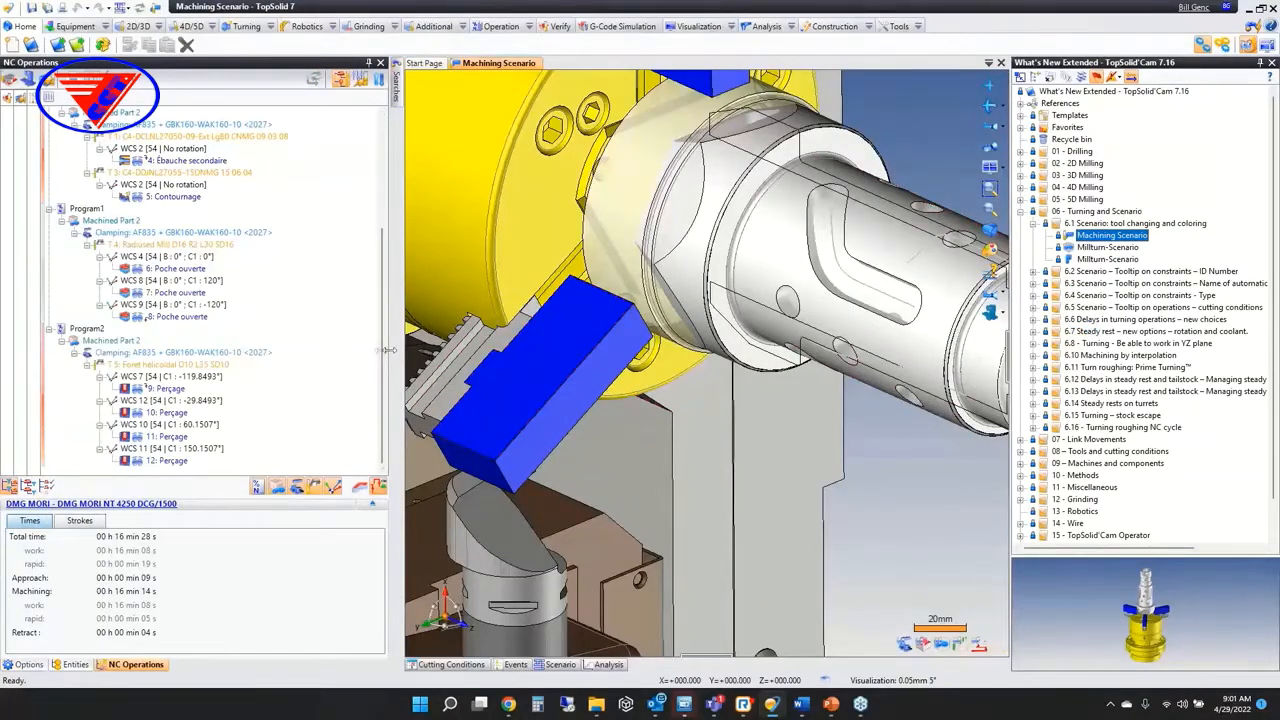
Narrow the NC operations list, show the whole machine in view, and display the Scenario timeline in an enlarged pane
{"action": "left_click_drag", "start_coordinate": [388, 350], "coordinate": [306, 350]}
{"action": "scroll", "coordinate": [500, 350], "scroll_direction": "down", "scroll_amount": 4}
{"action": "scroll", "coordinate": [519, 343], "scroll_direction": "down", "scroll_amount": 2}
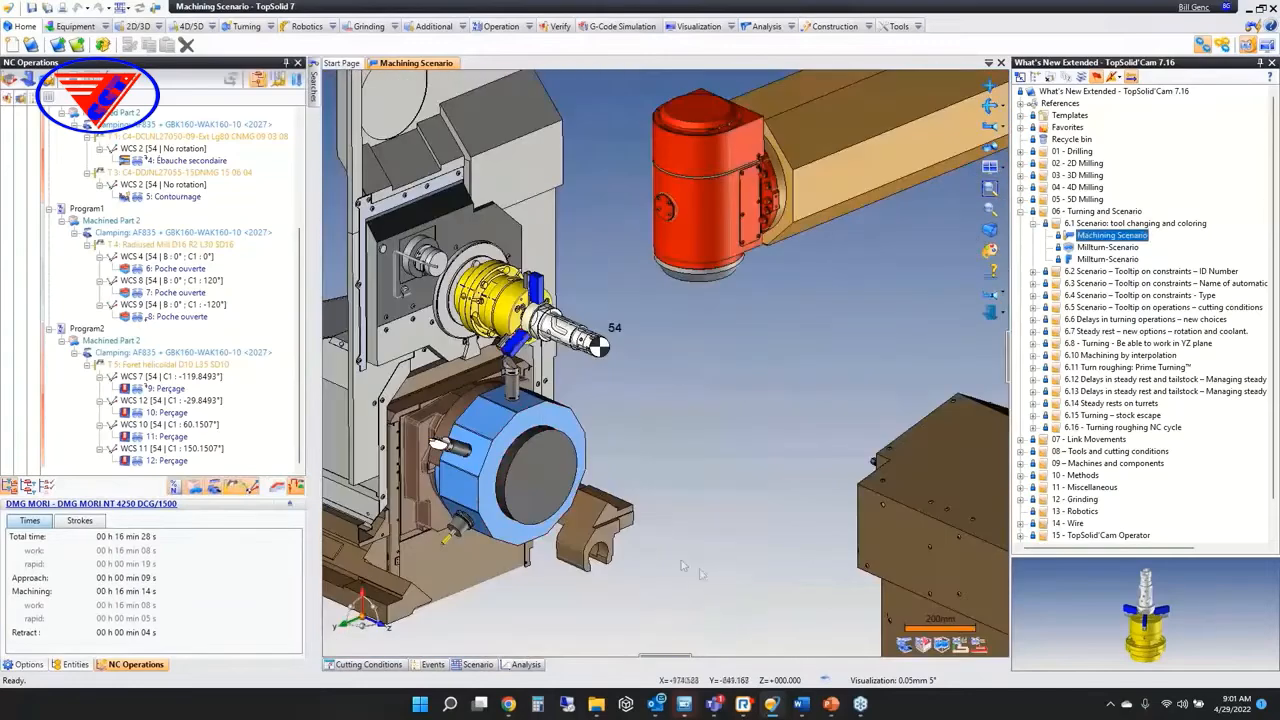
{"action": "left_click", "coordinate": [476, 664]}
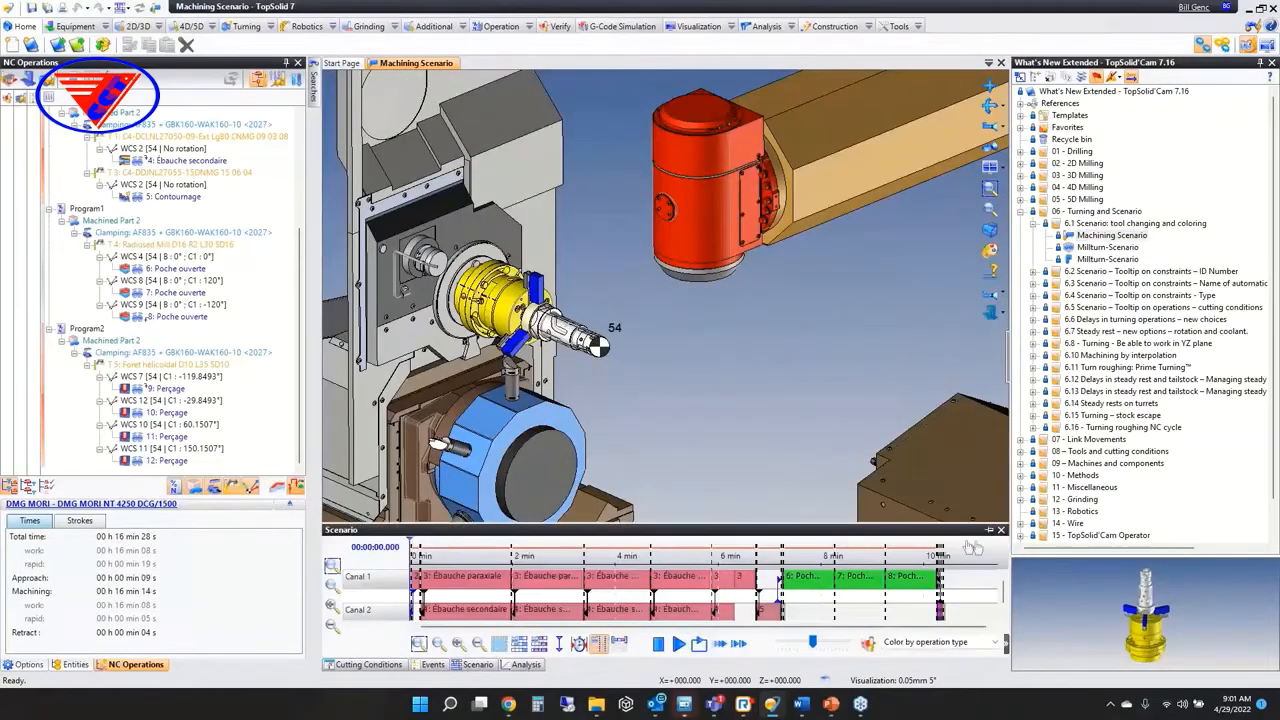
{"action": "left_click_drag", "start_coordinate": [614, 527], "coordinate": [614, 456]}
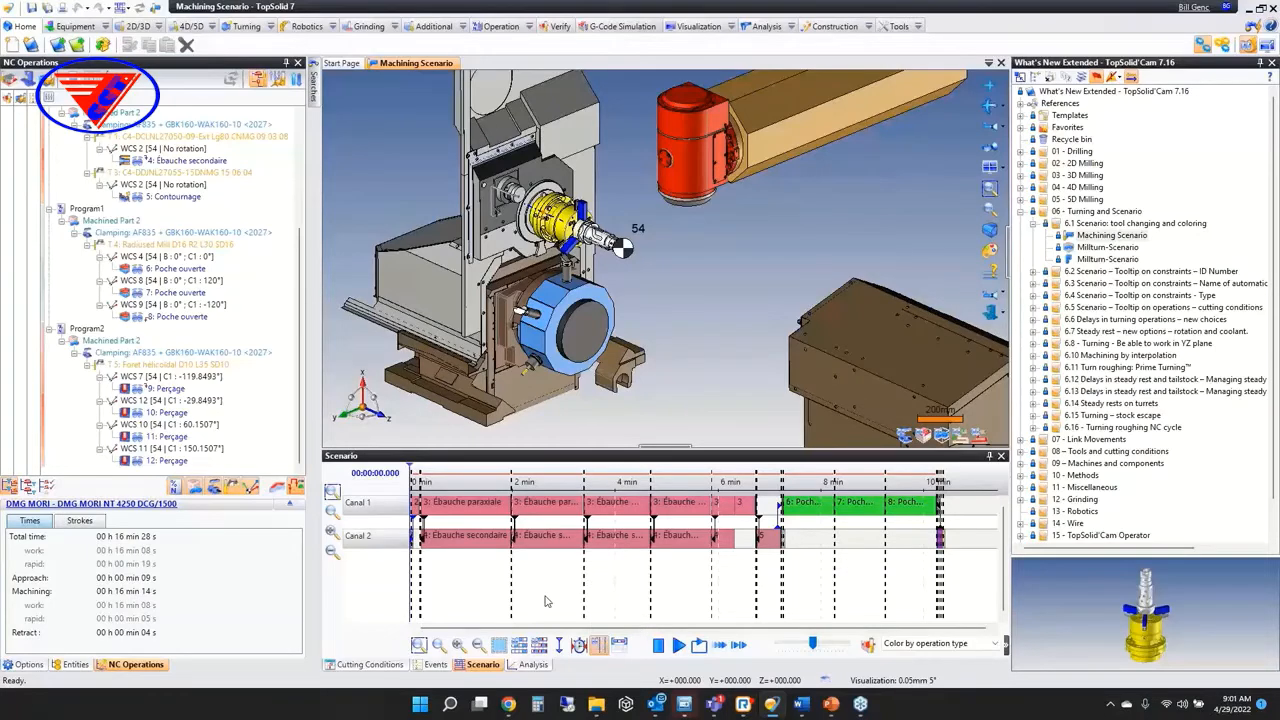
Change the scenario timeline's display scale, compare it with grouped mode on and off, and examine the earliest operations and tool changes of both channels
{"action": "left_click", "coordinate": [519, 644]}
{"action": "left_click", "coordinate": [540, 646]}
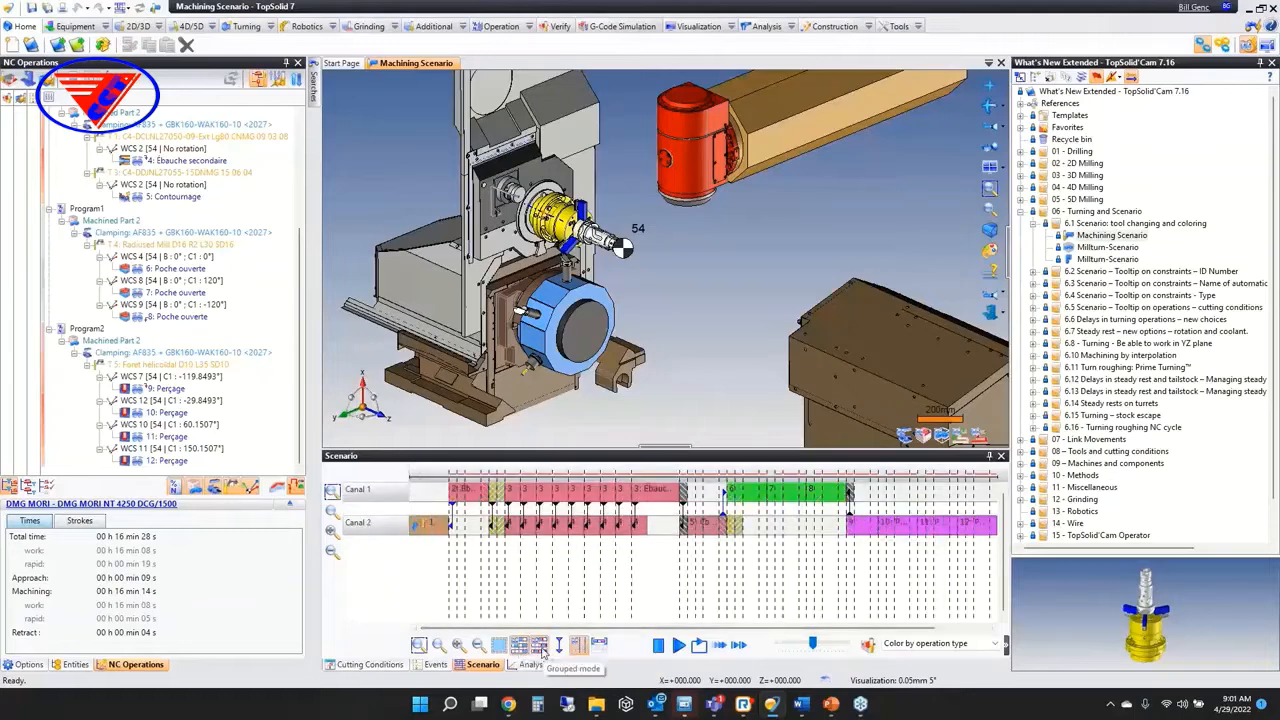
{"action": "left_click", "coordinate": [541, 648]}
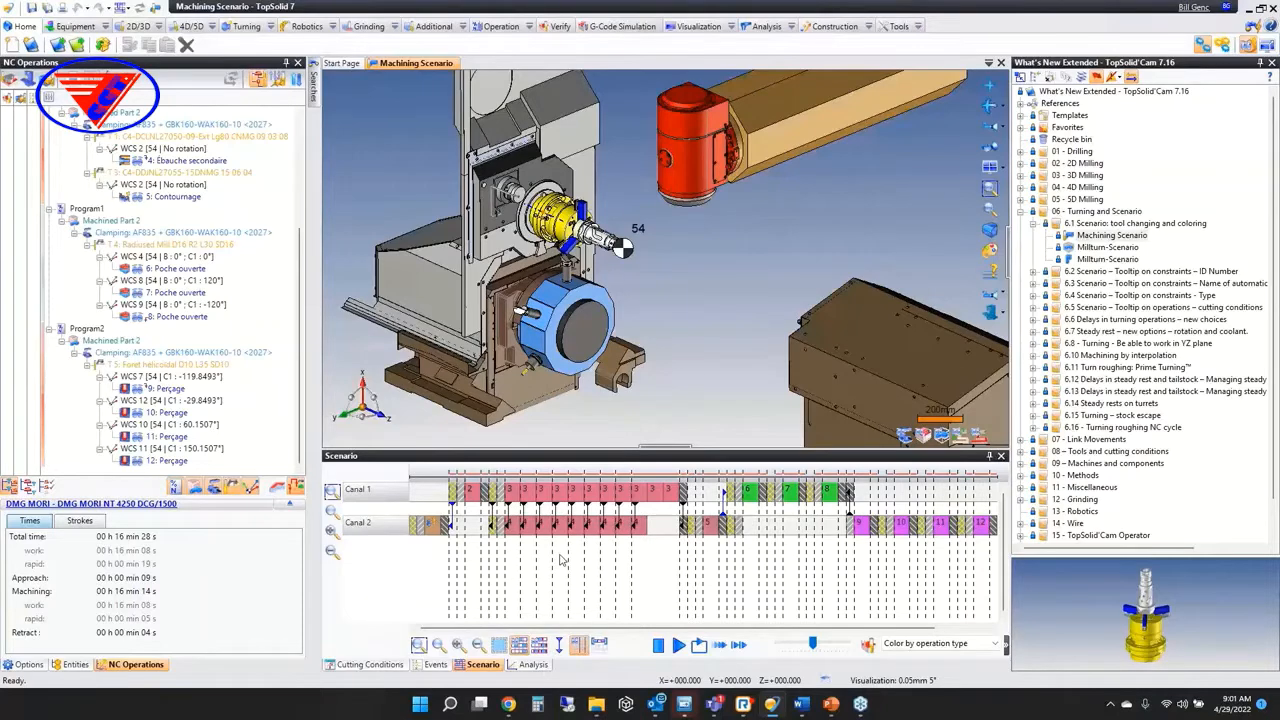
{"action": "scroll", "coordinate": [555, 565], "scroll_direction": "up", "scroll_amount": 3}
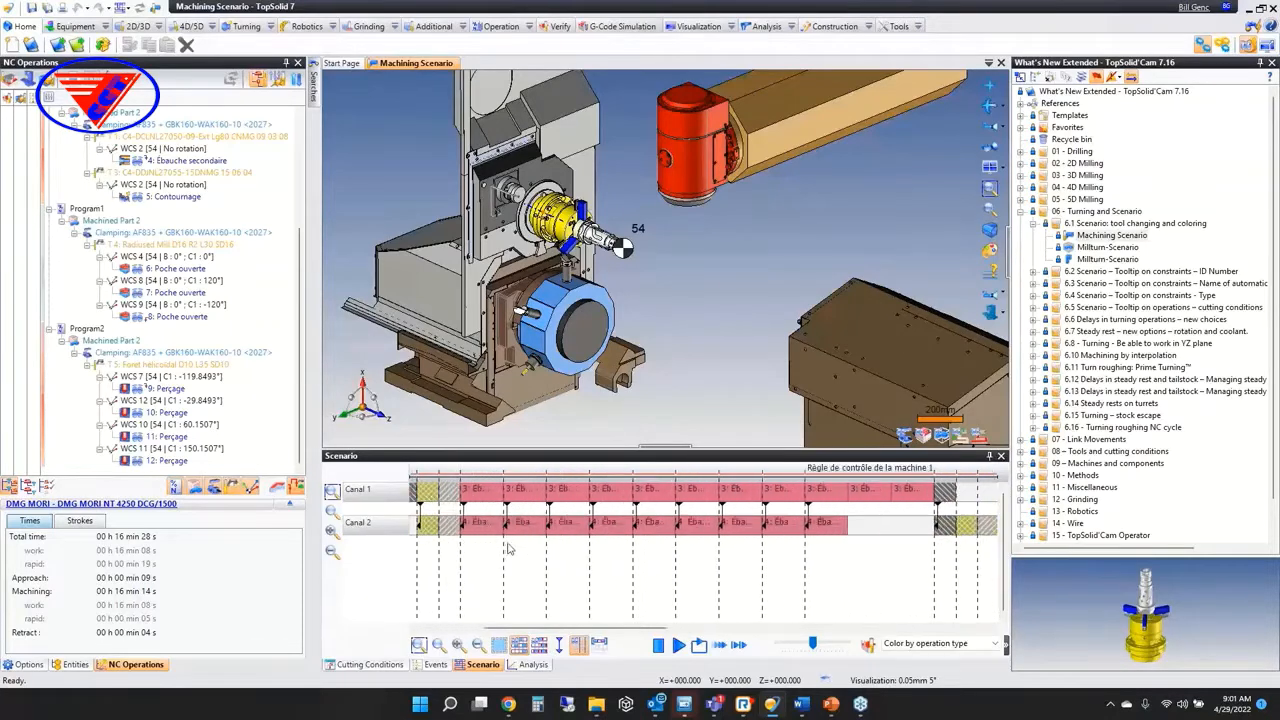
{"action": "left_click_drag", "start_coordinate": [582, 627], "coordinate": [496, 640]}
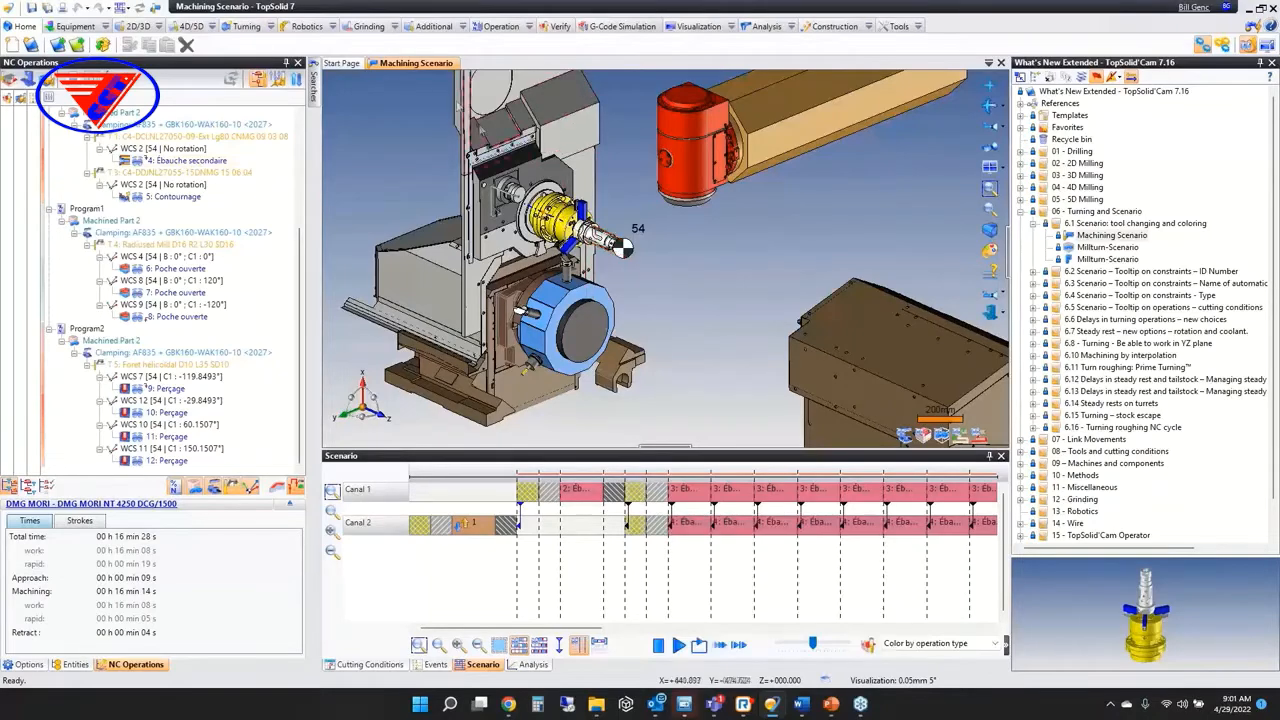
Close the current document and open Machining Scenario from folder 6.2 Scenario – Tooltip on constraints – ID Number to inspect a constraint's tooltip
{"action": "middle_click", "coordinate": [418, 65]}
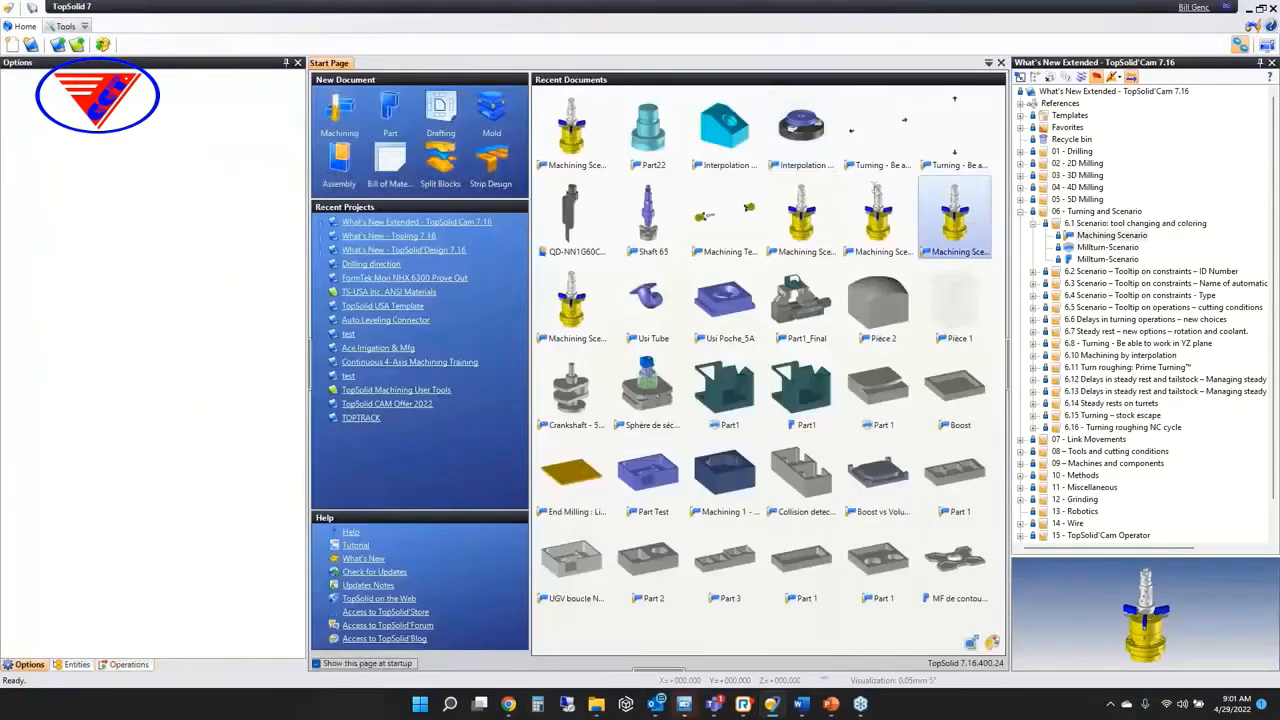
{"action": "left_click", "coordinate": [1033, 224]}
{"action": "left_click", "coordinate": [1033, 236]}
{"action": "double_click", "coordinate": [1108, 247]}
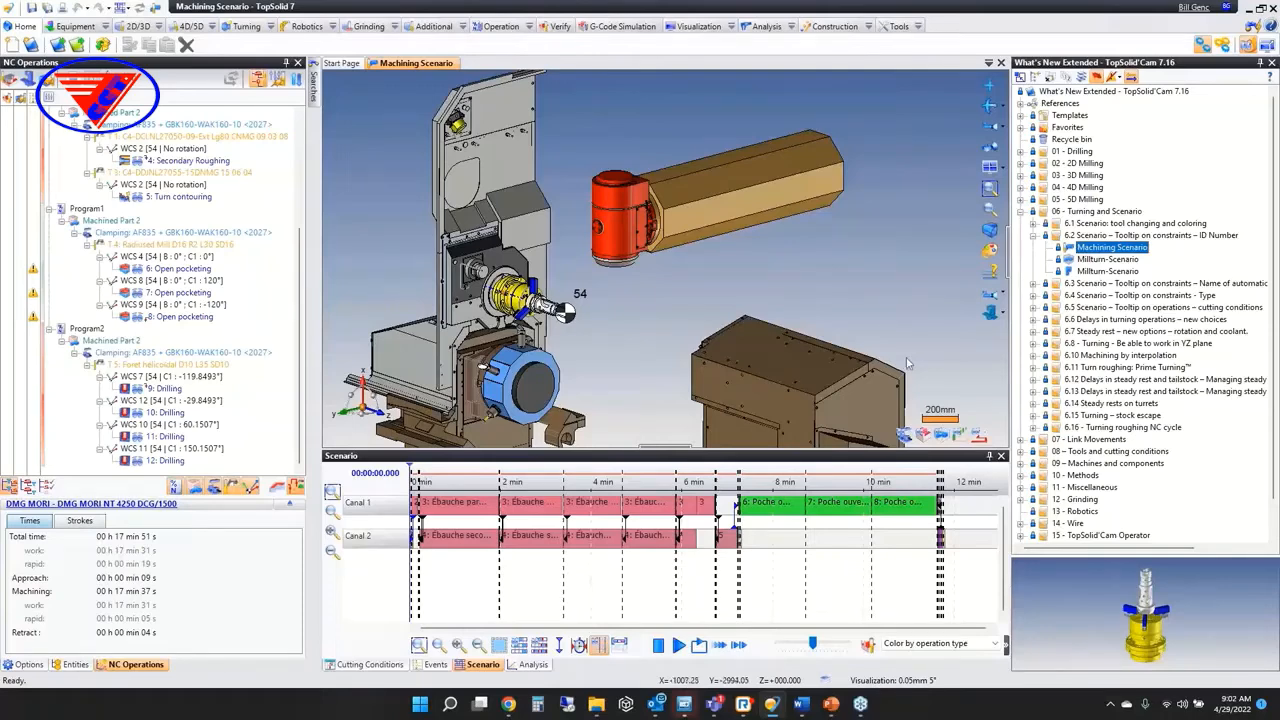
{"action": "mouse_move", "coordinate": [719, 525]}
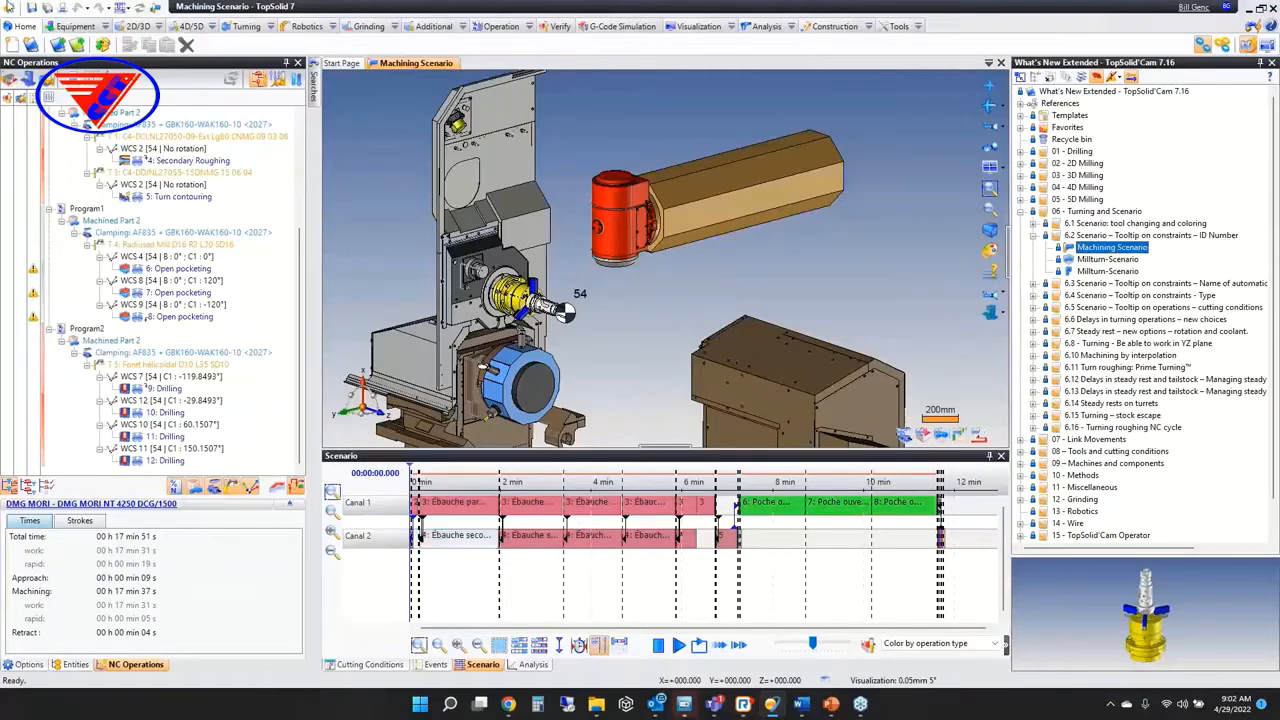
Toggle the Auto Update option for the open Machining Scenario document
{"action": "left_click", "coordinate": [8, 7]}
{"action": "mouse_move", "coordinate": [22, 40]}
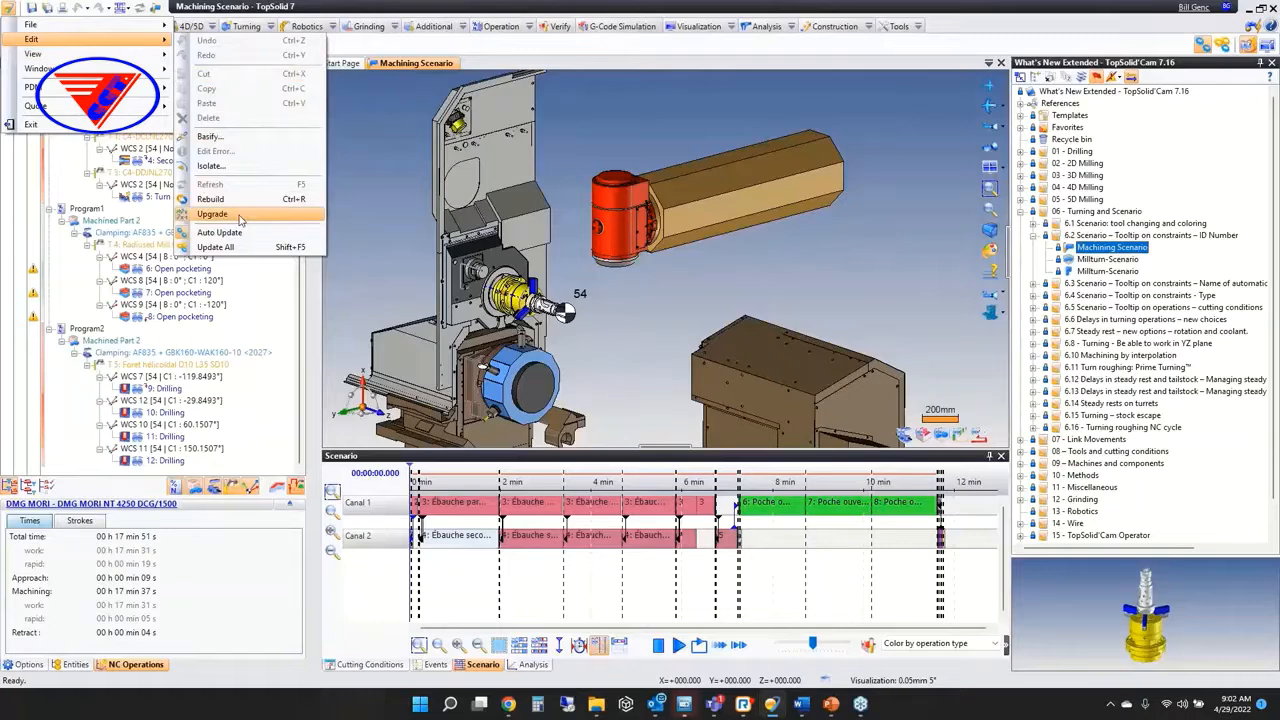
{"action": "left_click", "coordinate": [220, 232]}
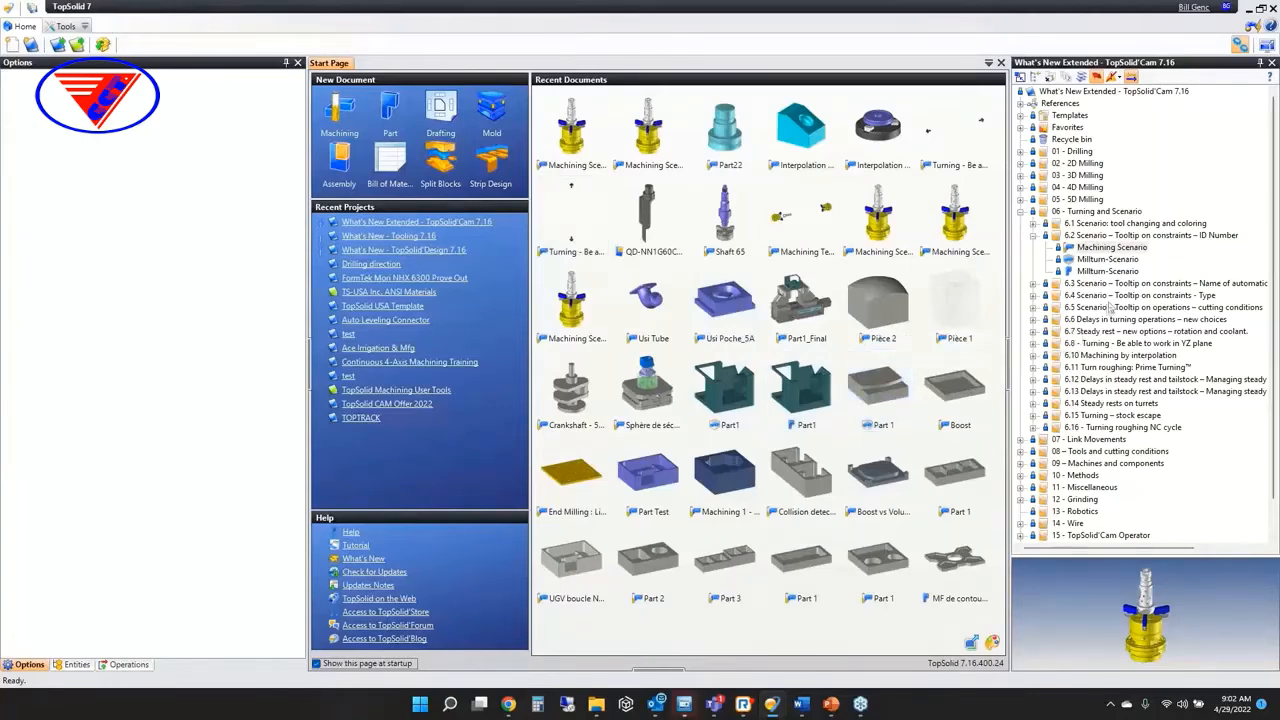
Open Machining Scenario from folder 6.3 Scenario – Tooltip on constraints – Name of automatic, and inspect the constraint tooltips on the timeline
{"action": "left_click", "coordinate": [1033, 236]}
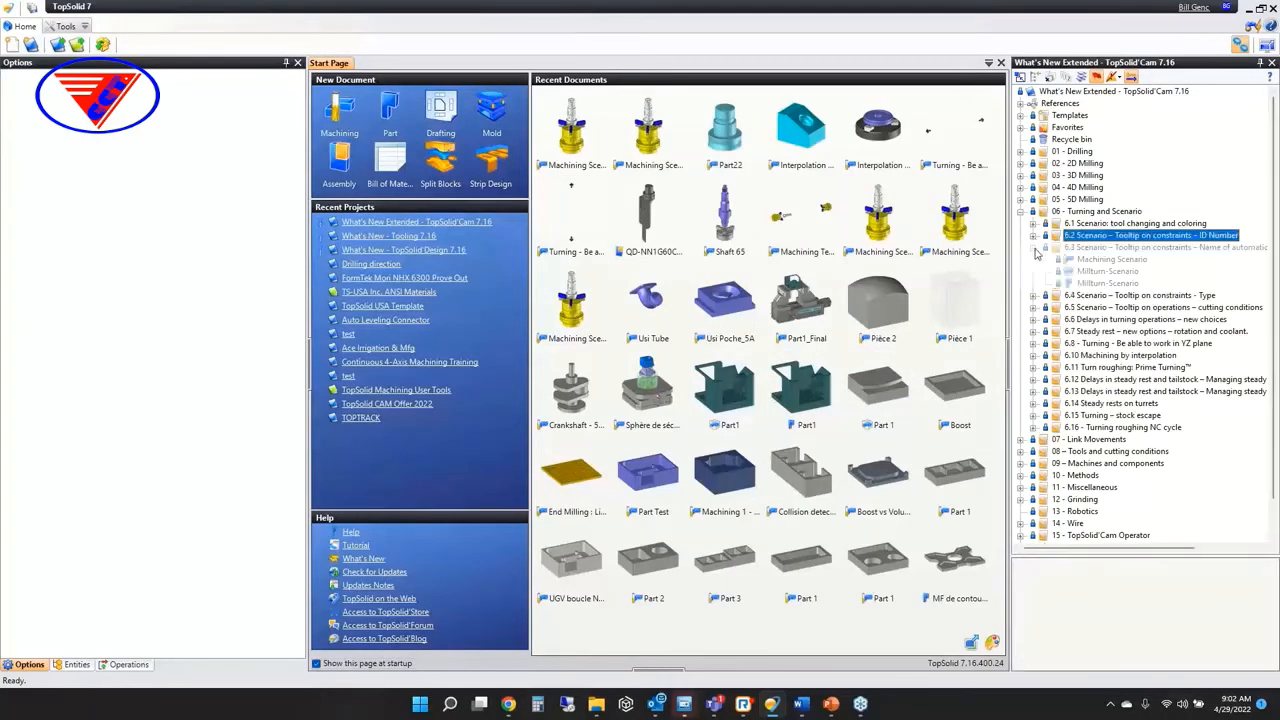
{"action": "left_click", "coordinate": [1033, 247]}
{"action": "double_click", "coordinate": [1111, 259]}
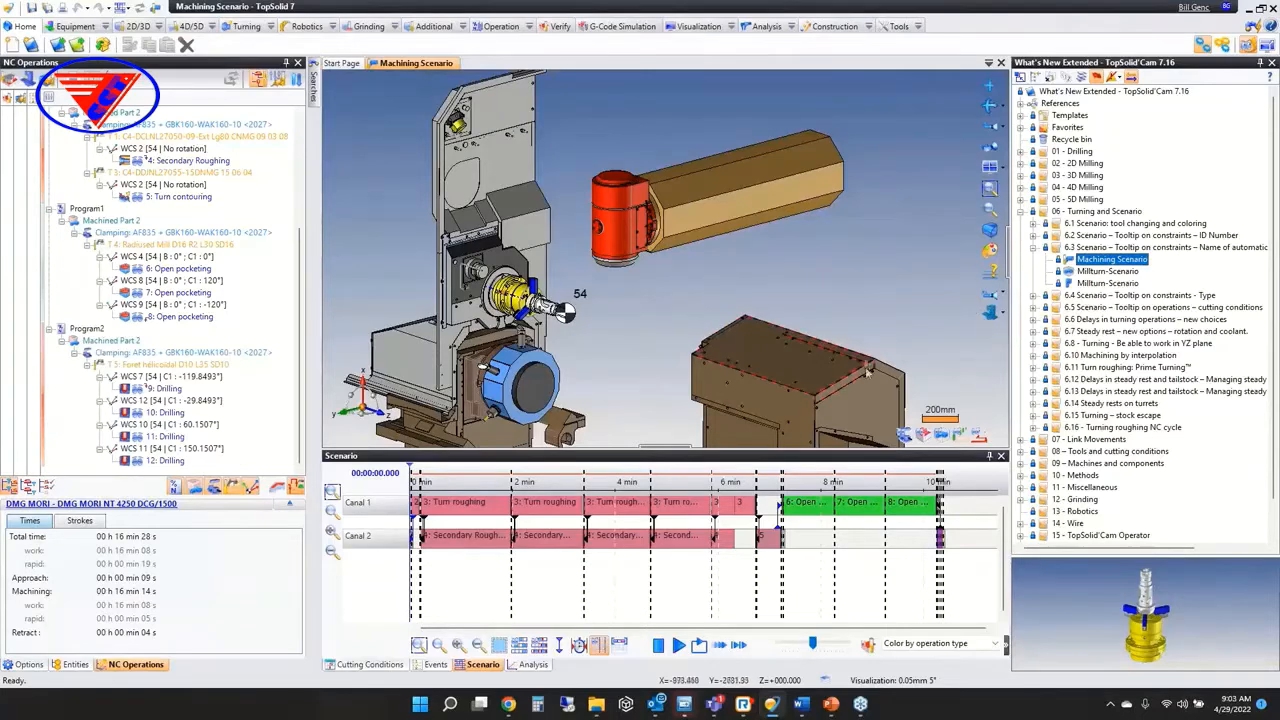
{"action": "mouse_move", "coordinate": [781, 526]}
{"action": "mouse_move", "coordinate": [760, 520]}
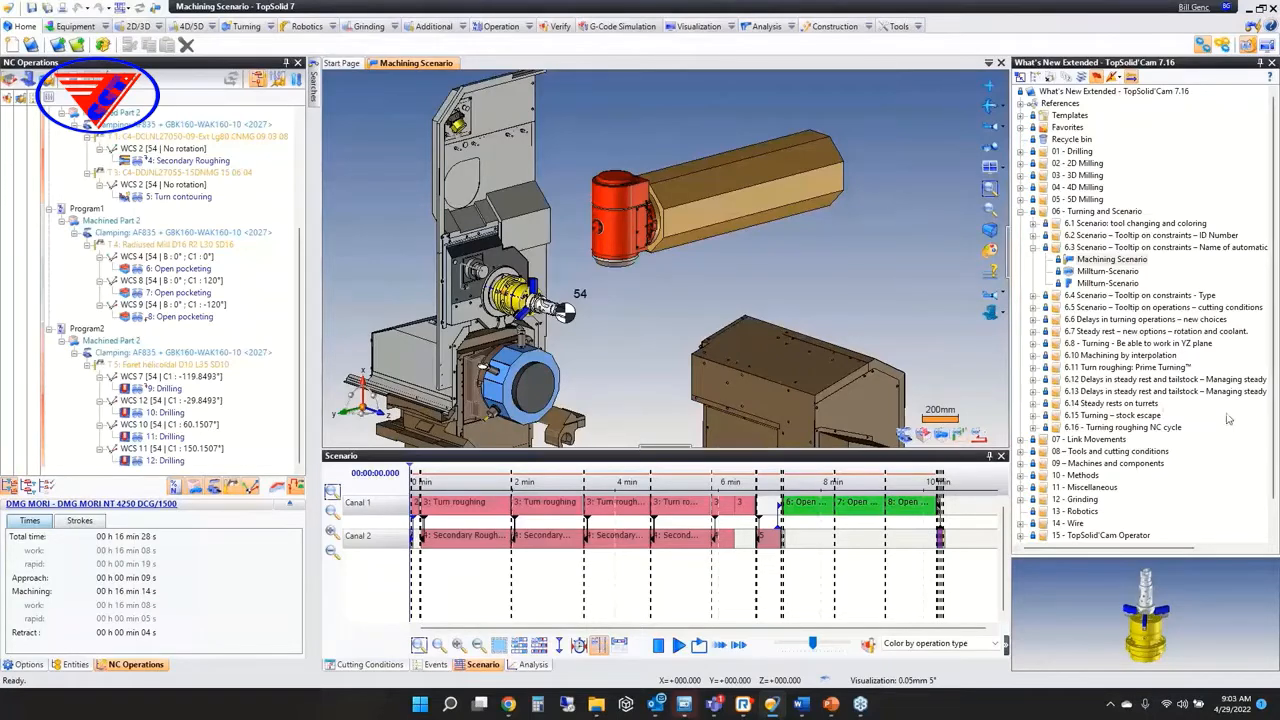
Change the scenario timeline's display scale and read the cutting conditions in the tooltip of operation 2, Turn roughing
{"action": "left_click", "coordinate": [519, 644]}
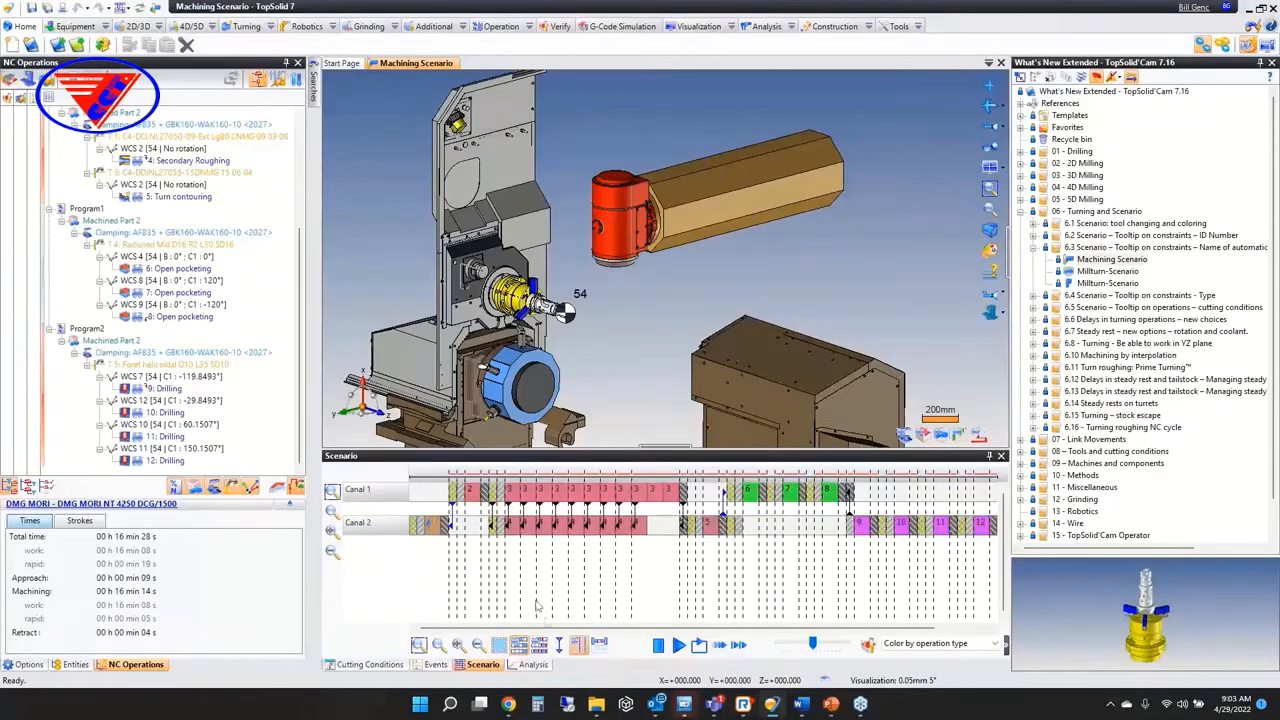
{"action": "scroll", "coordinate": [544, 604], "scroll_direction": "up", "scroll_amount": 3}
{"action": "left_click_drag", "start_coordinate": [659, 625], "coordinate": [583, 626]}
{"action": "mouse_move", "coordinate": [472, 531]}
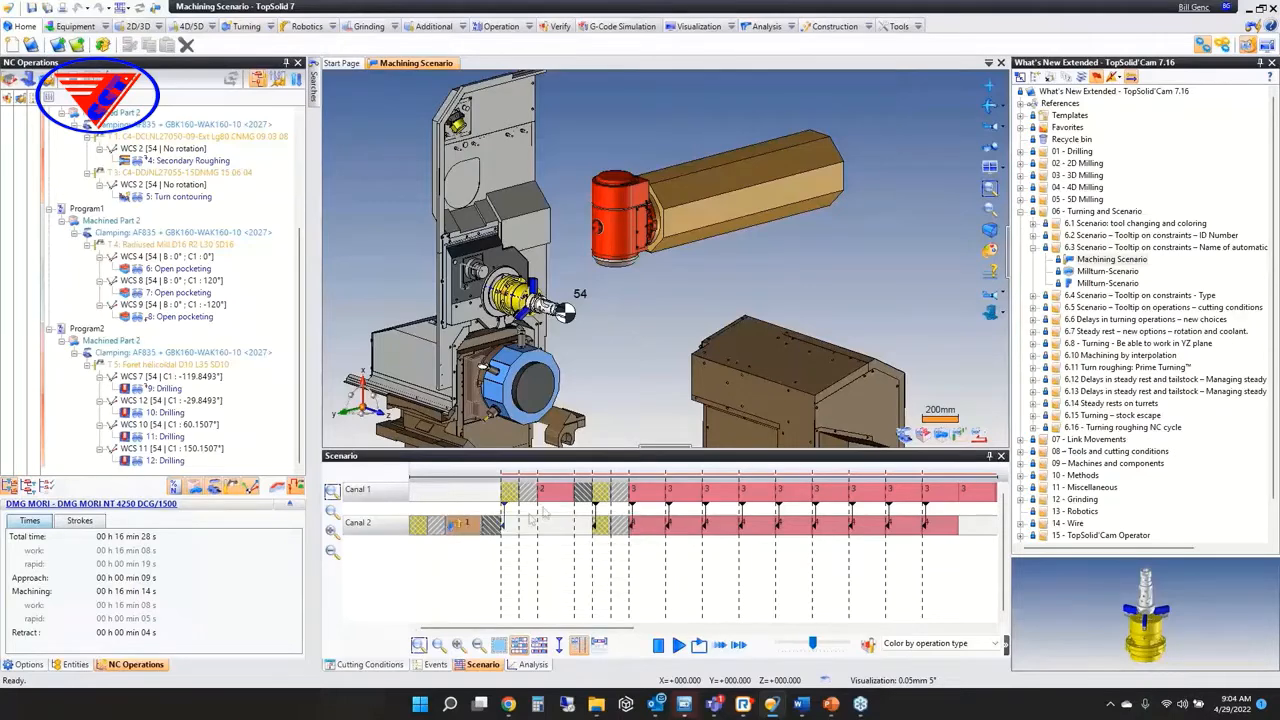
{"action": "mouse_move", "coordinate": [560, 503]}
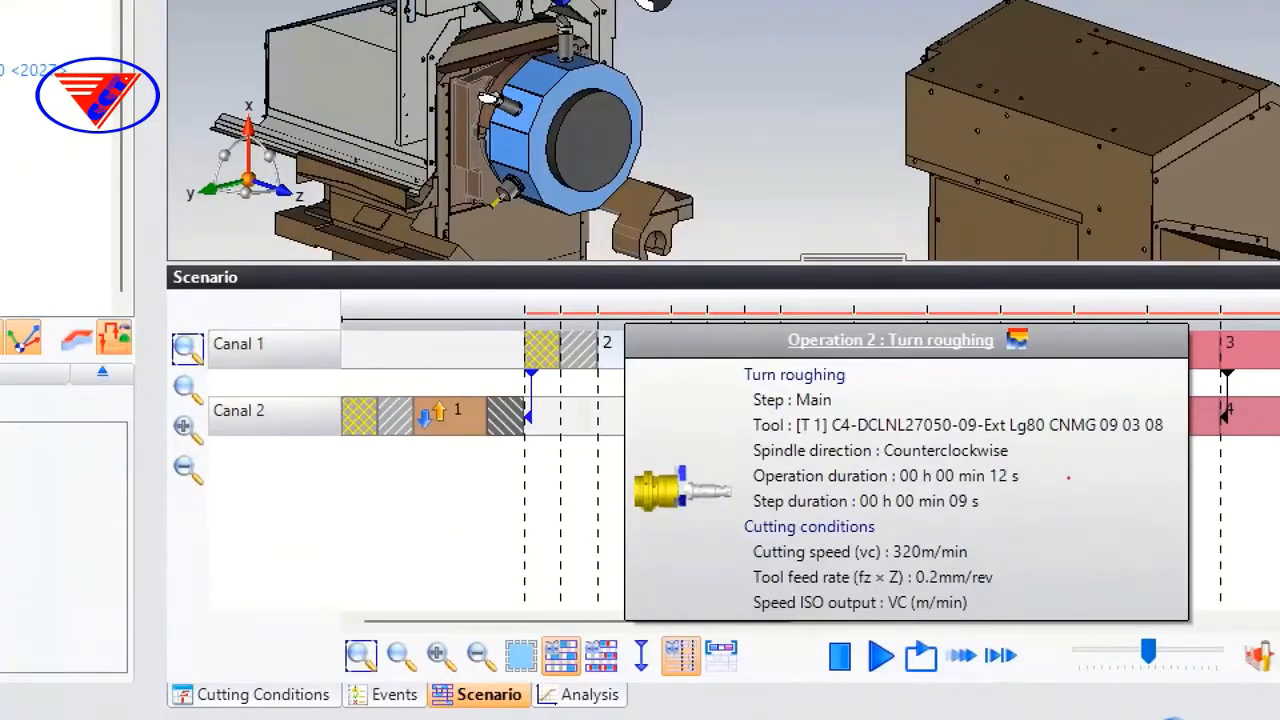
{"action": "mouse_move", "coordinate": [1068, 477]}
{"action": "left_mouse_down"}
{"action": "mouse_move", "coordinate": [1016, 477]}
{"action": "mouse_move", "coordinate": [976, 528]}
{"action": "mouse_move", "coordinate": [1019, 590]}
{"action": "mouse_move", "coordinate": [968, 618]}
{"action": "left_mouse_up"}
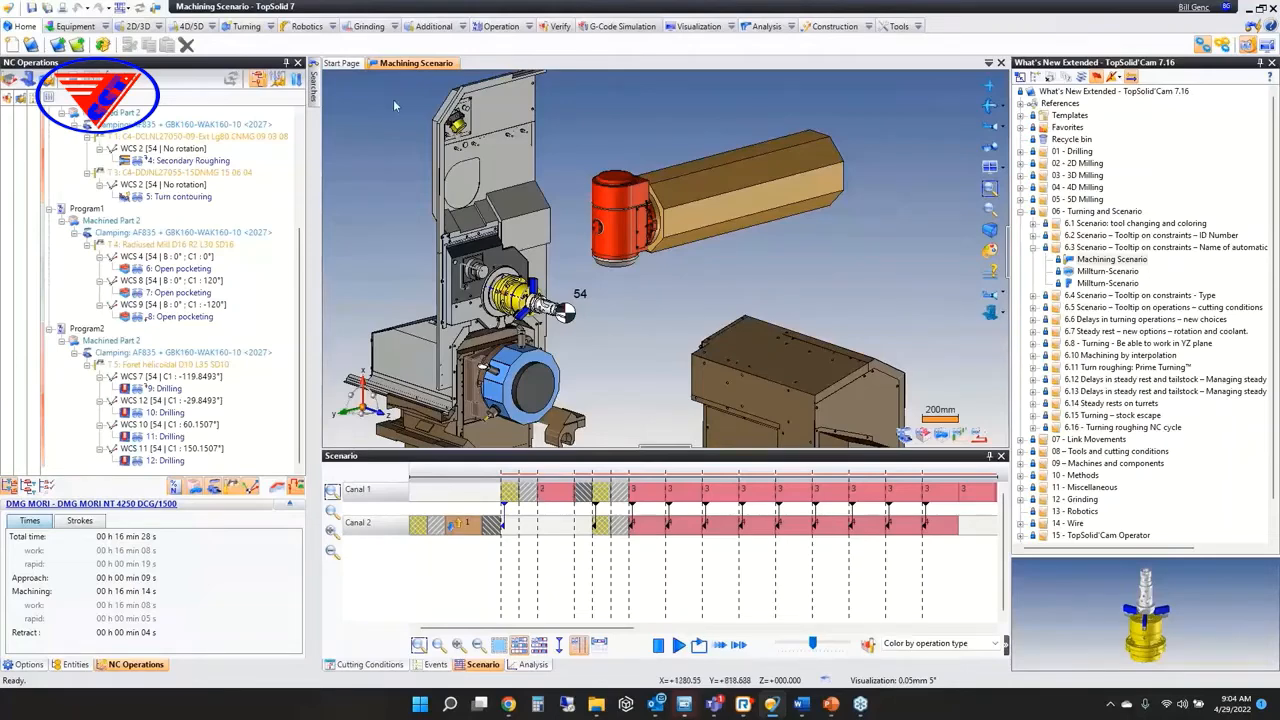
Close the current scenario and open Machining Tempo from folder 6.6 Delays in turning operations – new choices
{"action": "middle_click", "coordinate": [408, 64]}
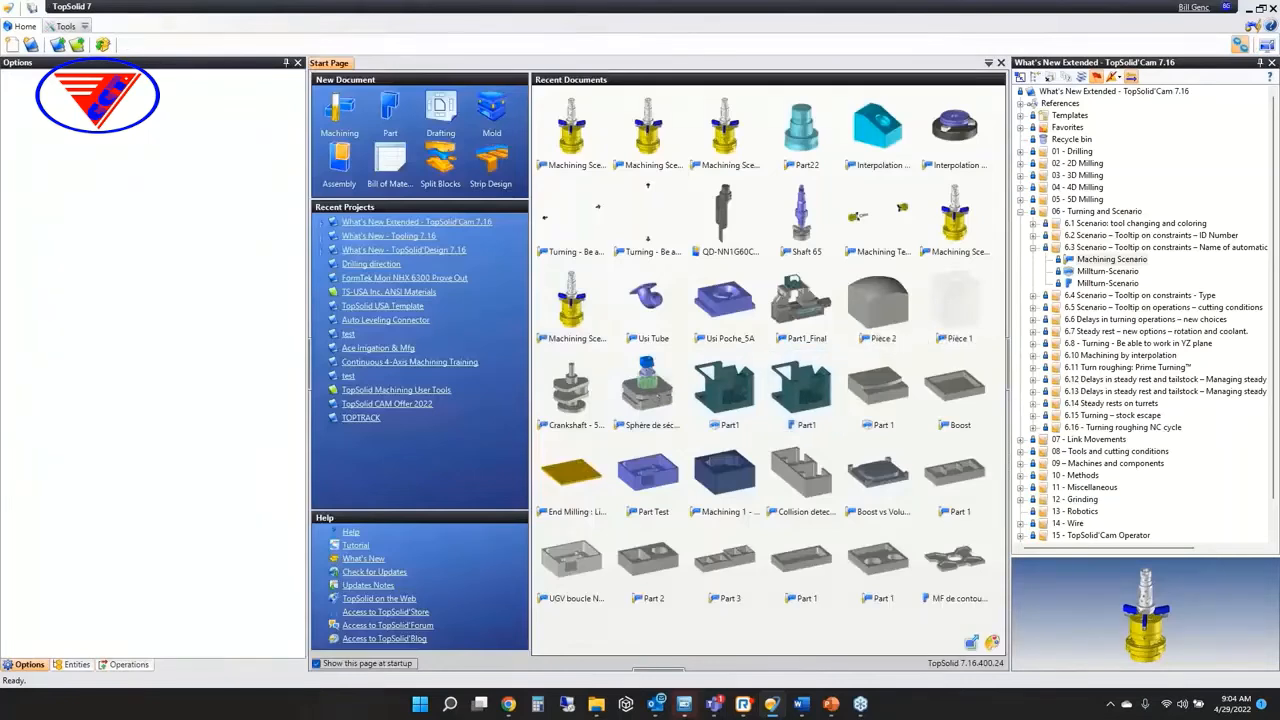
{"action": "left_click", "coordinate": [1032, 247]}
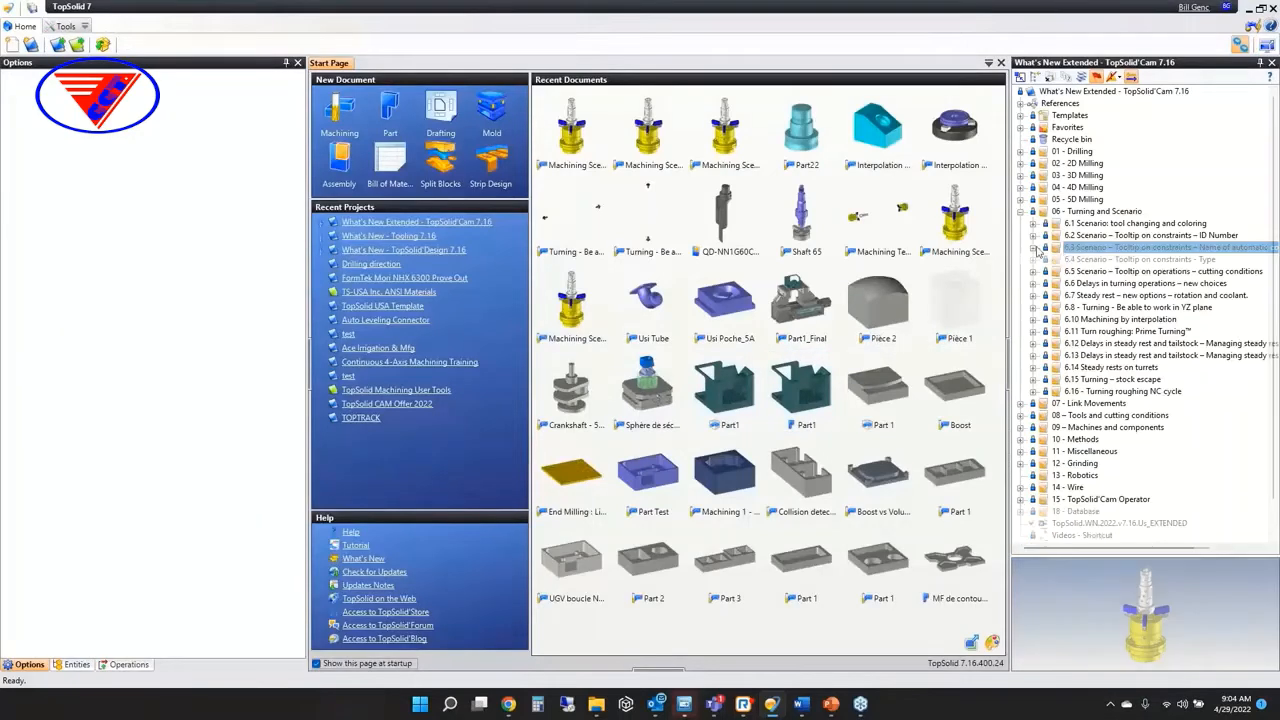
{"action": "left_click", "coordinate": [1033, 283]}
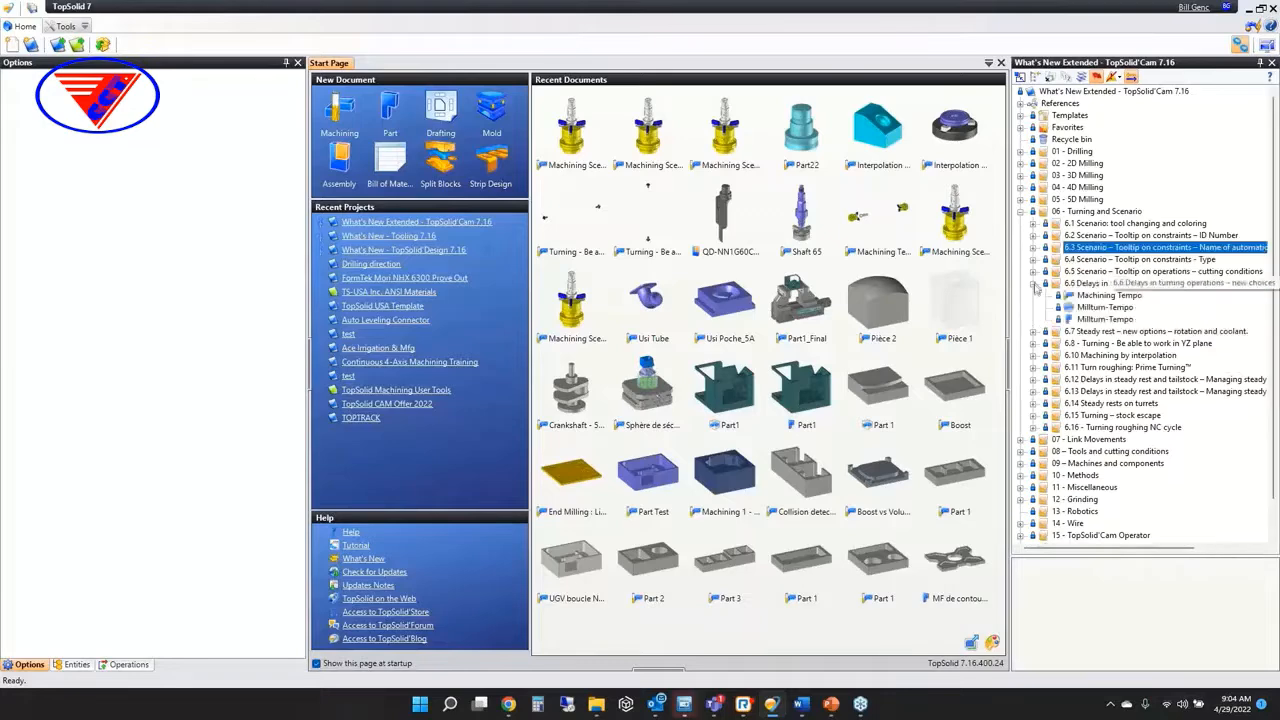
{"action": "double_click", "coordinate": [1108, 295]}
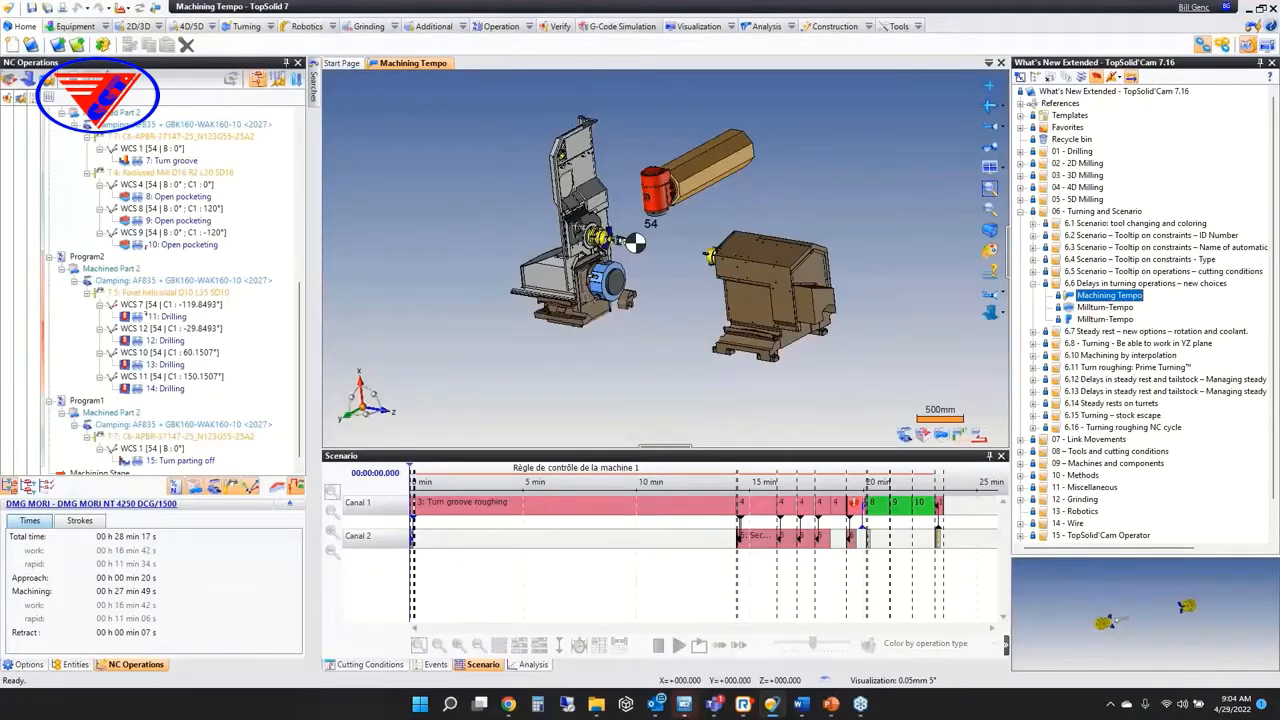
Open the settings of operation 2, Turn roughing, and review the chip-breaker's delay type choices, Time and Revolution count
{"action": "scroll", "coordinate": [605, 201], "scroll_direction": "up", "scroll_amount": 2}
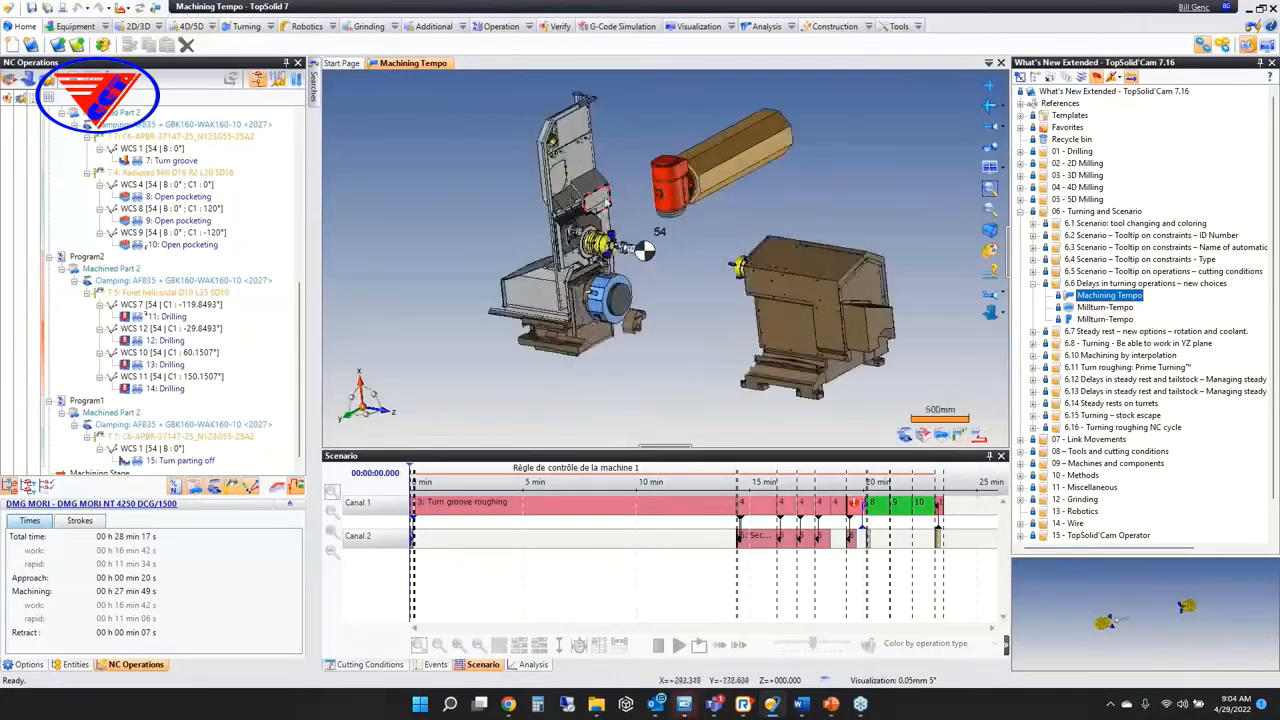
{"action": "scroll", "coordinate": [605, 201], "scroll_direction": "up", "scroll_amount": 5}
{"action": "scroll", "coordinate": [190, 177], "scroll_direction": "up", "scroll_amount": 10}
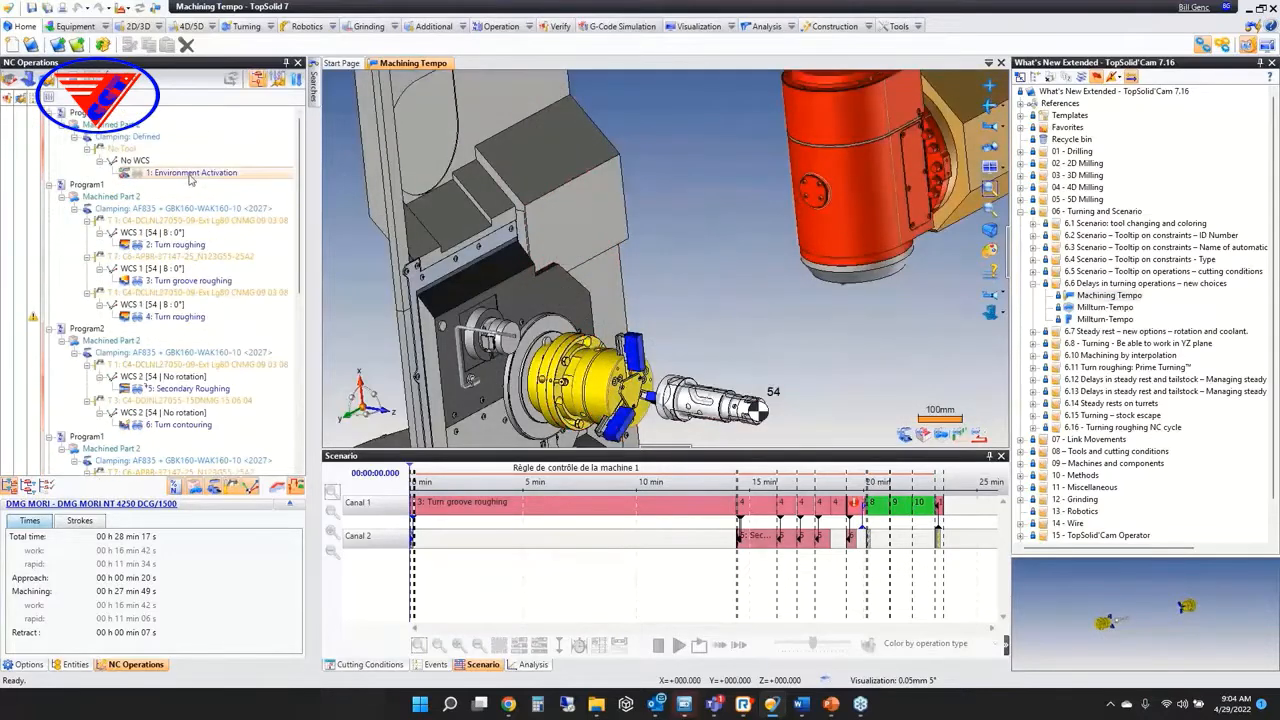
{"action": "double_click", "coordinate": [176, 244]}
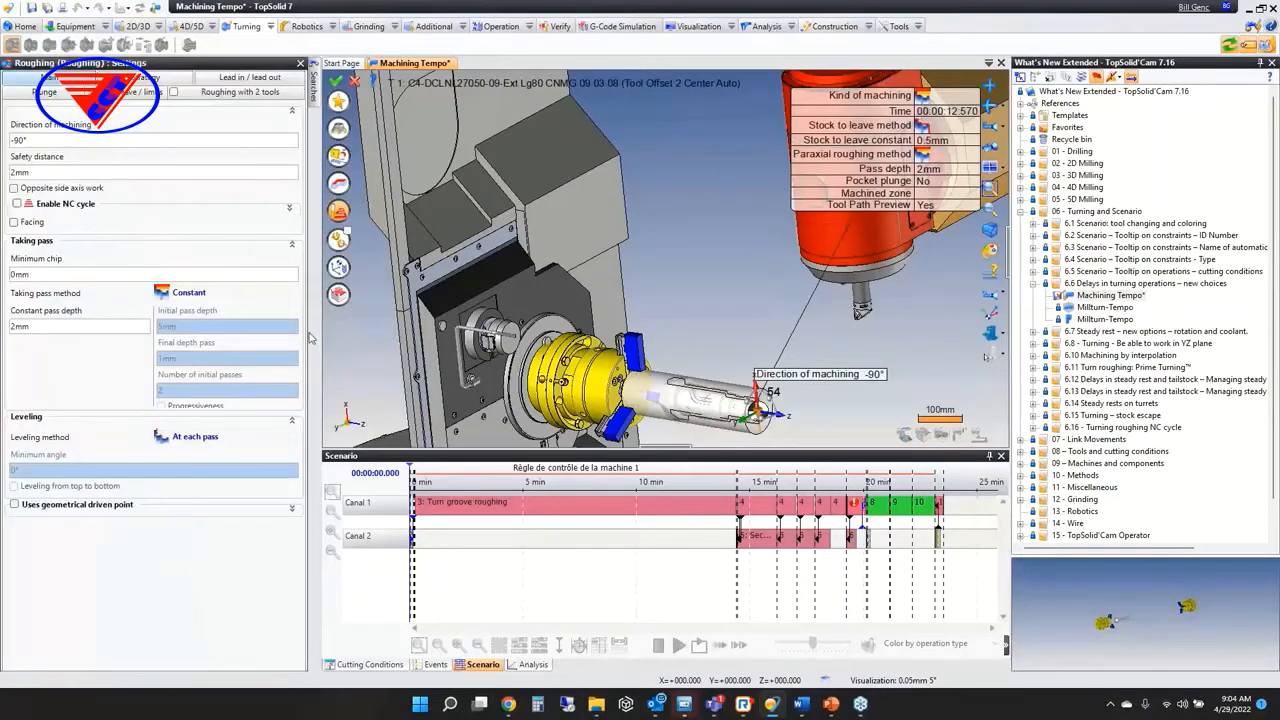
{"action": "left_click_drag", "start_coordinate": [306, 332], "coordinate": [456, 328]}
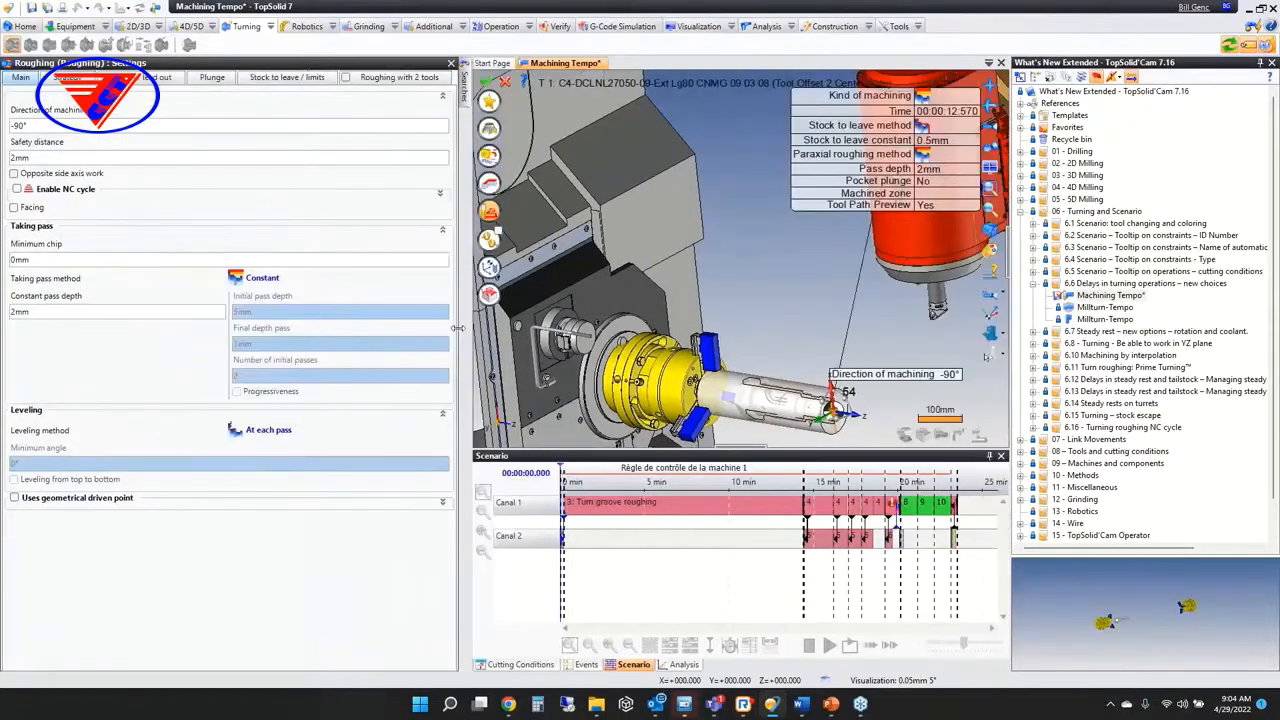
{"action": "scroll", "coordinate": [295, 350], "scroll_direction": "down", "scroll_amount": 10}
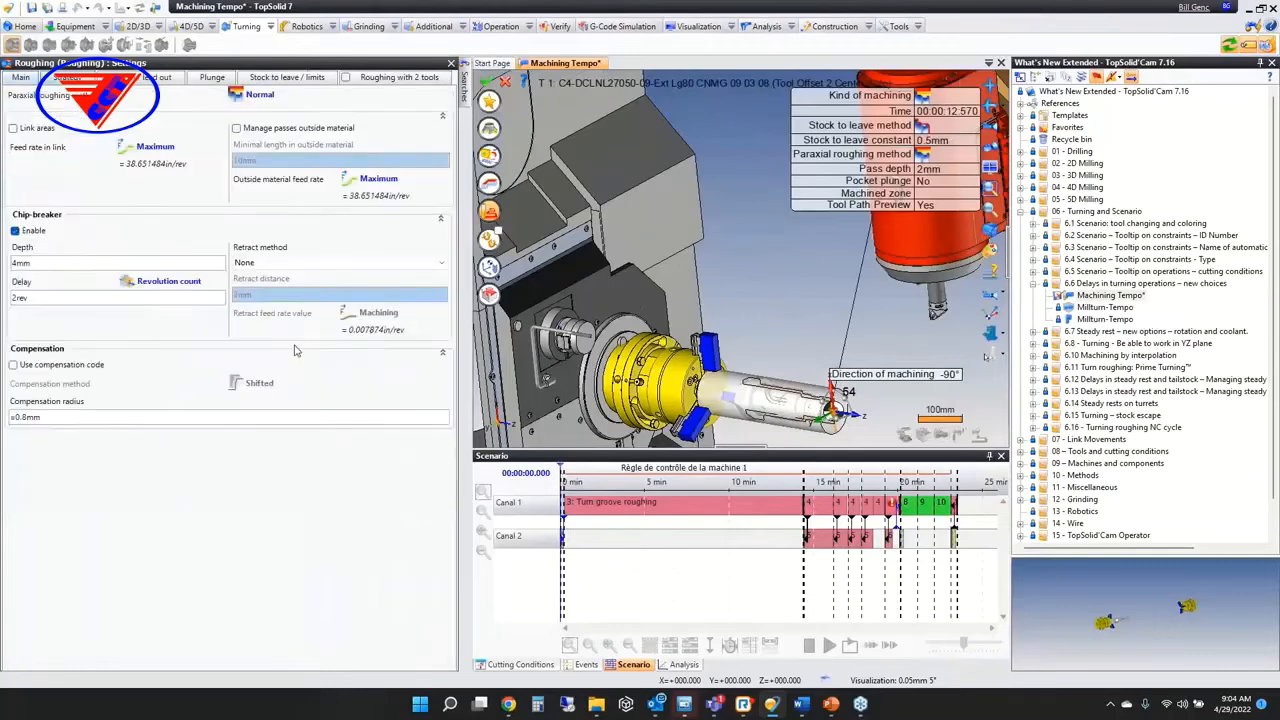
{"action": "left_click", "coordinate": [160, 285]}
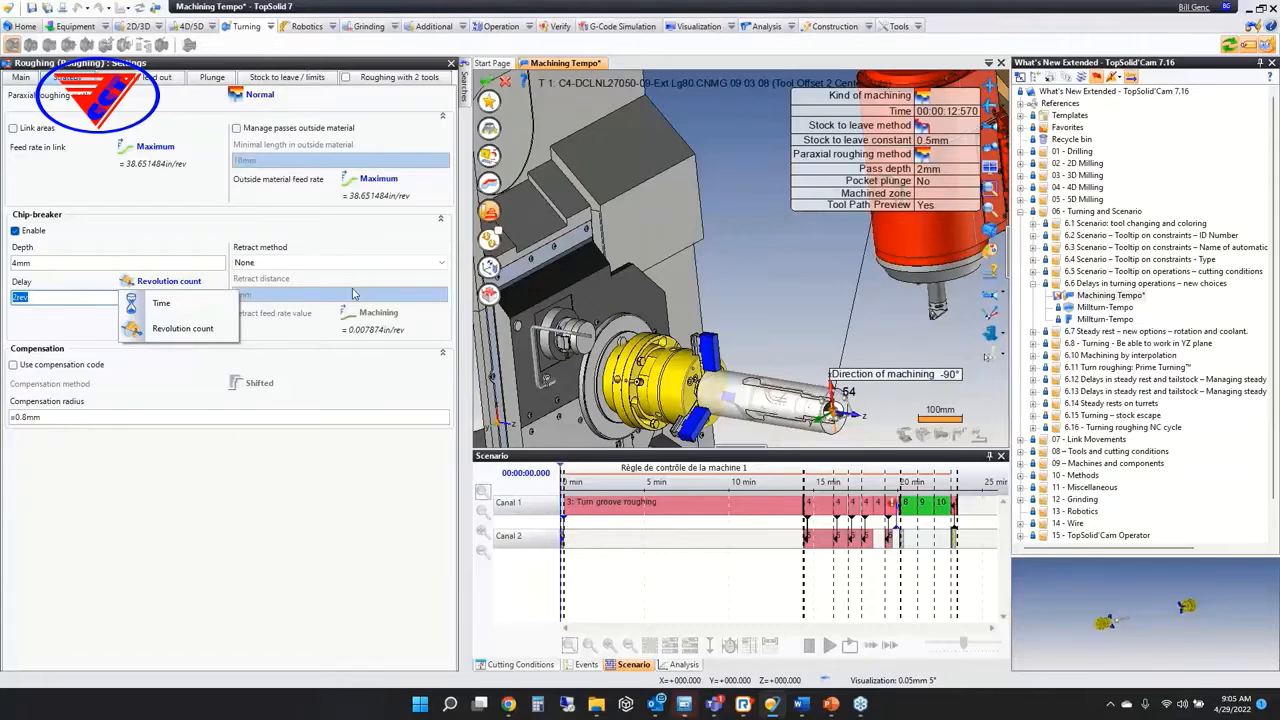
{"action": "left_click", "coordinate": [455, 327]}
{"action": "left_click_drag", "start_coordinate": [457, 324], "coordinate": [278, 322]}
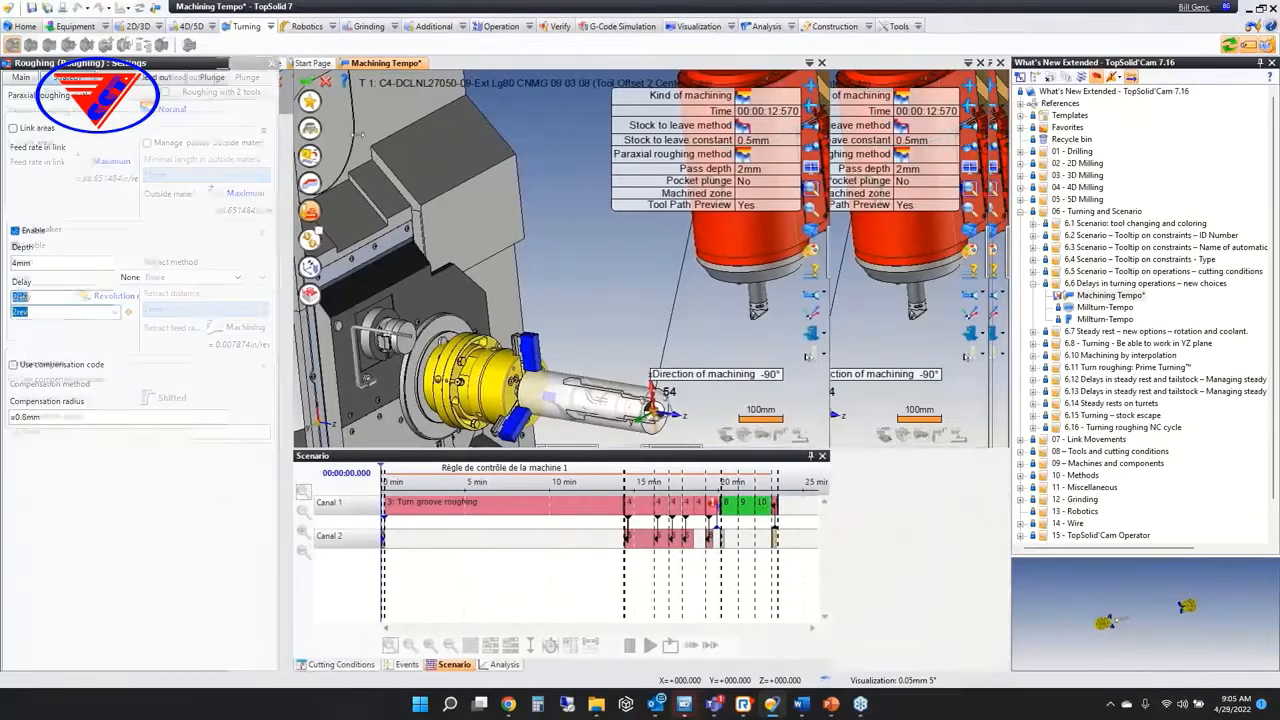
Close Machining Tempo without saving and open the Shaft 65 machining document from folder 6.7 Steady rest – new options – rotation and coolant
{"action": "middle_click", "coordinate": [395, 65]}
{"action": "left_click", "coordinate": [645, 382]}
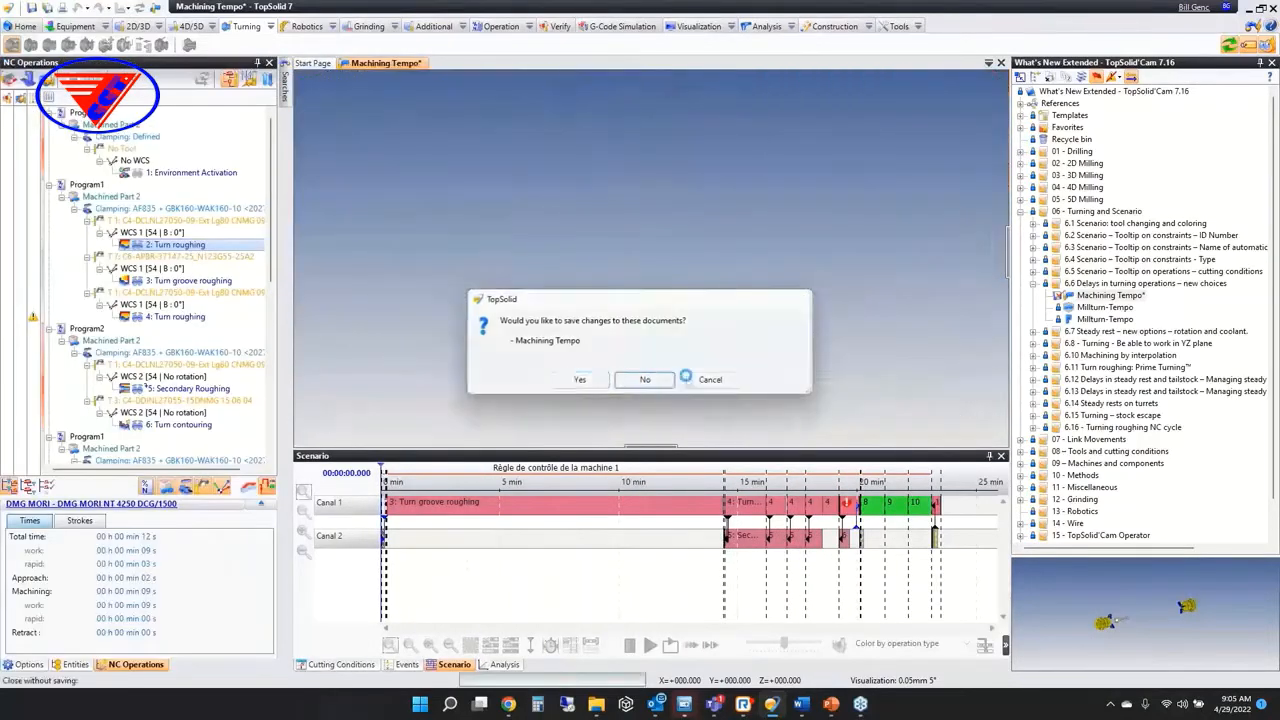
{"action": "left_click", "coordinate": [1034, 284]}
{"action": "left_click", "coordinate": [1033, 295]}
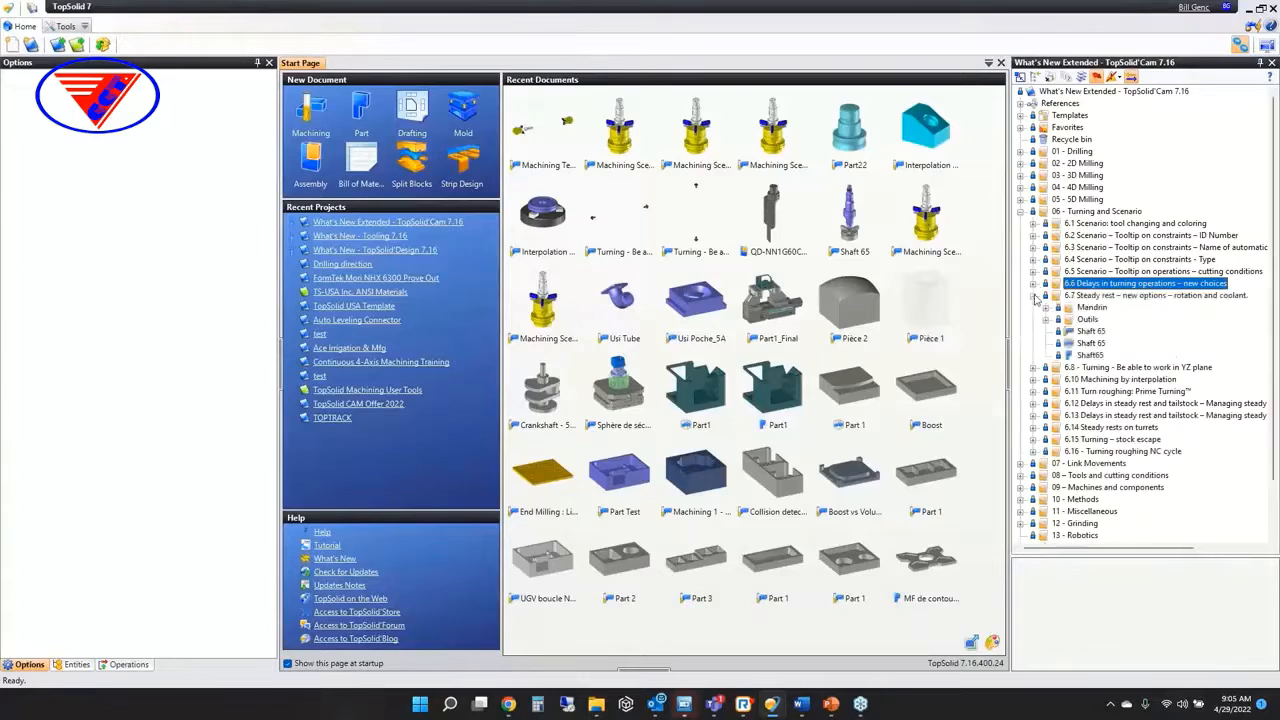
{"action": "left_click", "coordinate": [1091, 331]}
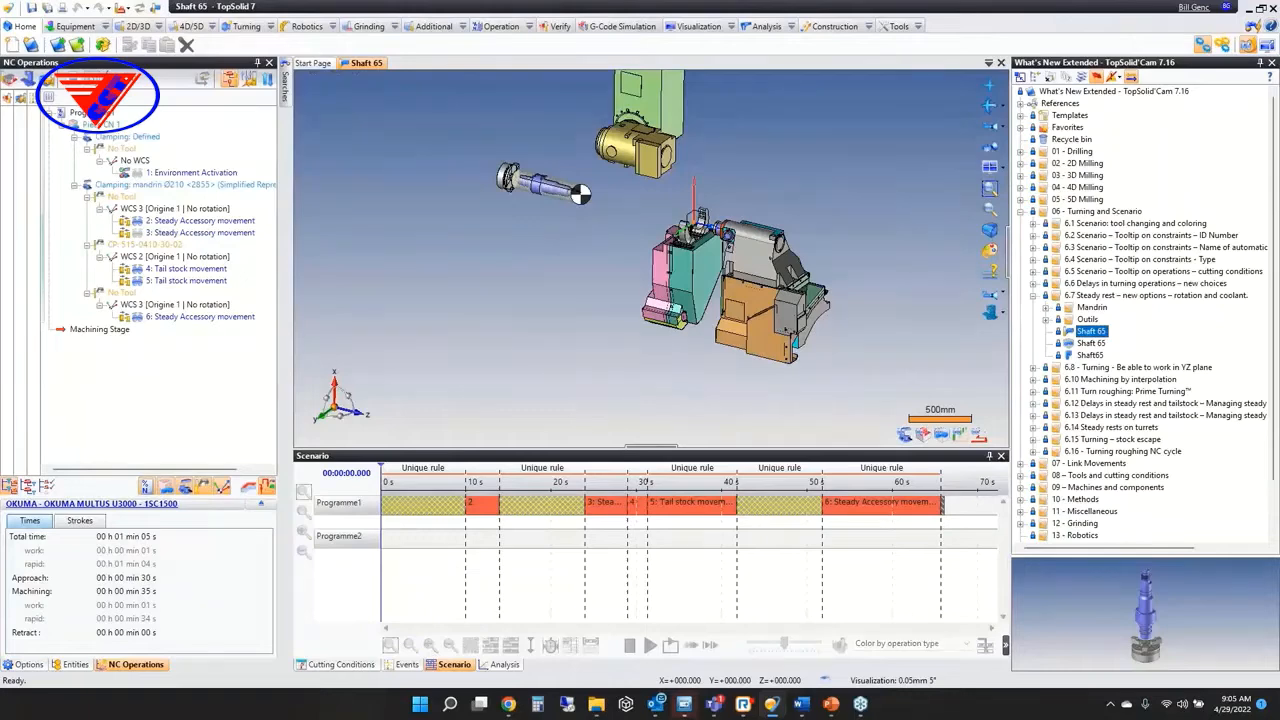
Open operation 2, Steady Accessory movement, and review the coolant mode choices in its cutting conditions
{"action": "scroll", "coordinate": [650, 170], "scroll_direction": "up", "scroll_amount": 3}
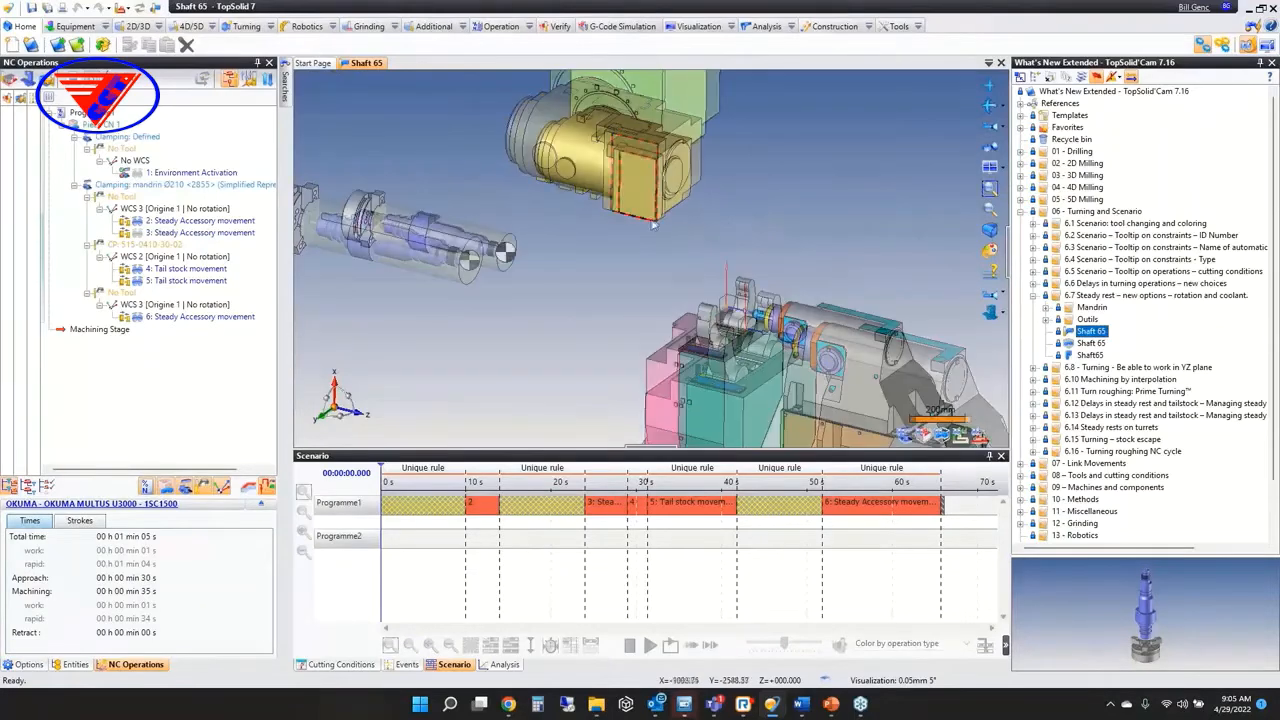
{"action": "double_click", "coordinate": [192, 221]}
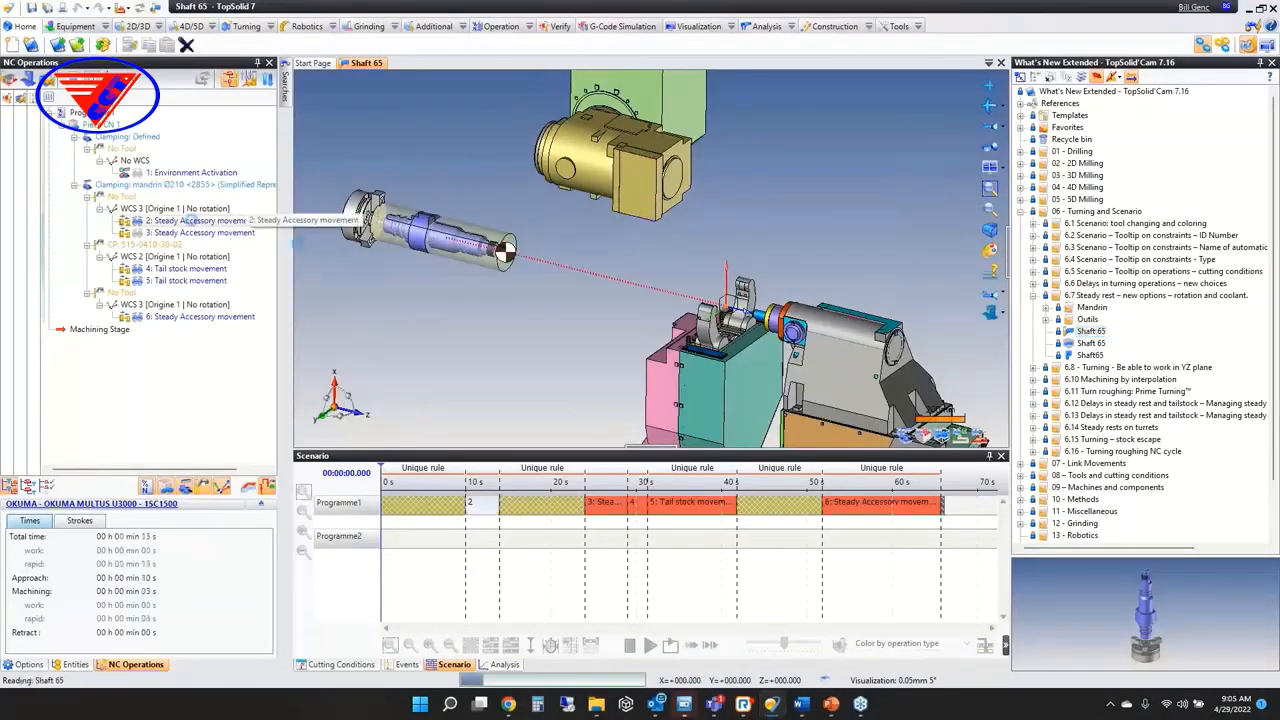
{"action": "left_click", "coordinate": [310, 128]}
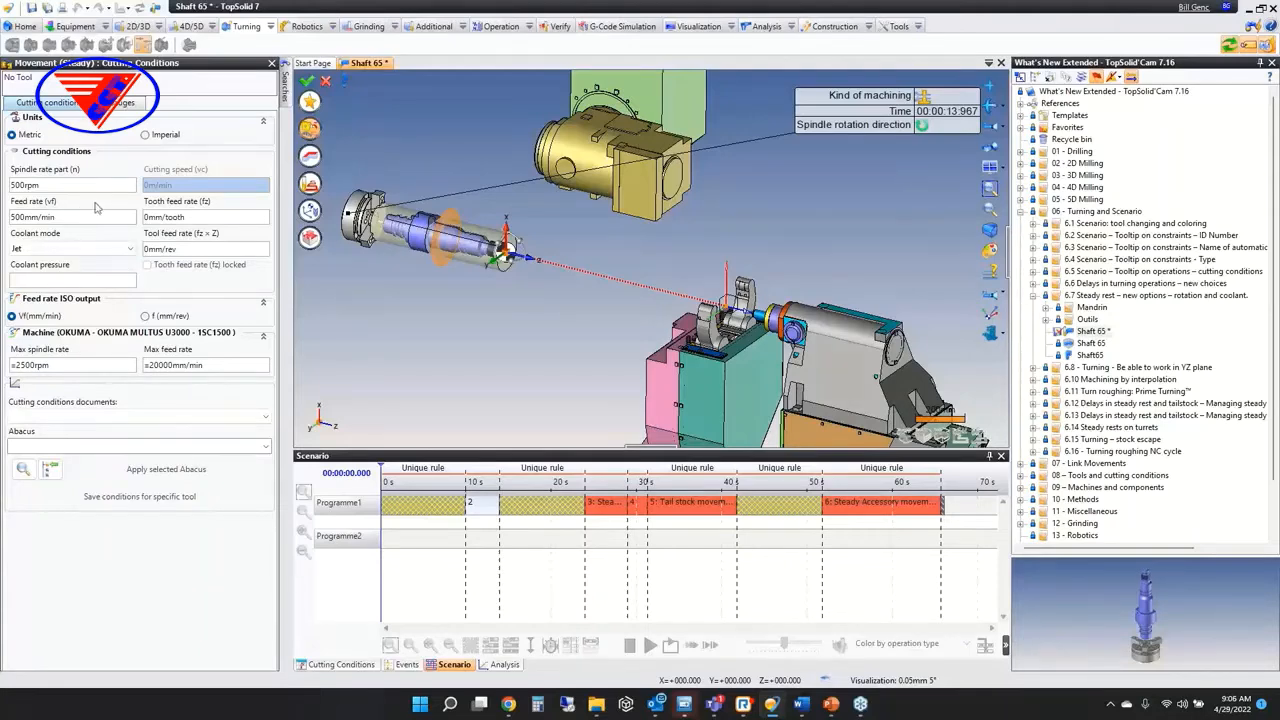
{"action": "left_click", "coordinate": [68, 249]}
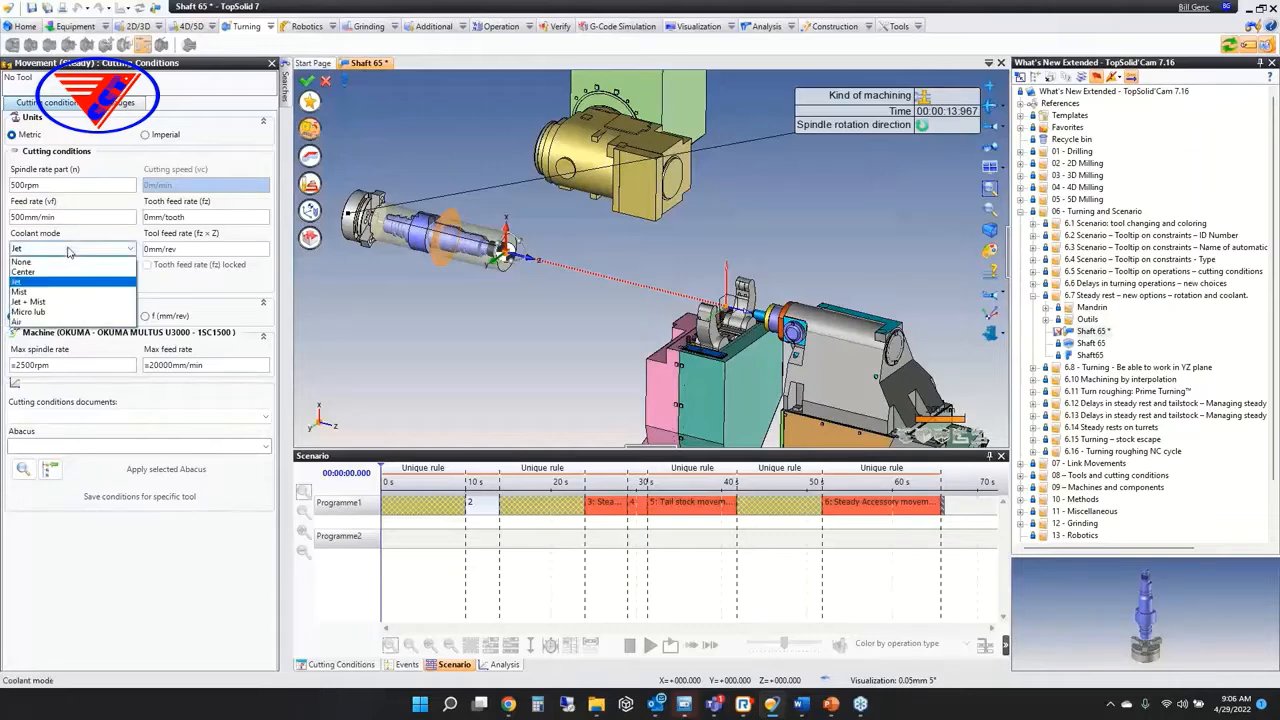
{"action": "left_click", "coordinate": [68, 251]}
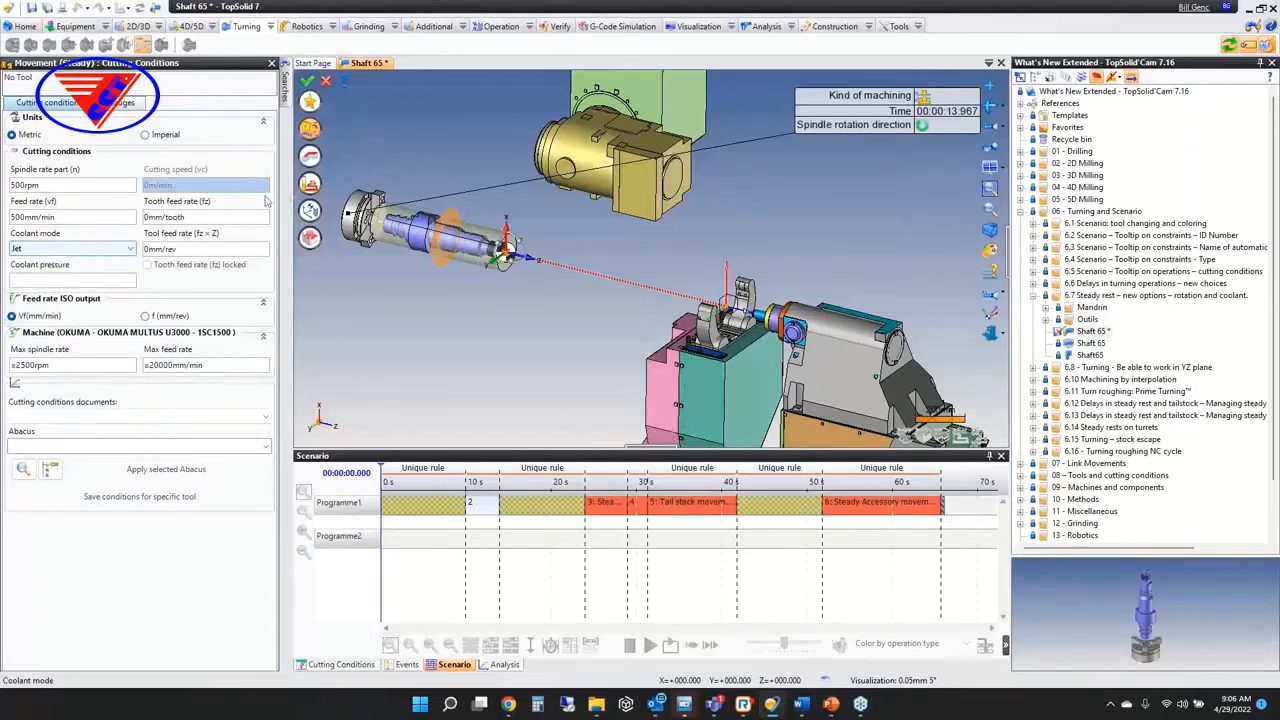
Review the spindle rotation direction choices in the steady movement's settings and leave the operation without changes
{"action": "left_click", "coordinate": [310, 184]}
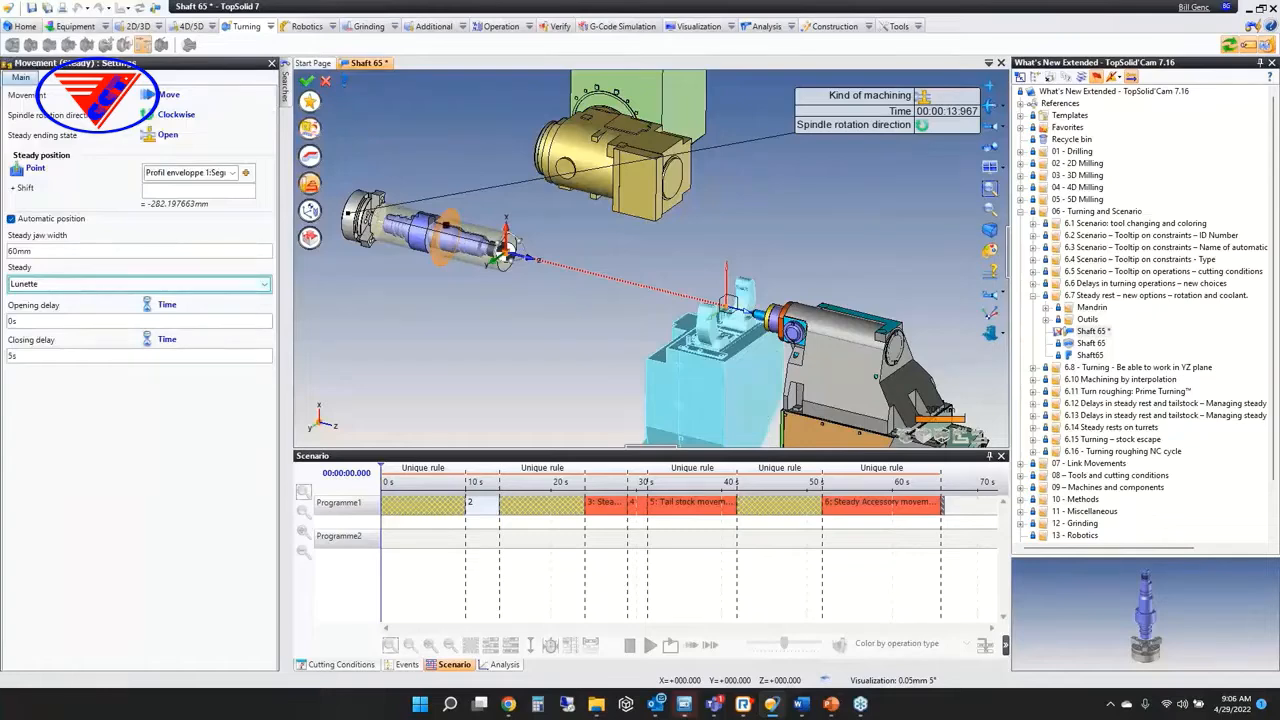
{"action": "left_click", "coordinate": [174, 117]}
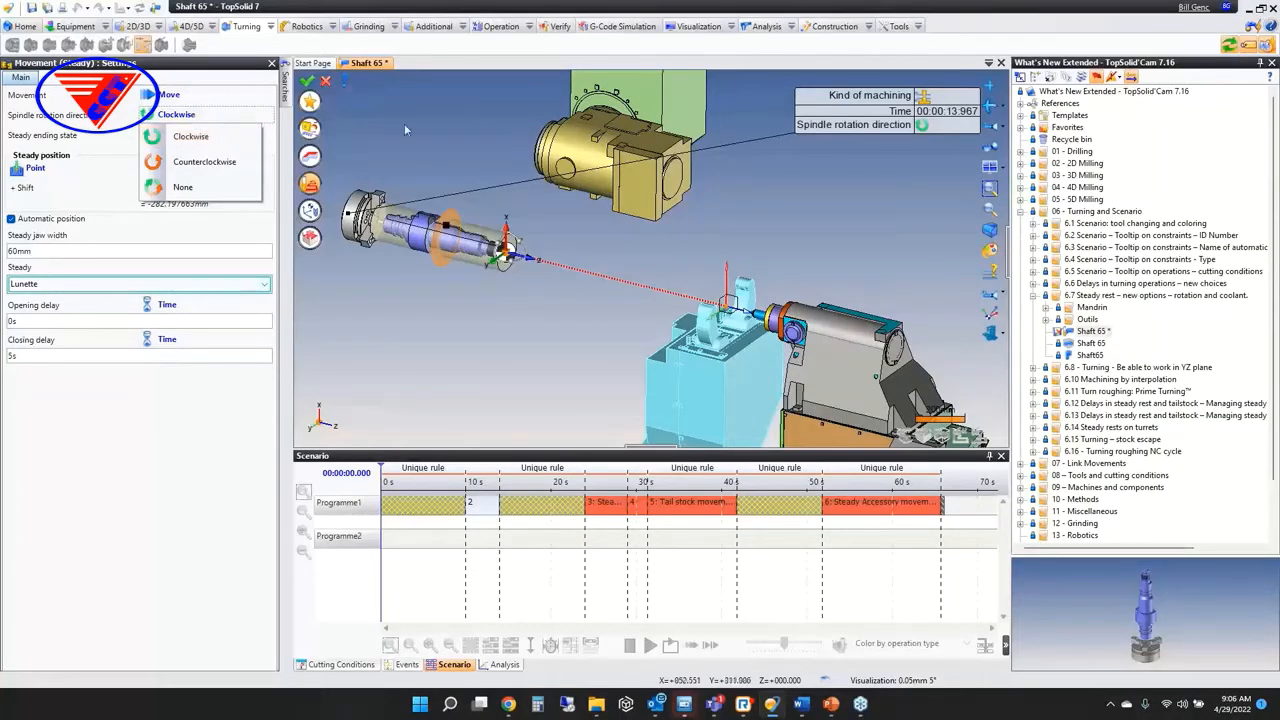
{"action": "left_click", "coordinate": [325, 86]}
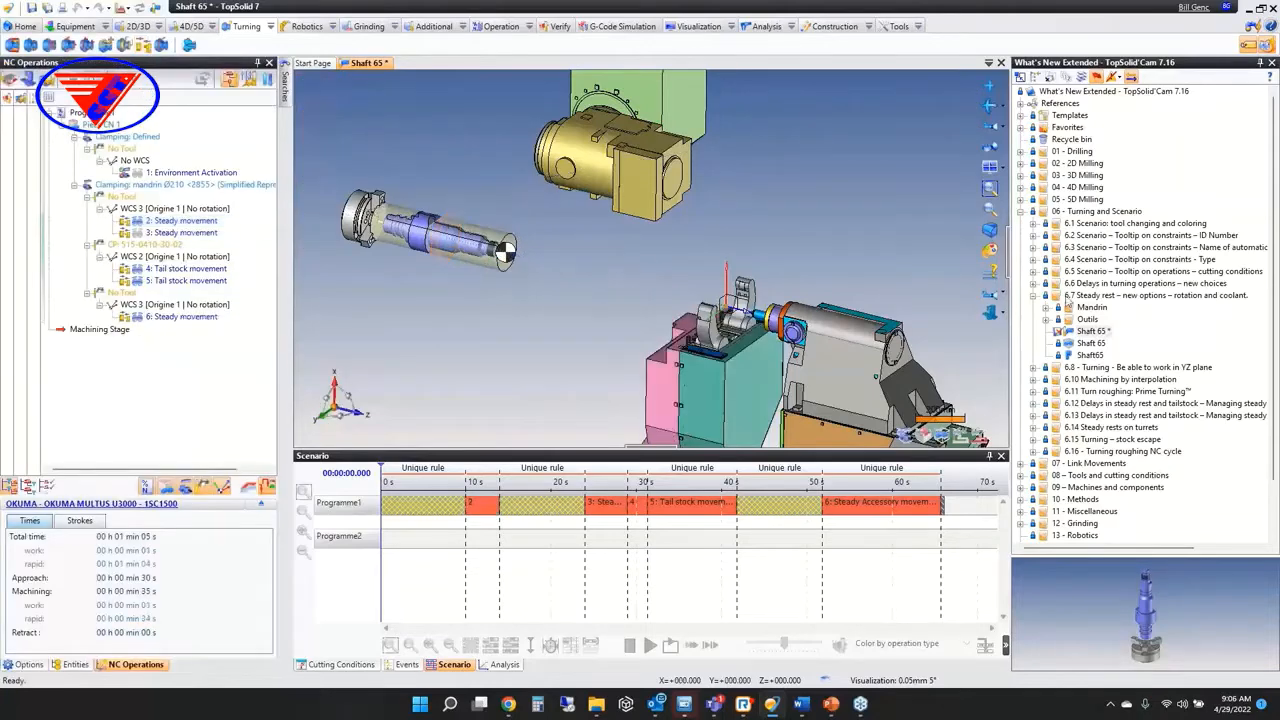
Close Shaft 65 without saving and open Turning - Be able to work in YZ - Final from folder 6.8
{"action": "middle_click", "coordinate": [360, 68]}
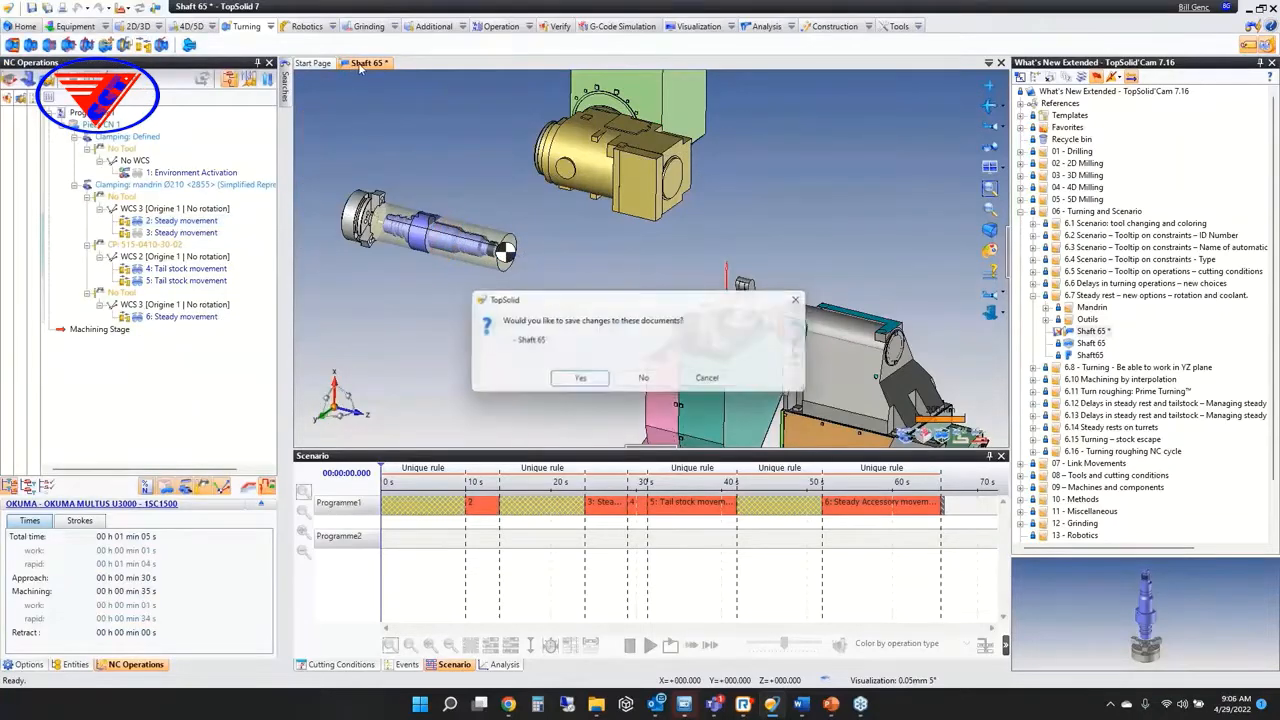
{"action": "left_click", "coordinate": [657, 376]}
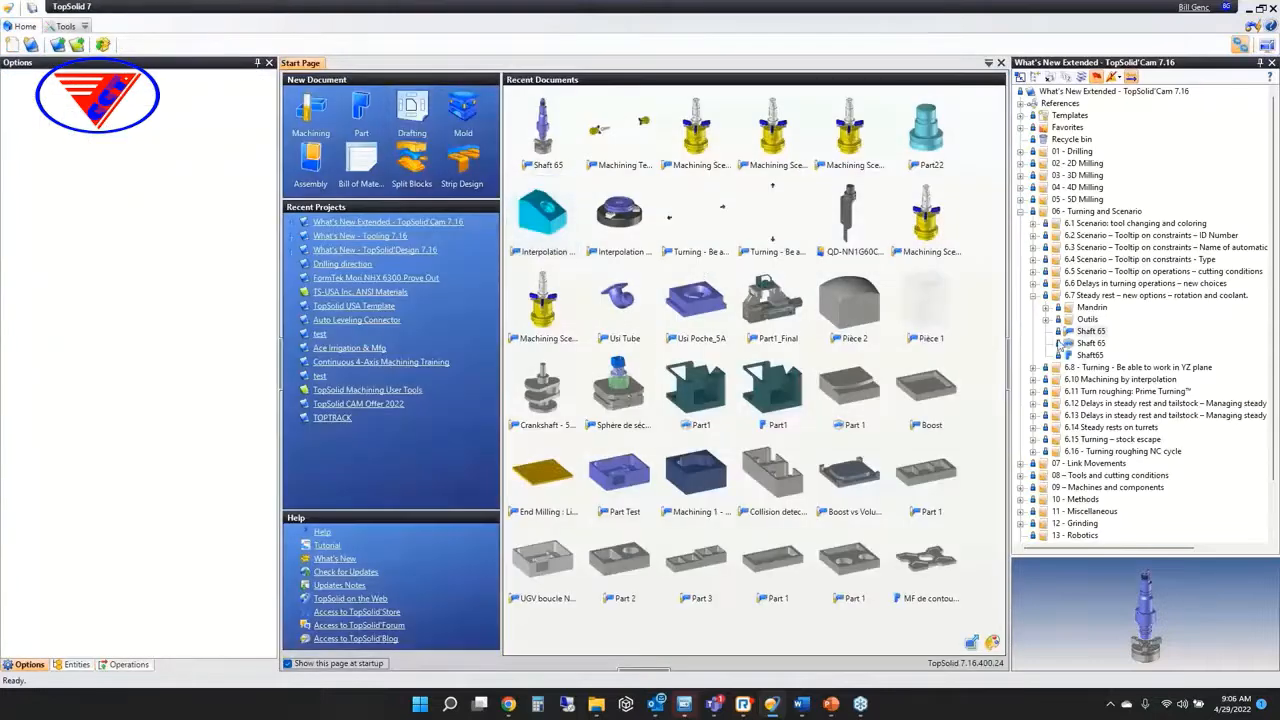
{"action": "left_click", "coordinate": [1035, 298]}
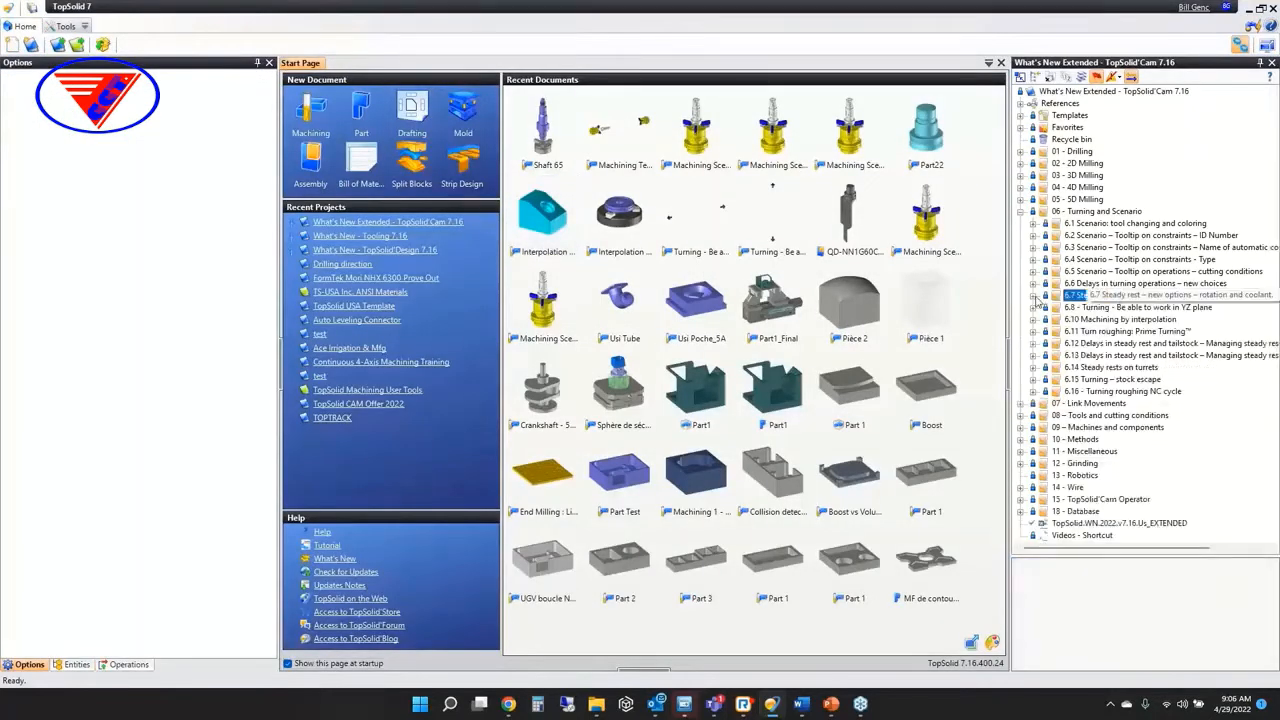
{"action": "left_click", "coordinate": [1033, 308]}
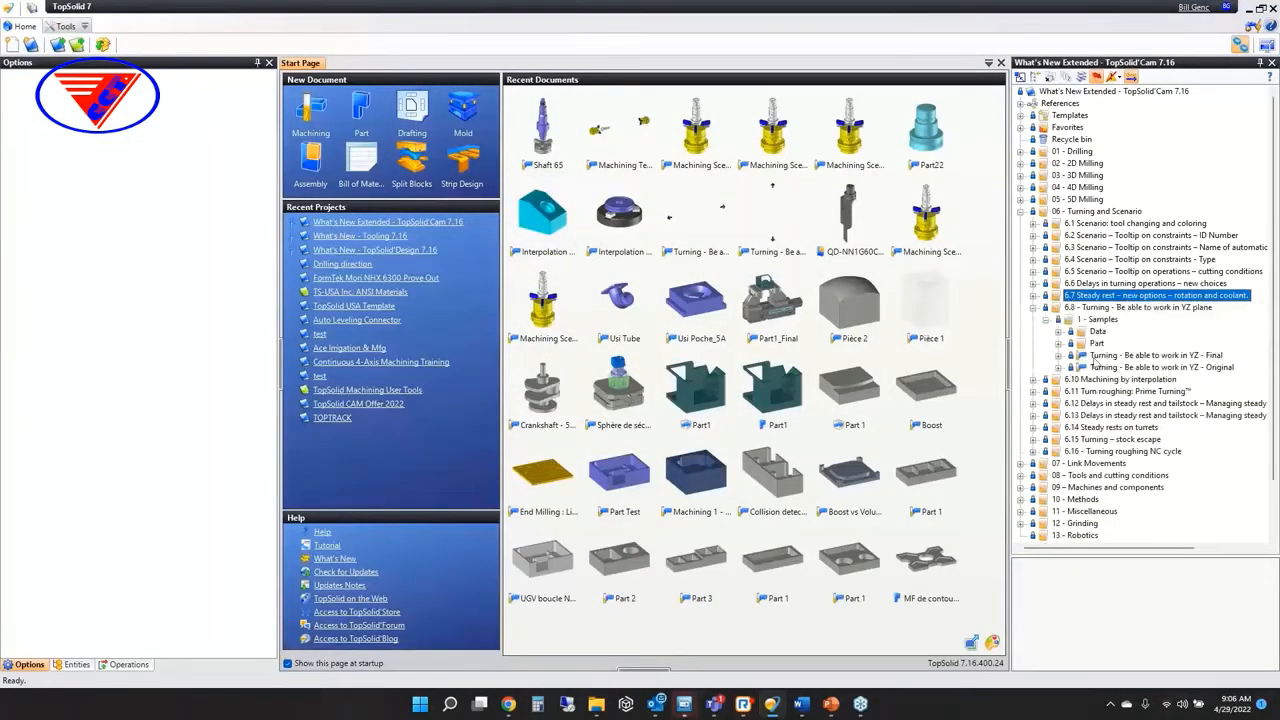
{"action": "double_click", "coordinate": [1121, 357]}
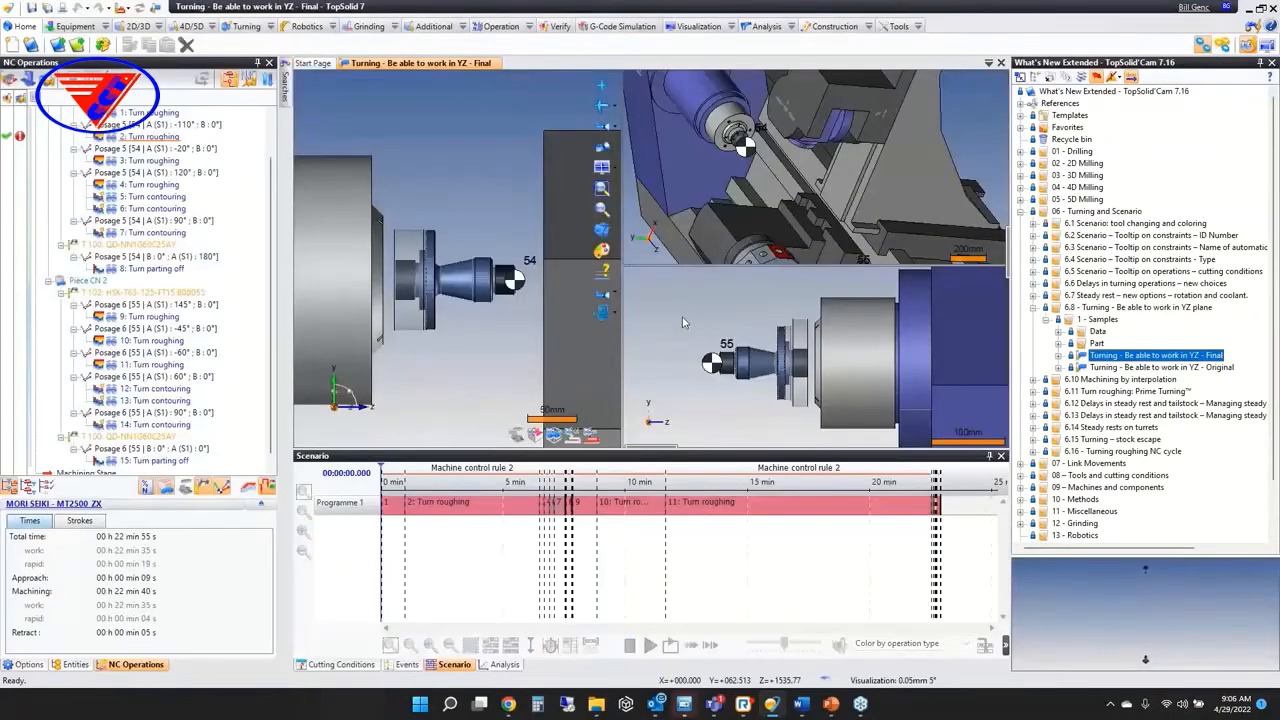
Collapse the scenario timeline and start a simulation of operations 1 to 8, from Turn roughing through Turn parting off
{"action": "left_click", "coordinate": [989, 456]}
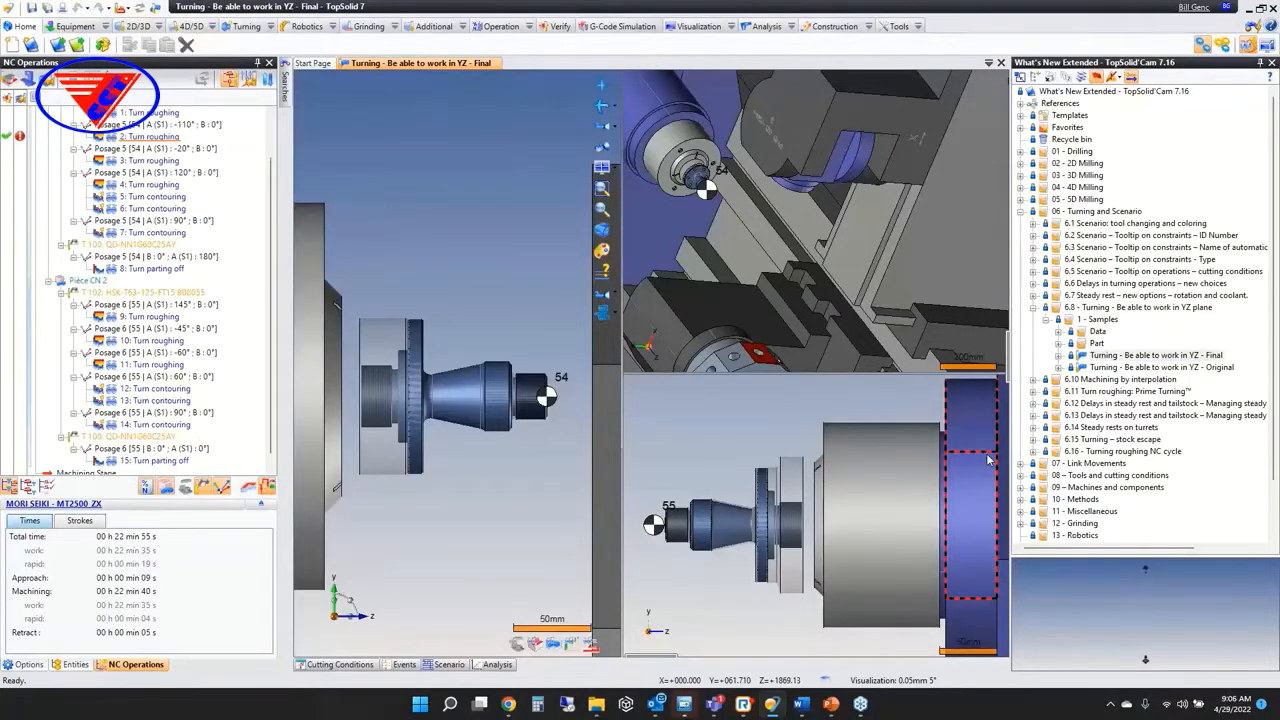
{"action": "scroll", "coordinate": [160, 225], "scroll_direction": "up", "scroll_amount": 2}
{"action": "left_click", "coordinate": [150, 185]}
{"action": "left_click", "coordinate": [150, 160]}
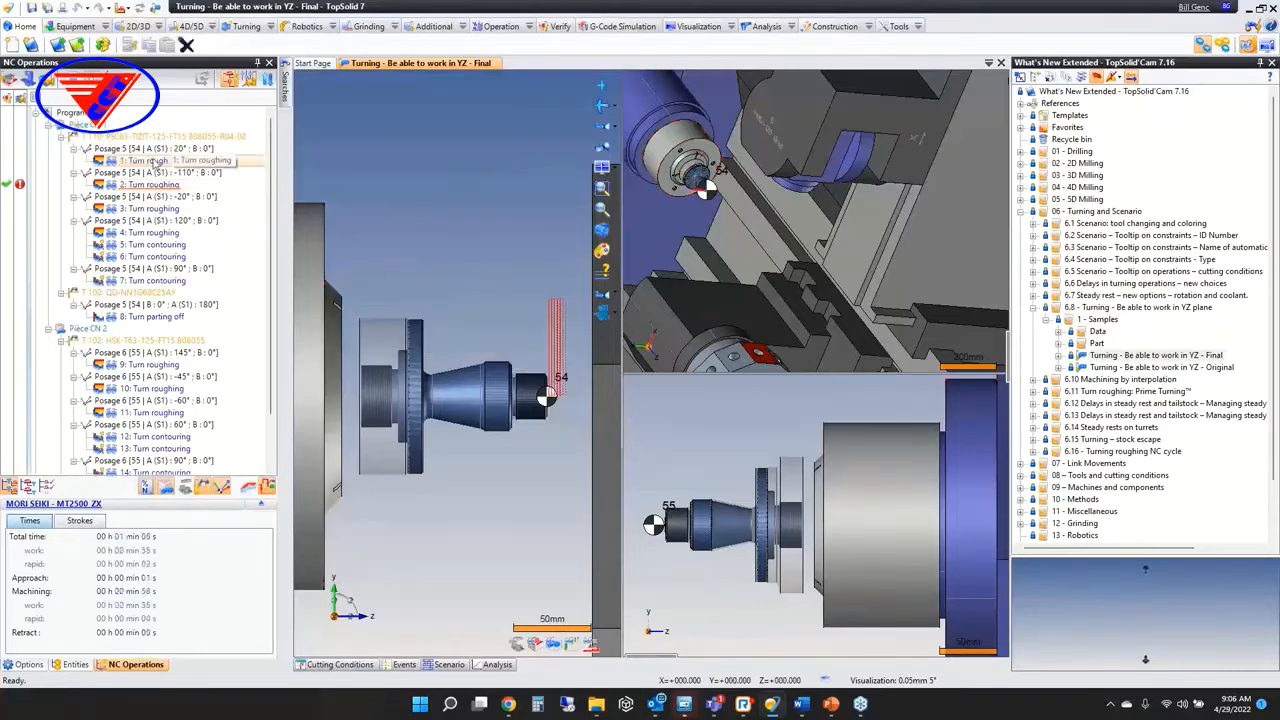
{"action": "left_click", "coordinate": [172, 317], "text": "shift"}
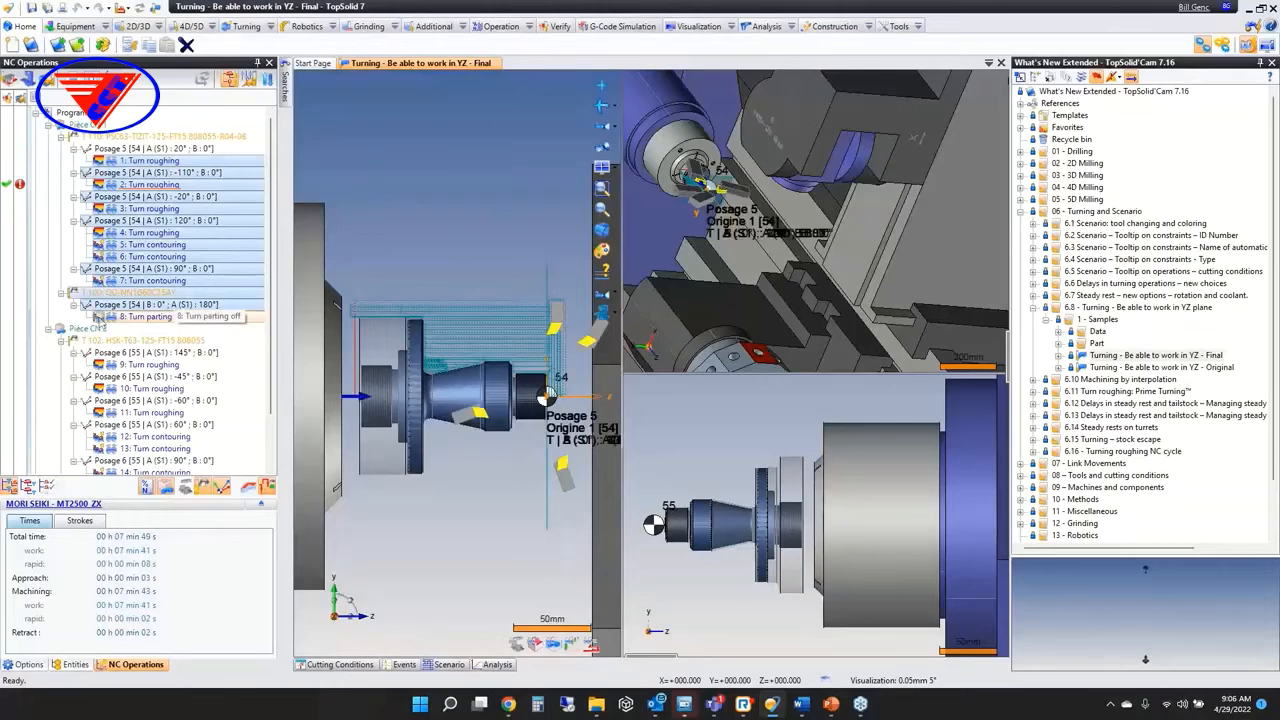
{"action": "left_click_drag", "start_coordinate": [98, 318], "coordinate": [380, 206]}
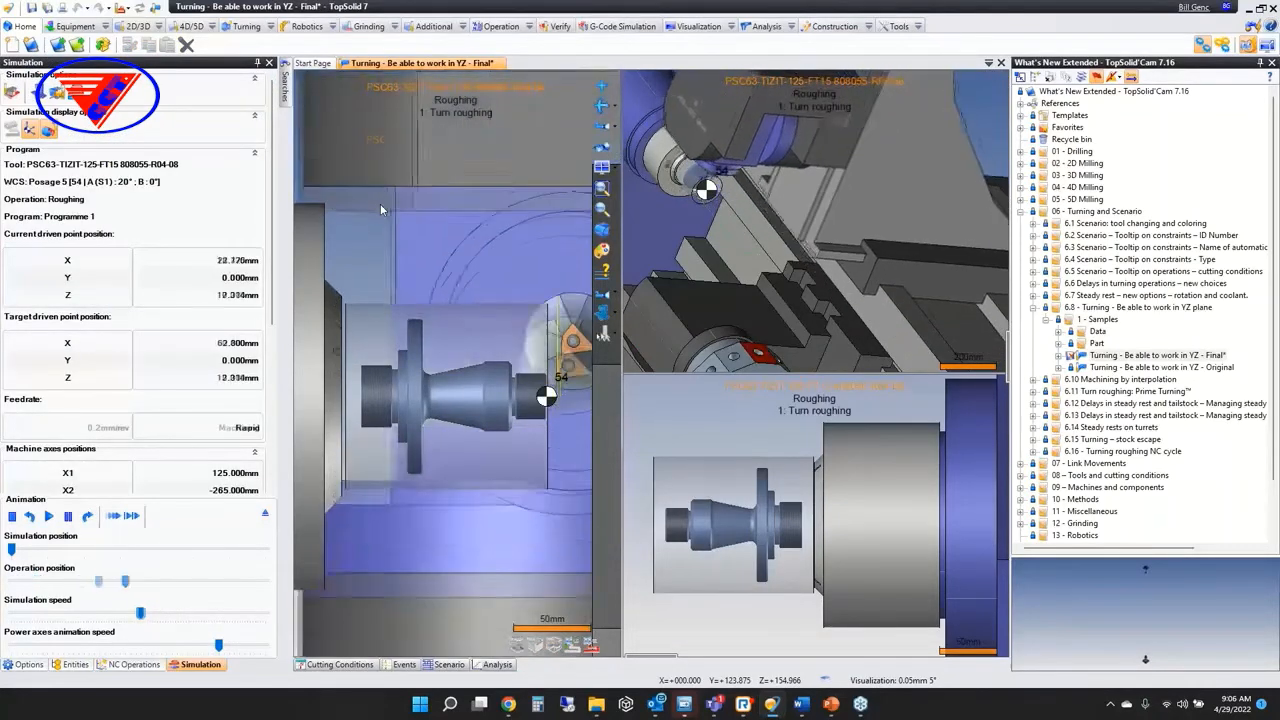
Reduce the simulation speed and replay the simulation from the start of operation 1, Turn roughing
{"action": "left_click_drag", "start_coordinate": [140, 612], "coordinate": [60, 612]}
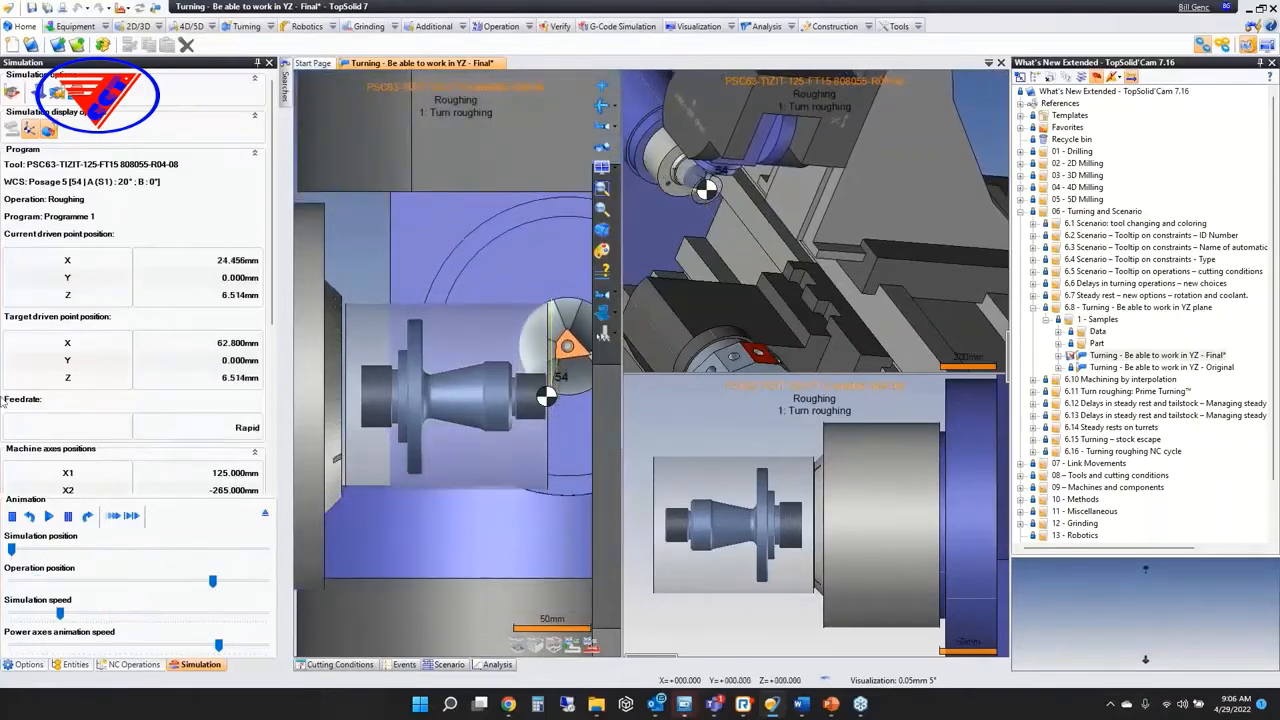
{"action": "left_click", "coordinate": [29, 516]}
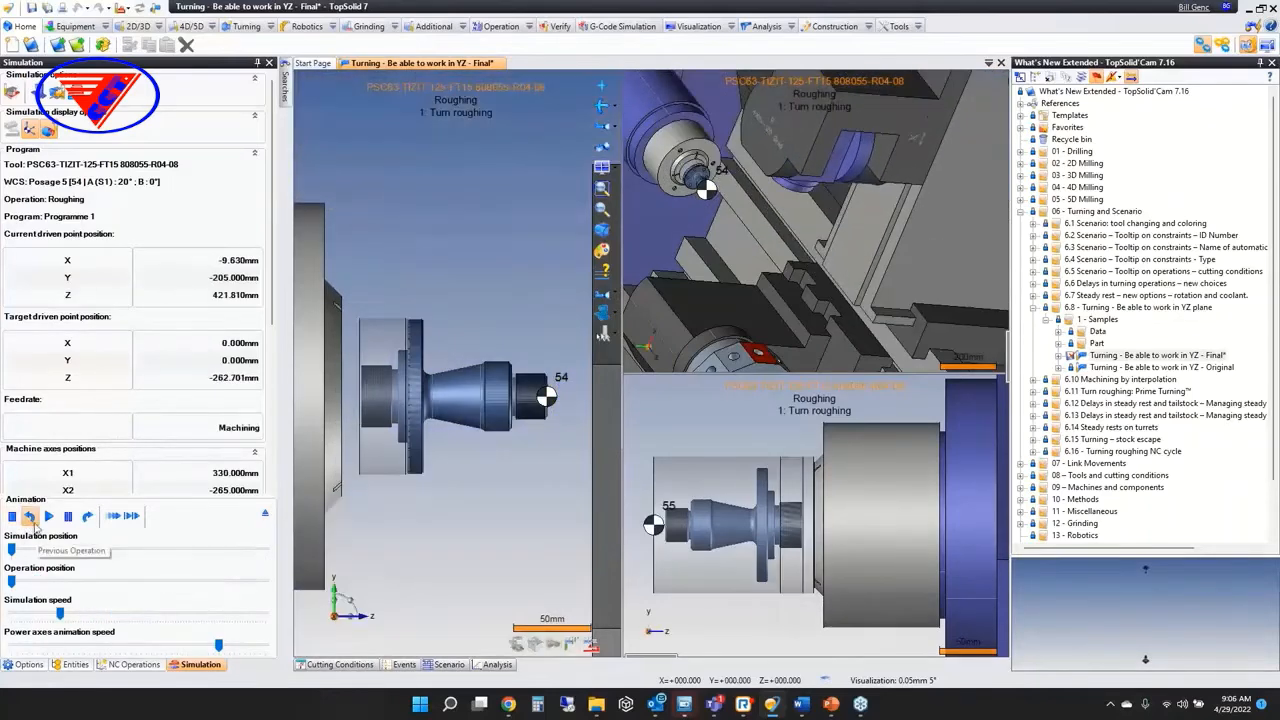
{"action": "left_click", "coordinate": [50, 518]}
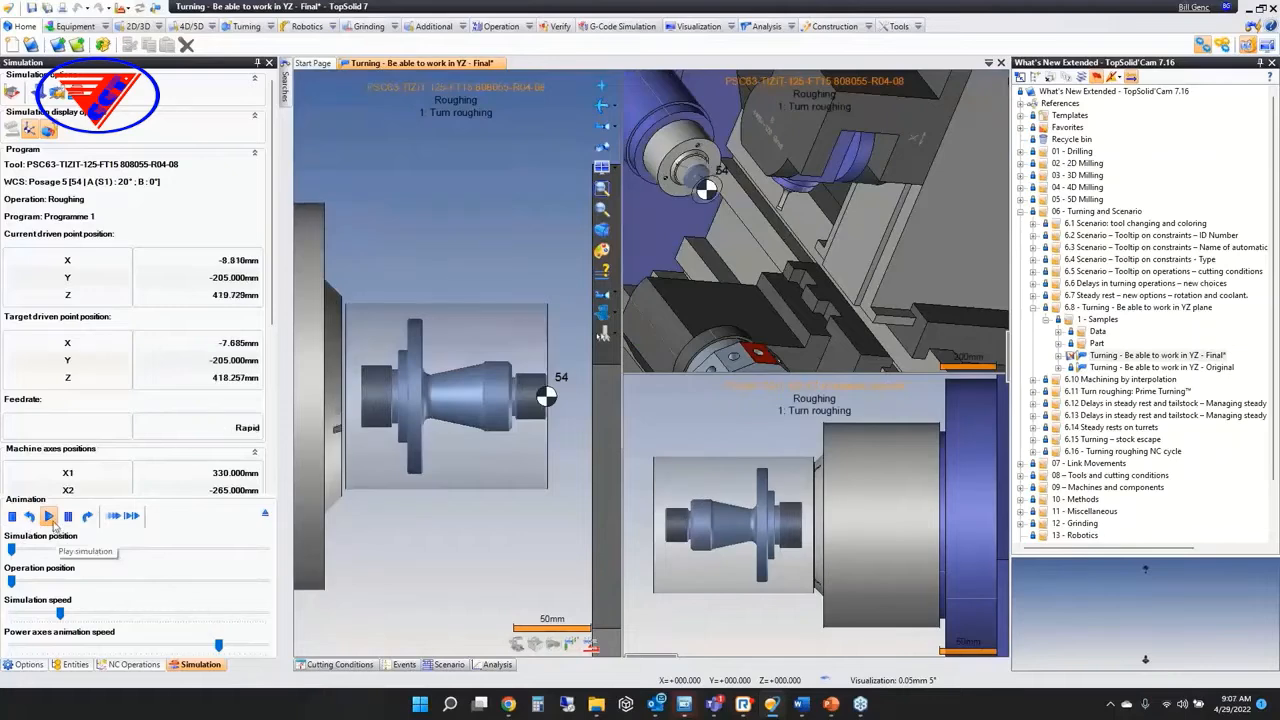
Examine the tool's orientation and motion in the YZ plane during the simulated roughing and contouring operations, and exit the simulation
{"action": "scroll", "coordinate": [774, 210], "scroll_direction": "up", "scroll_amount": 5}
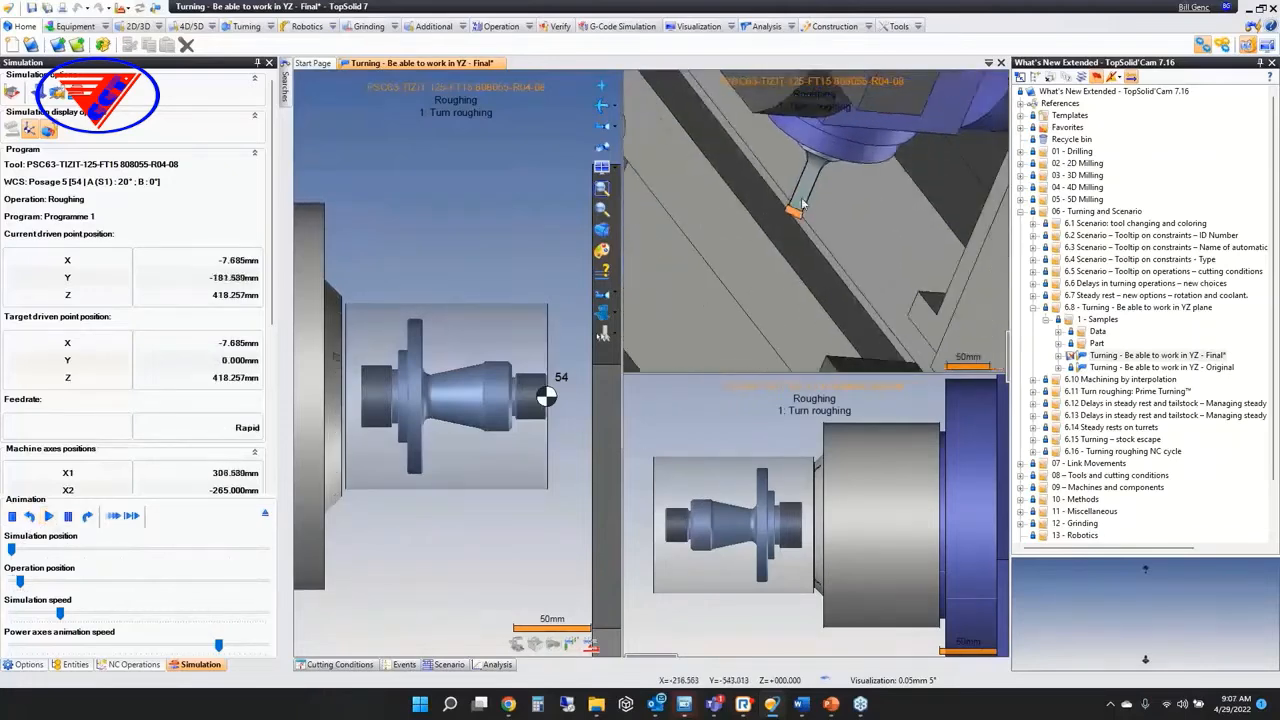
{"action": "scroll", "coordinate": [802, 204], "scroll_direction": "down", "scroll_amount": 2}
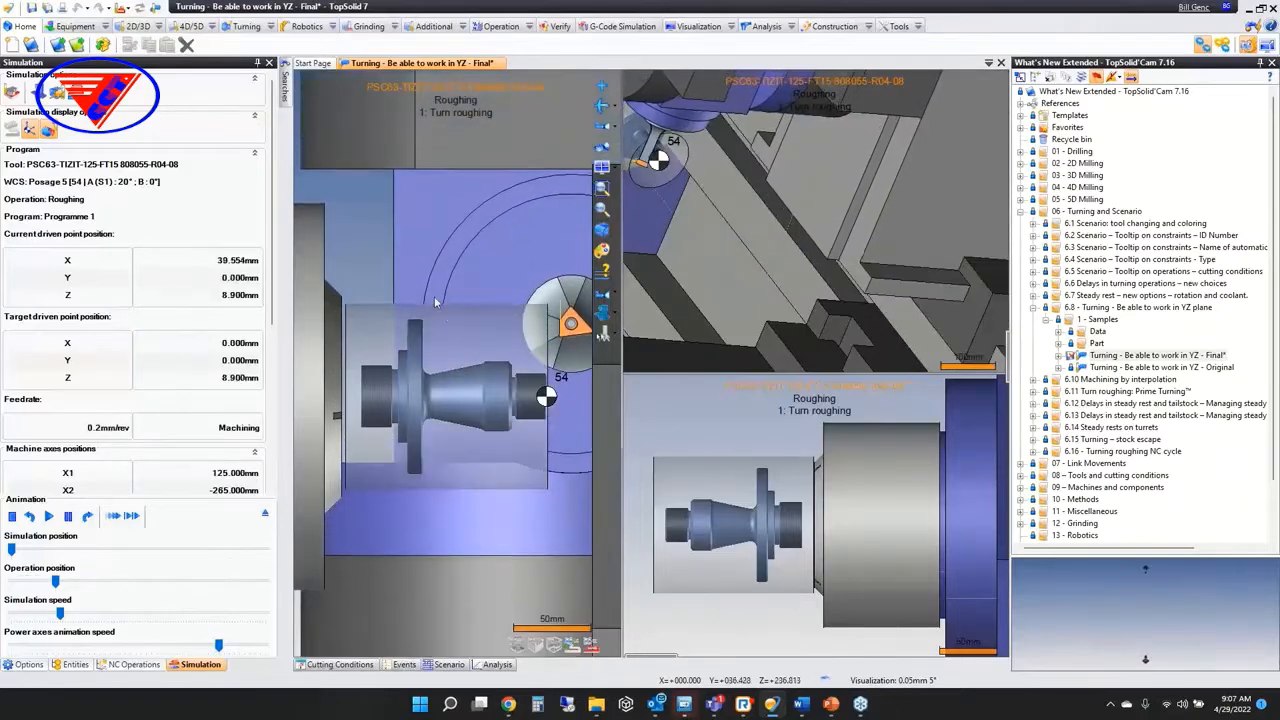
{"action": "scroll", "coordinate": [435, 302], "scroll_direction": "up", "scroll_amount": 3}
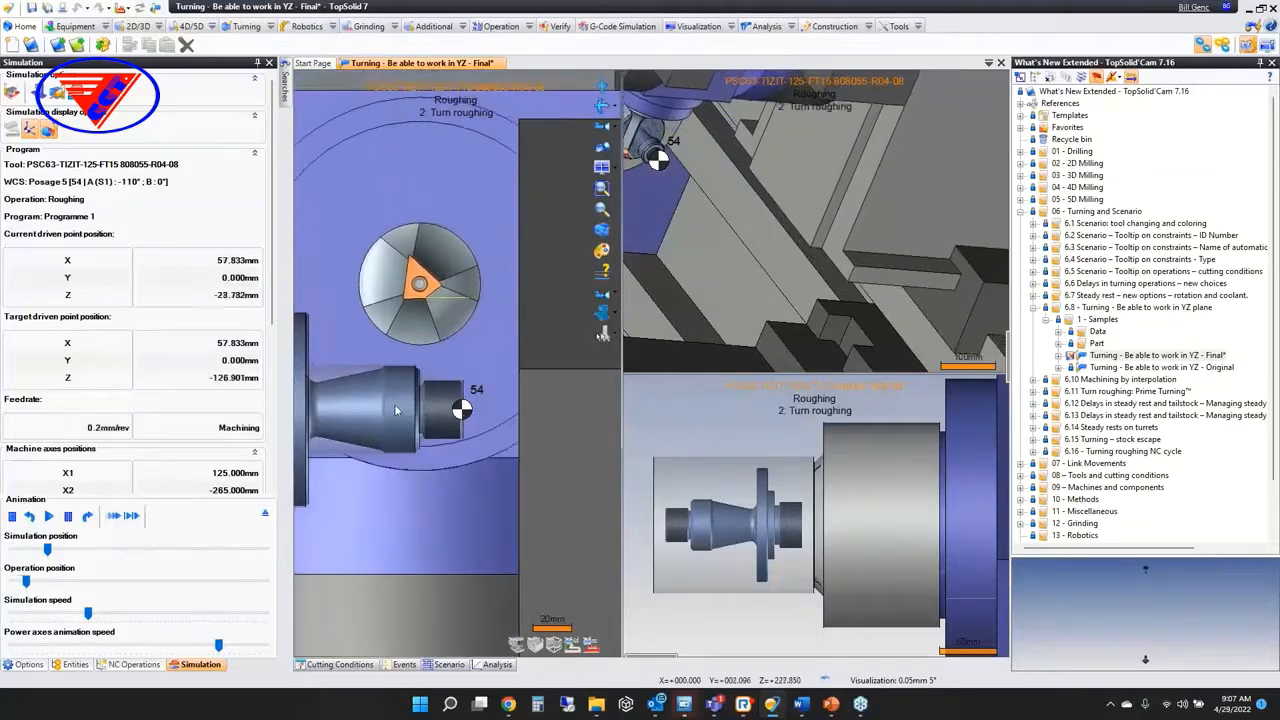
{"action": "scroll", "coordinate": [400, 411], "scroll_direction": "down", "scroll_amount": 2}
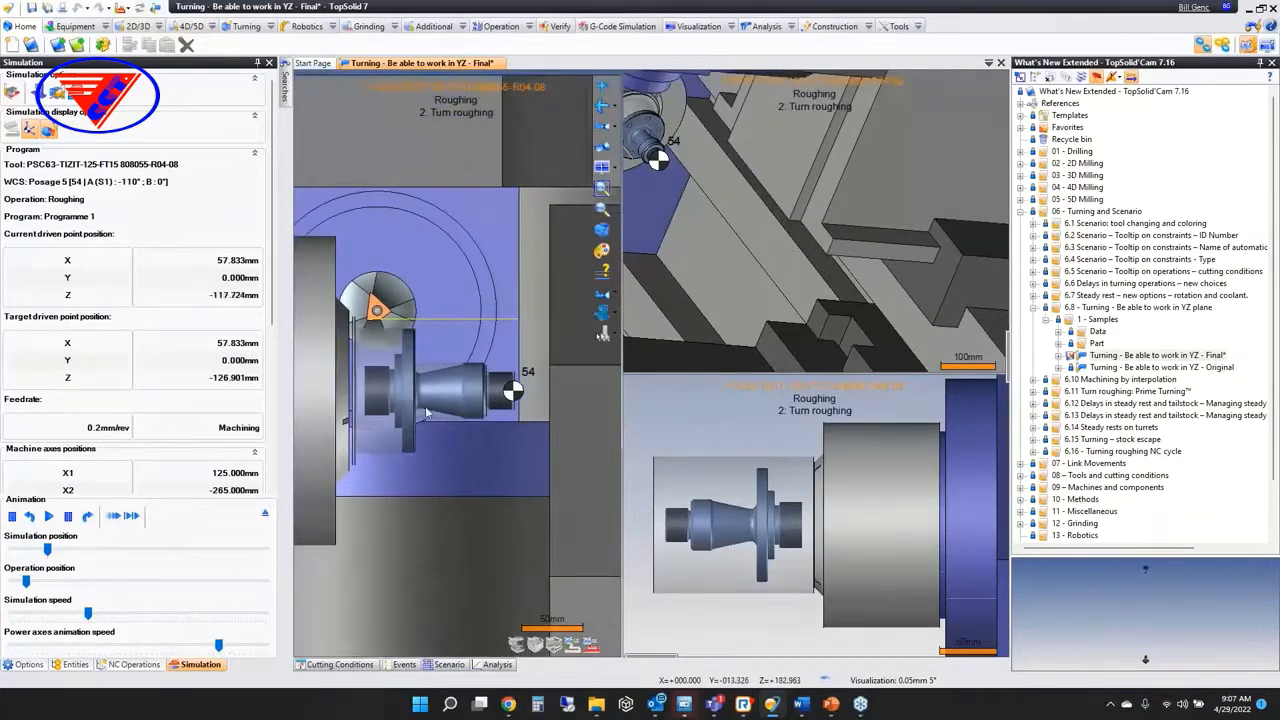
{"action": "scroll", "coordinate": [778, 262], "scroll_direction": "up", "scroll_amount": 2}
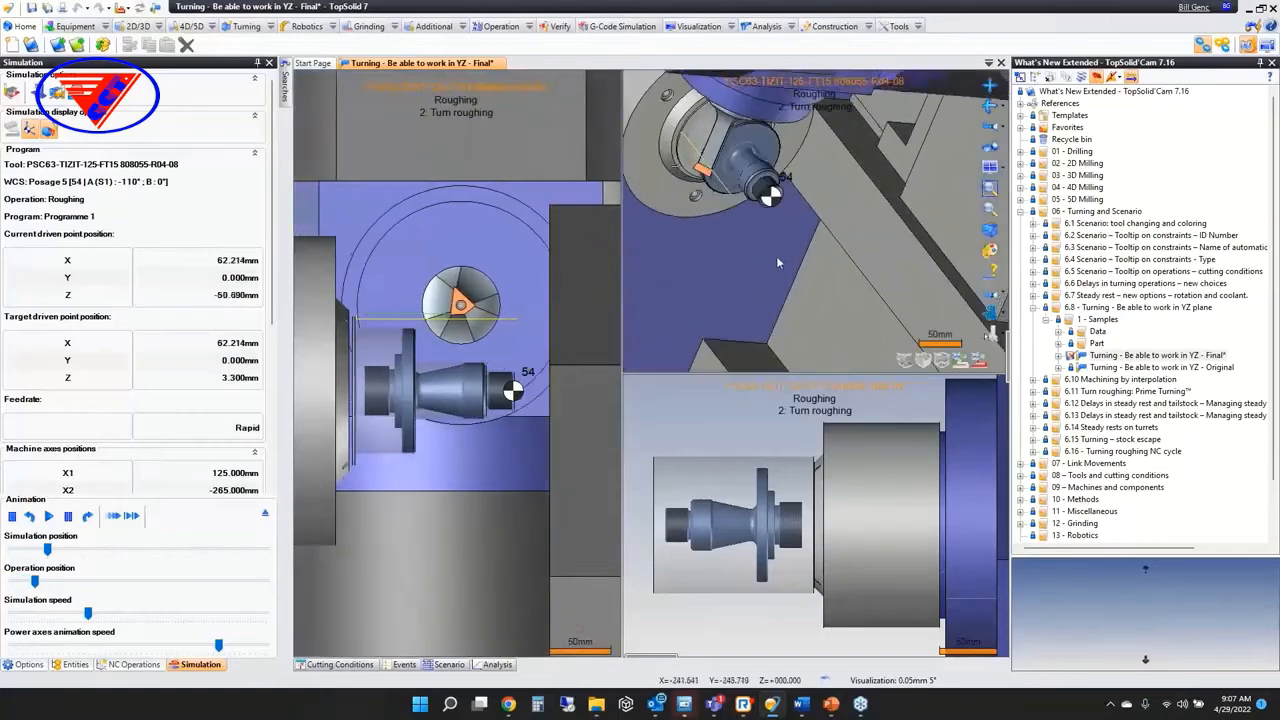
{"action": "scroll", "coordinate": [776, 256], "scroll_direction": "down", "scroll_amount": 3}
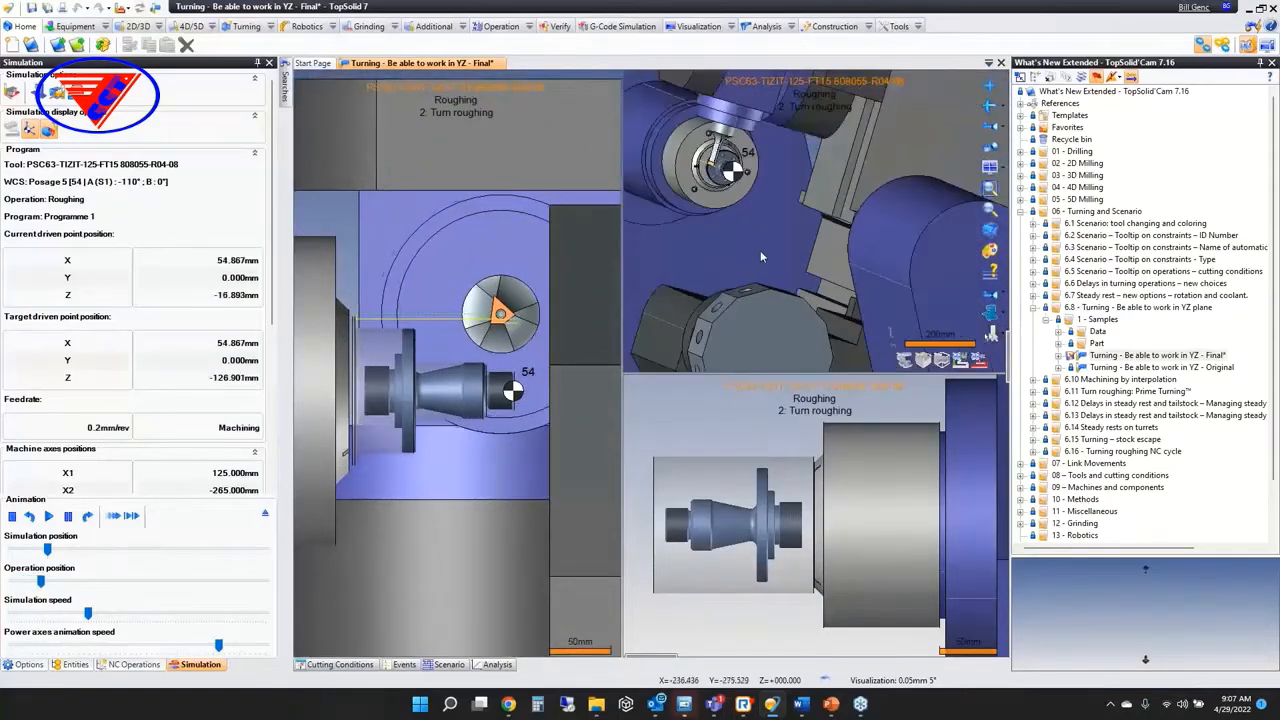
{"action": "scroll", "coordinate": [740, 230], "scroll_direction": "up", "scroll_amount": 5}
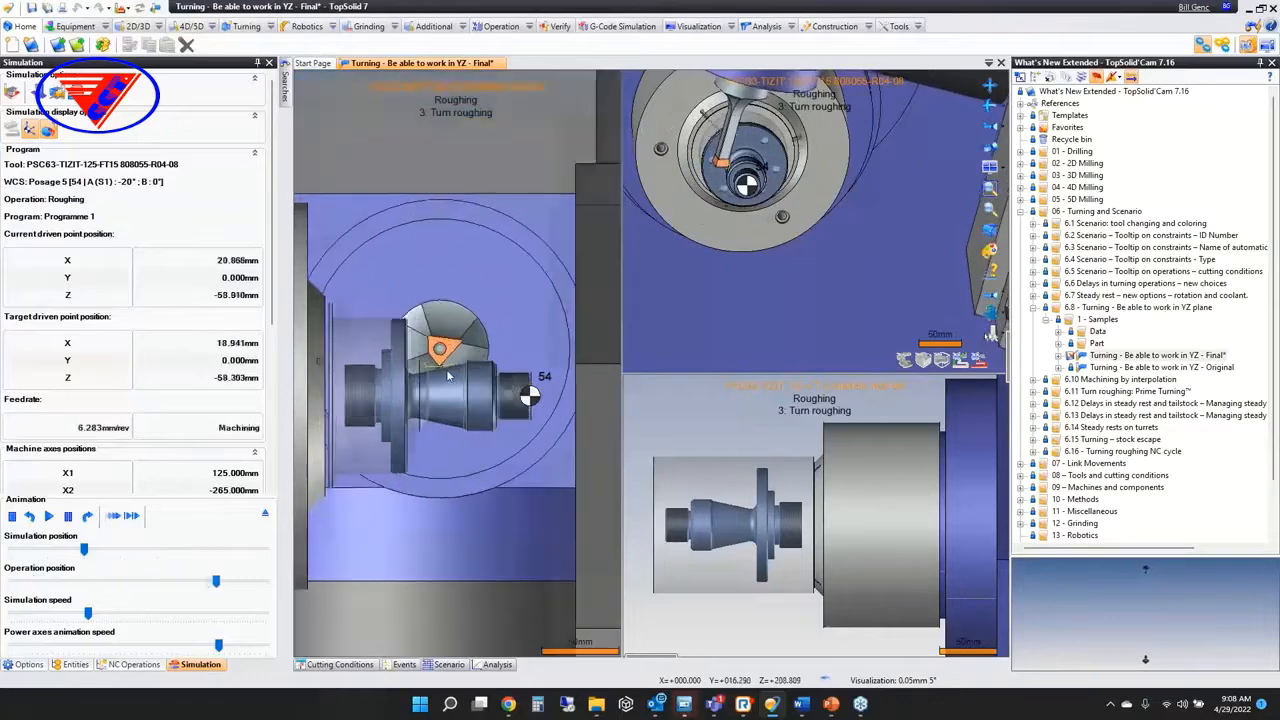
{"action": "scroll", "coordinate": [446, 369], "scroll_direction": "up", "scroll_amount": 3}
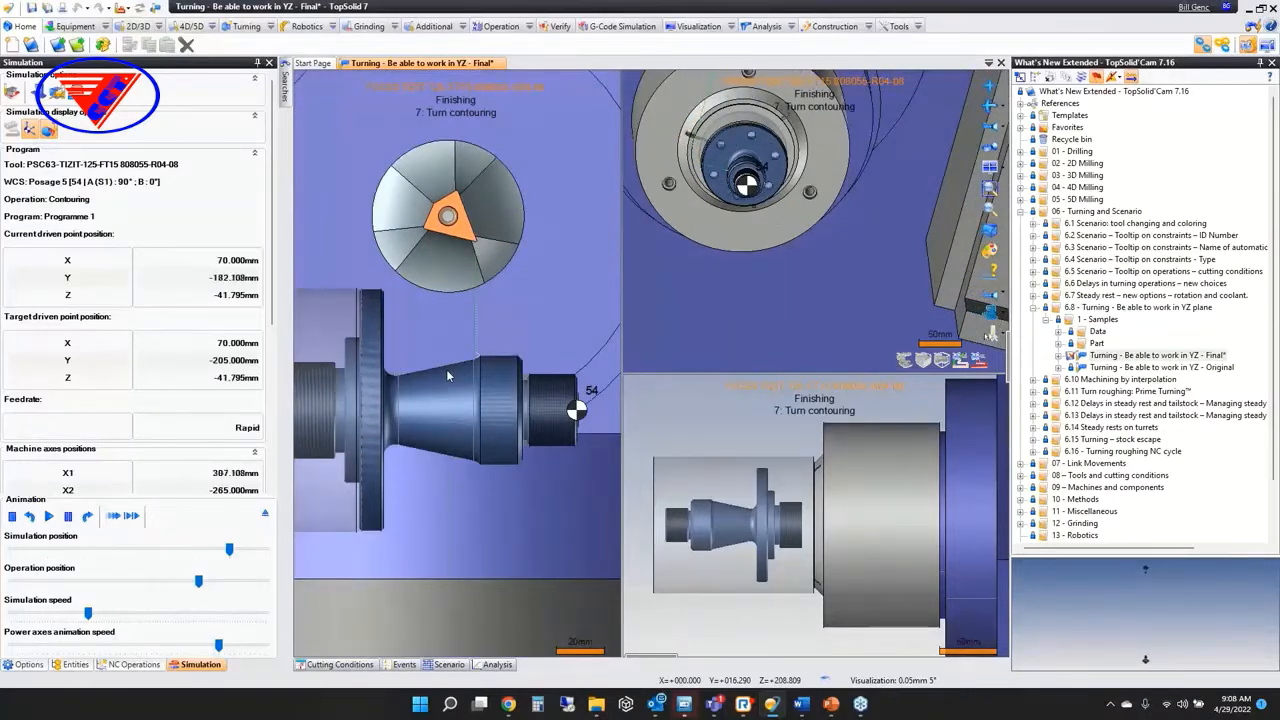
{"action": "key", "text": "Escape"}
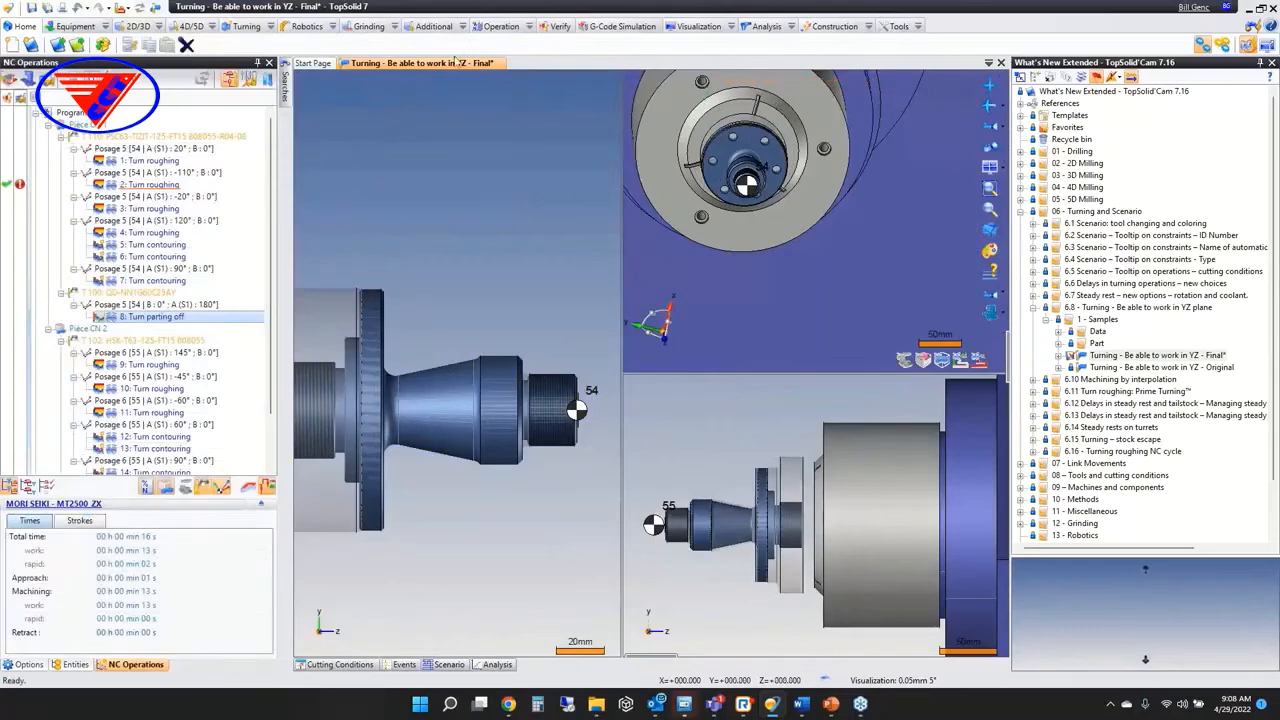
Close the Final document without saving and open Turning - Be able to work in YZ - Original
{"action": "middle_click", "coordinate": [457, 66]}
{"action": "left_click", "coordinate": [664, 381]}
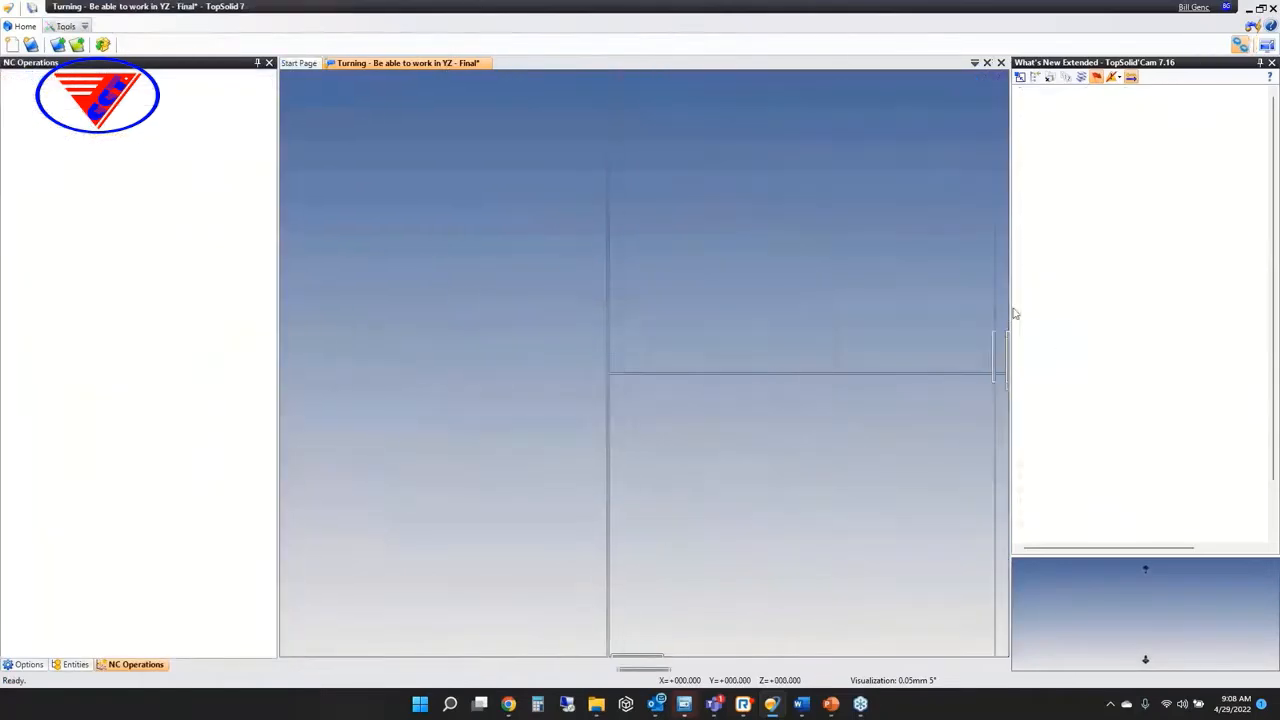
{"action": "double_click", "coordinate": [1135, 368]}
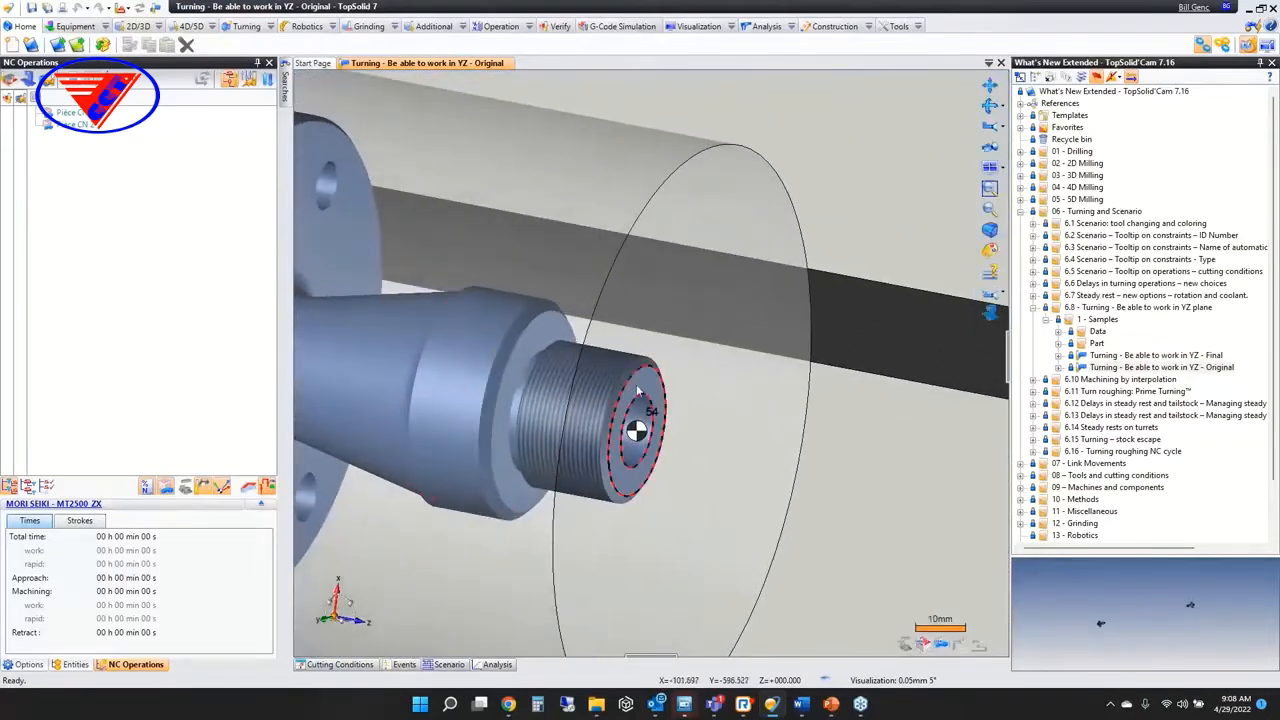
Start a turning roughing operation on the shaft's threaded end face and assign tool T 110, PSC63-TIZIT-125-FT15 808055-R04-08
{"action": "right_click", "coordinate": [632, 395]}
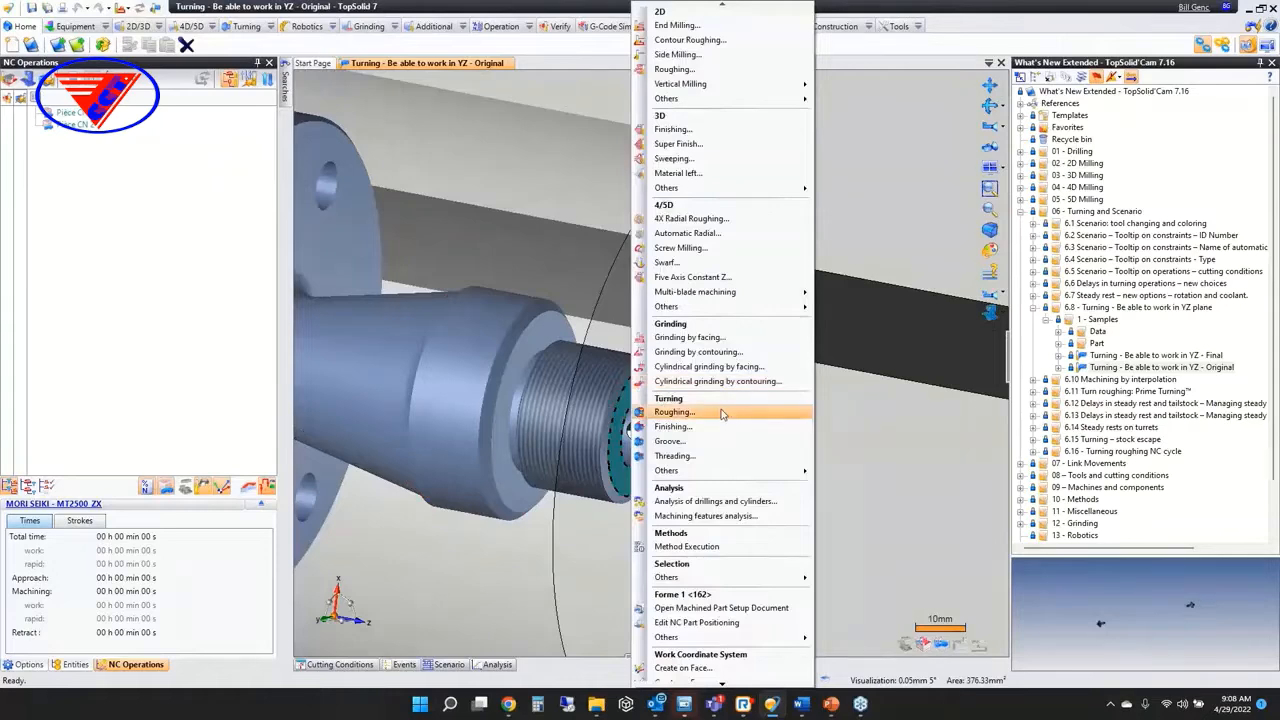
{"action": "left_click", "coordinate": [723, 413]}
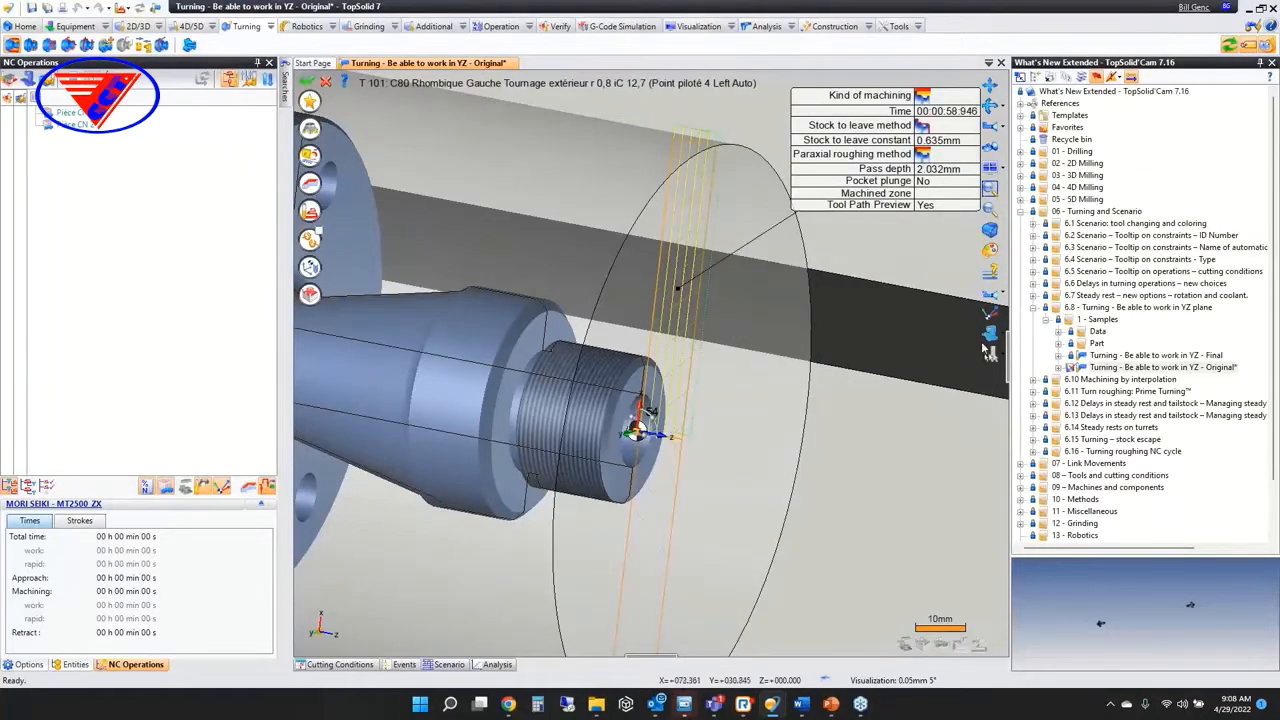
{"action": "scroll", "coordinate": [796, 319], "scroll_direction": "down", "scroll_amount": 8}
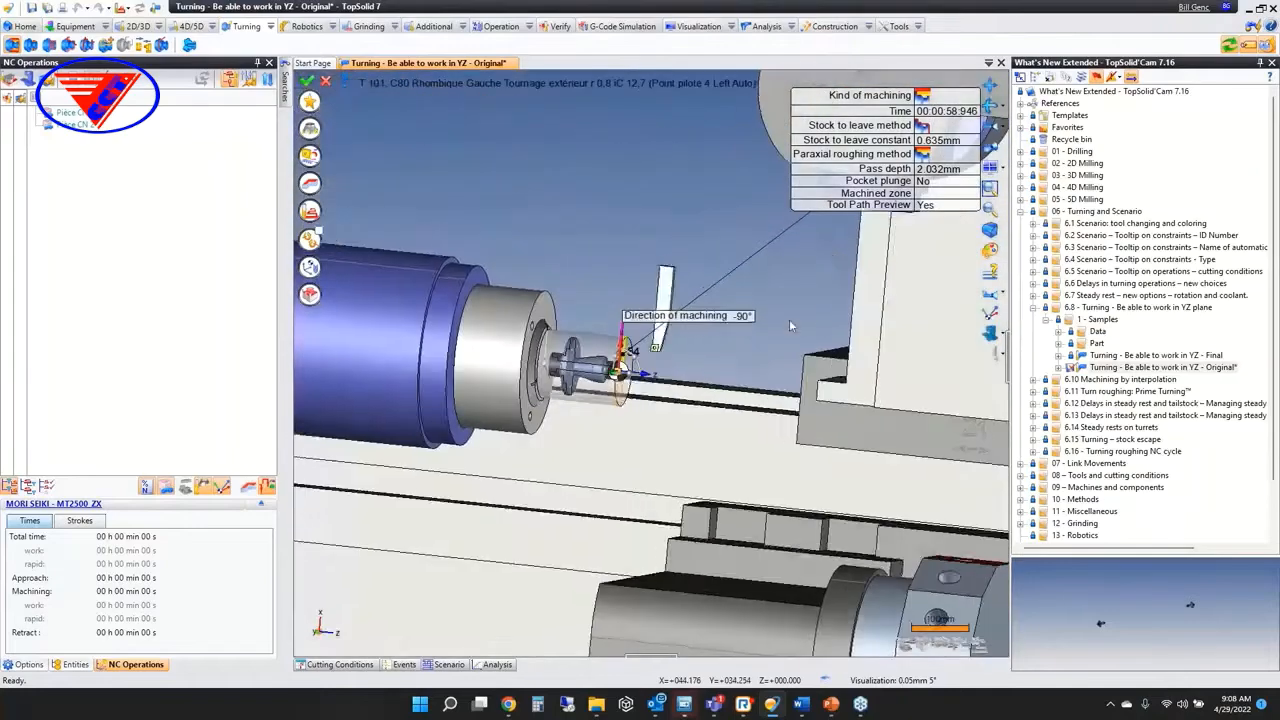
{"action": "left_click", "coordinate": [991, 300]}
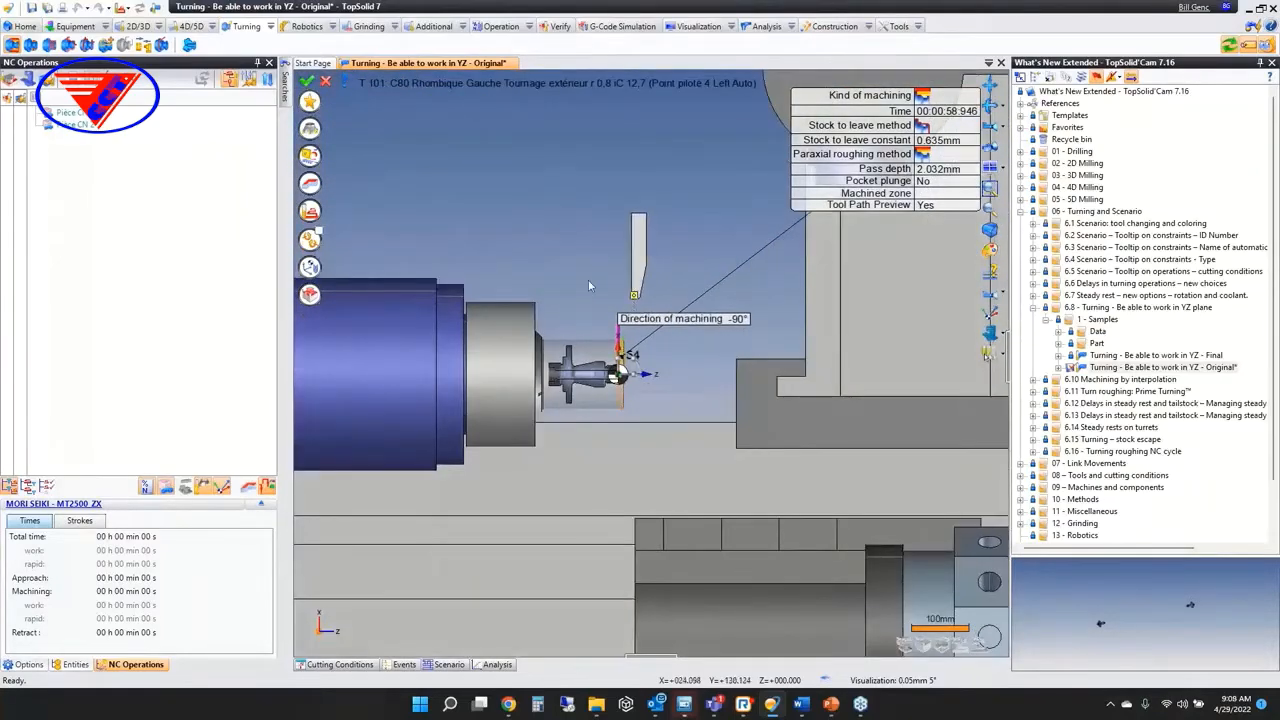
{"action": "left_click", "coordinate": [309, 129]}
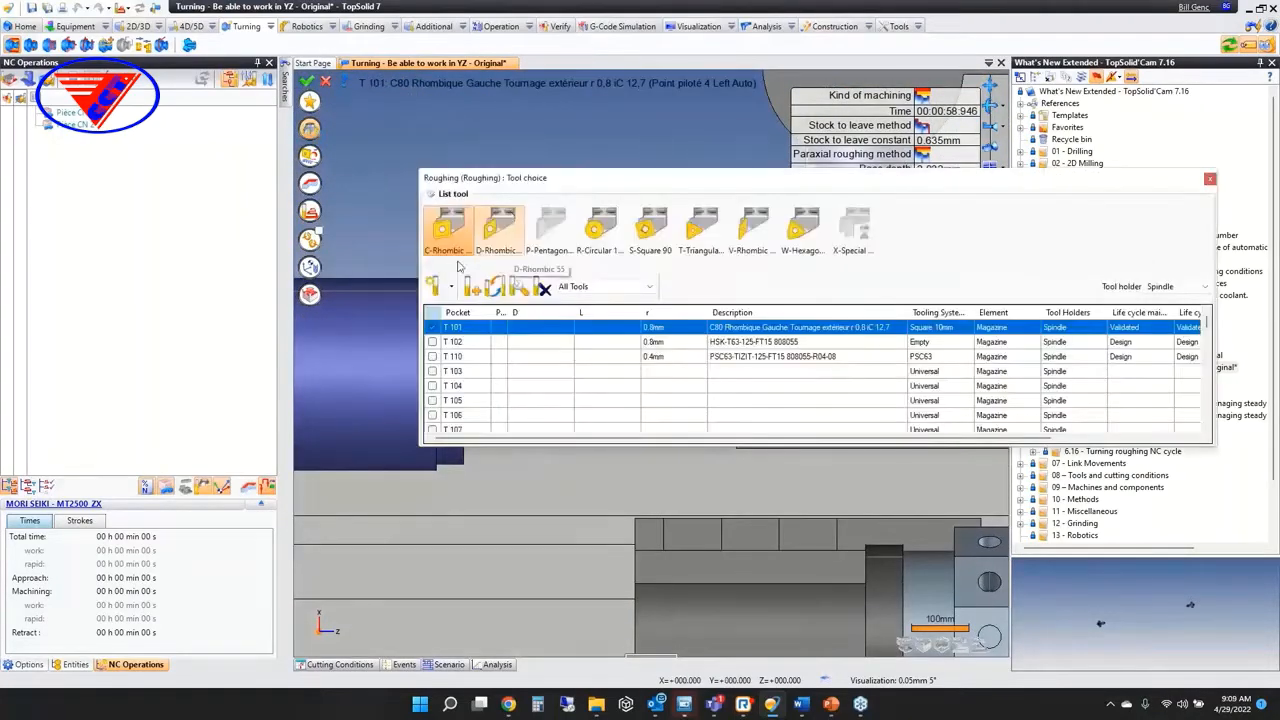
{"action": "left_click", "coordinate": [432, 357]}
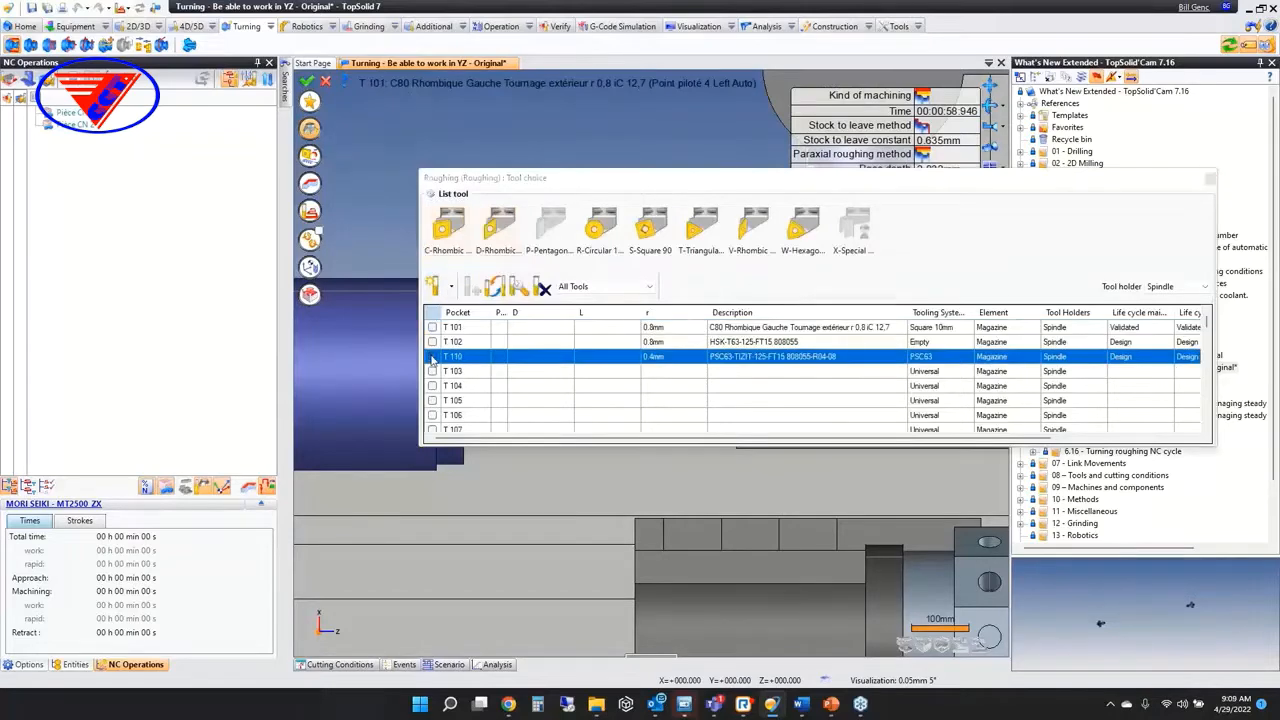
{"action": "left_click", "coordinate": [840, 330]}
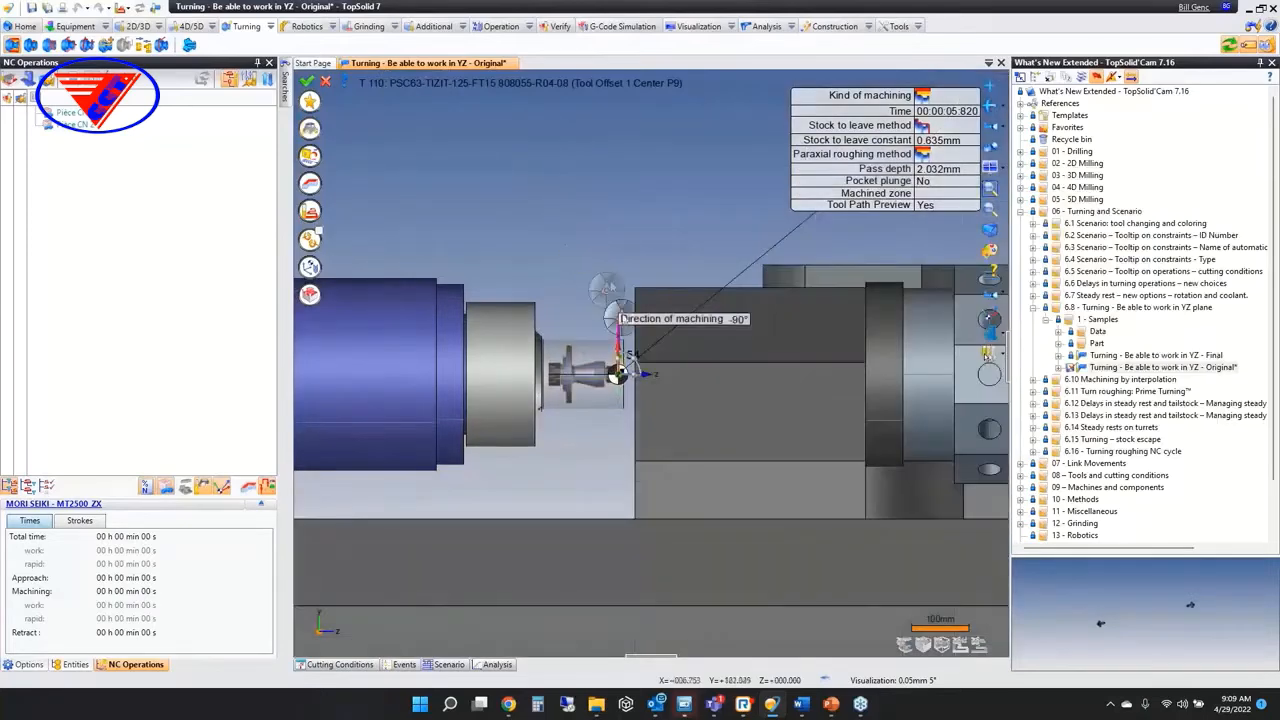
{"action": "scroll", "coordinate": [617, 323], "scroll_direction": "up", "scroll_amount": 5}
{"action": "middle_click_drag", "start_coordinate": [617, 323], "coordinate": [500, 182]}
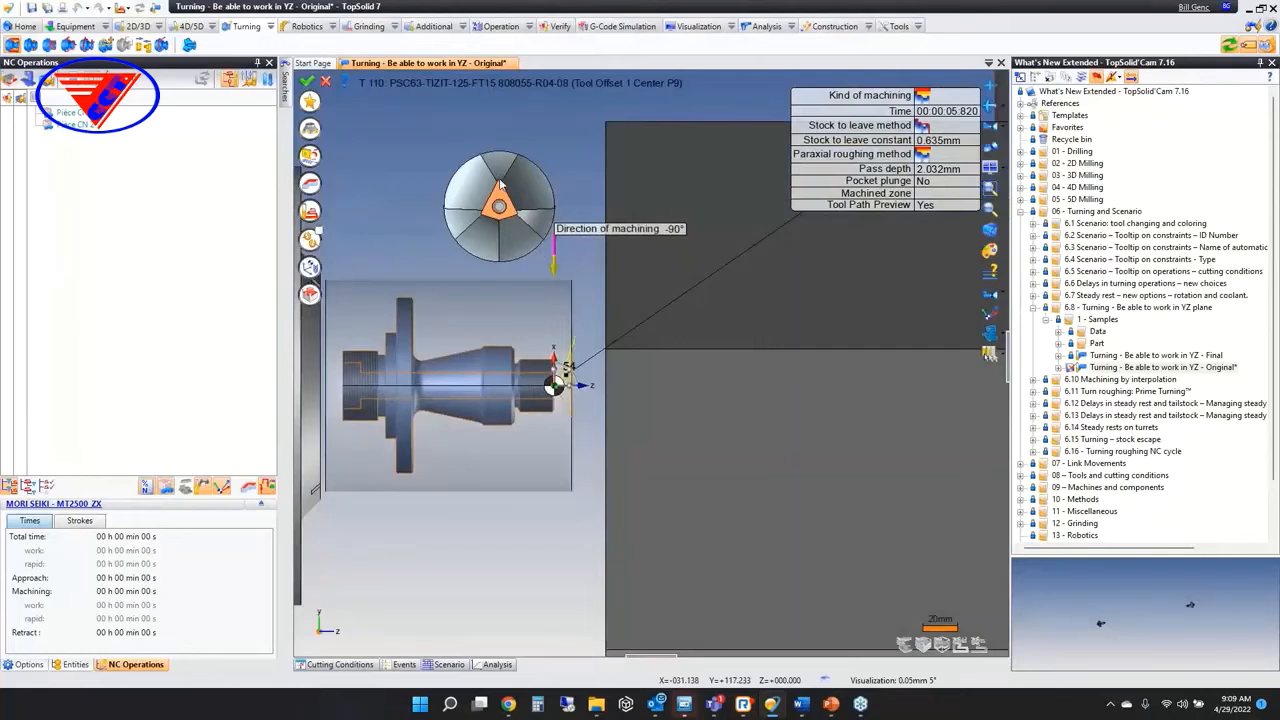
Choose Tool Offset 3 Center P9 as the gauge for the end-face roughing operation
{"action": "left_click", "coordinate": [311, 157]}
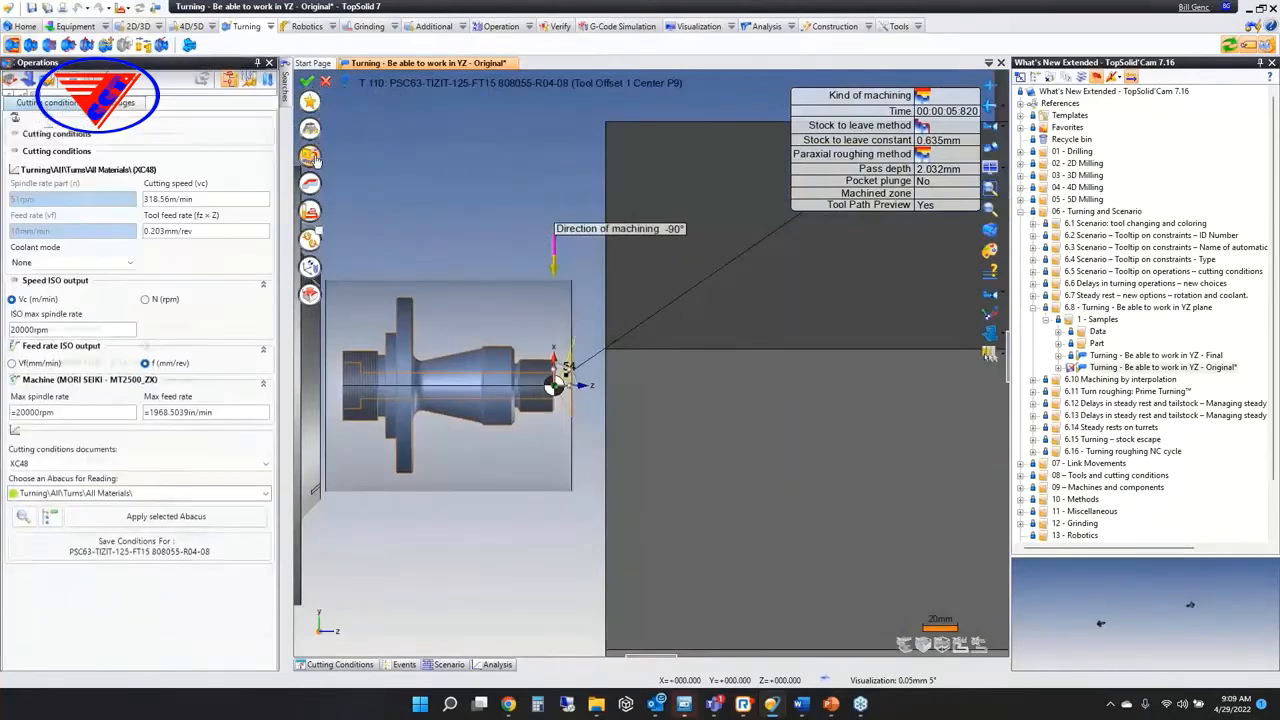
{"action": "left_click", "coordinate": [127, 104]}
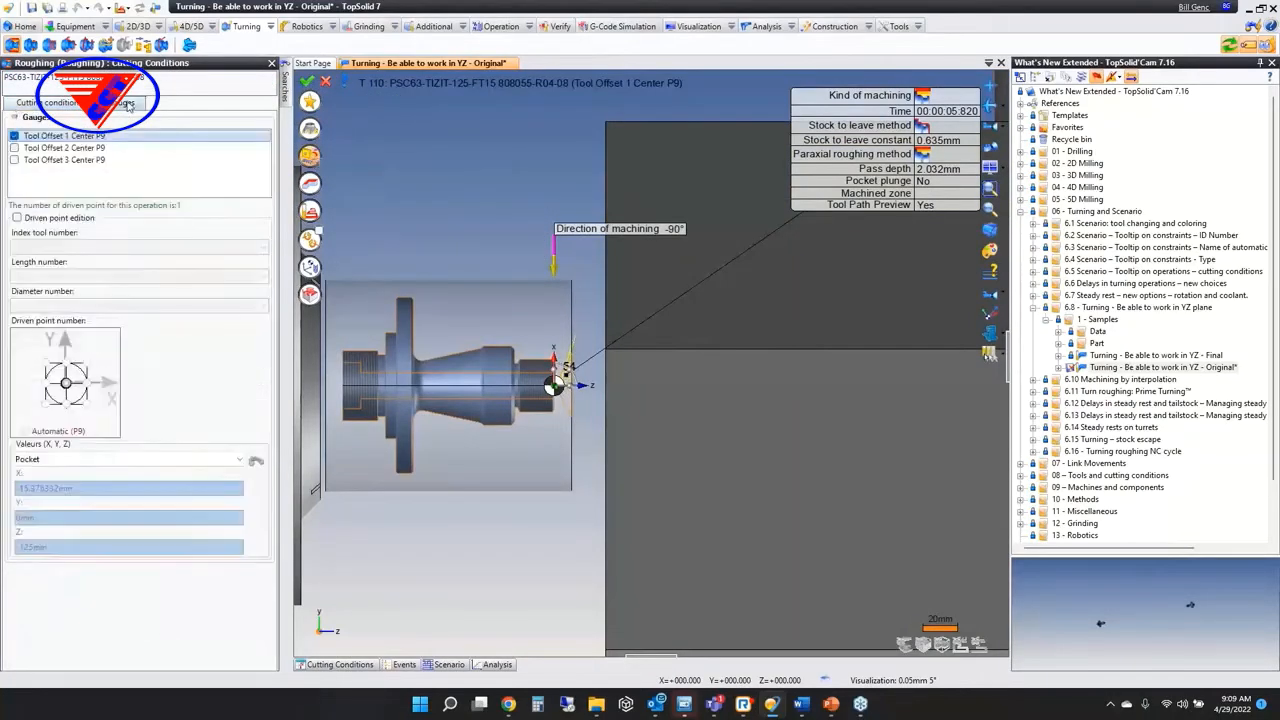
{"action": "left_click", "coordinate": [14, 161]}
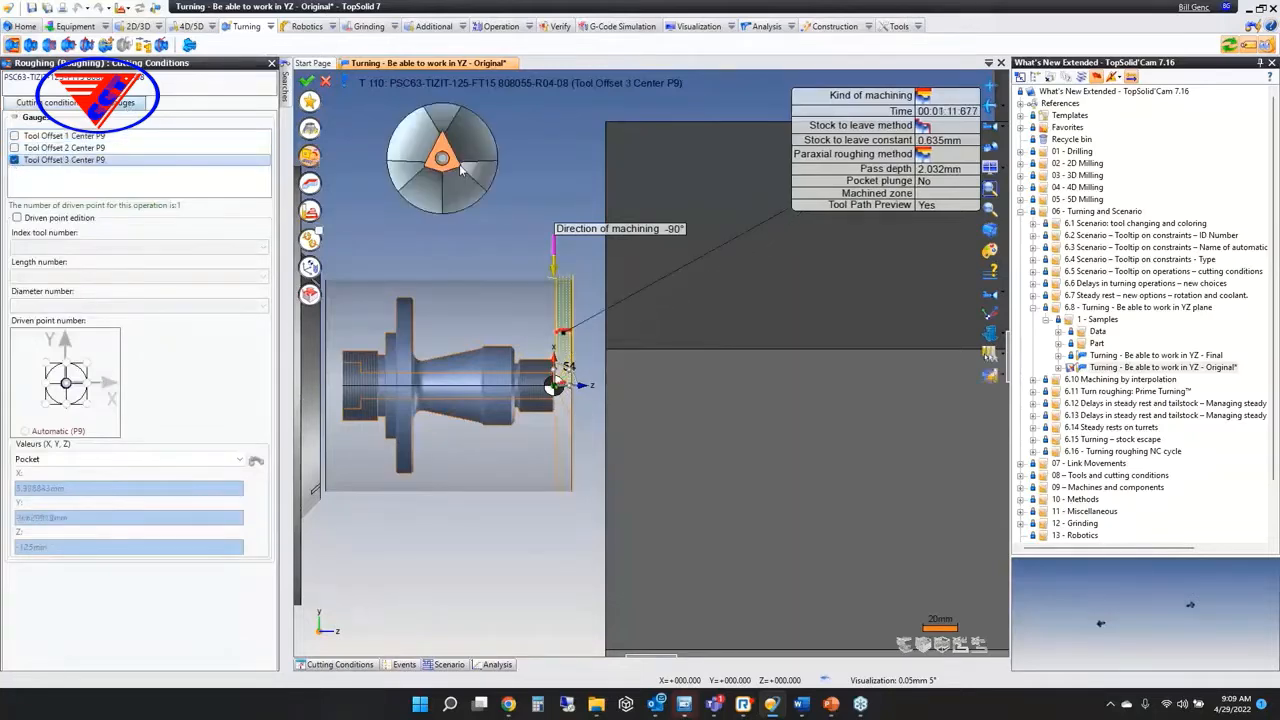
{"action": "scroll", "coordinate": [460, 170], "scroll_direction": "up", "scroll_amount": 4}
{"action": "scroll", "coordinate": [450, 175], "scroll_direction": "down", "scroll_amount": 5}
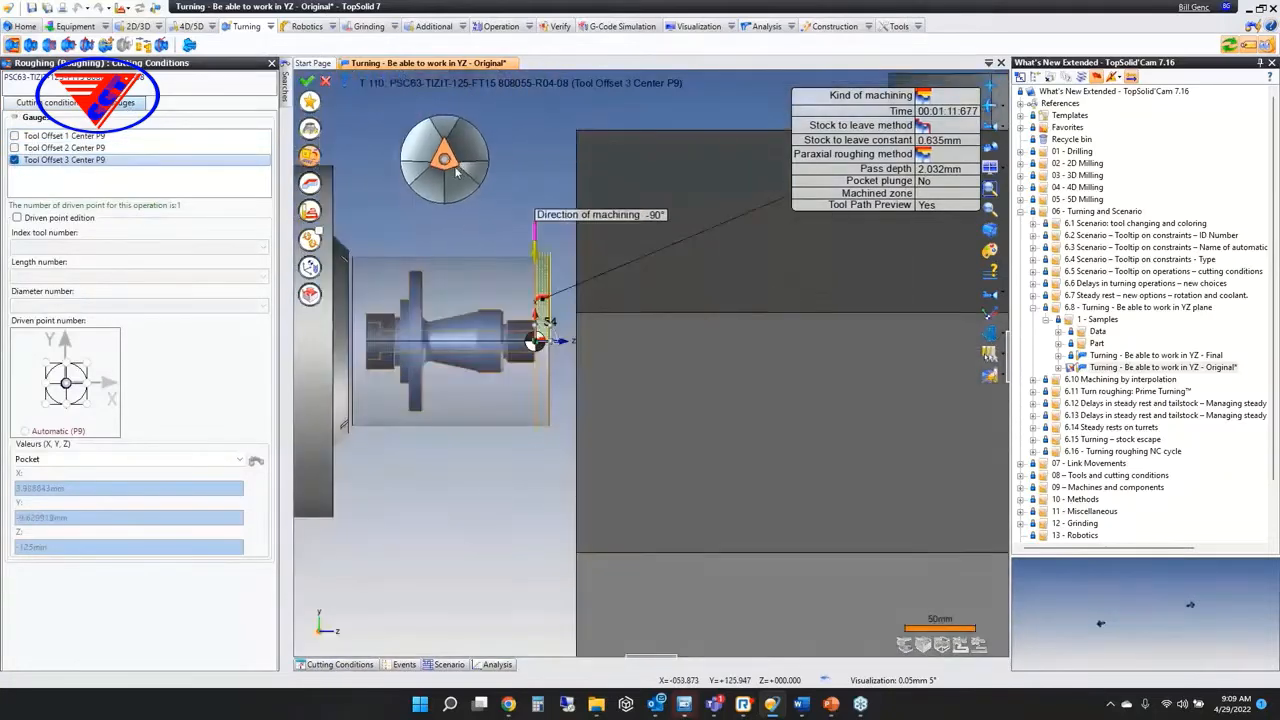
Add a WCS 3 solution for the end-face roughing with A (S1) at 20° and B at 0°
{"action": "left_click", "coordinate": [312, 268]}
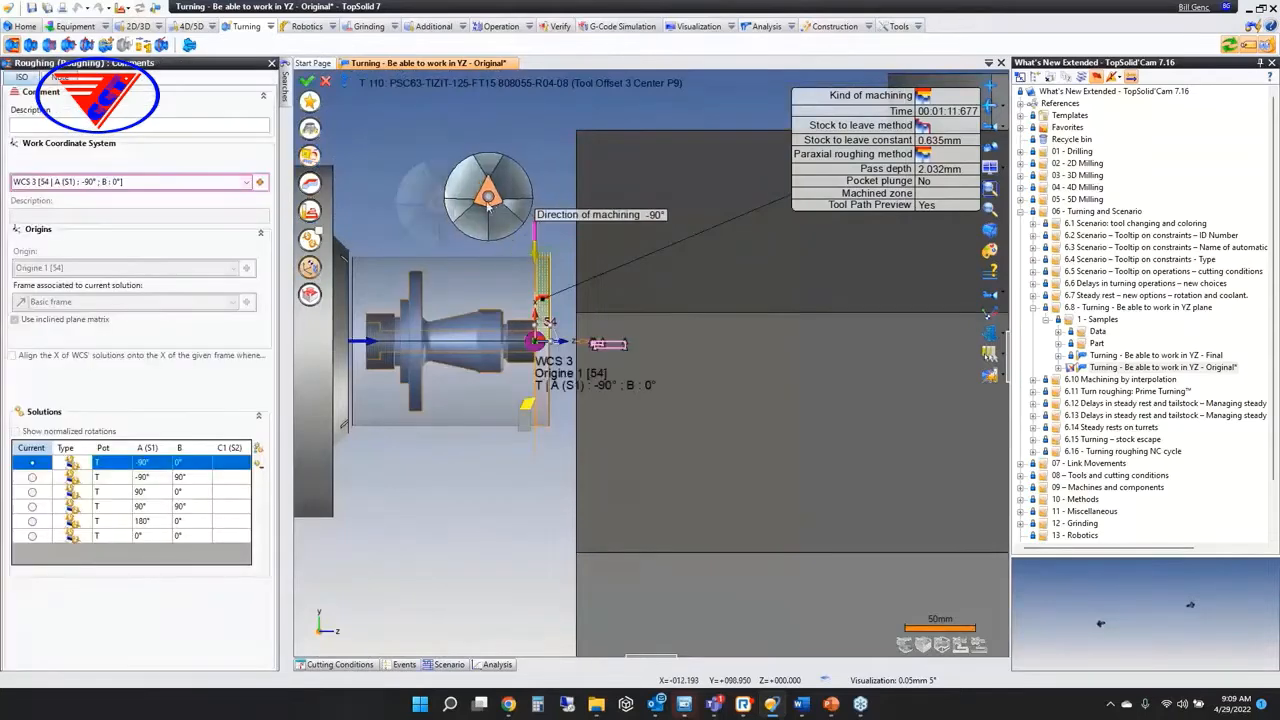
{"action": "left_click", "coordinate": [257, 449]}
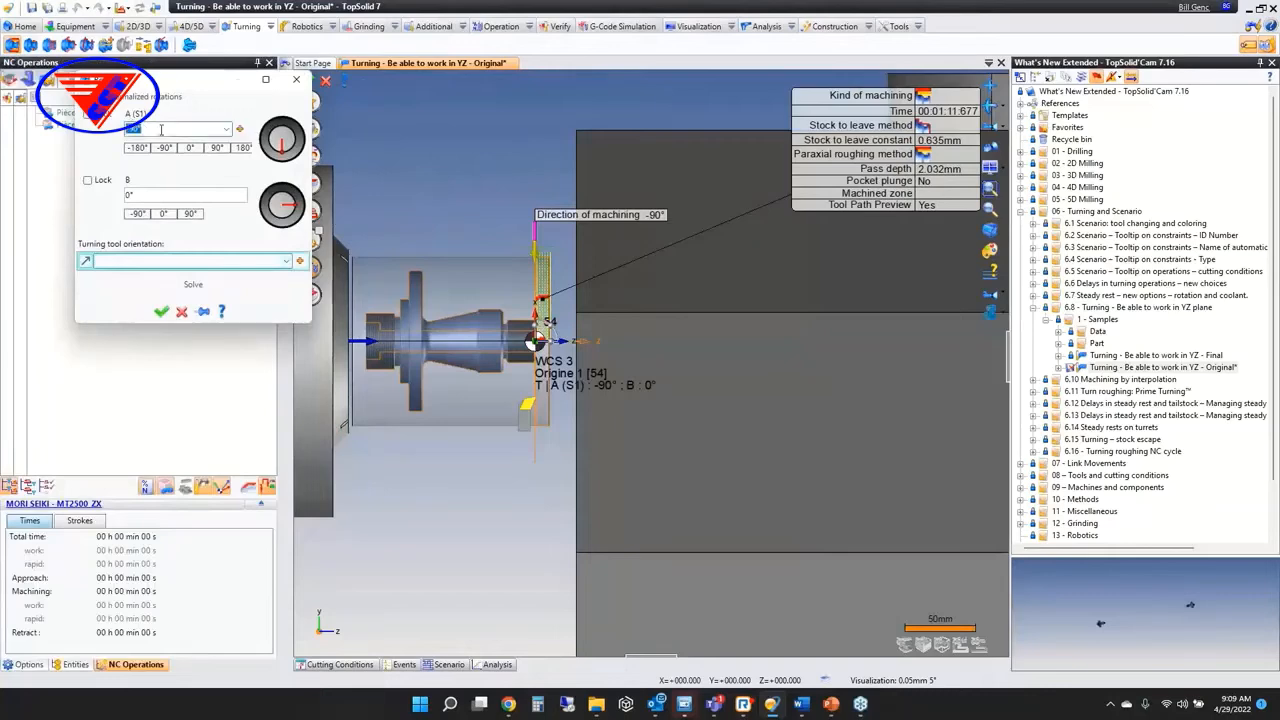
{"action": "left_click", "coordinate": [160, 313]}
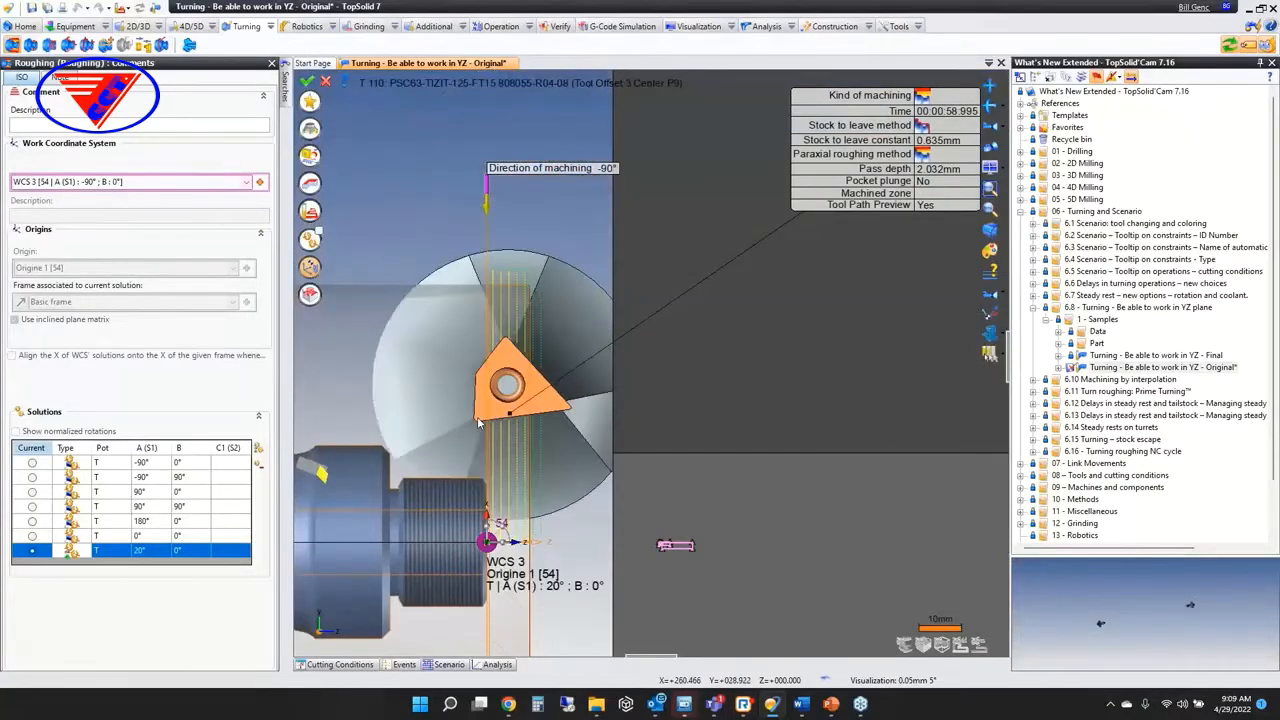
Set the roughing pass depth to 4 mm and validate the end-face operation
{"action": "left_click", "coordinate": [944, 170]}
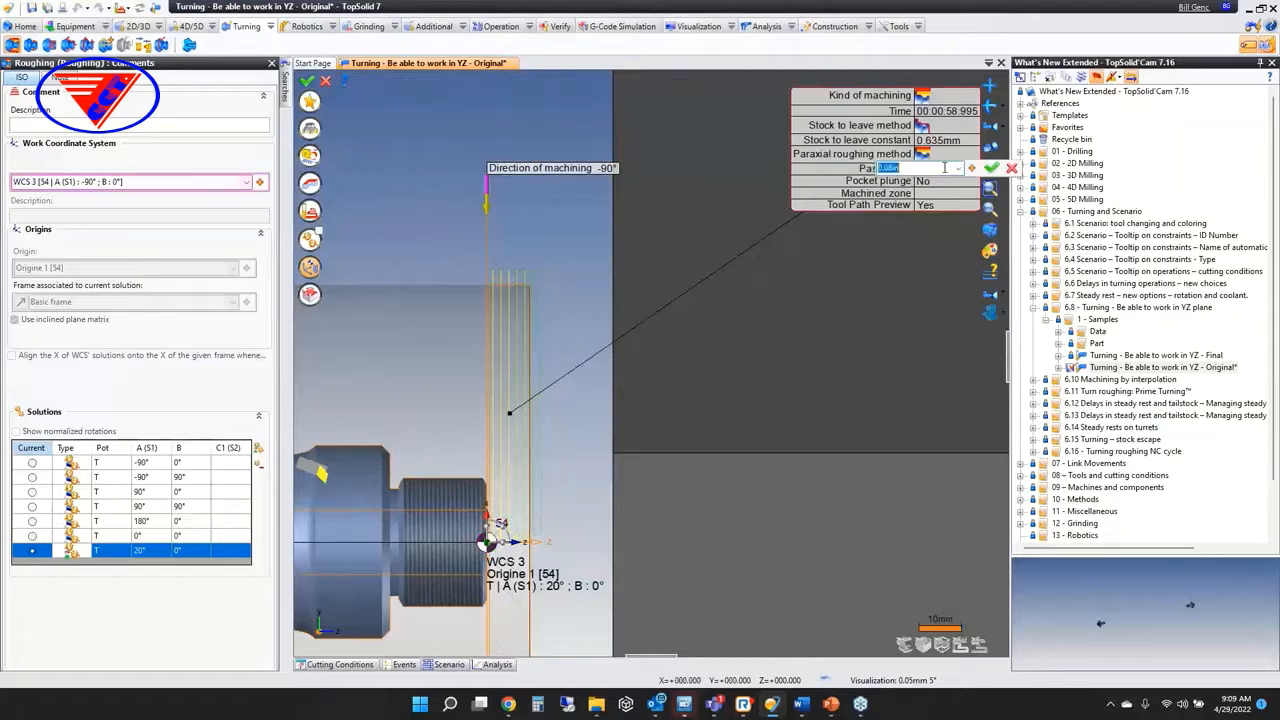
{"action": "type", "text": "4"}
{"action": "key", "text": "Return"}
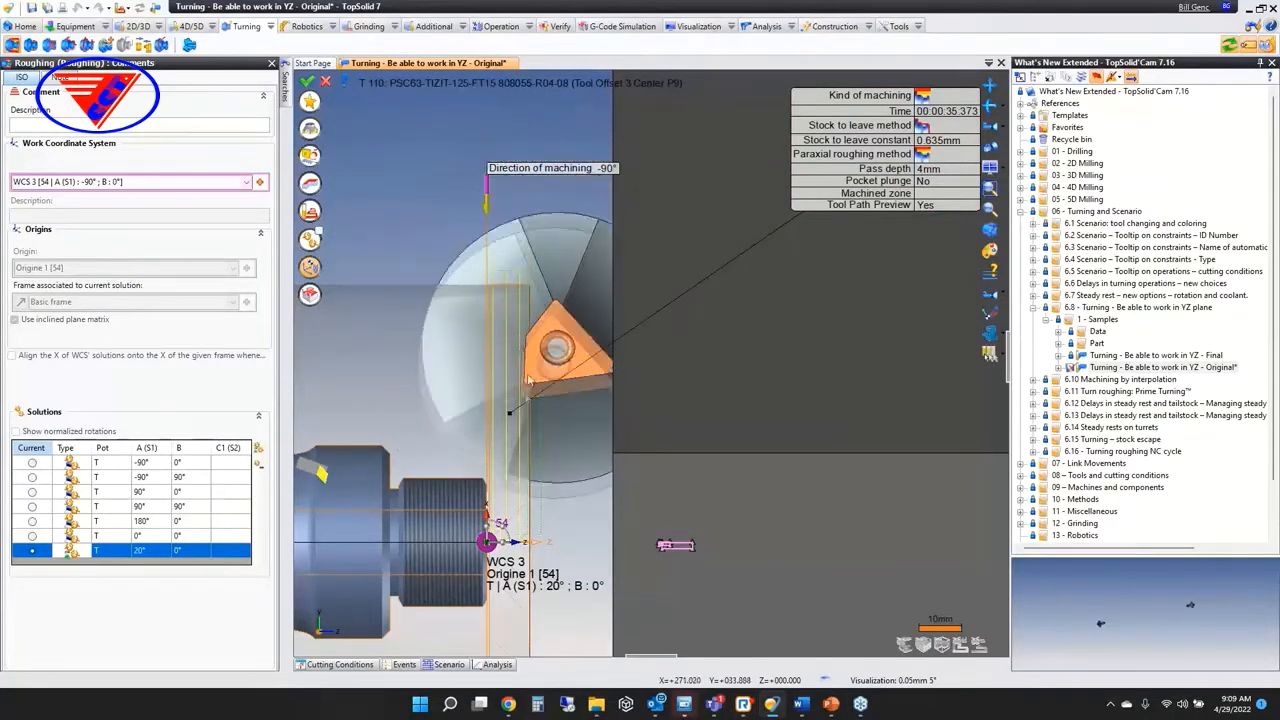
{"action": "scroll", "coordinate": [521, 367], "scroll_direction": "down", "scroll_amount": 5}
{"action": "left_click", "coordinate": [316, 84]}
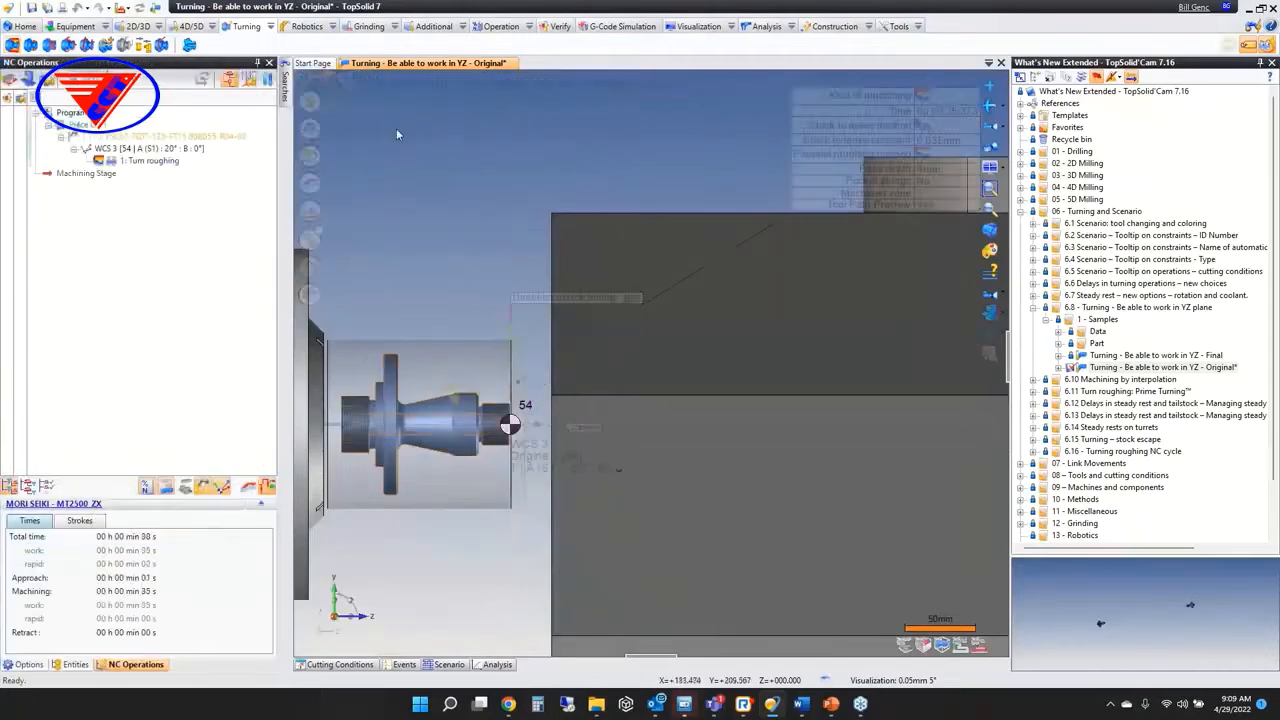
Simulate the end-face Turn roughing operation and exit the simulation
{"action": "left_click", "coordinate": [98, 161]}
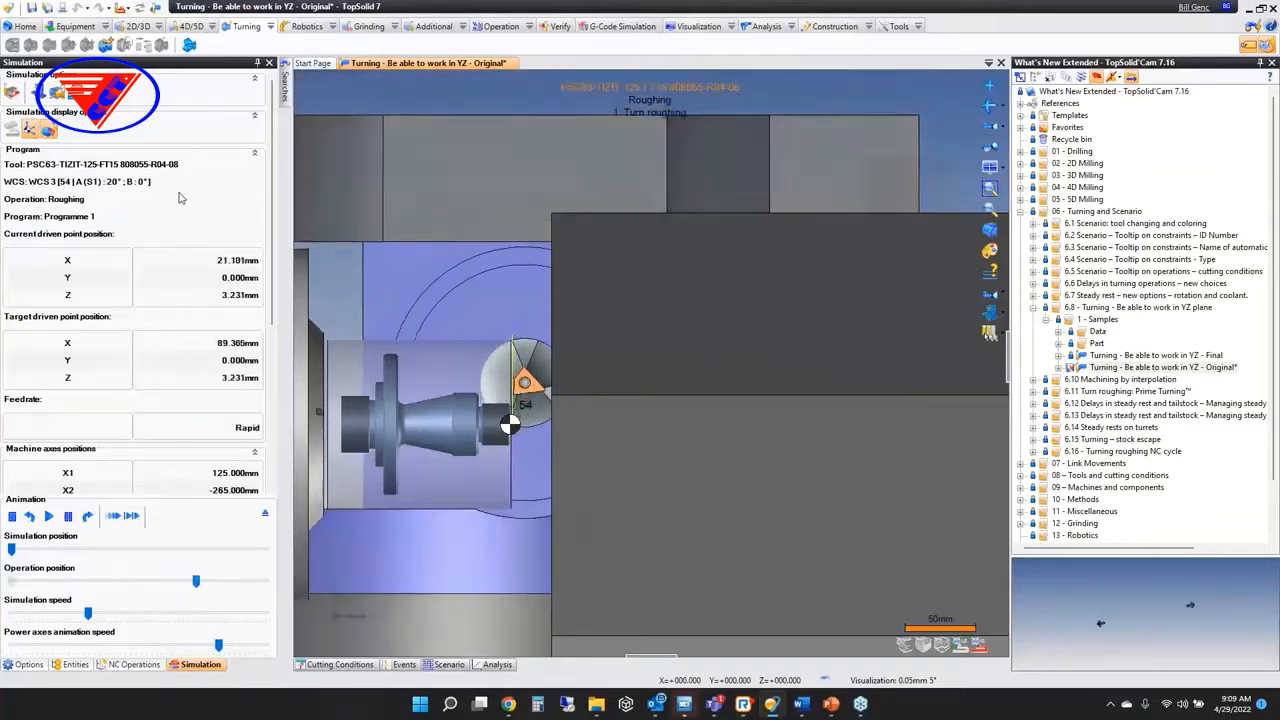
{"action": "key", "text": "Escape"}
Start a second turning roughing operation from the flange for the part's outer profile, using gauge Tool Offset 2 Center P9
{"action": "scroll", "coordinate": [475, 452], "scroll_direction": "up", "scroll_amount": 2}
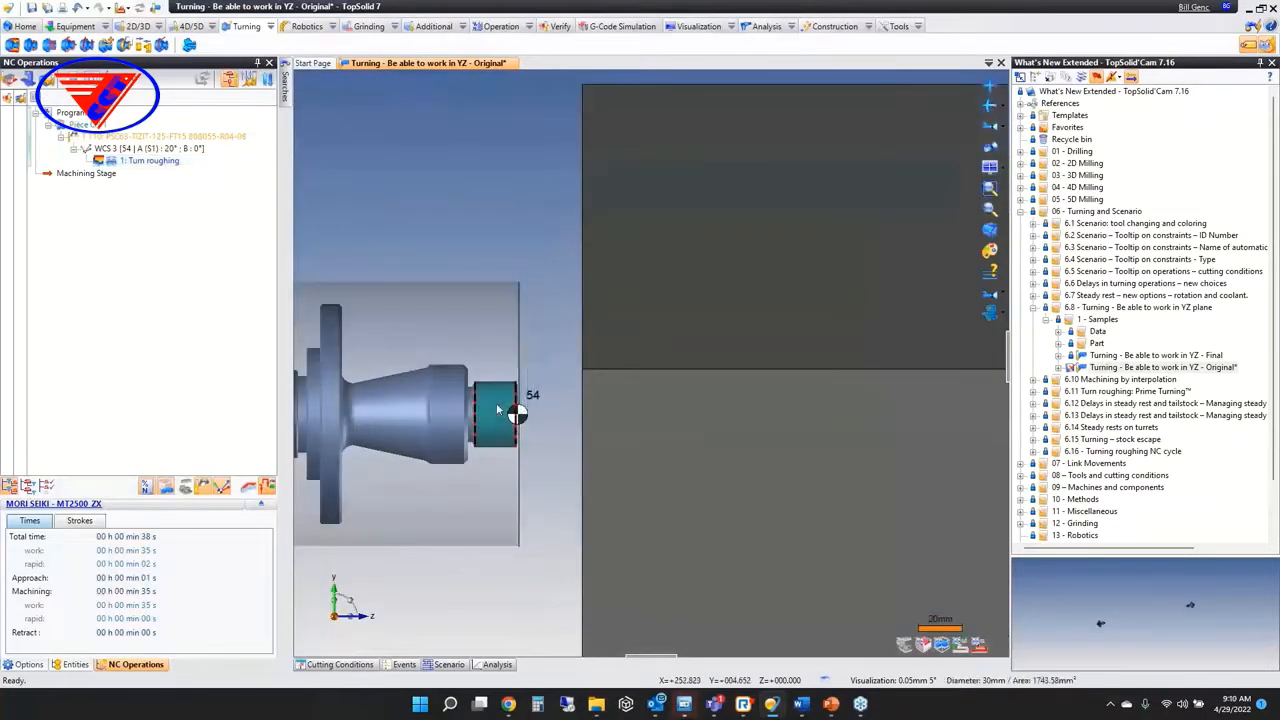
{"action": "scroll", "coordinate": [496, 403], "scroll_direction": "down", "scroll_amount": 1}
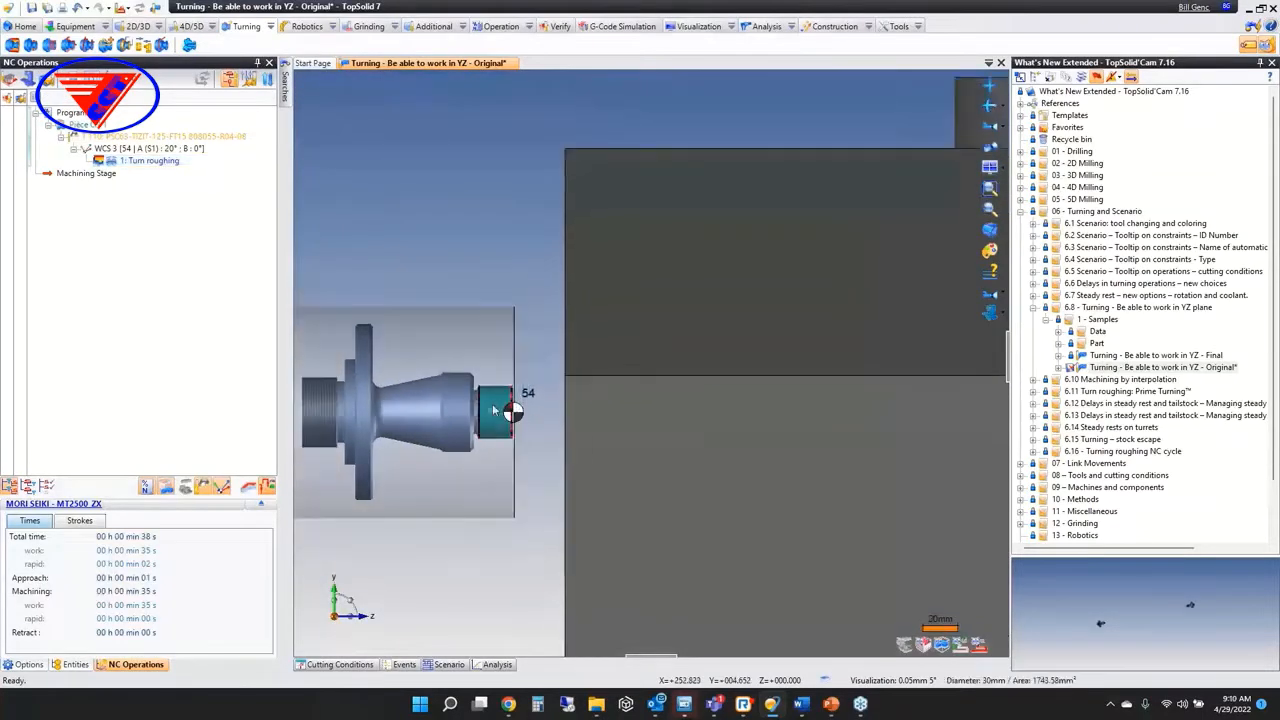
{"action": "right_click", "coordinate": [362, 346]}
{"action": "left_click", "coordinate": [404, 441]}
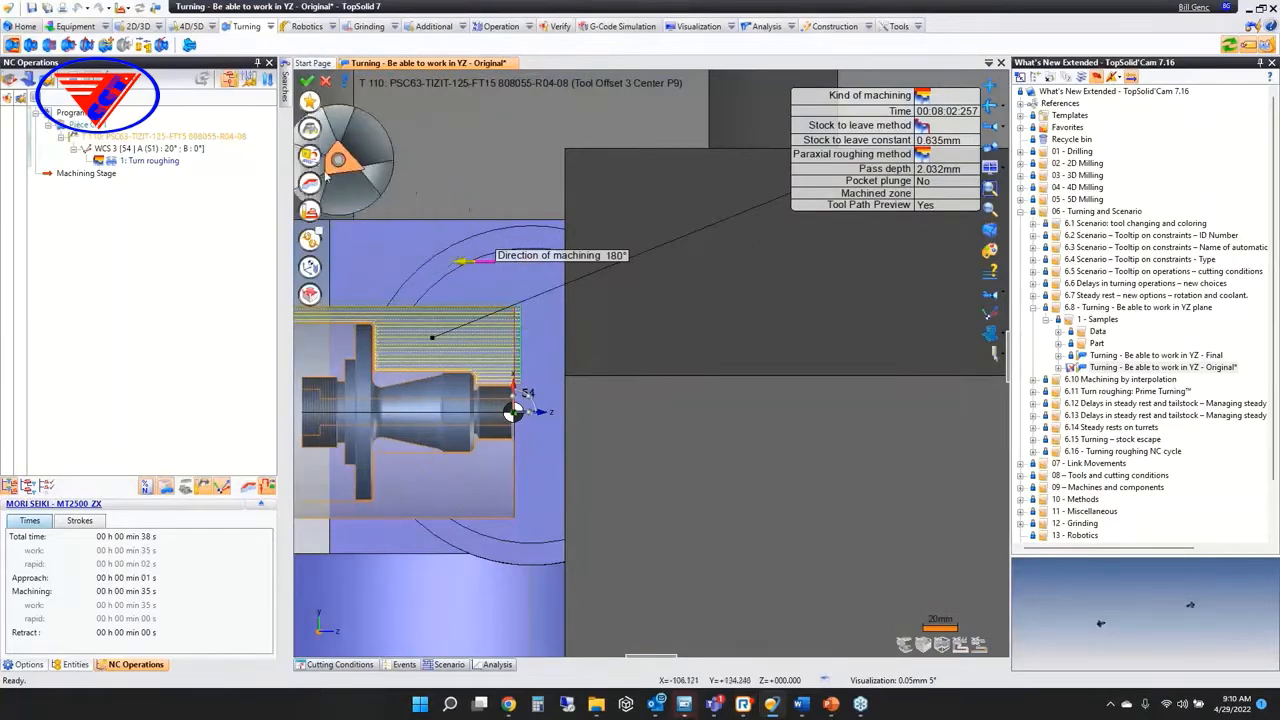
{"action": "left_click", "coordinate": [317, 164]}
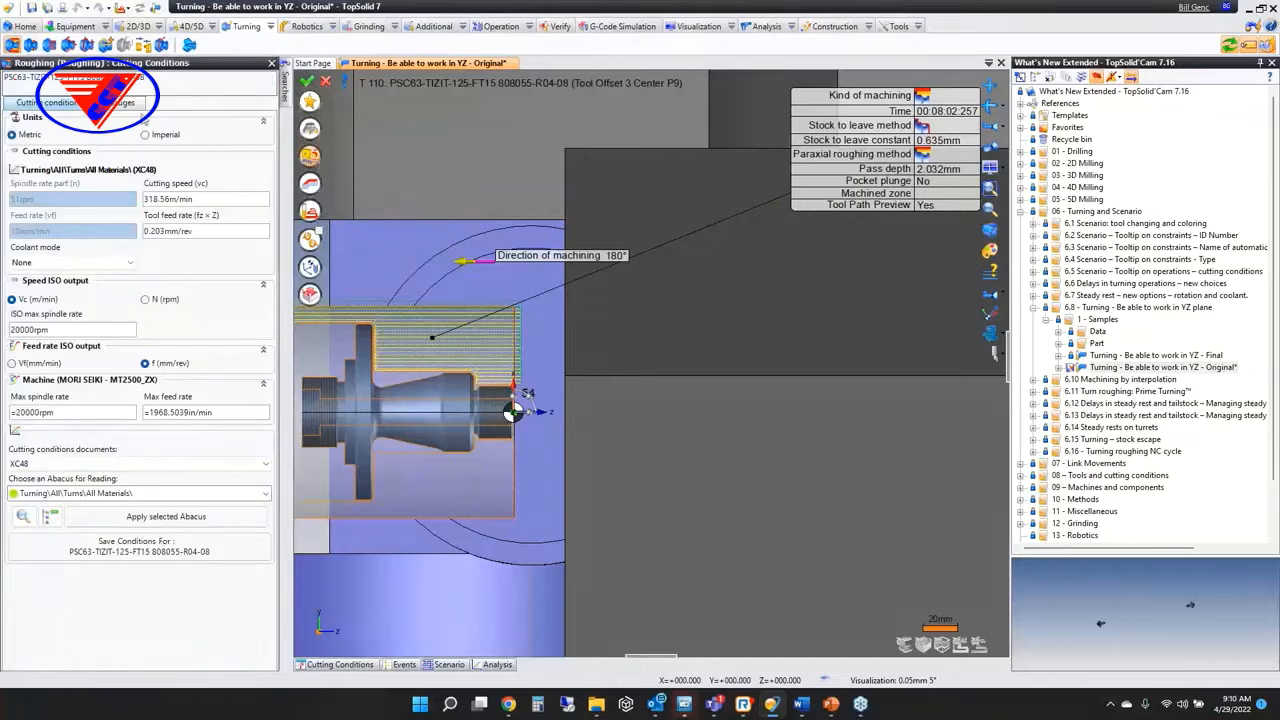
{"action": "left_click", "coordinate": [123, 104]}
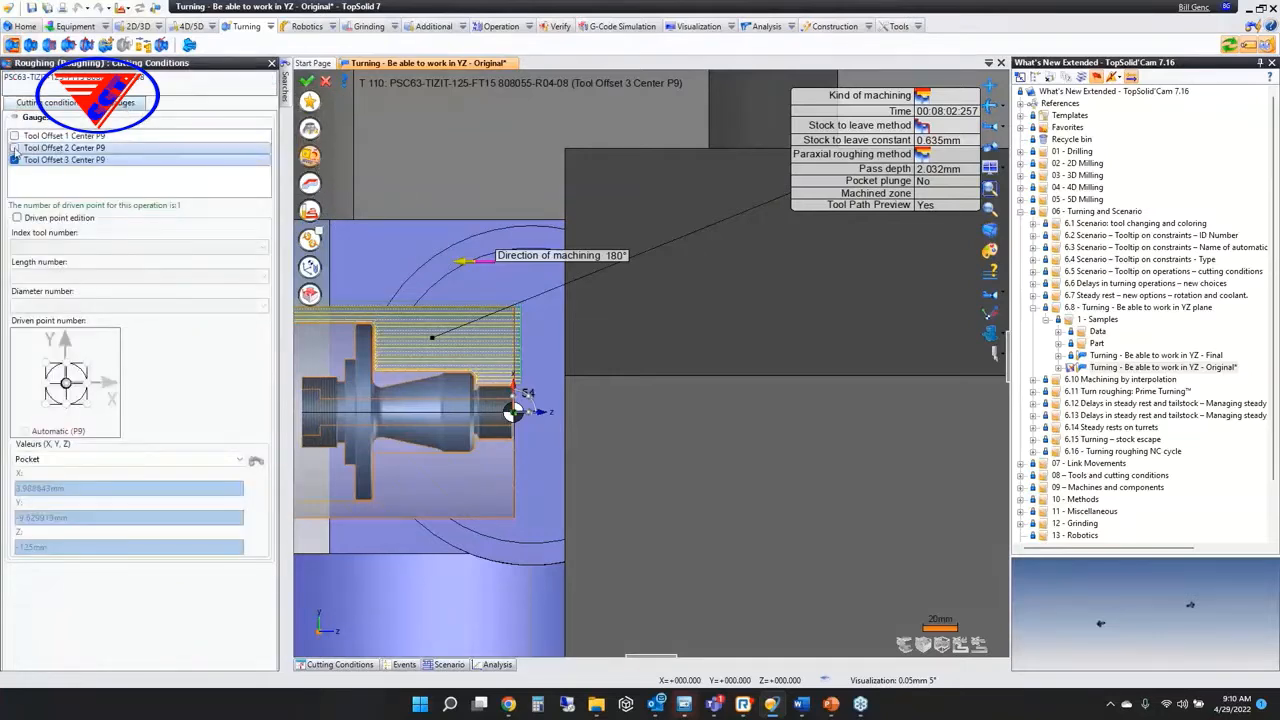
{"action": "left_click", "coordinate": [14, 148]}
{"action": "mouse_move", "coordinate": [406, 203]}
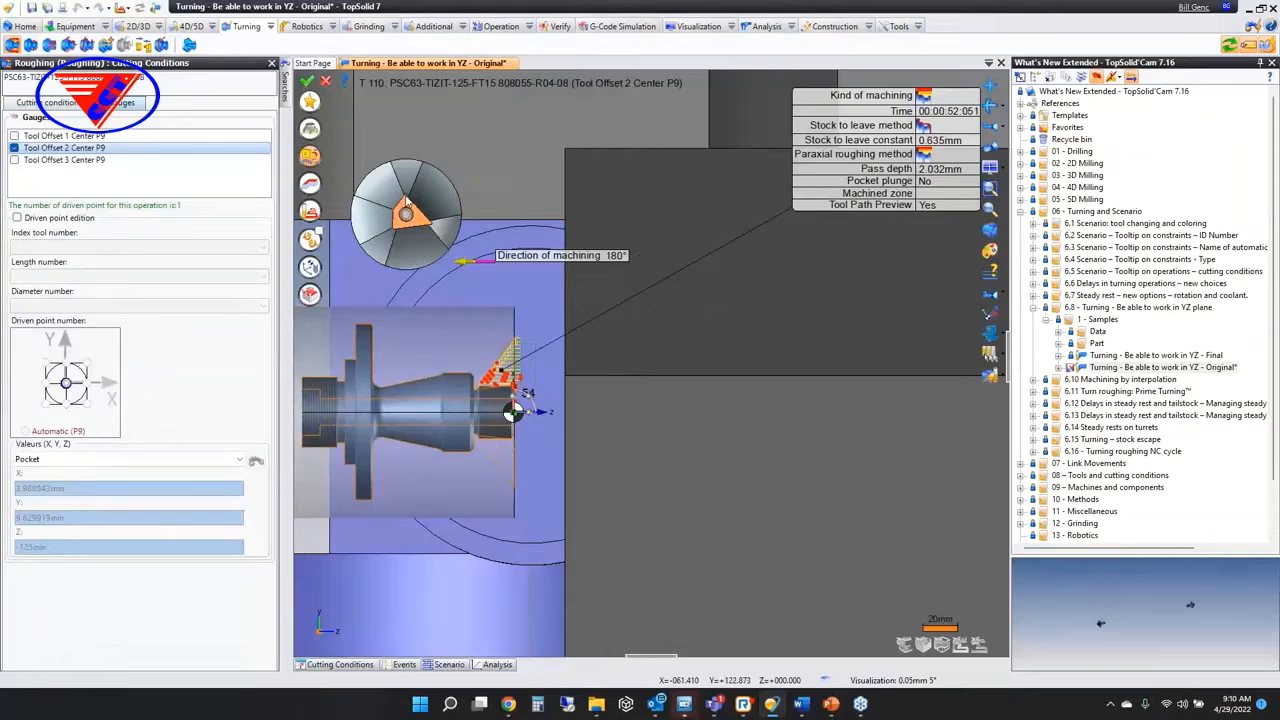
Add a WCS 3 solution for the outer-profile roughing with A (S1) at -110° and B at 0°
{"action": "left_click", "coordinate": [303, 268]}
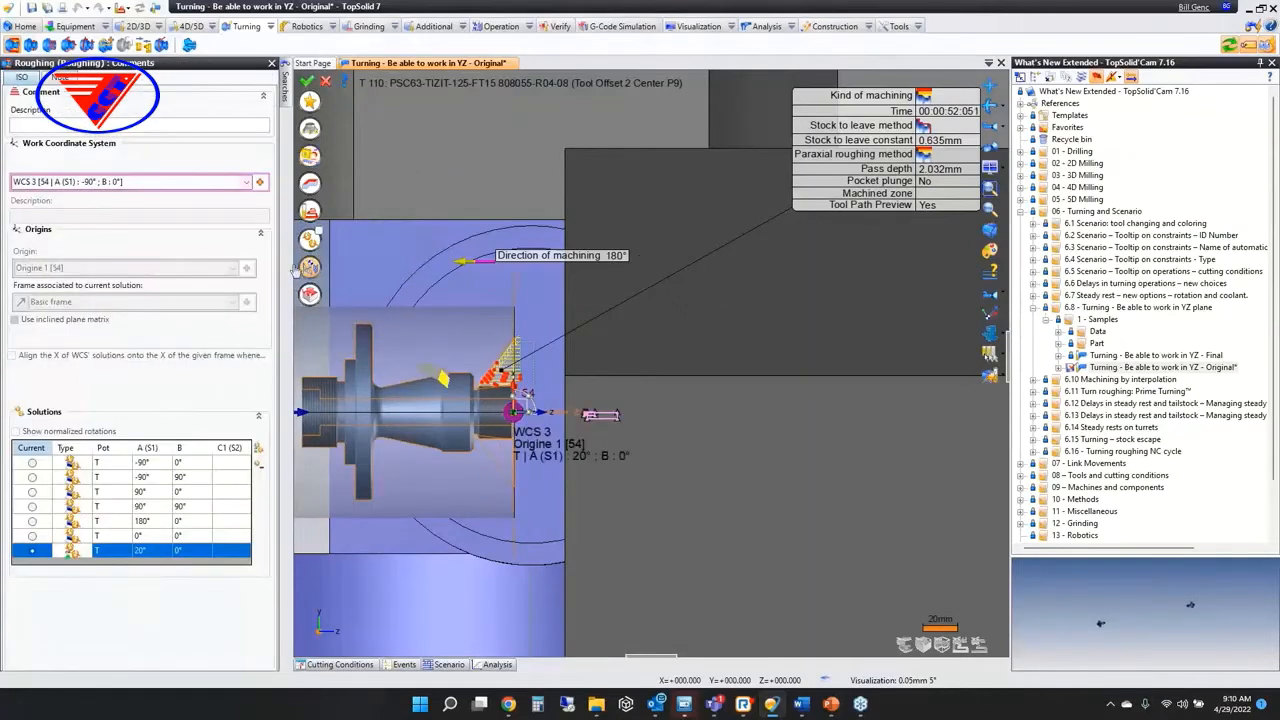
{"action": "left_click", "coordinate": [258, 450]}
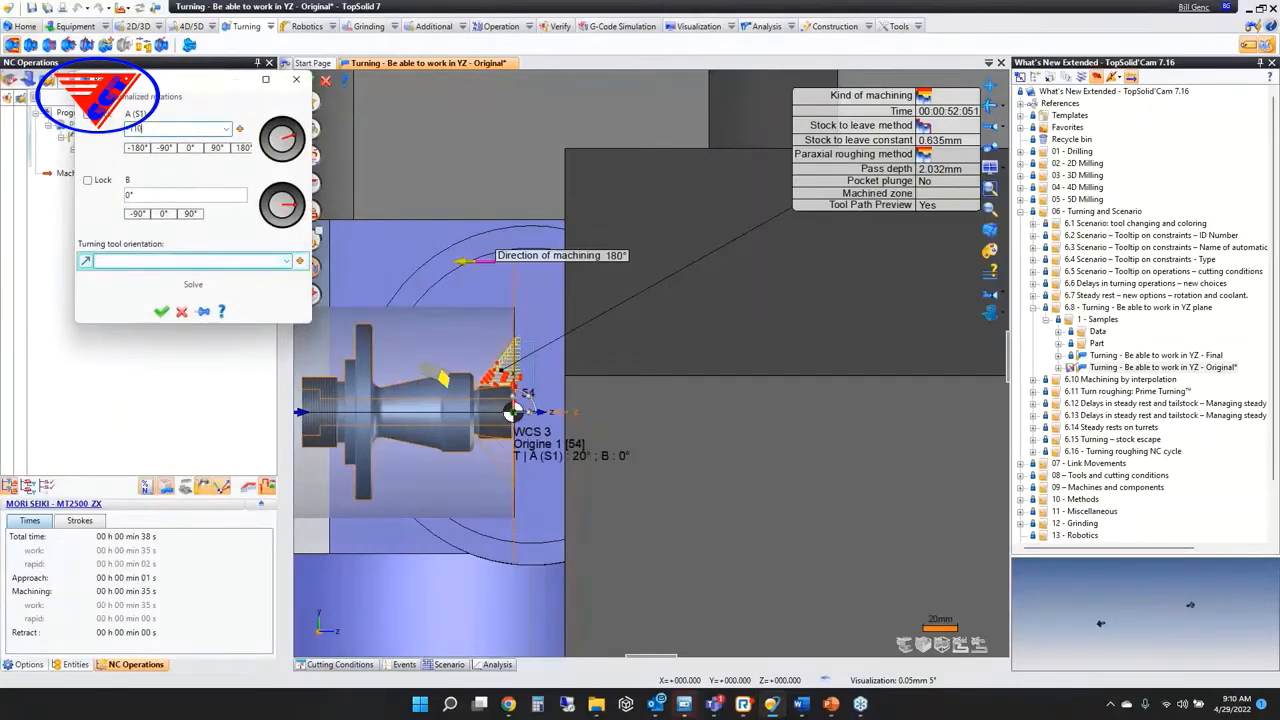
{"action": "left_click", "coordinate": [160, 312]}
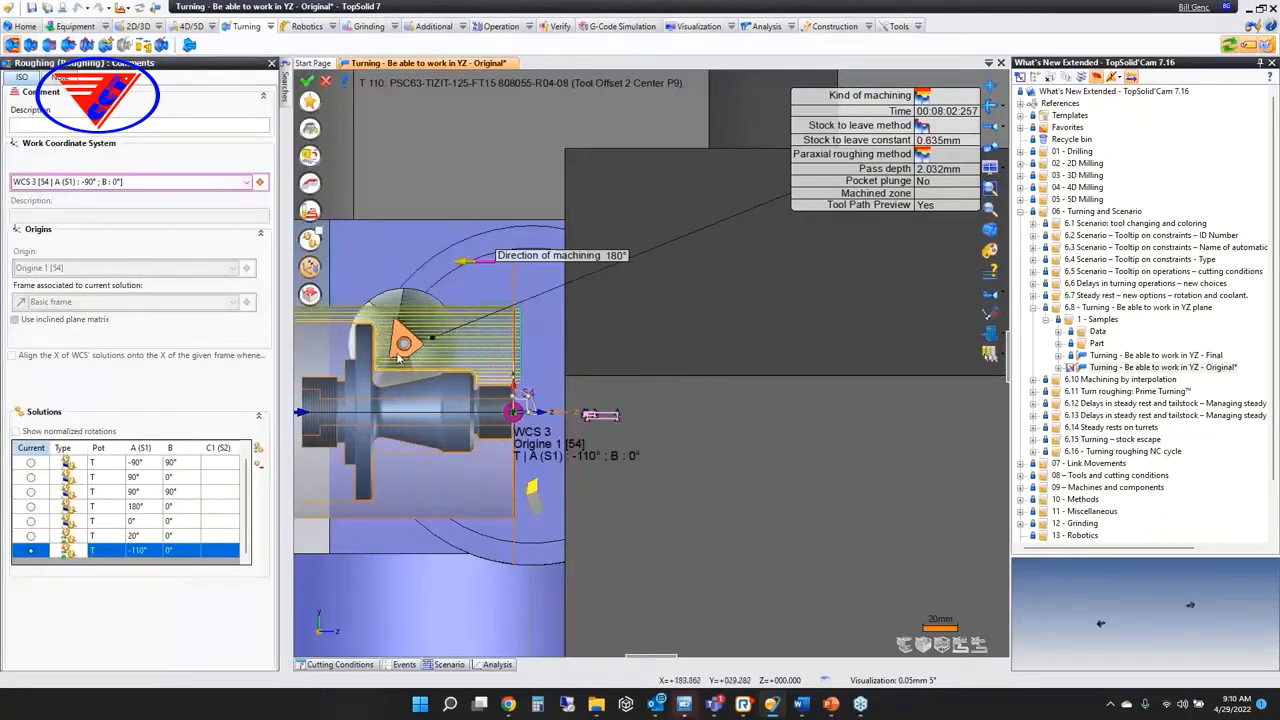
Set the outer-profile roughing pass depth to 4 mm and validate the operation
{"action": "double_click", "coordinate": [935, 170]}
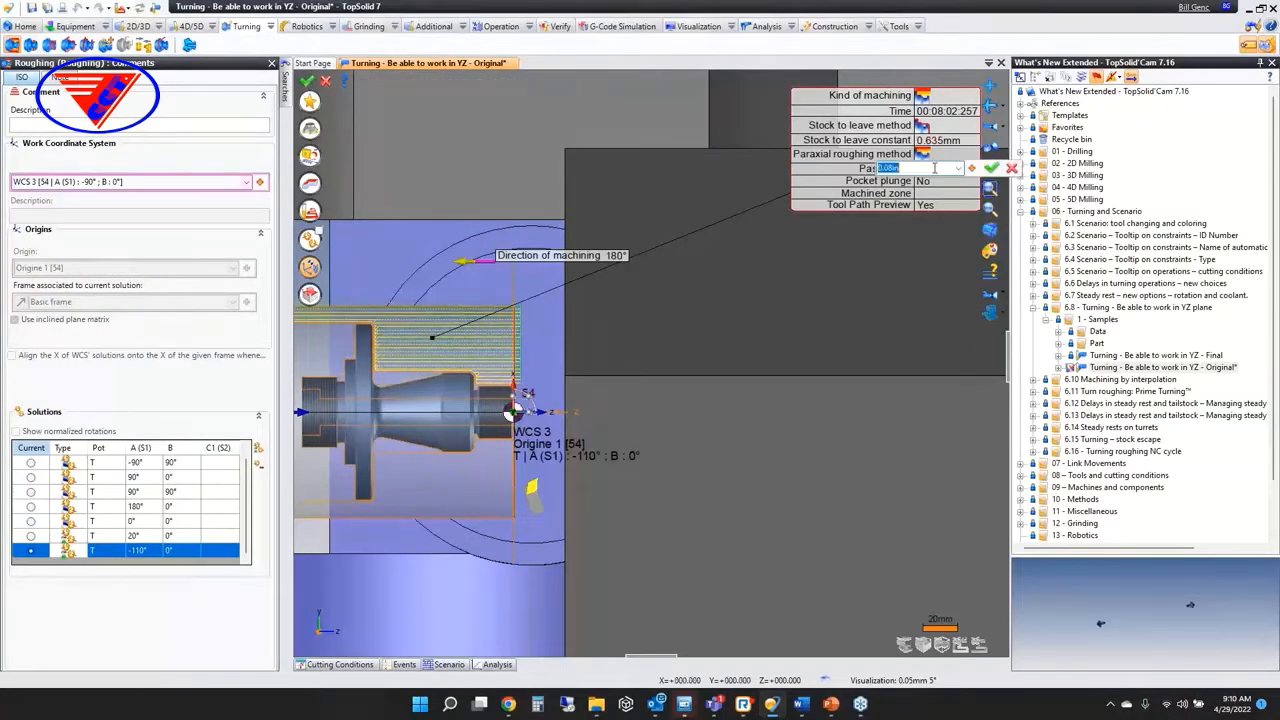
{"action": "key", "text": "Return"}
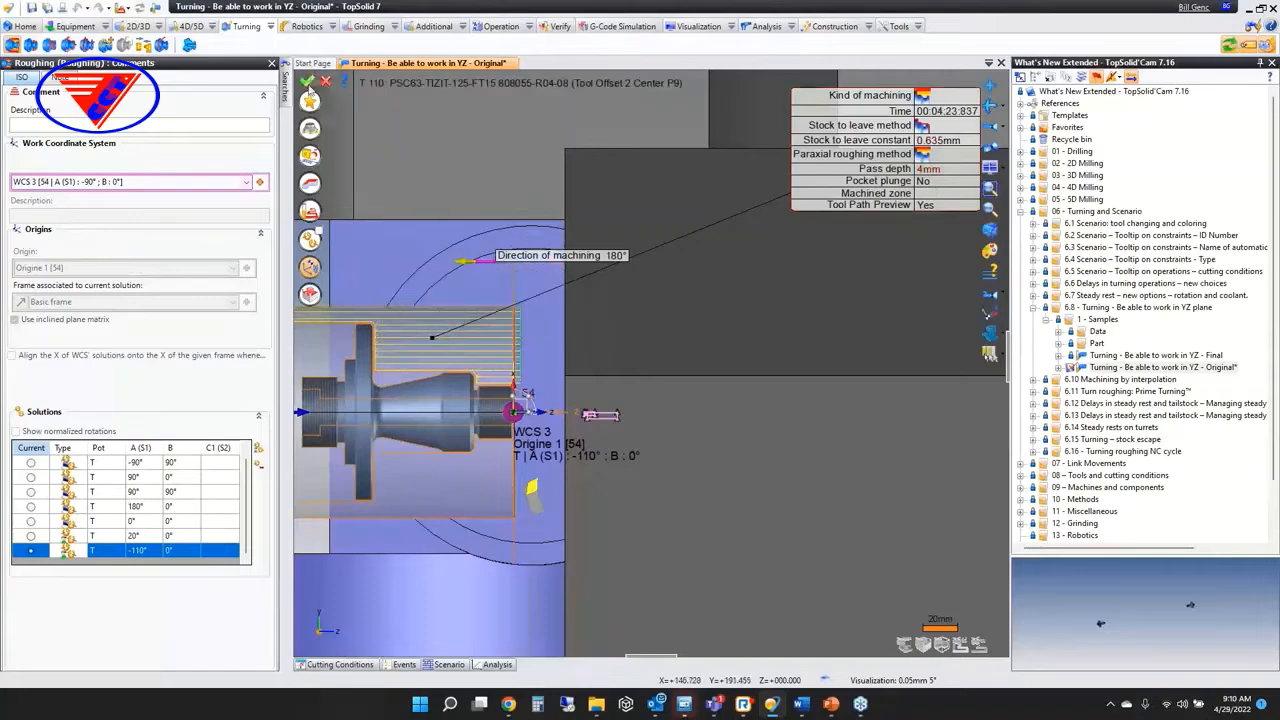
{"action": "left_click", "coordinate": [307, 81]}
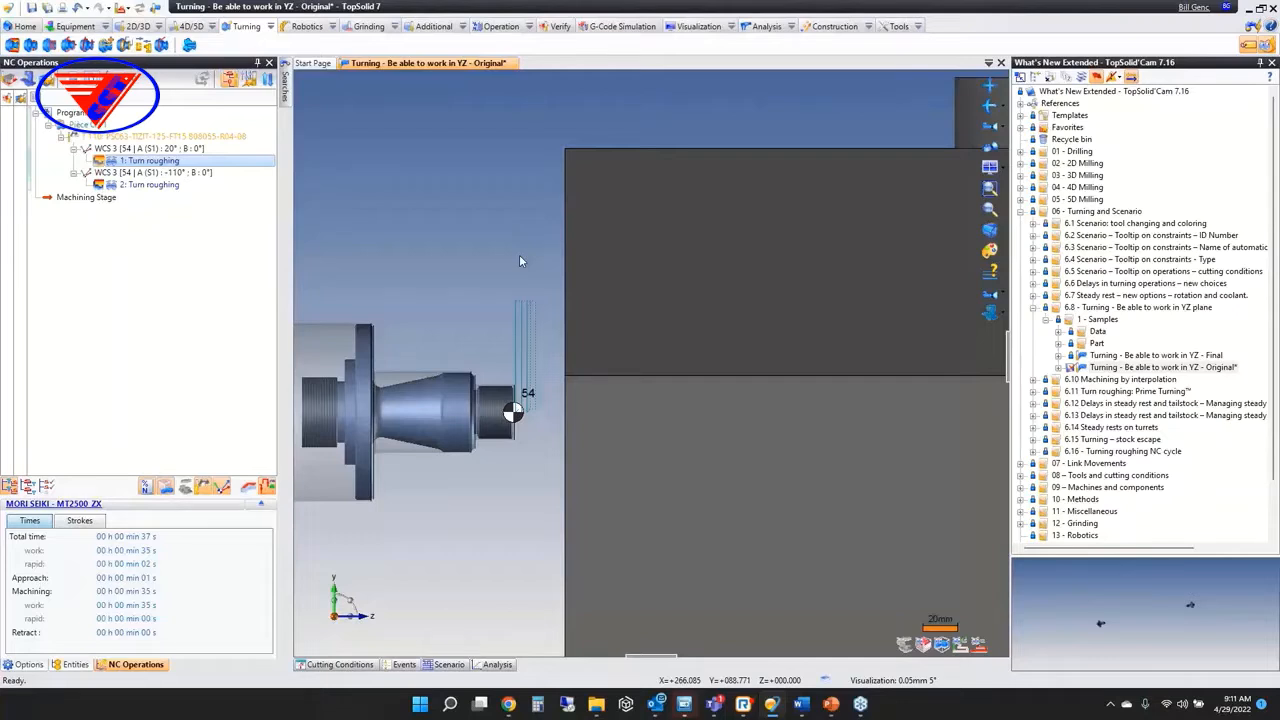
Start a third turning roughing operation on the tapered neck beside the flange, with Pocket plunge set to Yes
{"action": "left_click", "coordinate": [480, 232]}
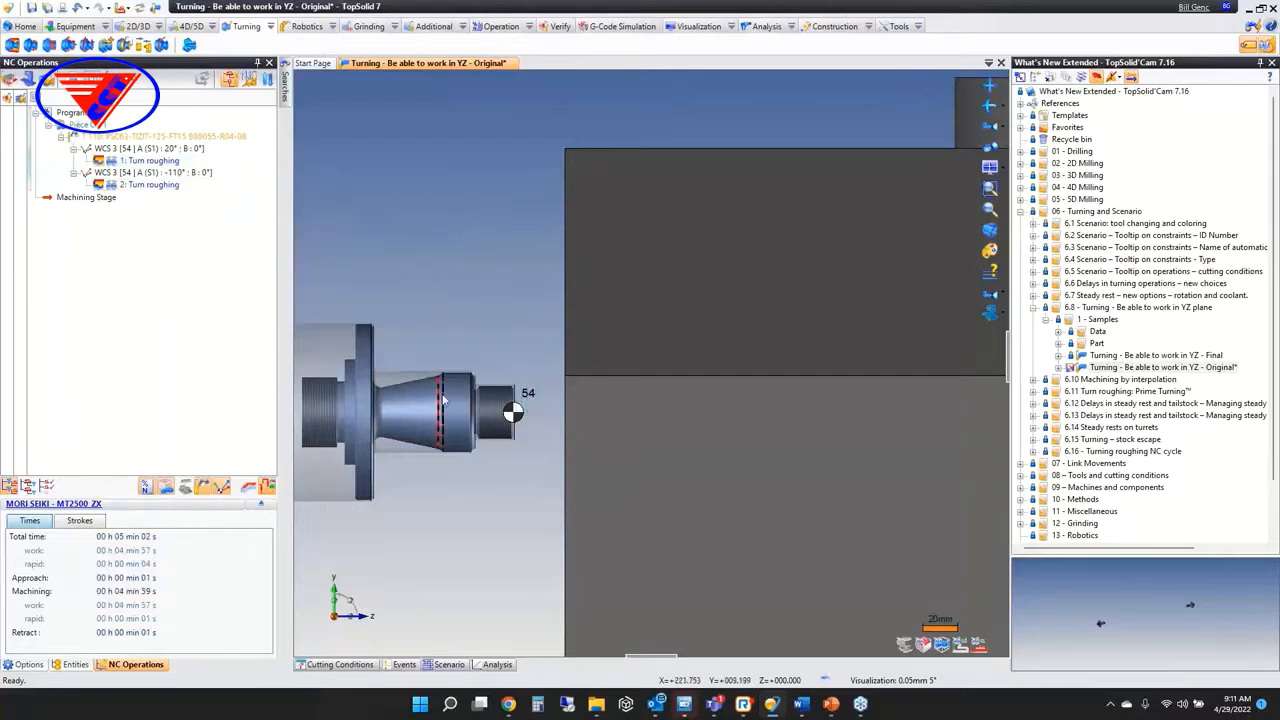
{"action": "scroll", "coordinate": [378, 360], "scroll_direction": "up", "scroll_amount": 3}
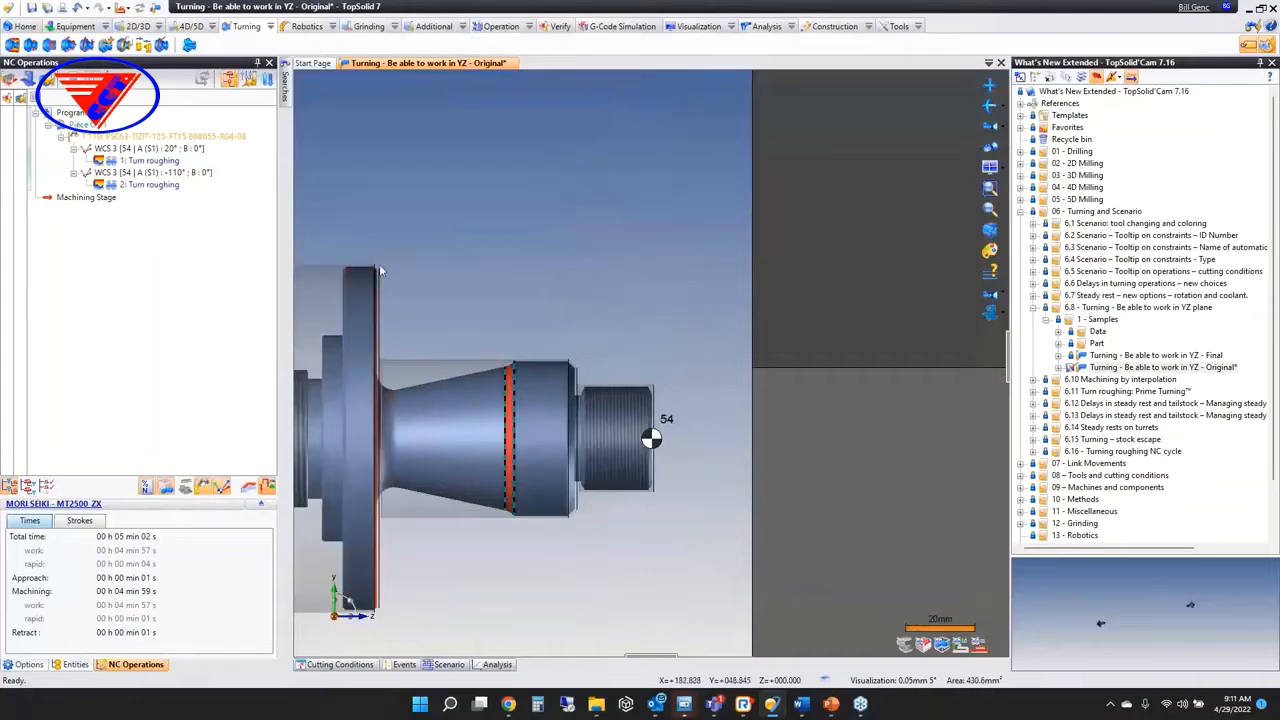
{"action": "right_click", "coordinate": [391, 405]}
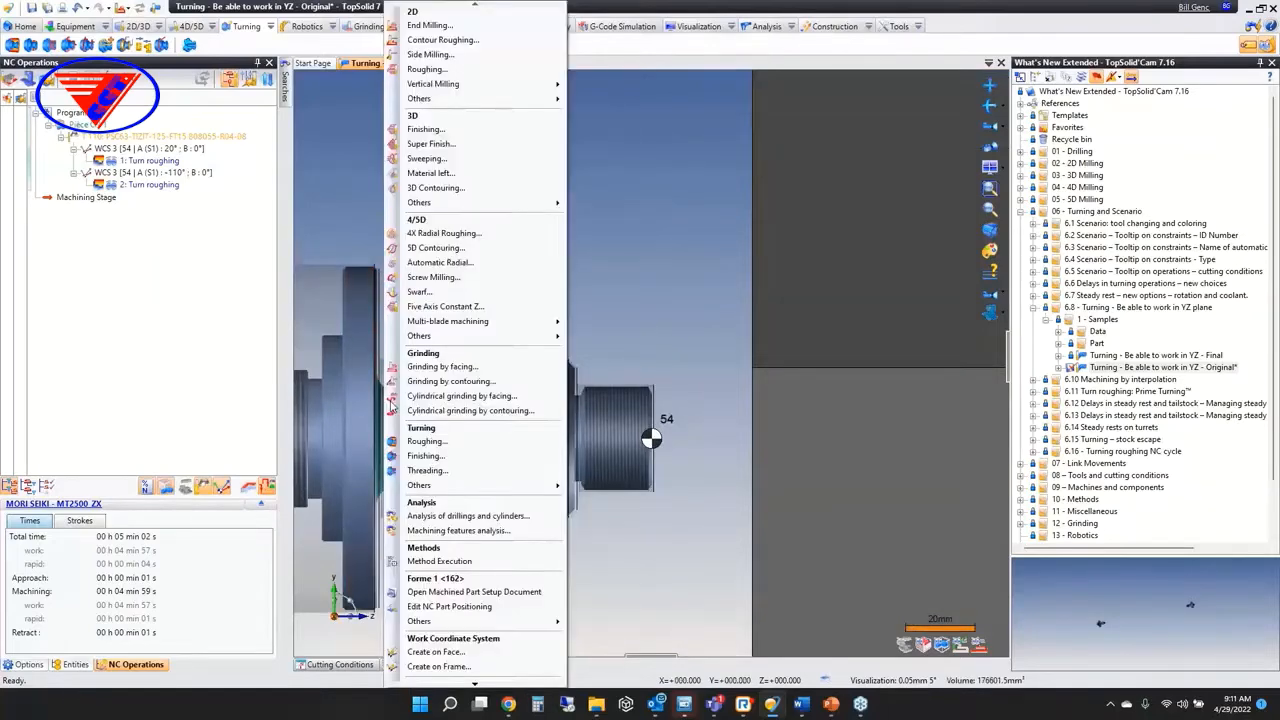
{"action": "left_click", "coordinate": [430, 517]}
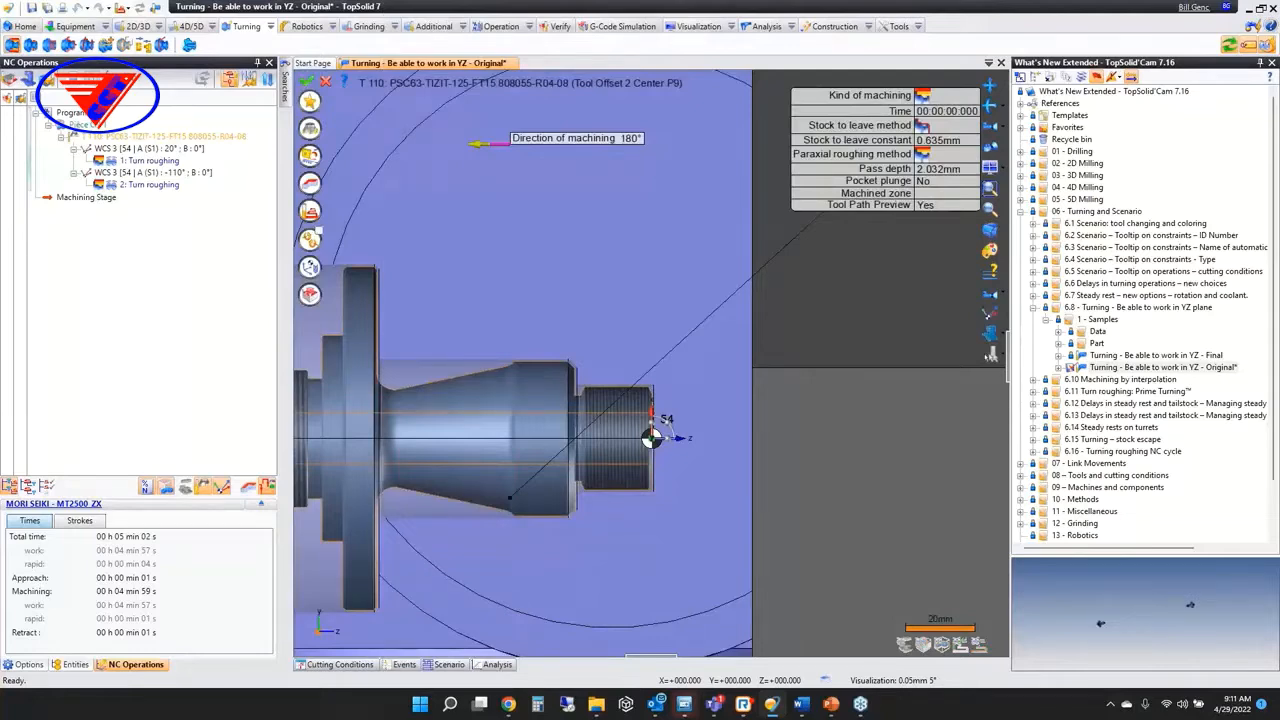
{"action": "left_click", "coordinate": [925, 181]}
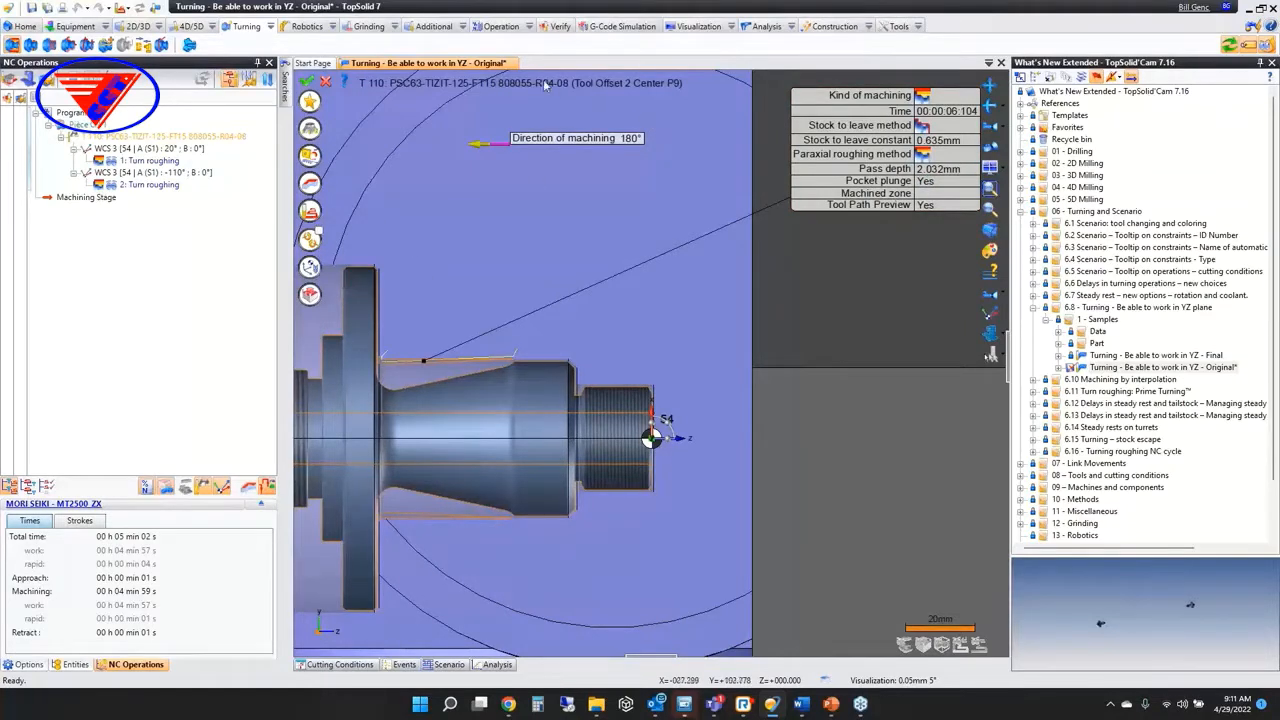
Preview the tool on the part and assign gauge Tool Offset 3 Center P9 to the tapered-neck roughing
{"action": "left_click", "coordinate": [310, 128]}
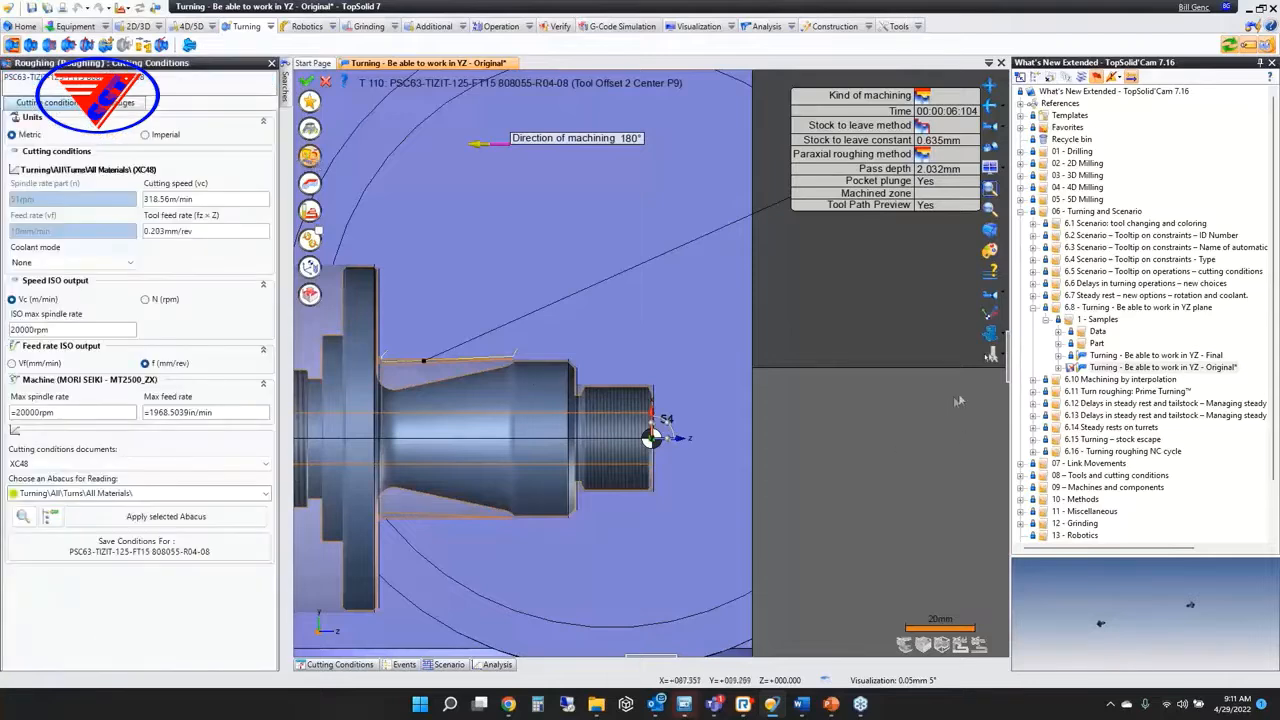
{"action": "left_click", "coordinate": [992, 355]}
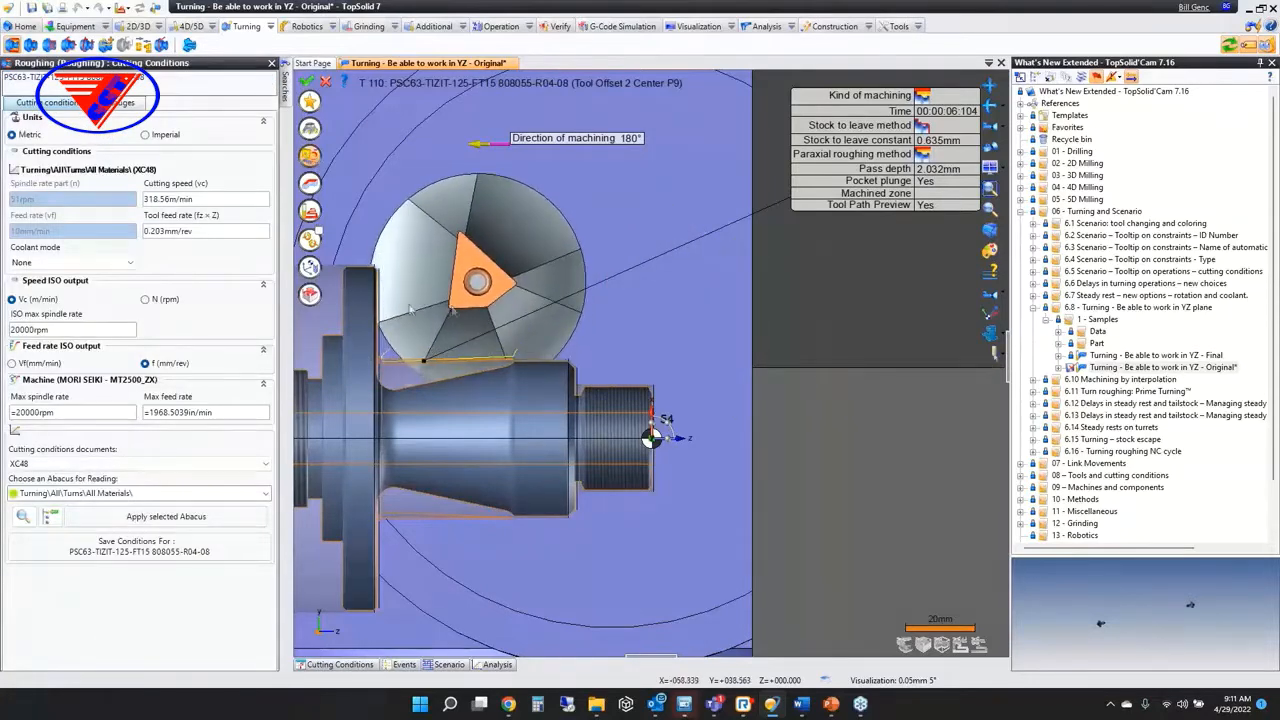
{"action": "left_click", "coordinate": [121, 108]}
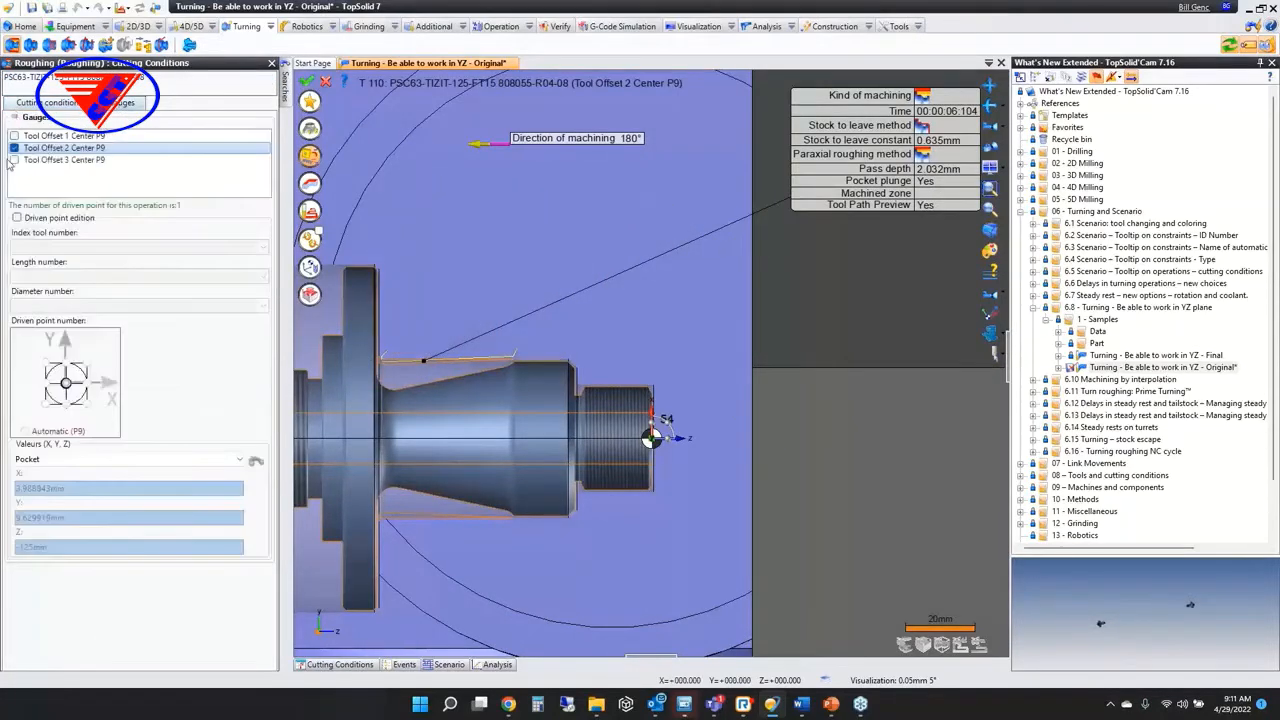
{"action": "left_click", "coordinate": [15, 160]}
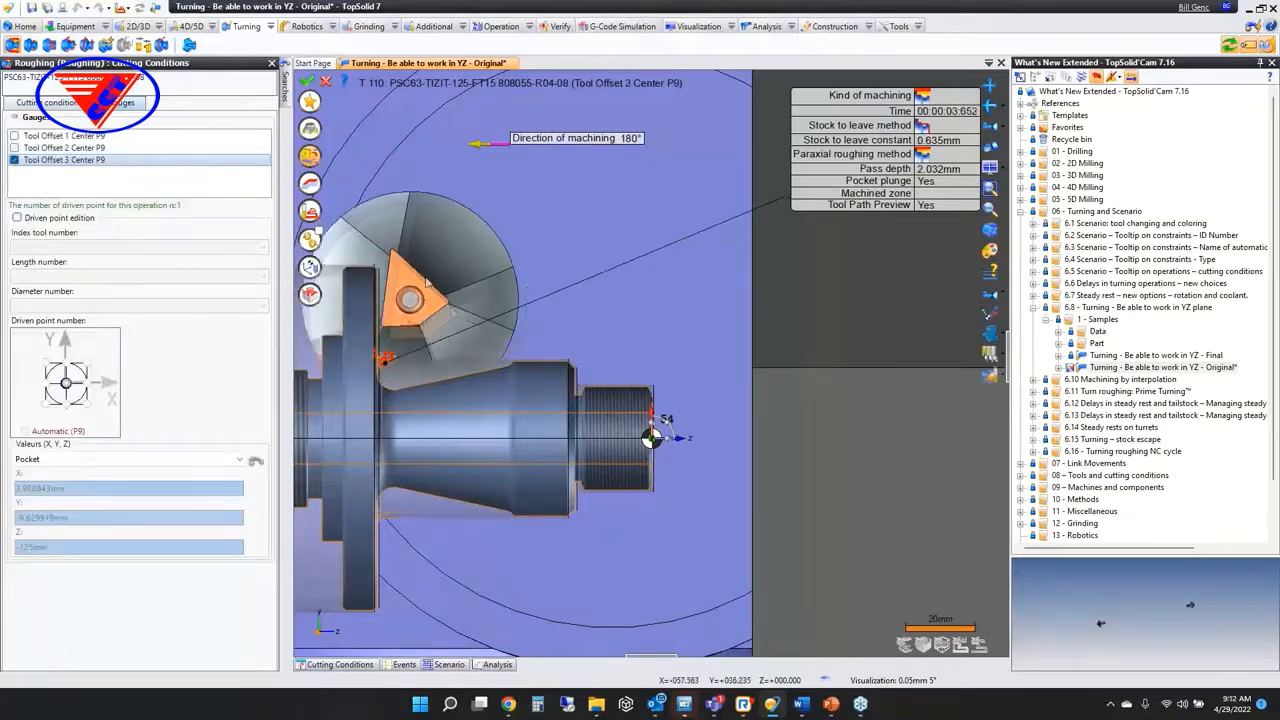
Add a WCS 3 solution for the tapered-neck roughing with A (S1) at -20° and B at 0°
{"action": "left_click", "coordinate": [310, 268]}
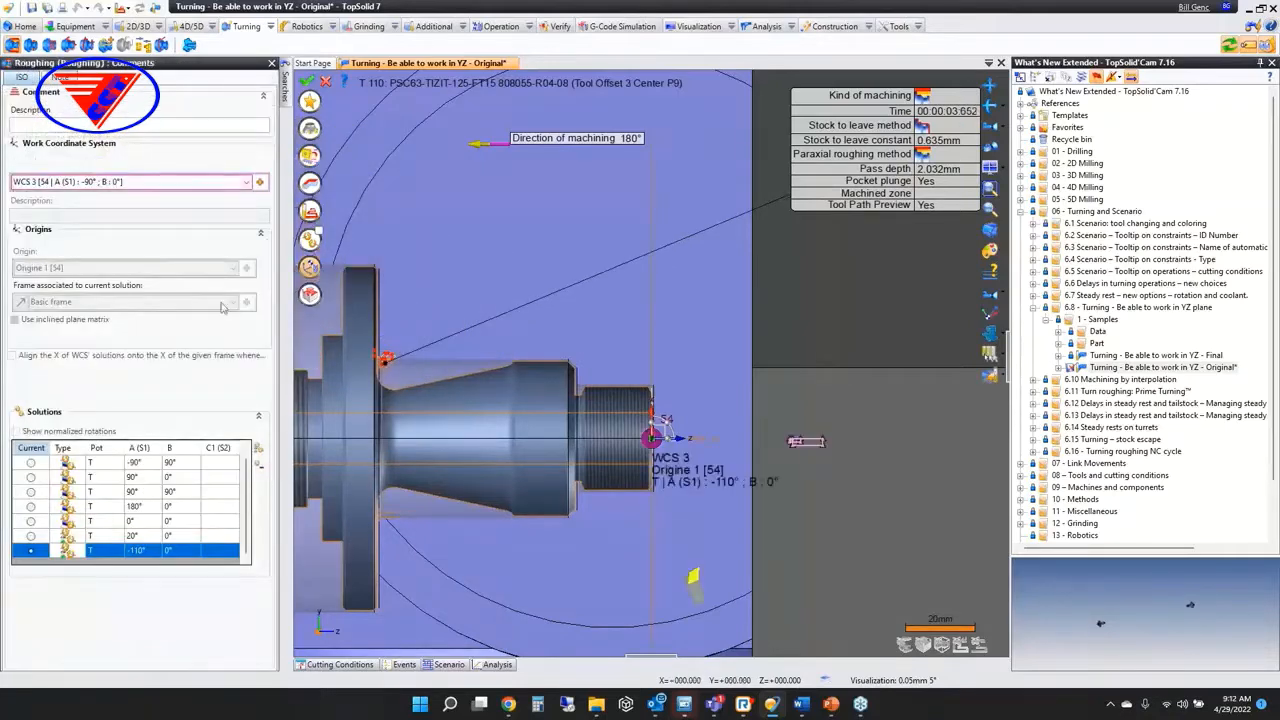
{"action": "left_click", "coordinate": [258, 448]}
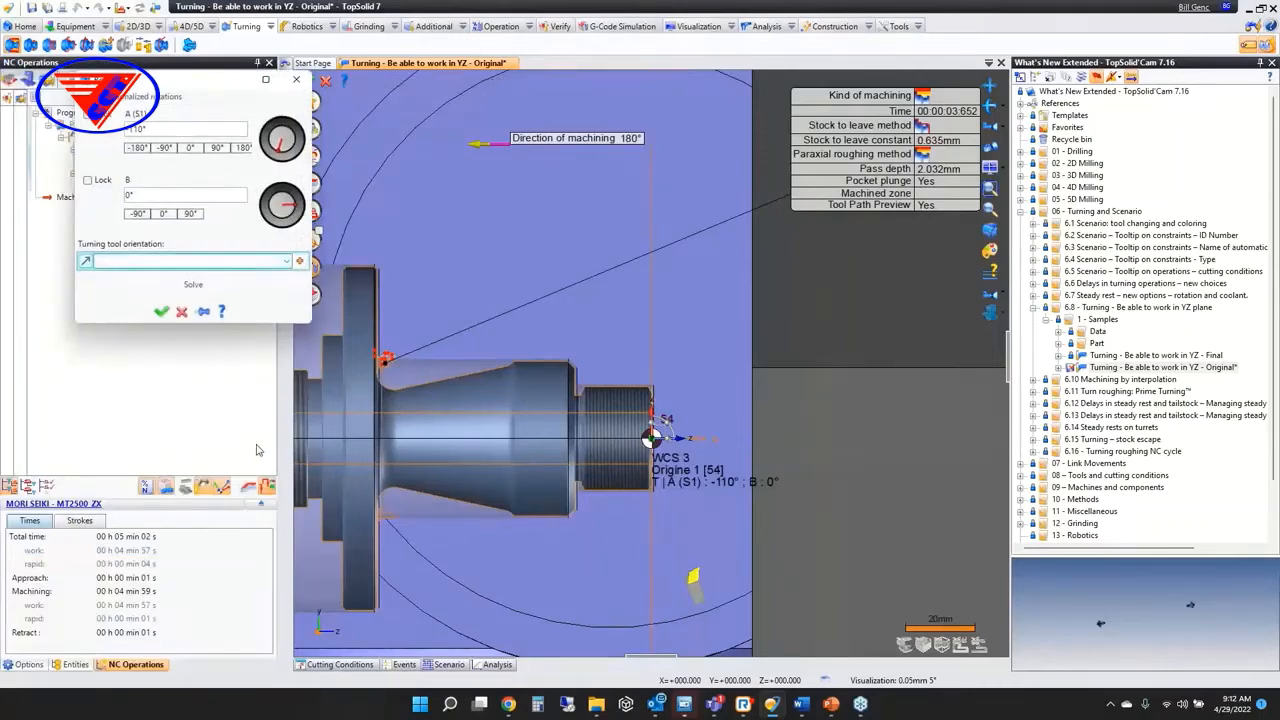
{"action": "left_click", "coordinate": [168, 128]}
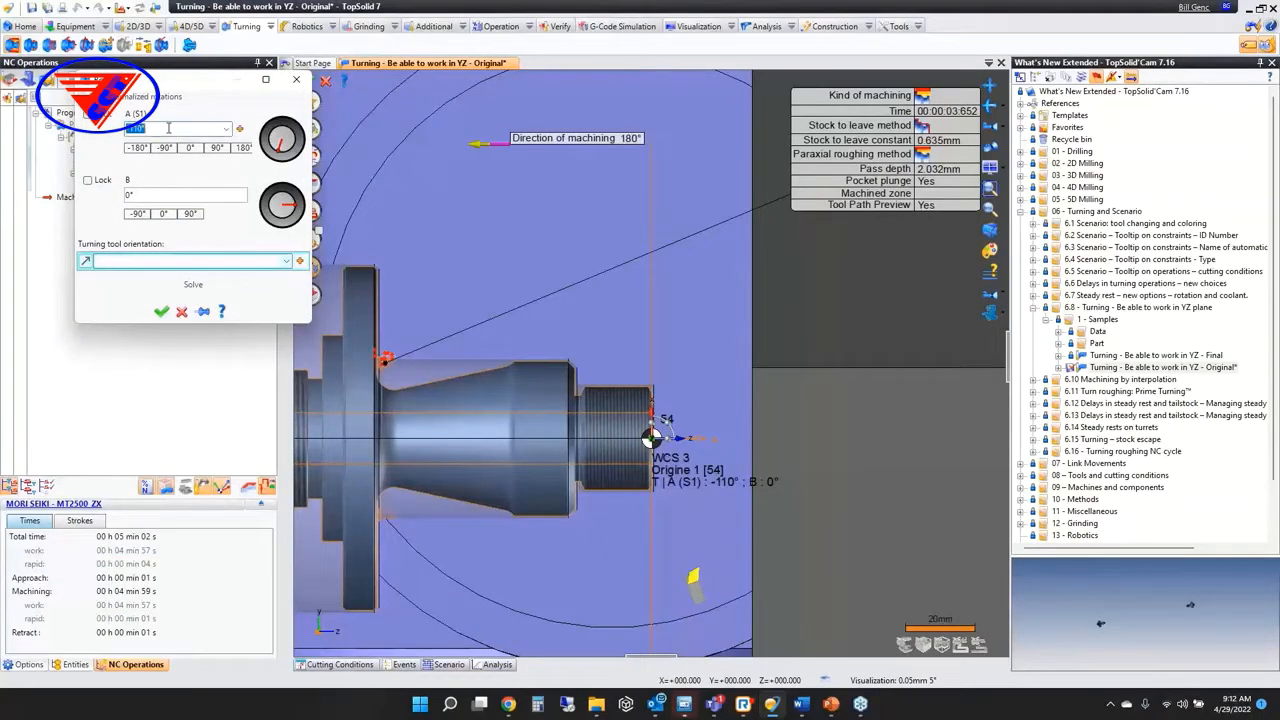
{"action": "type", "text": "20"}
{"action": "key", "text": "Return"}
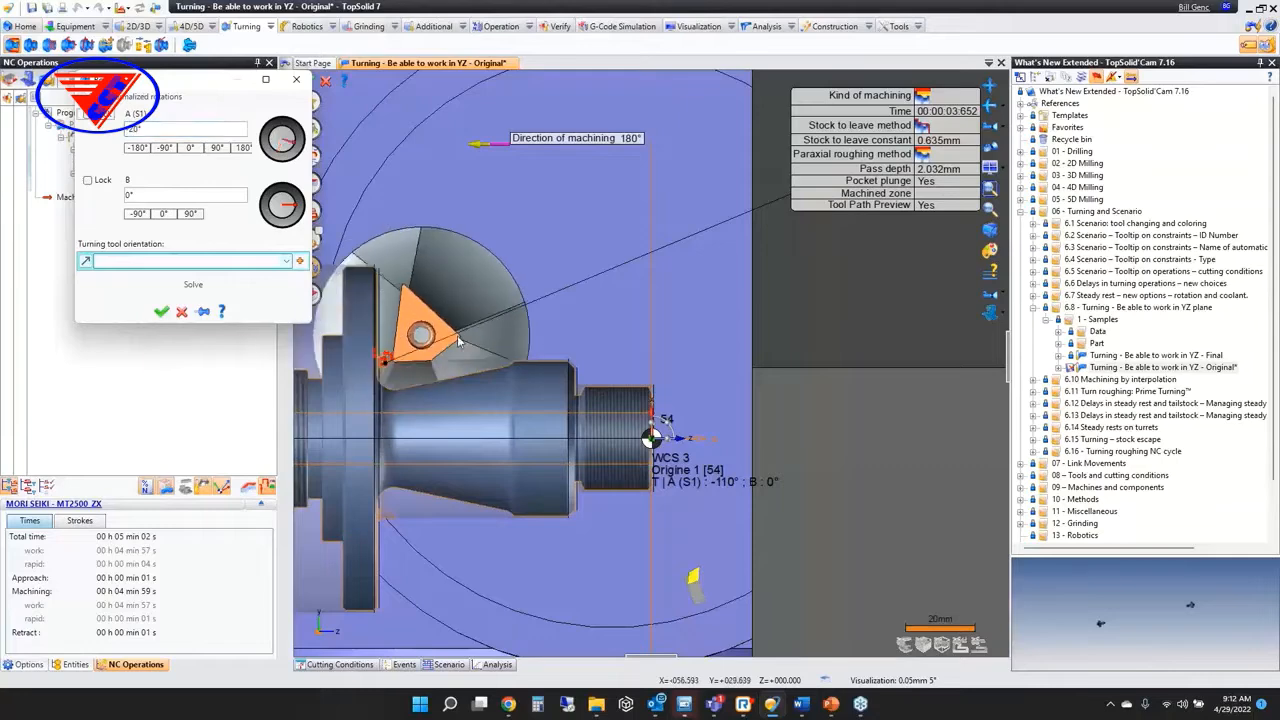
{"action": "left_click", "coordinate": [160, 312]}
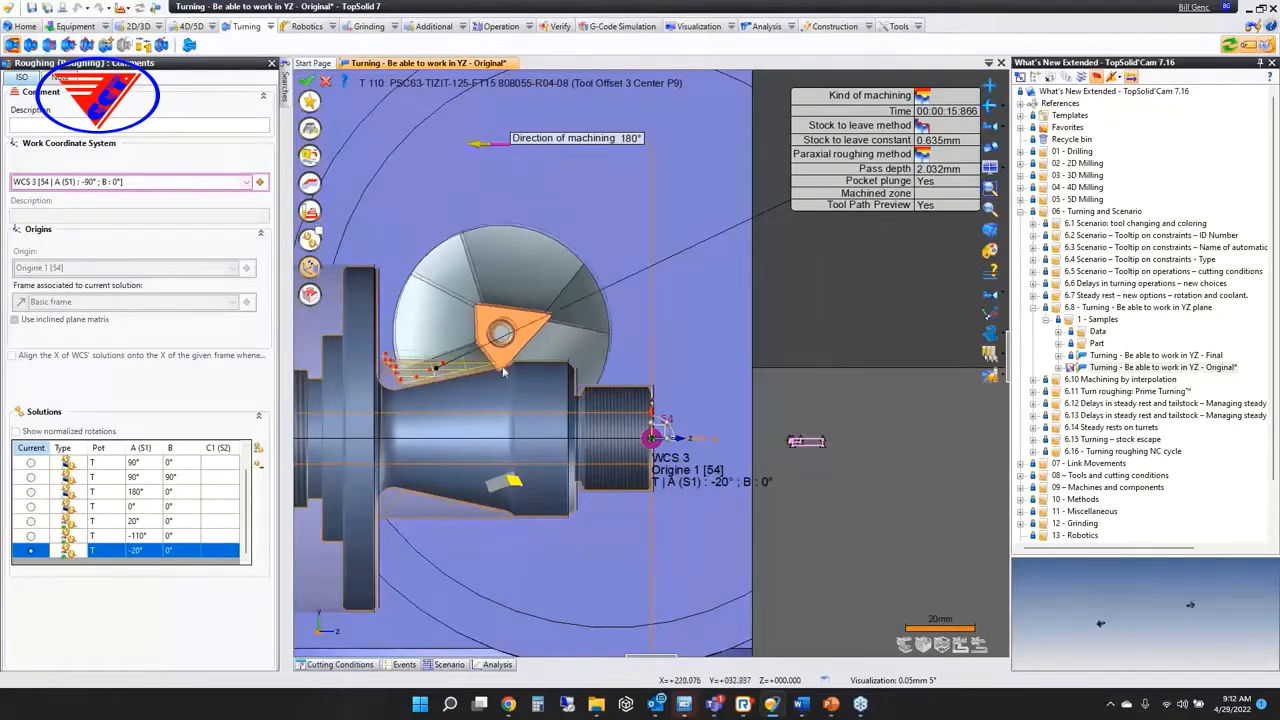
Limit the tapered-neck roughing In Z by a point at the center of the cone's small-end edge
{"action": "left_click", "coordinate": [395, 368]}
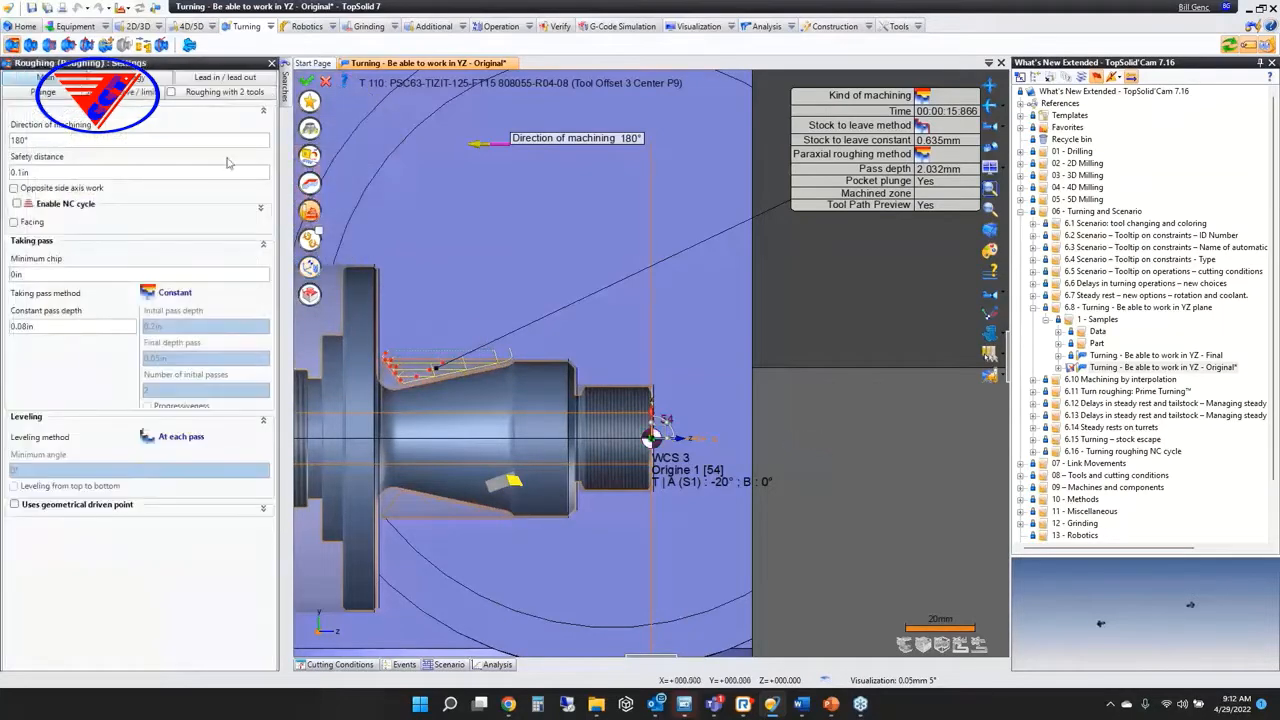
{"action": "left_click", "coordinate": [145, 88]}
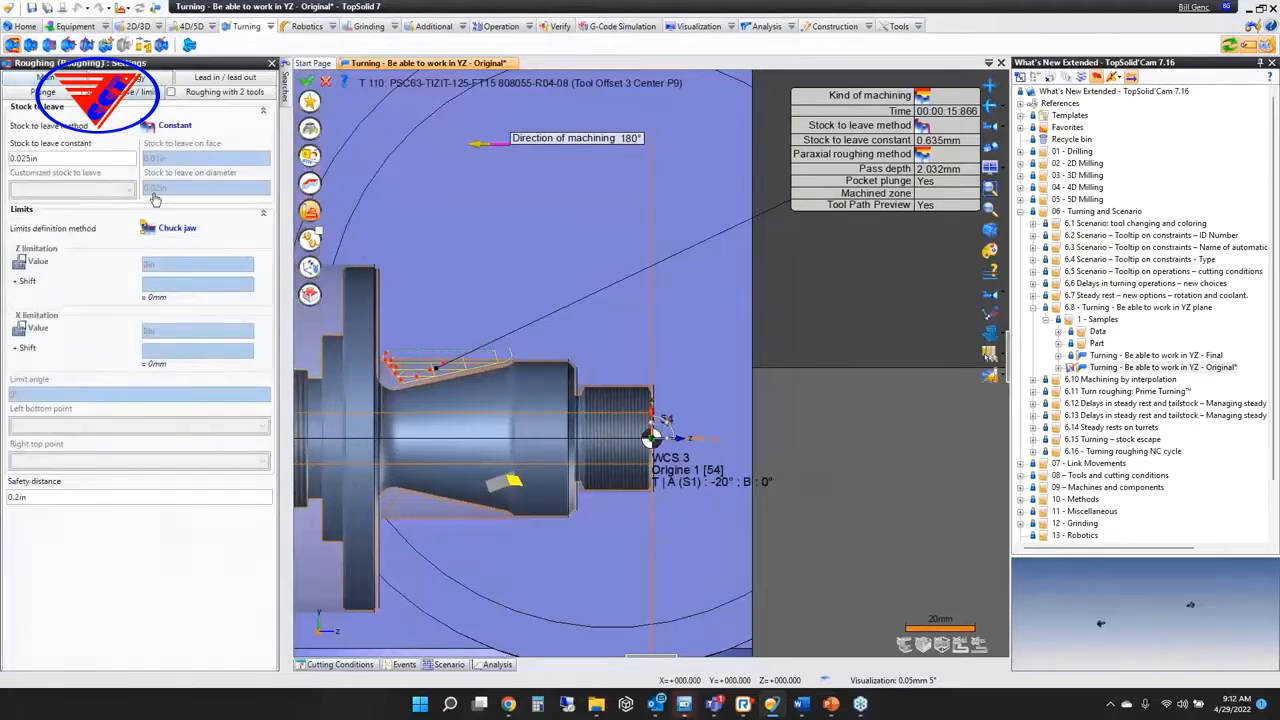
{"action": "left_click", "coordinate": [170, 228]}
{"action": "left_click", "coordinate": [180, 300]}
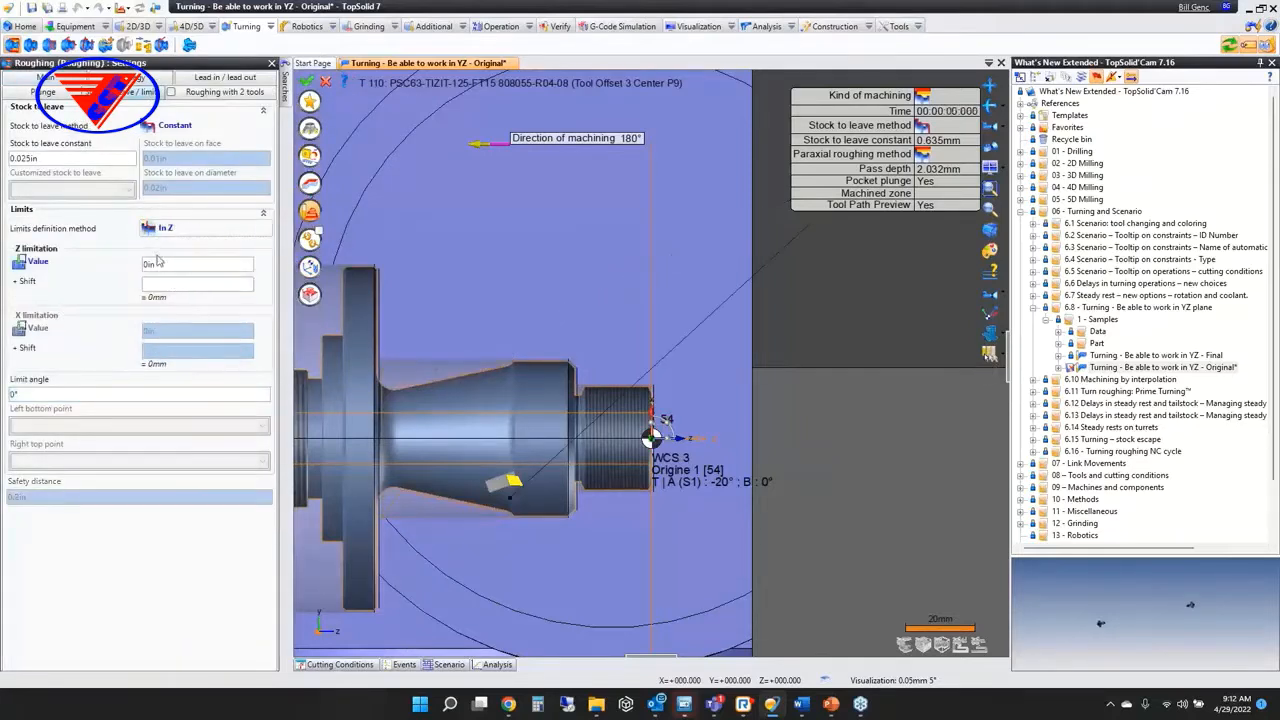
{"action": "left_click", "coordinate": [44, 262]}
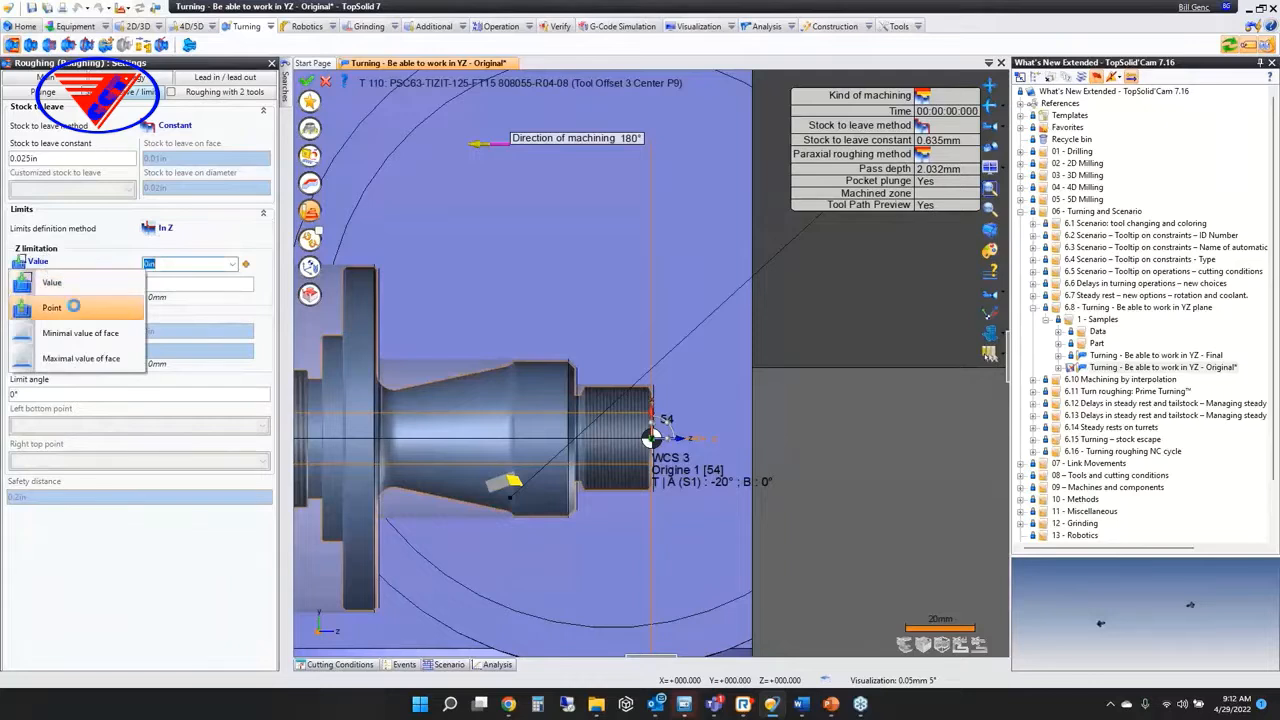
{"action": "left_click", "coordinate": [72, 303]}
{"action": "left_click", "coordinate": [398, 402]}
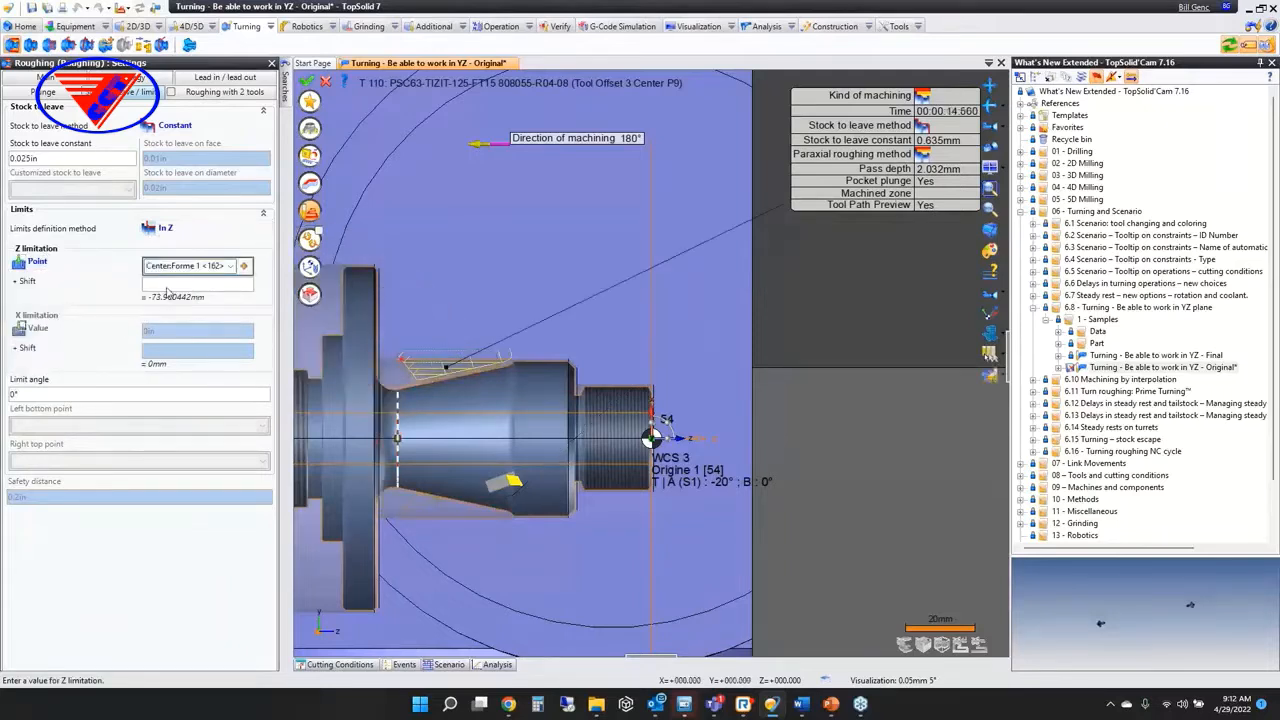
Shift the tapered-neck roughing's Z limit by 4 mm and validate the operation
{"action": "type", "text": "4mm"}
{"action": "key", "text": "Tab"}
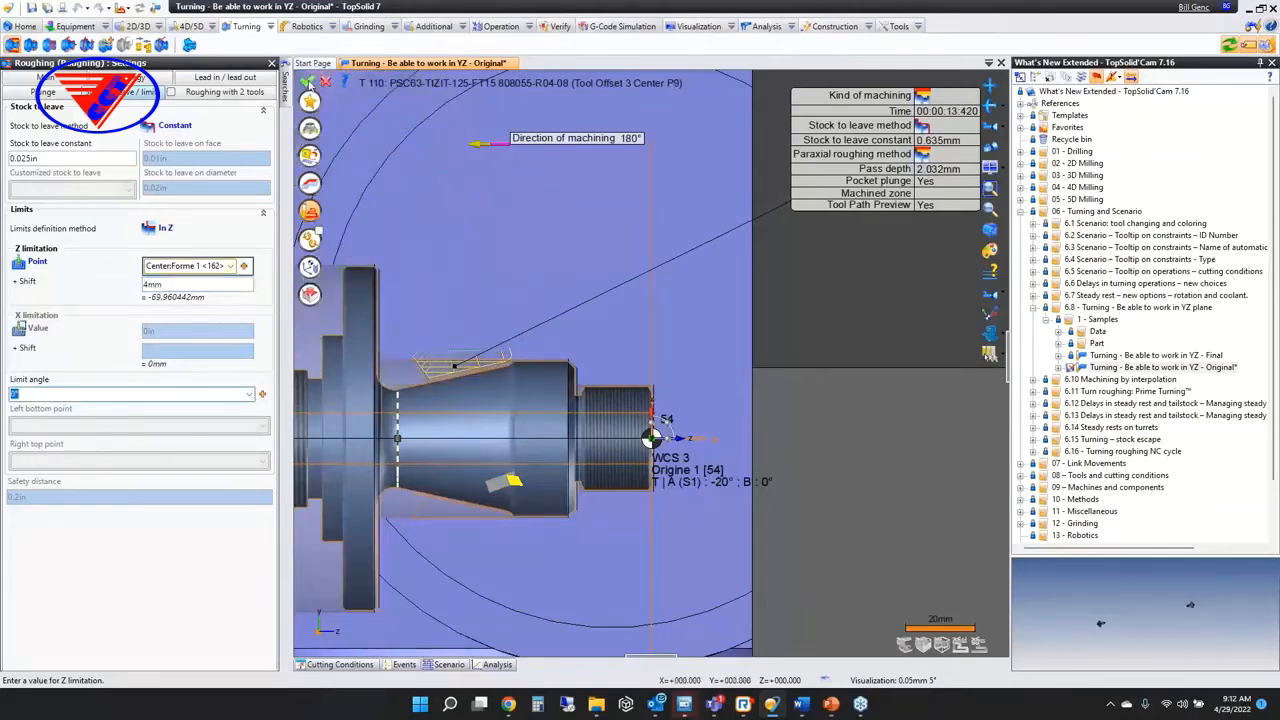
{"action": "left_click", "coordinate": [309, 82]}
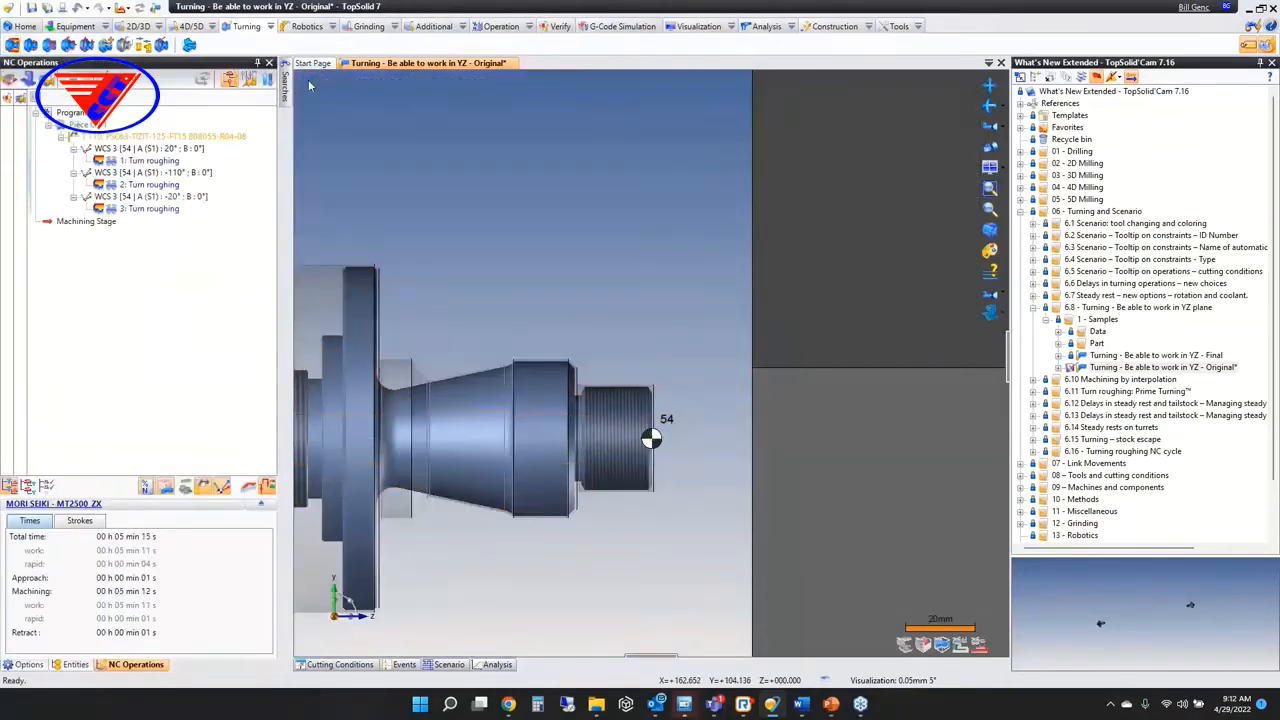
Start a fourth turning roughing for the cone and flange fillet with gauge Tool Offset 1 Center P9, and preview the tool
{"action": "left_click", "coordinate": [448, 419]}
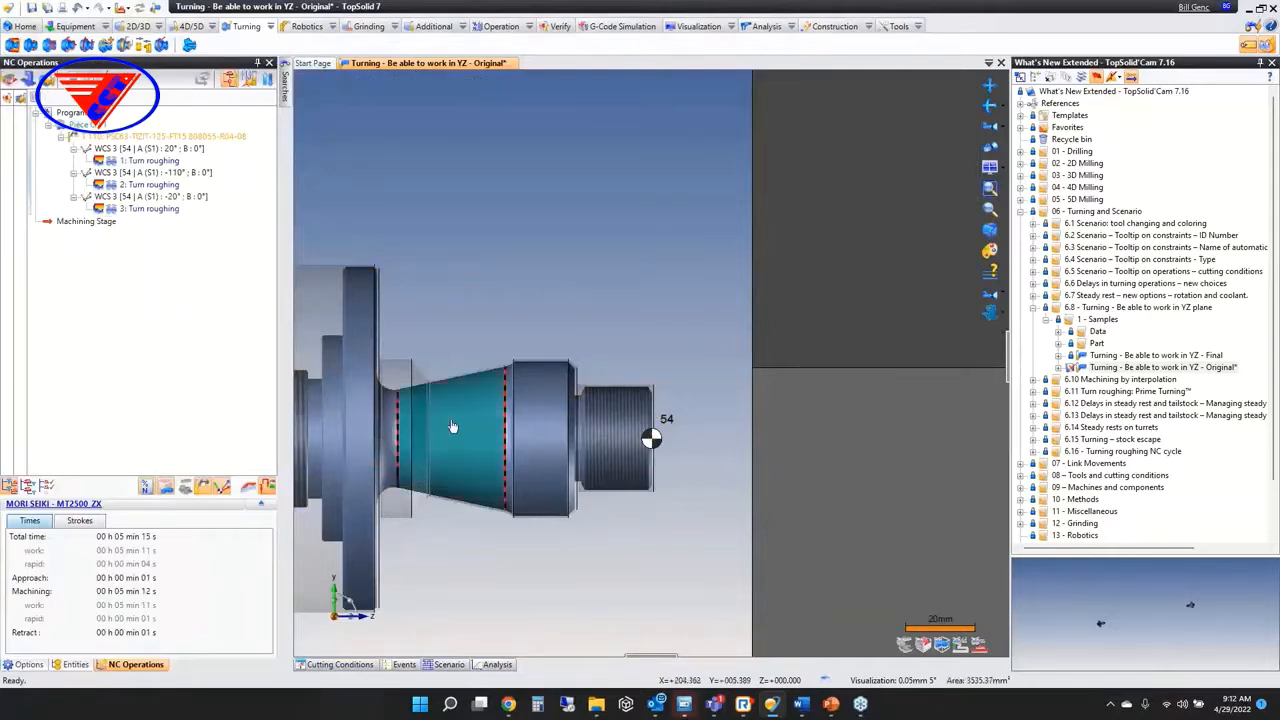
{"action": "key", "text": "Escape"}
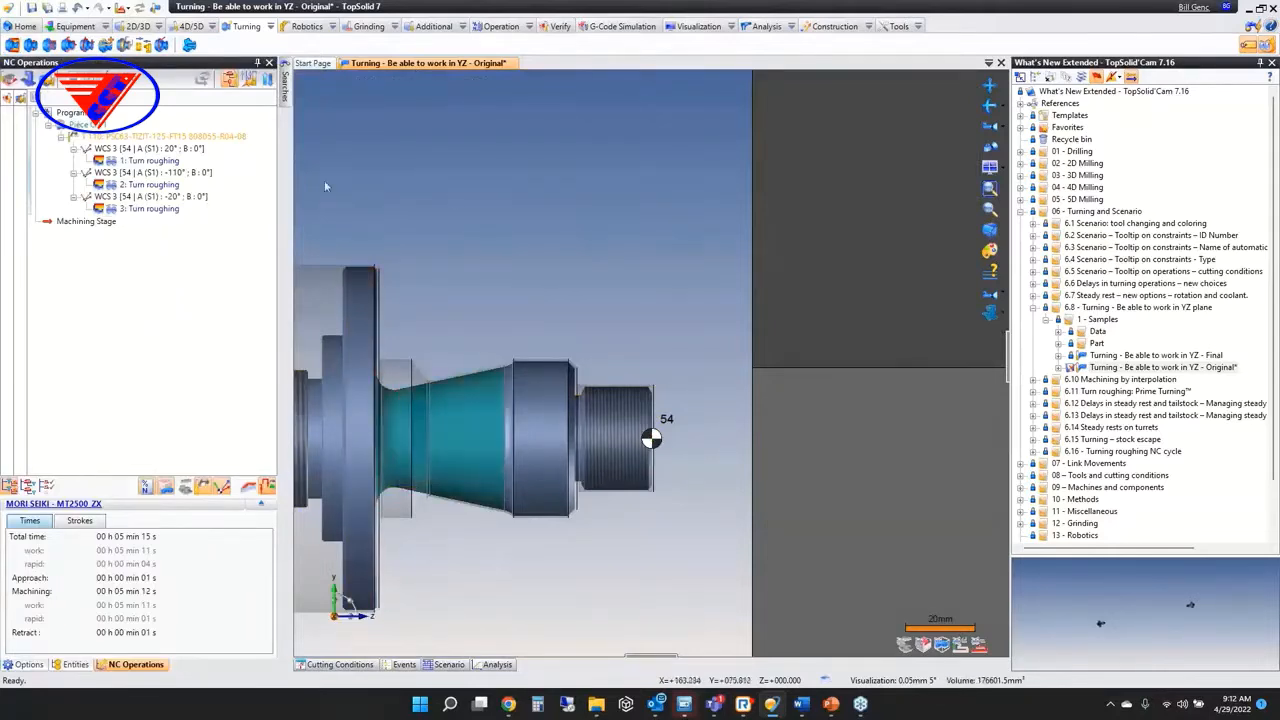
{"action": "right_click", "coordinate": [477, 252]}
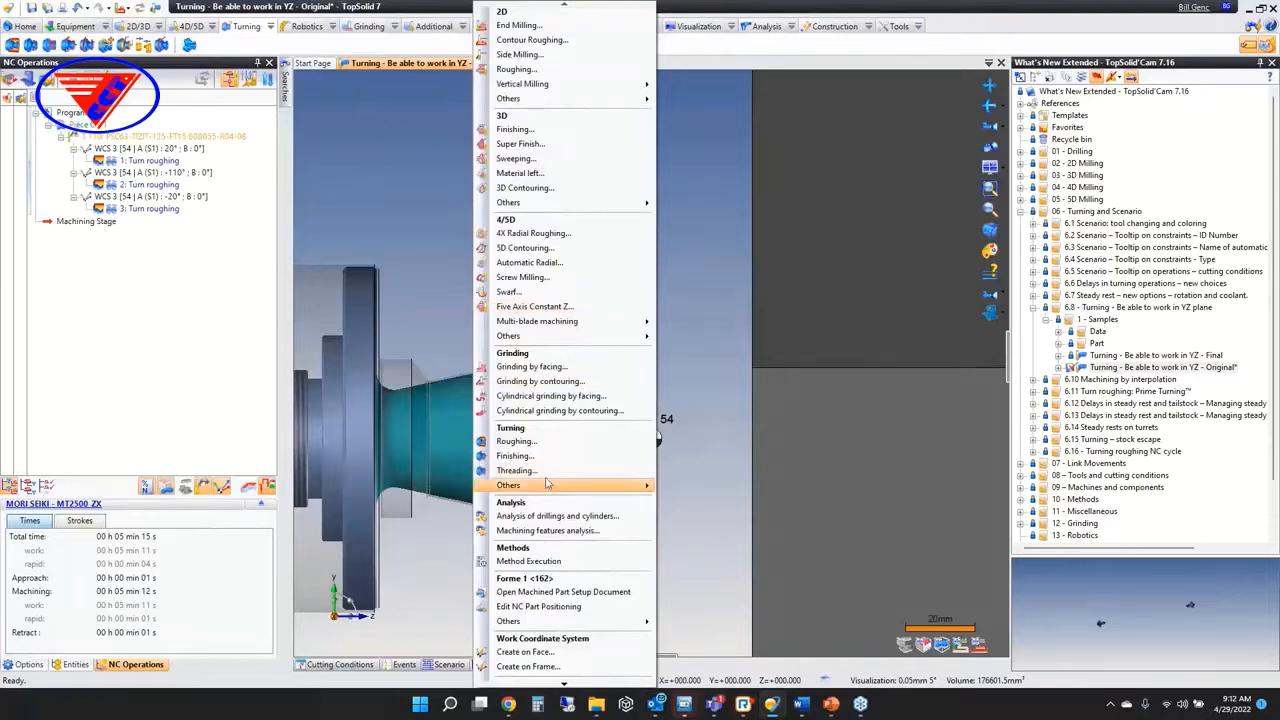
{"action": "left_click", "coordinate": [540, 443]}
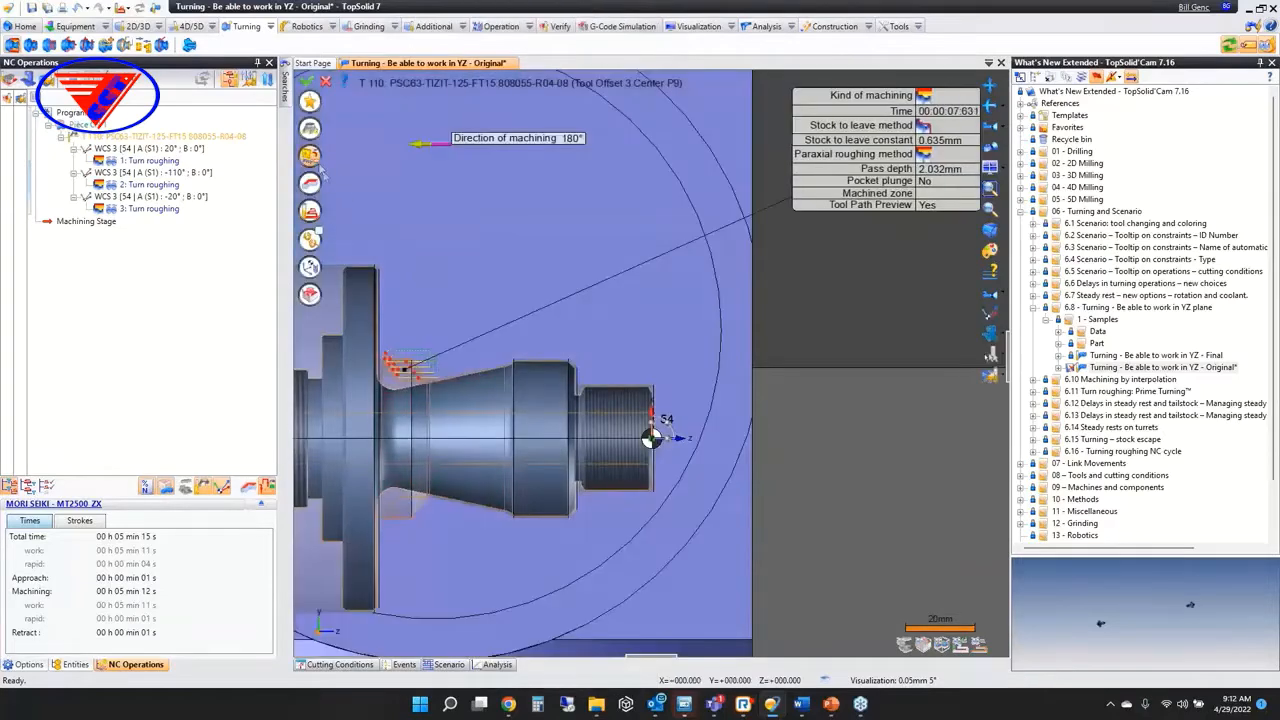
{"action": "left_click", "coordinate": [124, 103]}
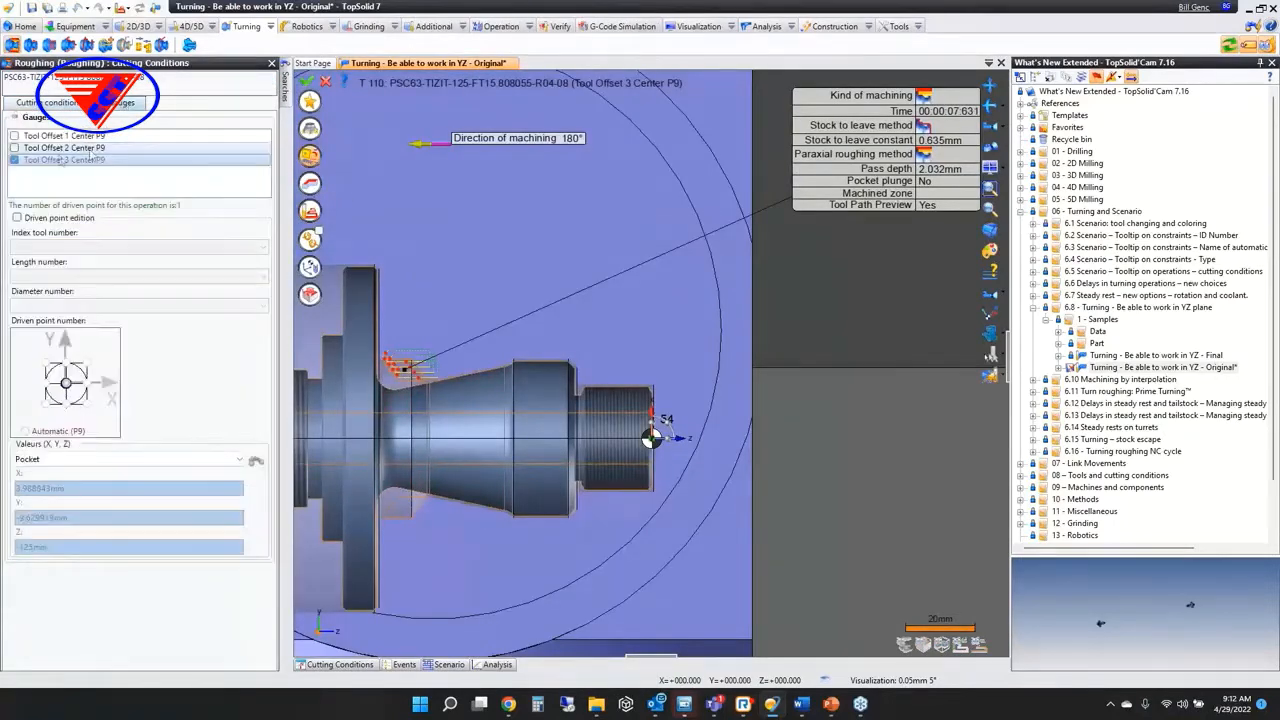
{"action": "left_click", "coordinate": [14, 136]}
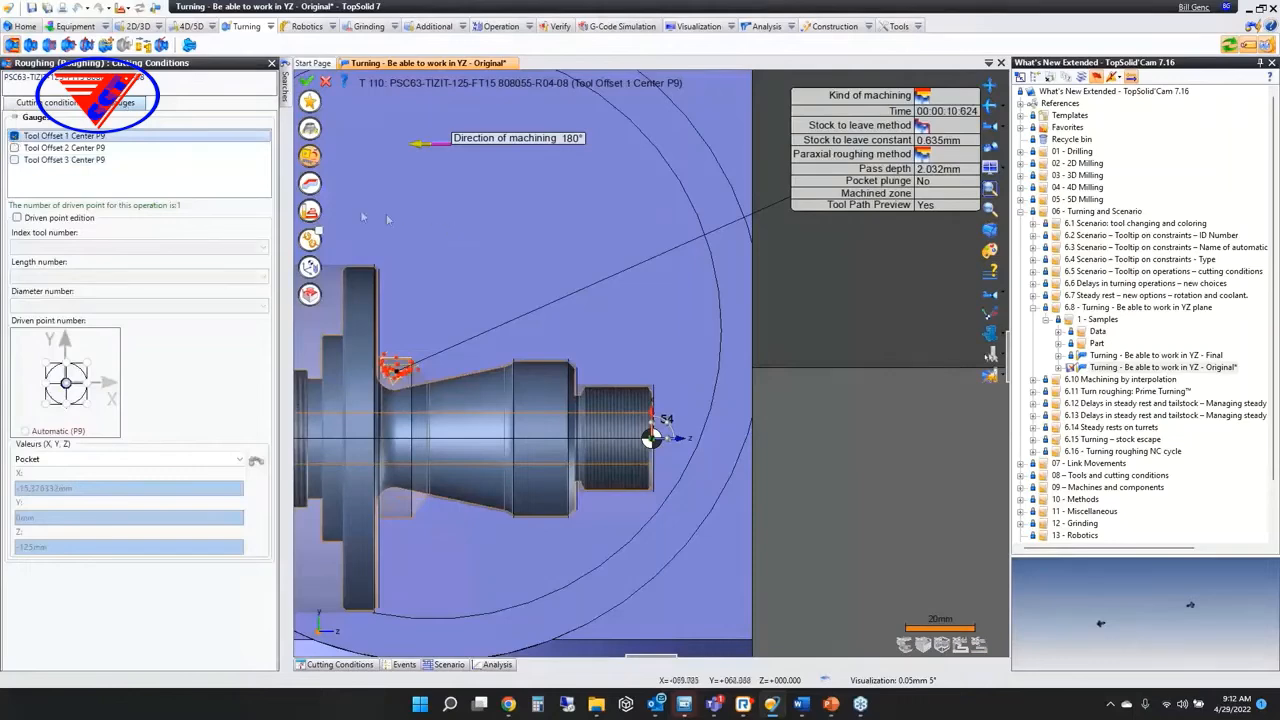
{"action": "left_click", "coordinate": [991, 357]}
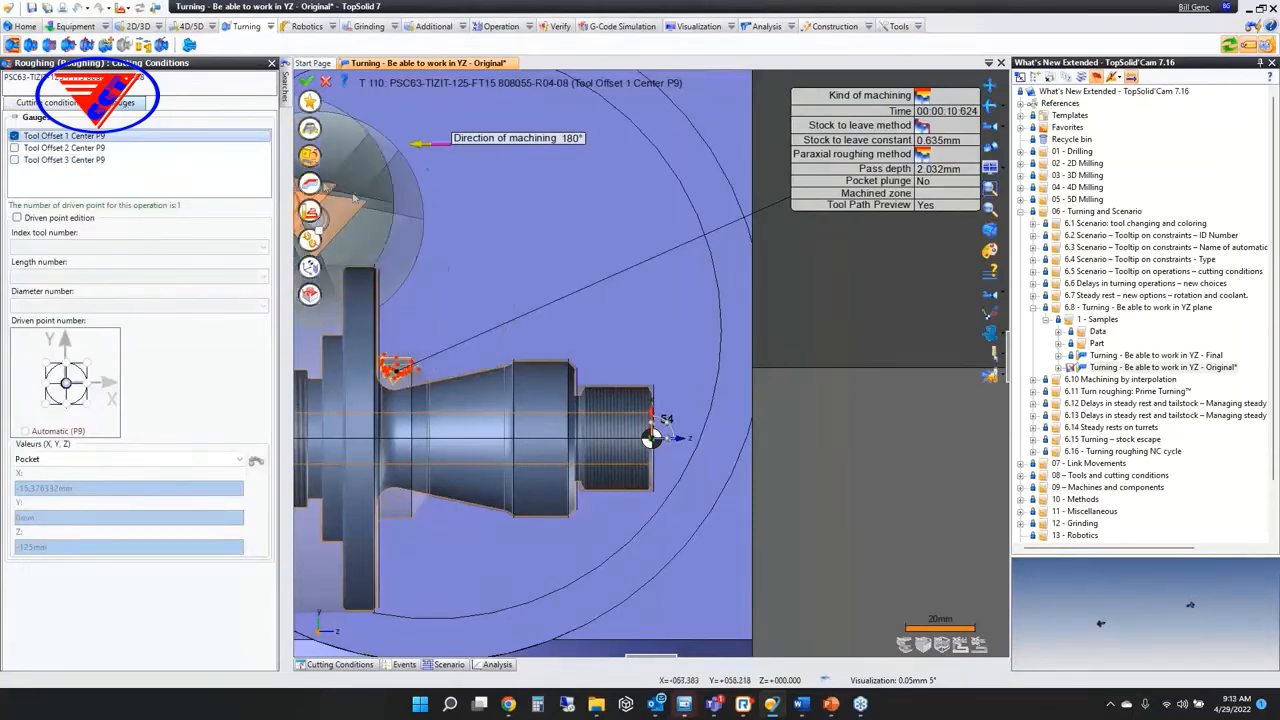
Add a WCS 3 solution for the fillet-area roughing with A (S1) at 120° and B at 0°
{"action": "left_click", "coordinate": [651, 436]}
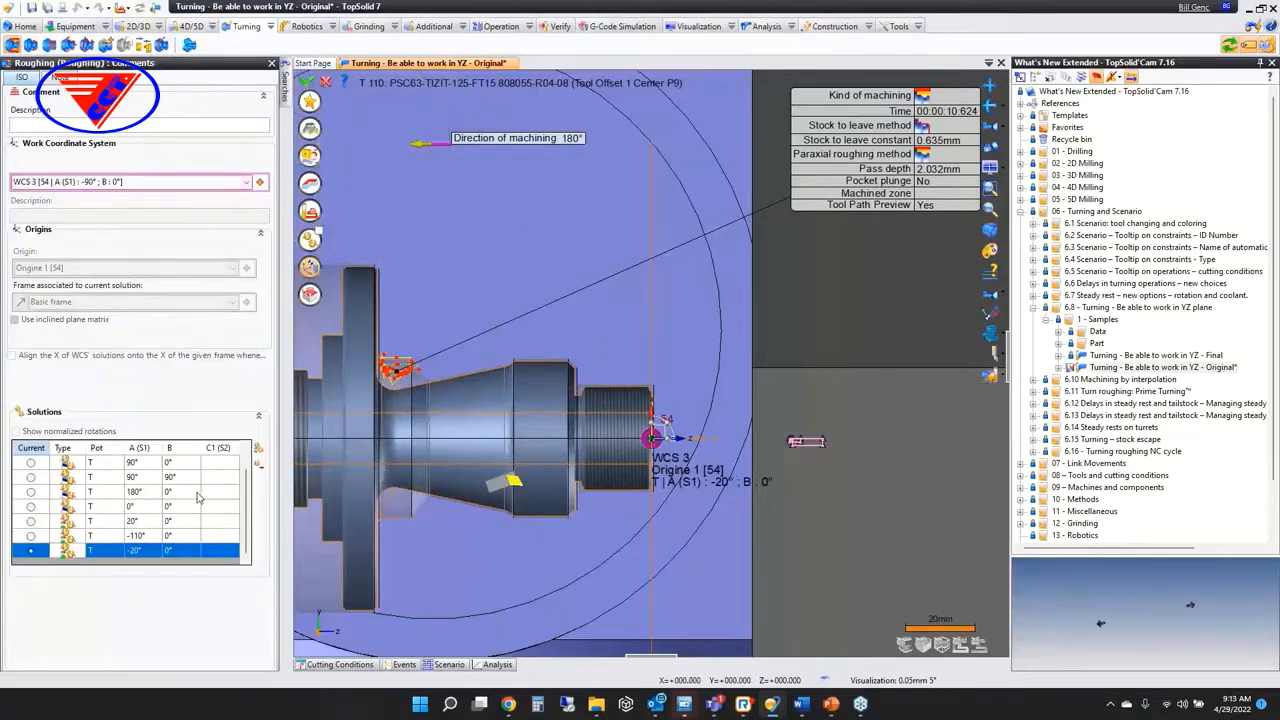
{"action": "left_click", "coordinate": [258, 448]}
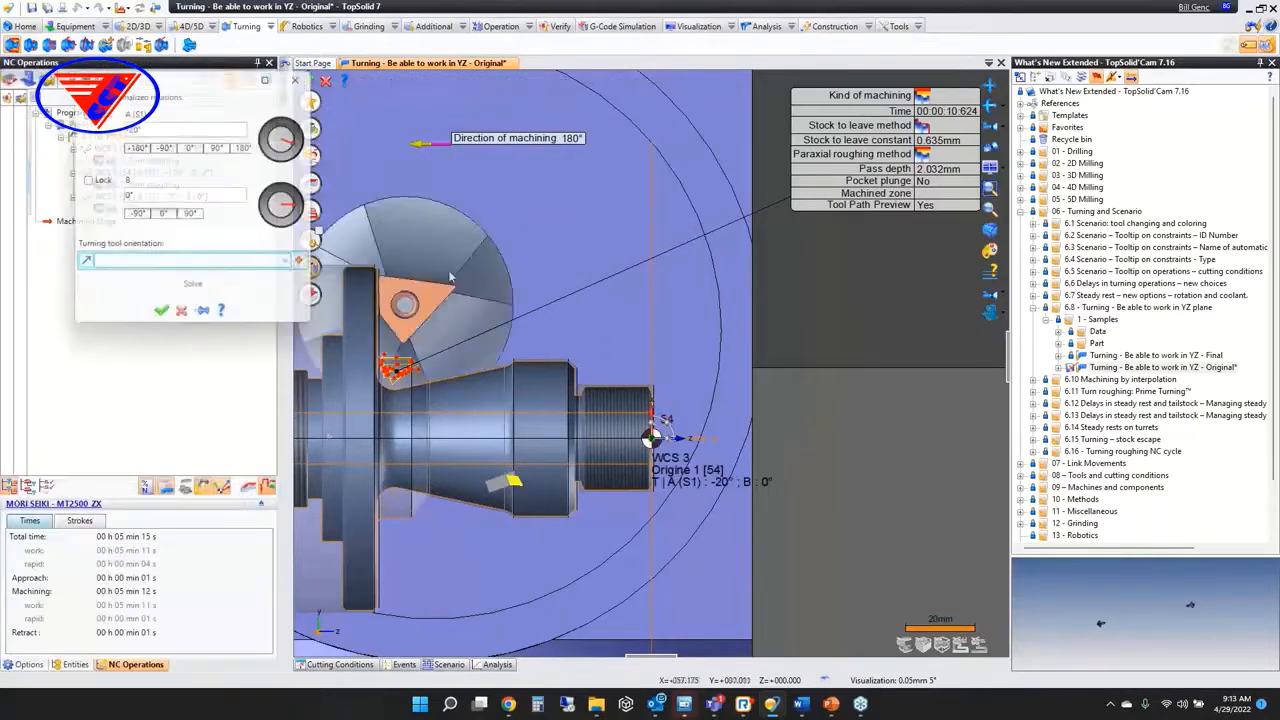
{"action": "left_click", "coordinate": [150, 127]}
{"action": "type", "text": "120"}
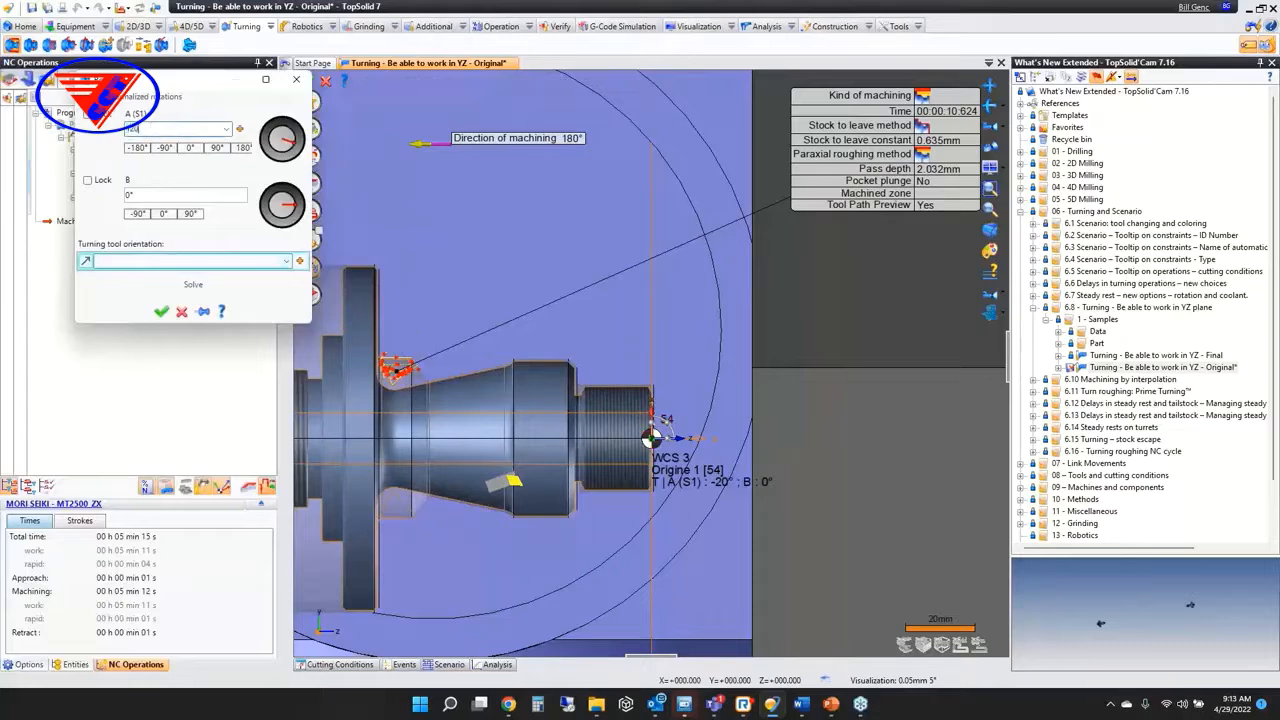
{"action": "left_click", "coordinate": [161, 311]}
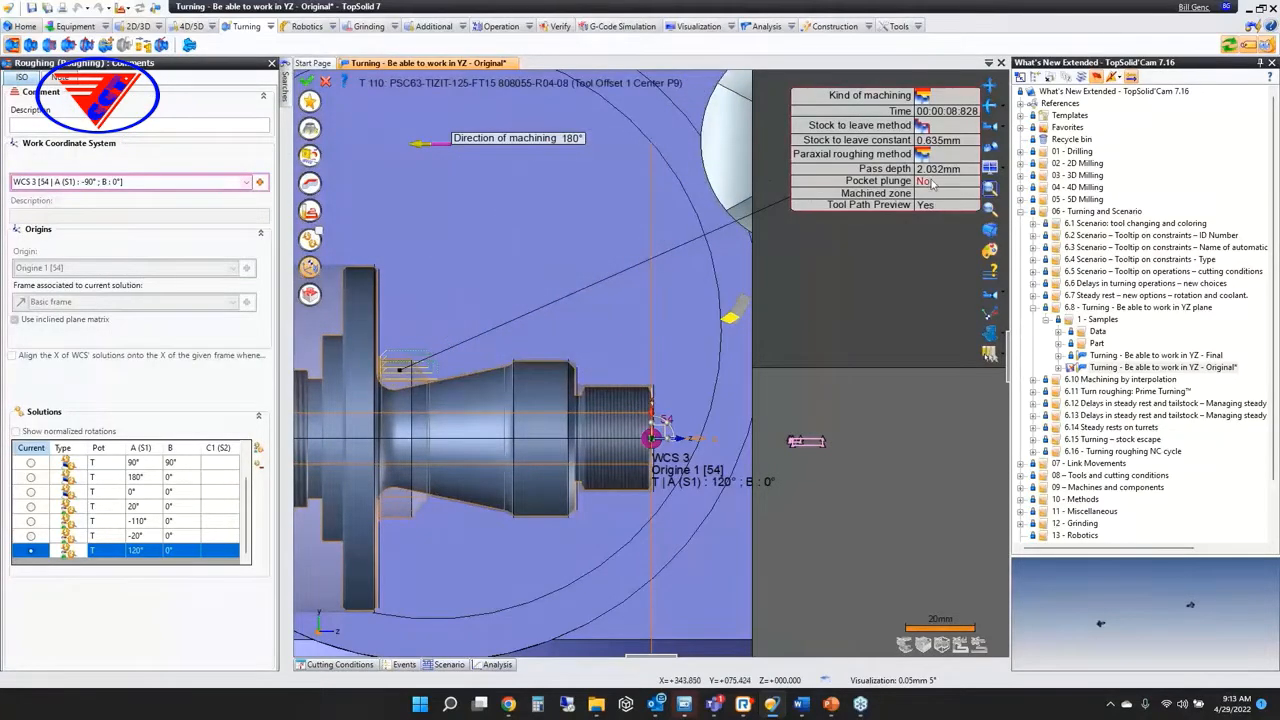
Set Pocket plunge to Yes for the fillet-area roughing and validate the operation
{"action": "scroll", "coordinate": [427, 334], "scroll_direction": "up", "scroll_amount": 3}
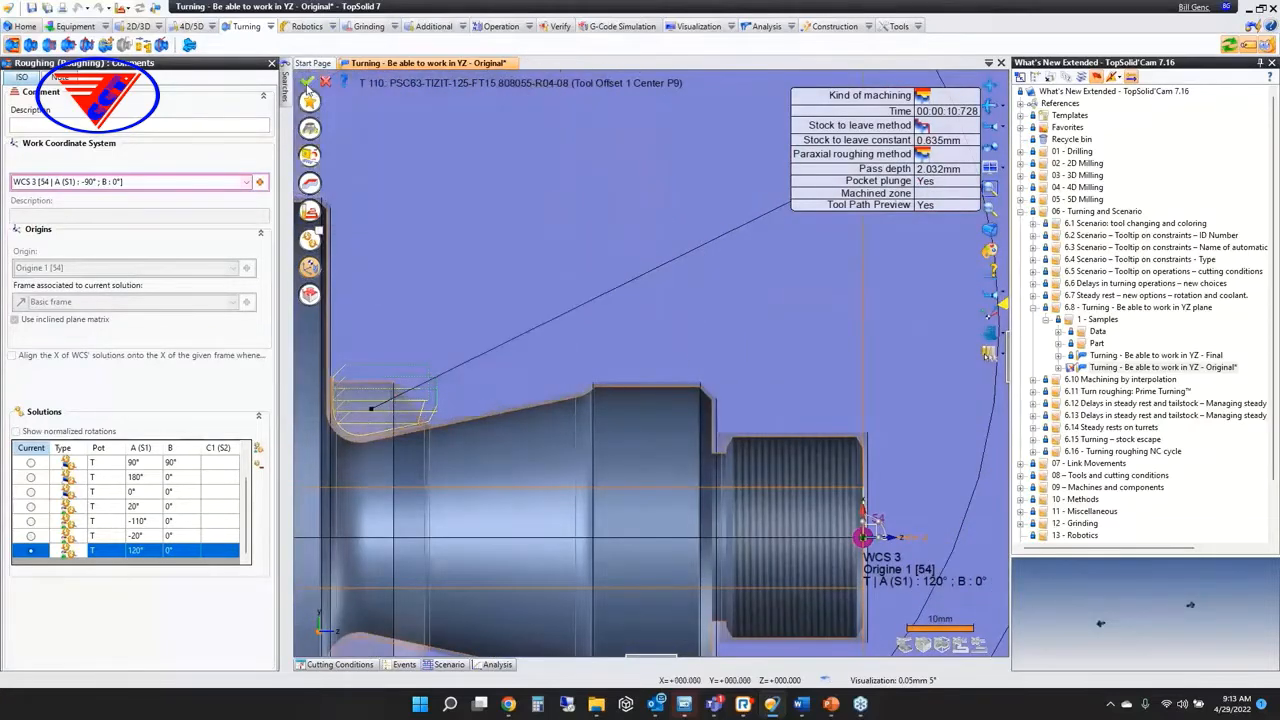
{"action": "left_click", "coordinate": [308, 82]}
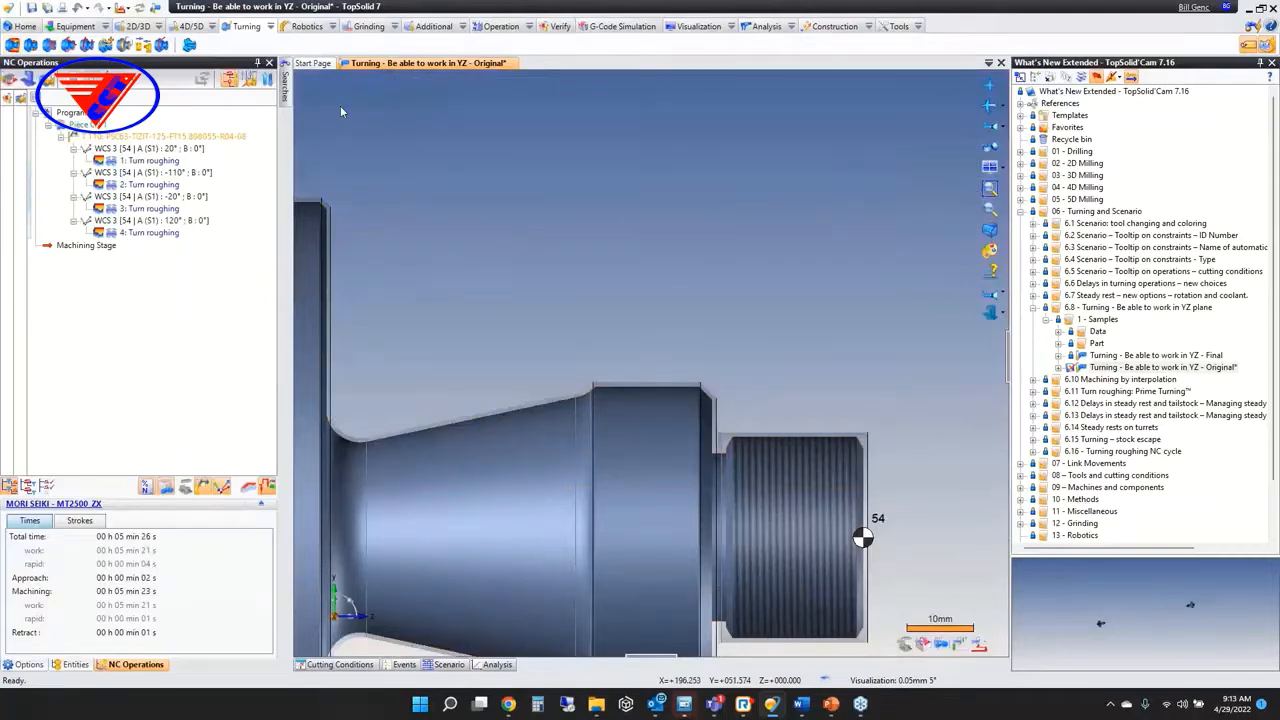
{"action": "scroll", "coordinate": [498, 226], "scroll_direction": "down", "scroll_amount": 3}
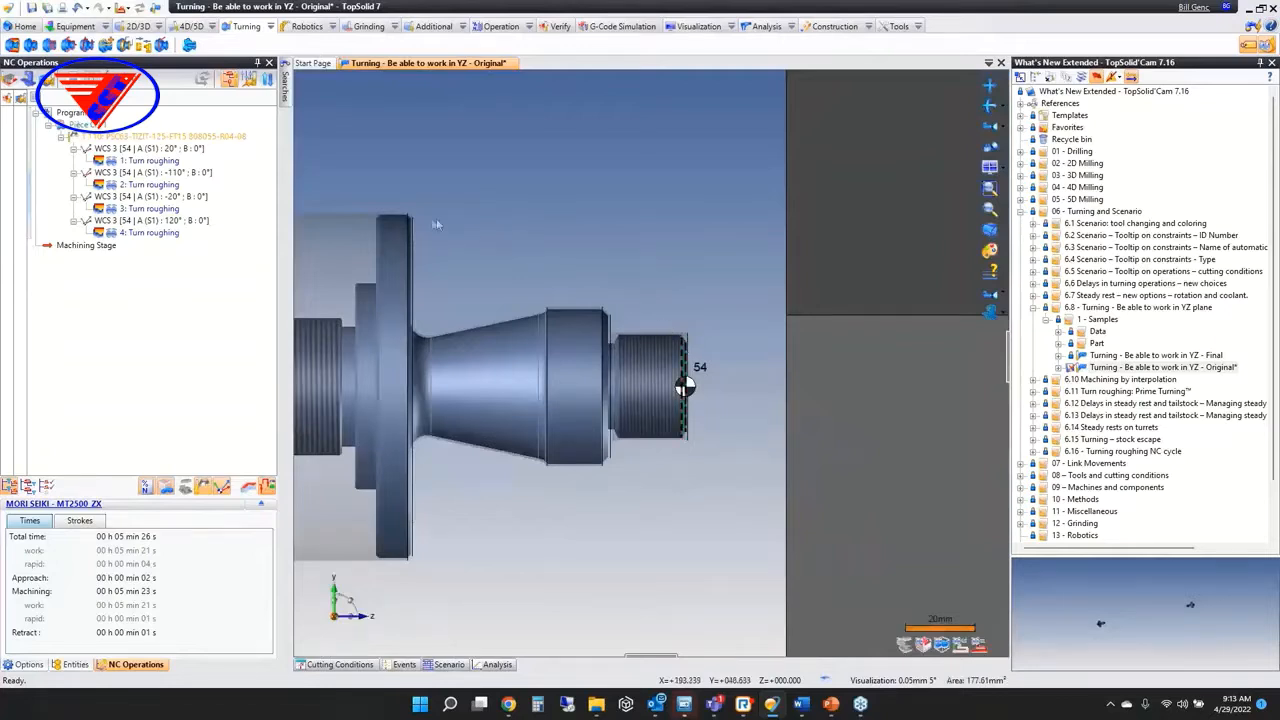
Start a turning finishing operation on the flanged shaft with Pocket plunge set to Yes and the WCS 3 solution A (S1) 120°, B 0°
{"action": "left_click", "coordinate": [391, 230]}
{"action": "right_click", "coordinate": [478, 226]}
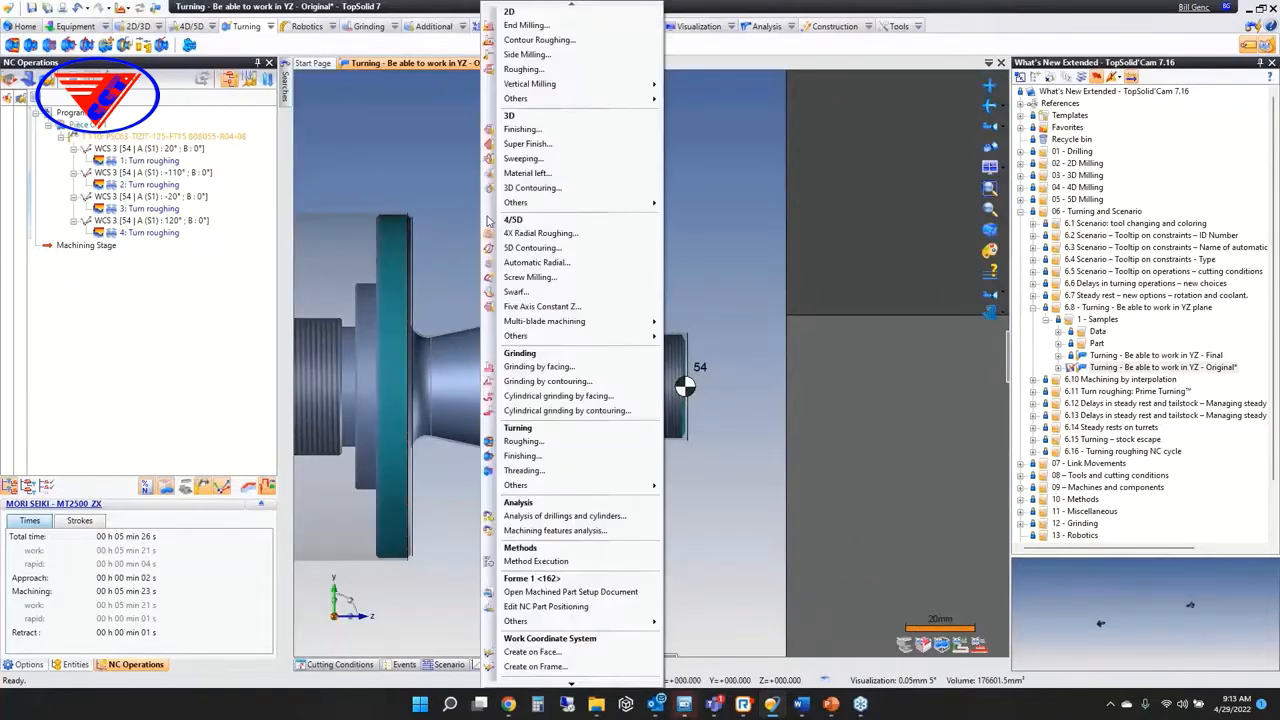
{"action": "mouse_move", "coordinate": [548, 487]}
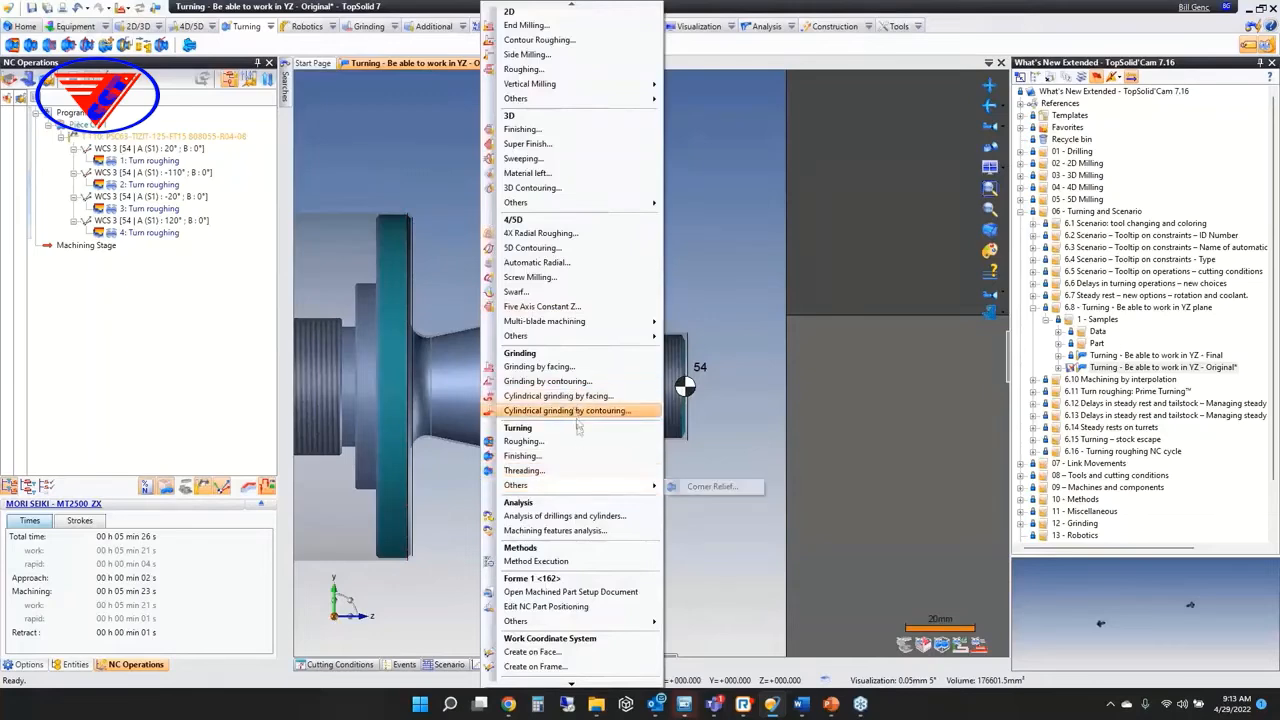
{"action": "left_click", "coordinate": [571, 461]}
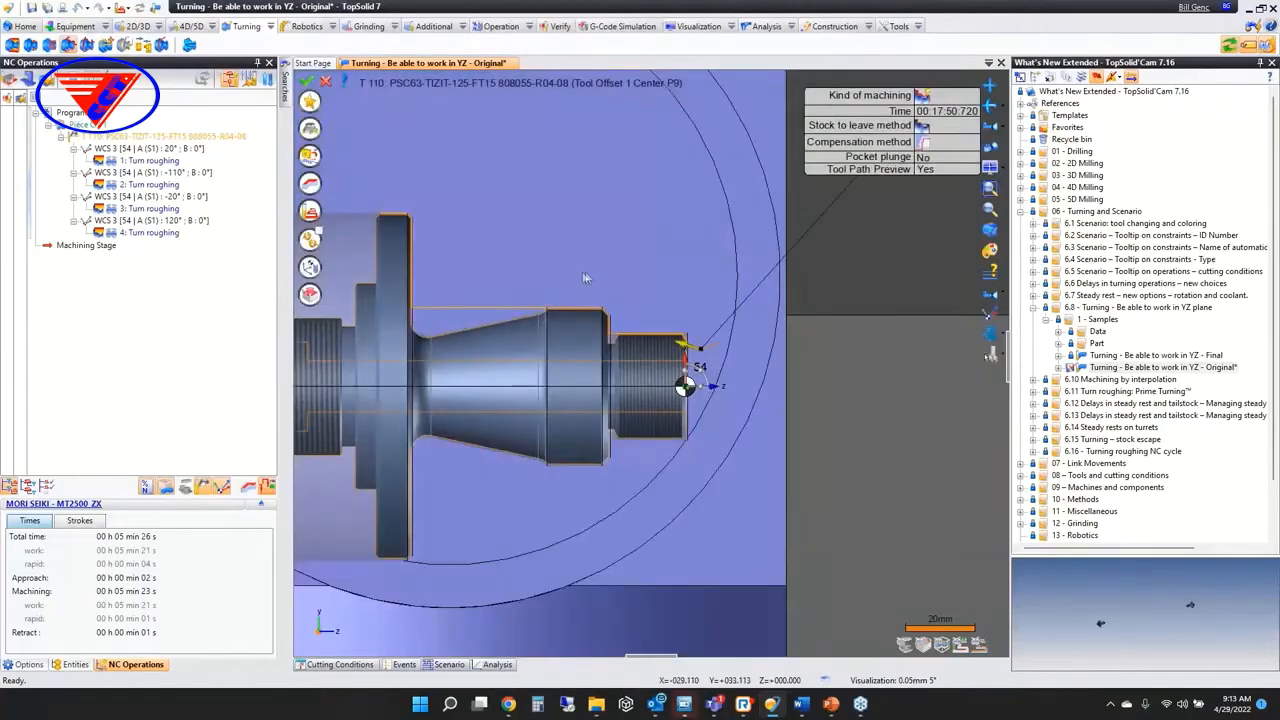
{"action": "left_click", "coordinate": [920, 157]}
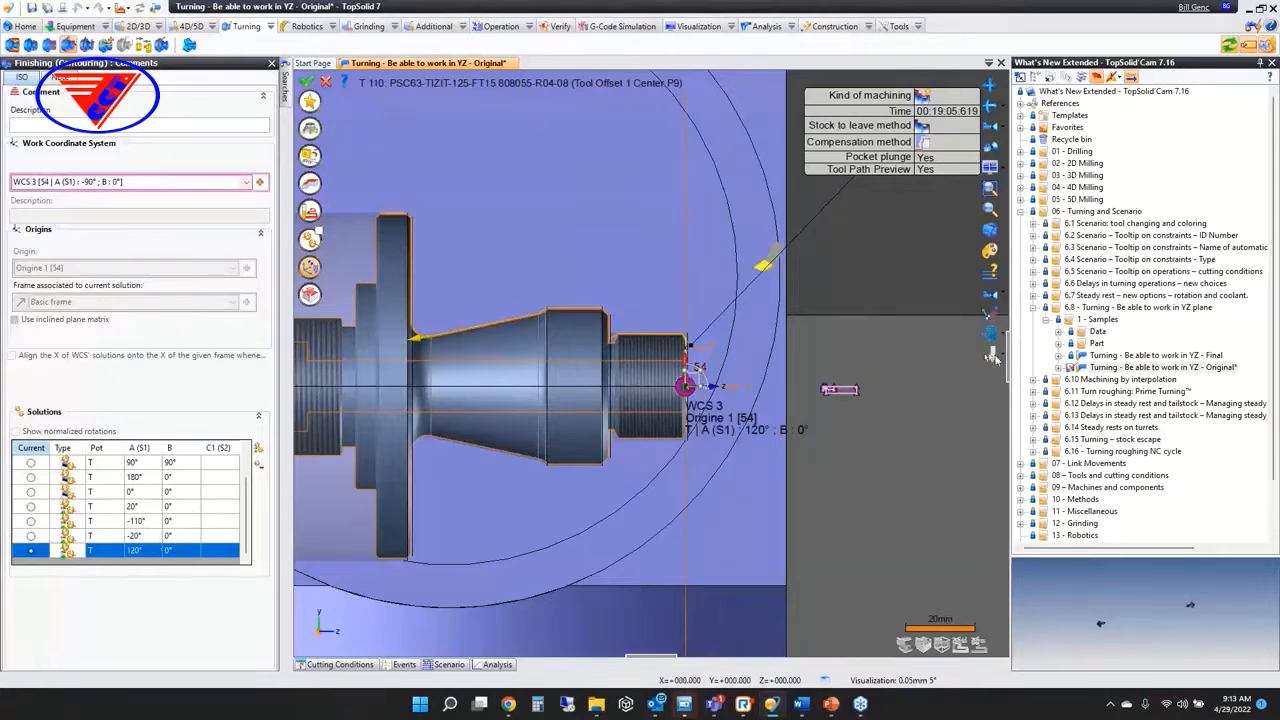
Set the pockets minimum width to 4 mm in the turning finishing's settings
{"action": "left_click", "coordinate": [310, 211]}
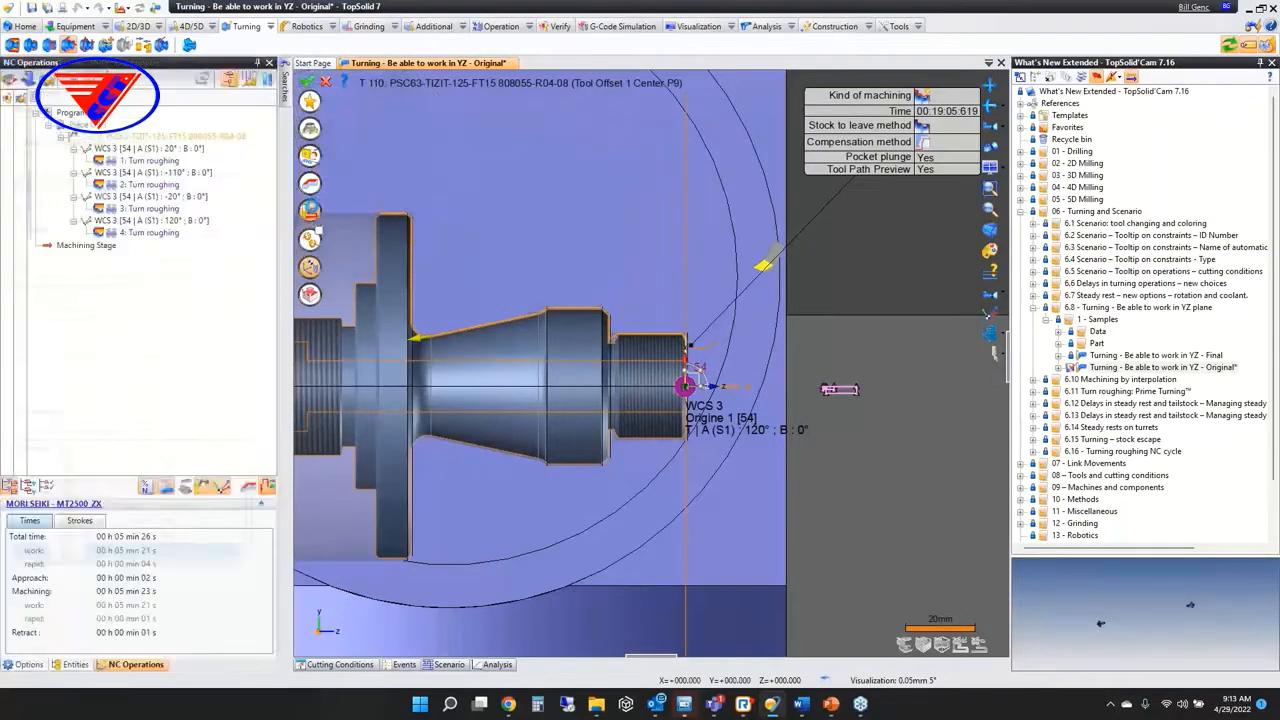
{"action": "double_click", "coordinate": [33, 465]}
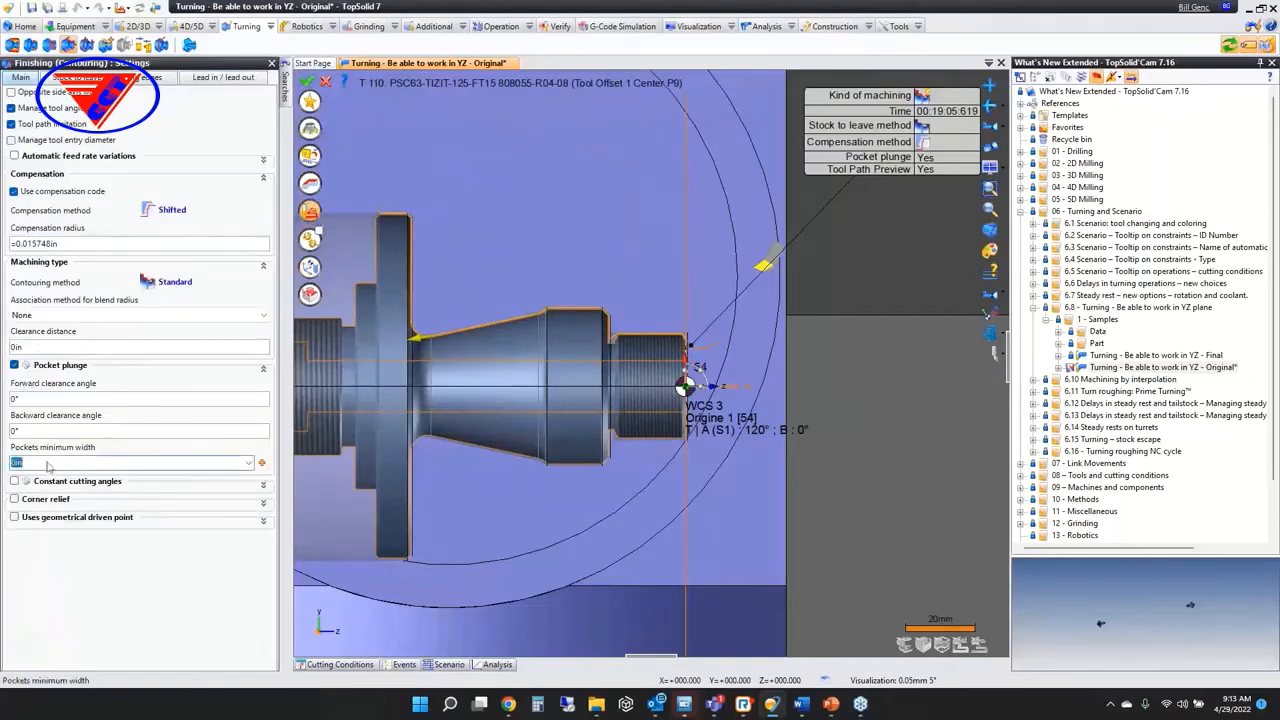
{"action": "type", "text": "4mm"}
{"action": "key", "text": "Return"}
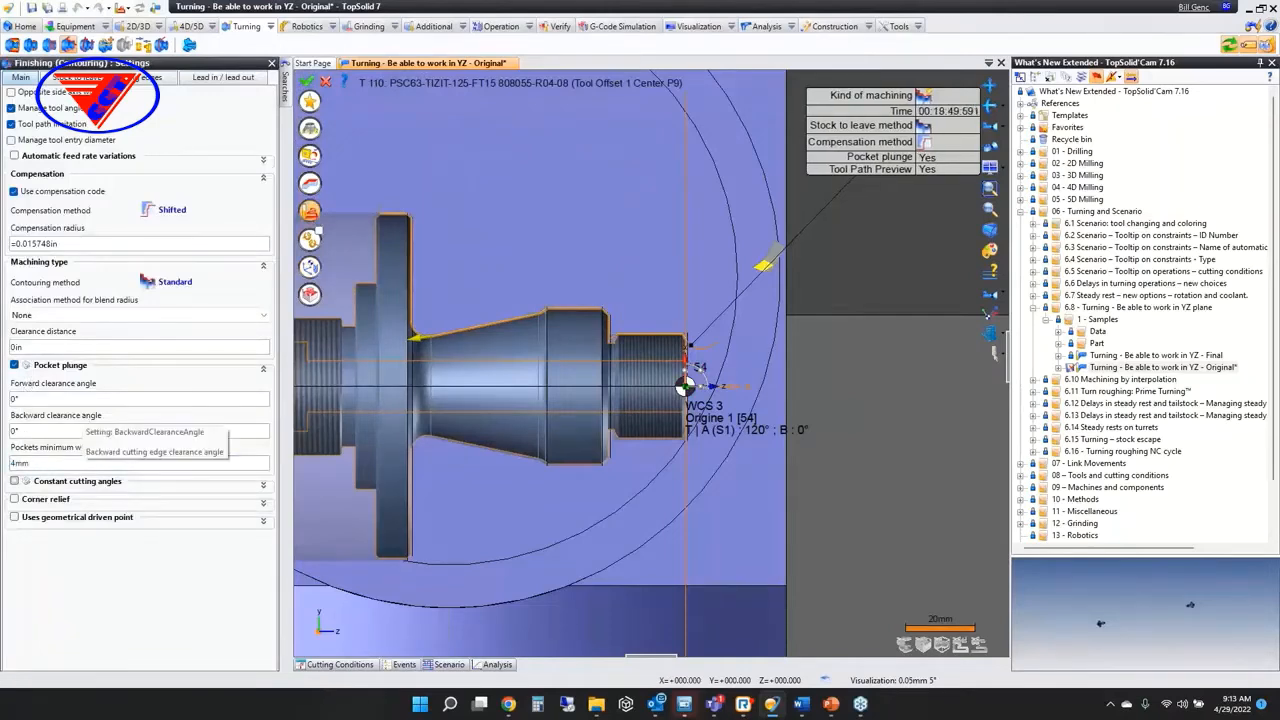
Set the pockets minimum width to 0 mm and examine the toolpath at the undercut behind the thread
{"action": "double_click", "coordinate": [22, 468]}
{"action": "type", "text": "0mm"}
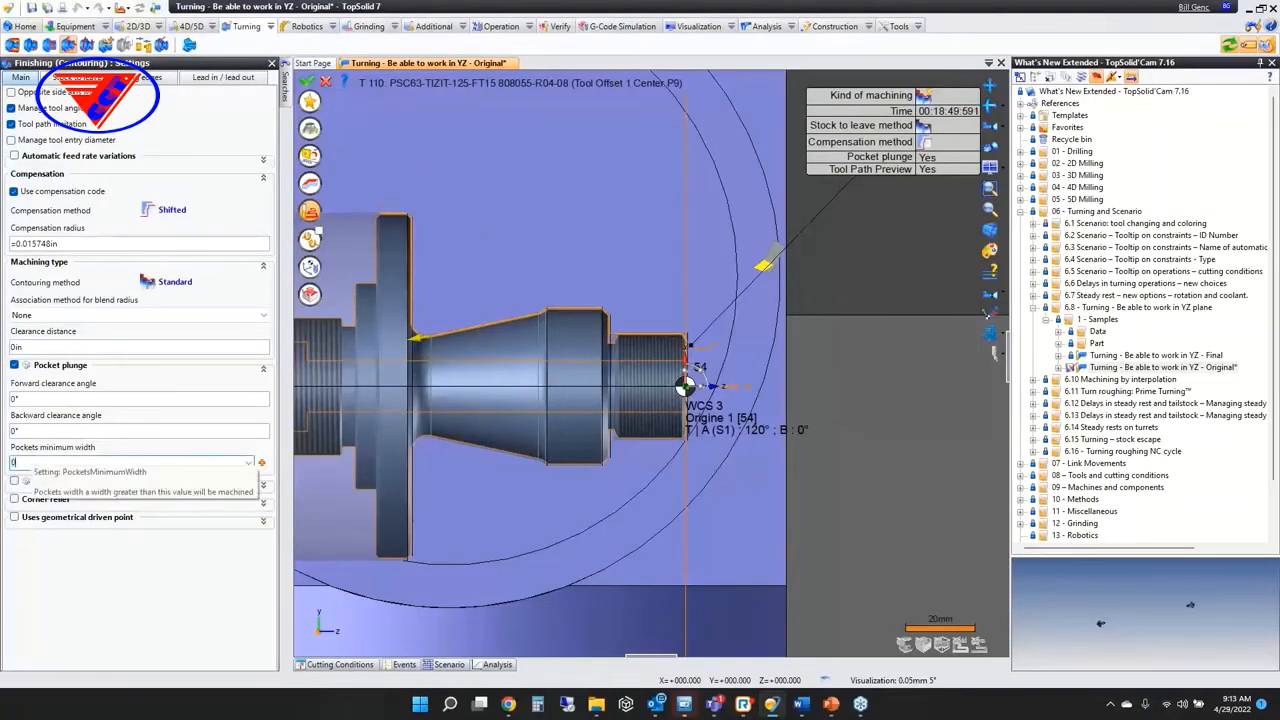
{"action": "key", "text": "Return"}
{"action": "scroll", "coordinate": [609, 341], "scroll_direction": "up", "scroll_amount": 5}
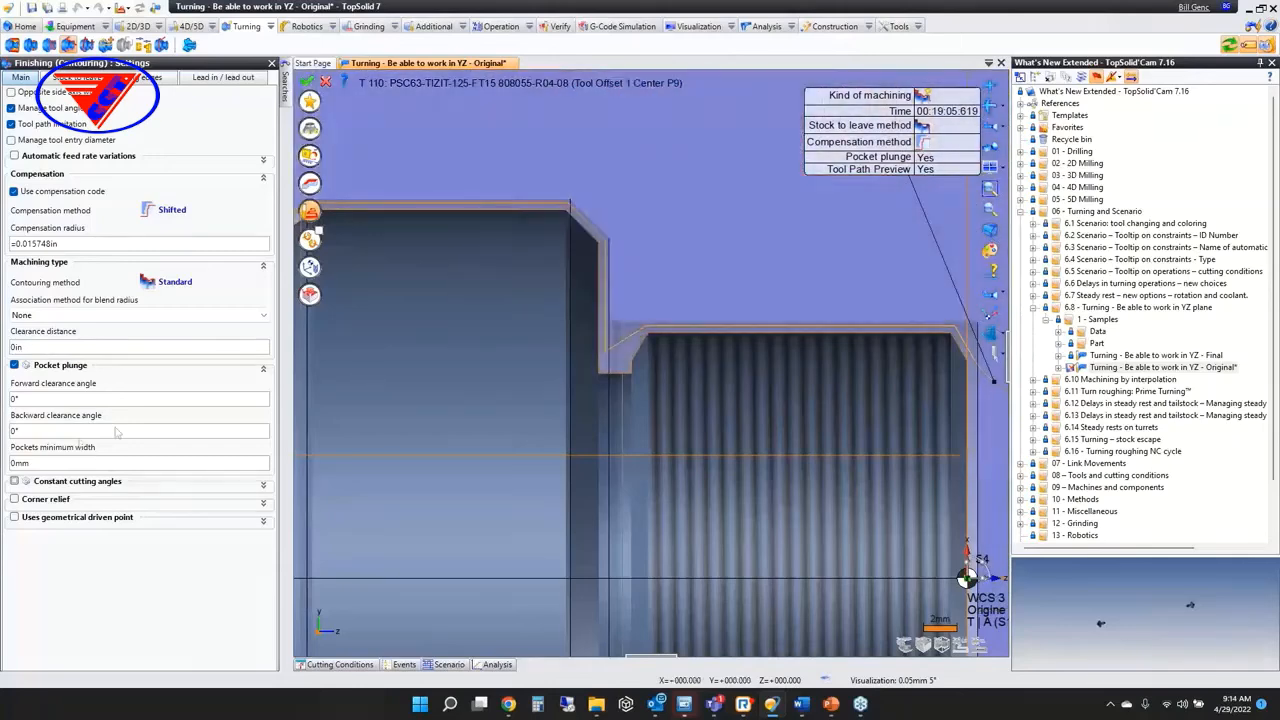
Return the pockets minimum width to 4 mm so the narrow undercut is skipped
{"action": "double_click", "coordinate": [28, 463]}
{"action": "type", "text": "4"}
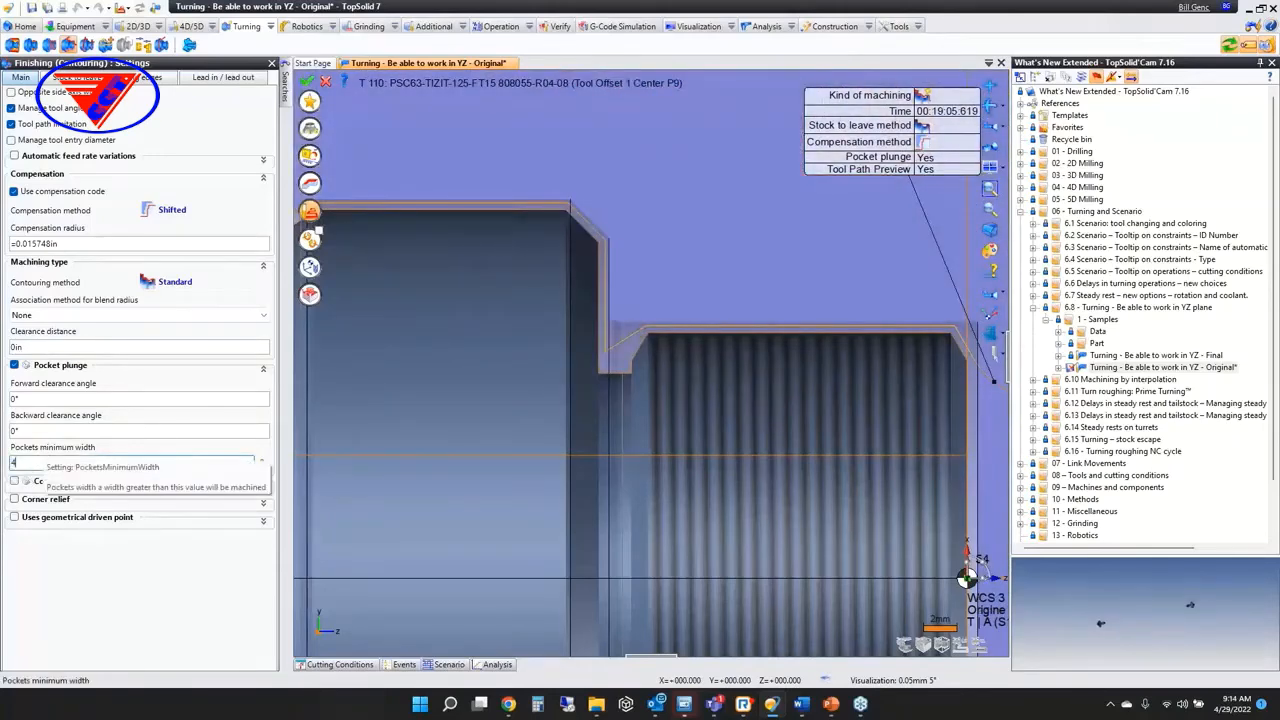
{"action": "key", "text": "Return"}
{"action": "scroll", "coordinate": [779, 333], "scroll_direction": "down", "scroll_amount": 5}
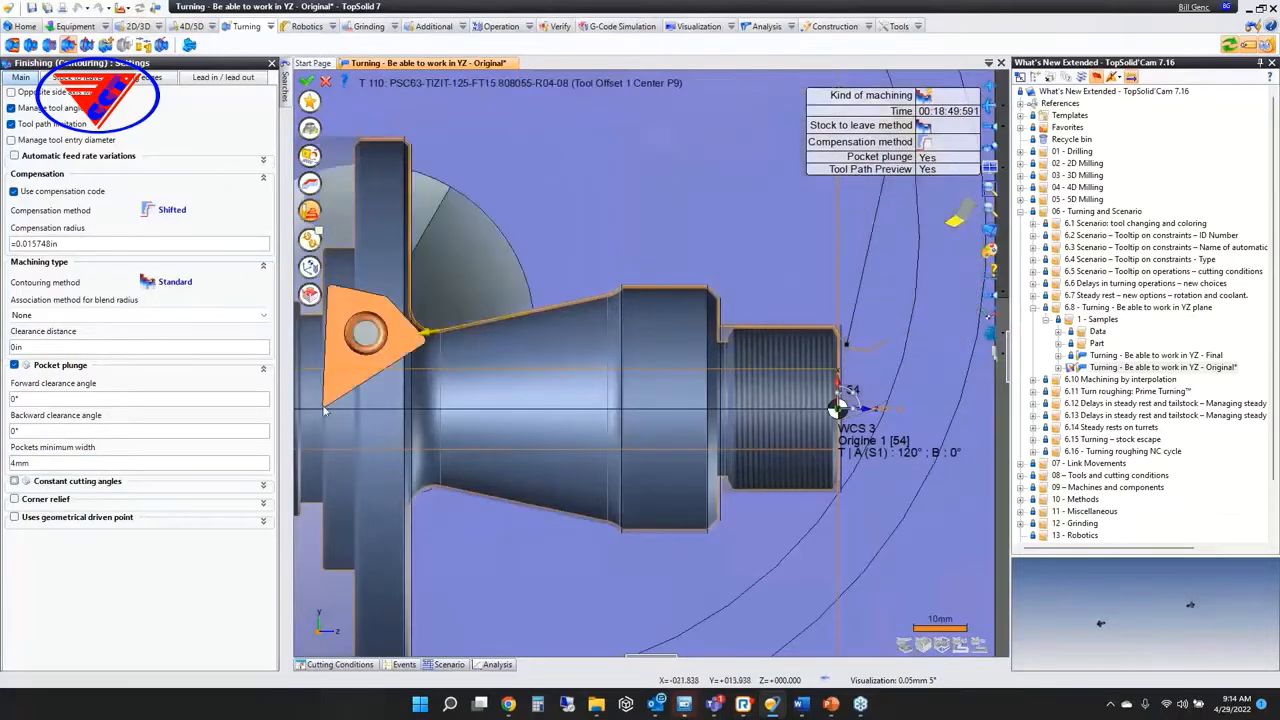
Enable Constant cutting angles for the finishing, validate the operation and simulate the resulting turn contouring
{"action": "left_click", "coordinate": [14, 481]}
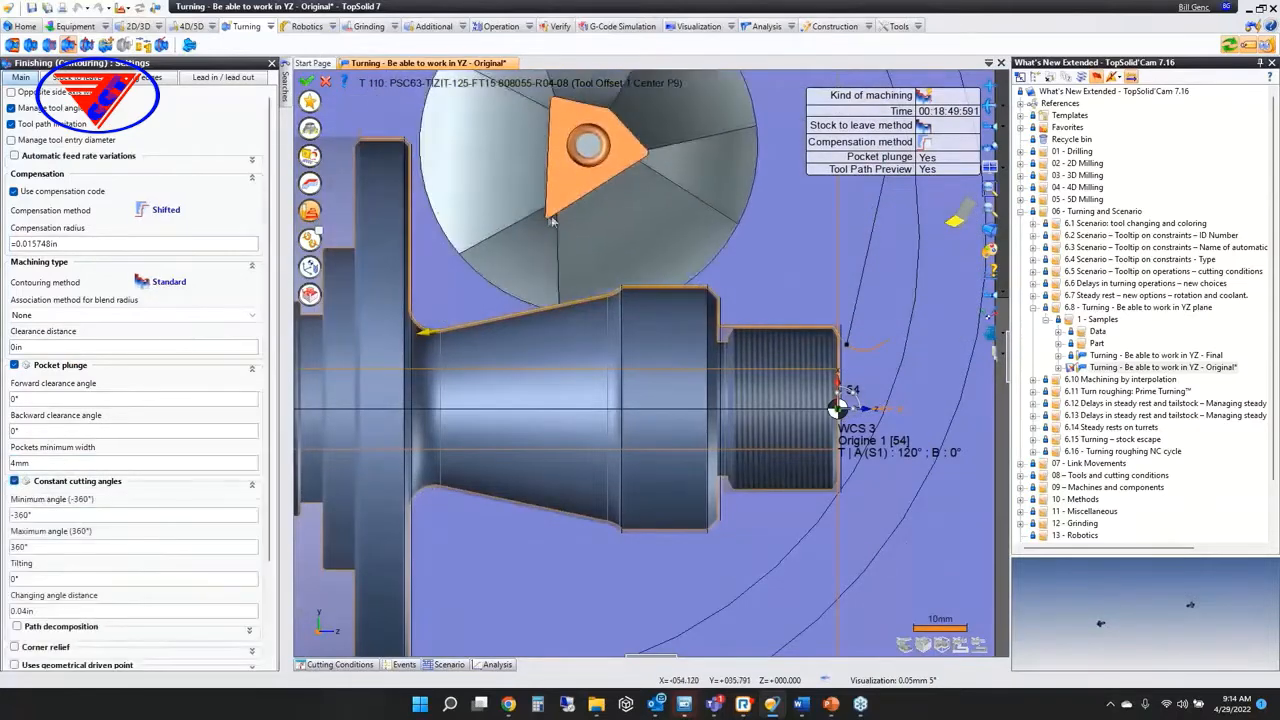
{"action": "left_click", "coordinate": [309, 81]}
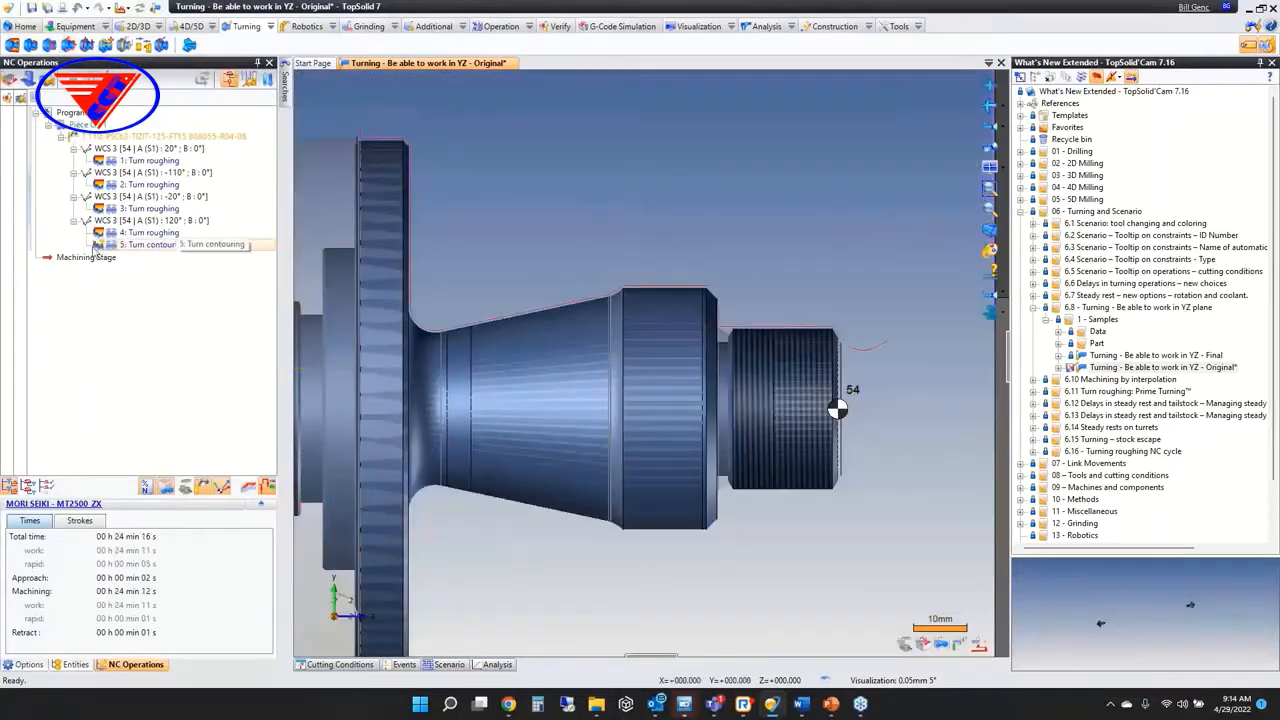
{"action": "double_click", "coordinate": [100, 247]}
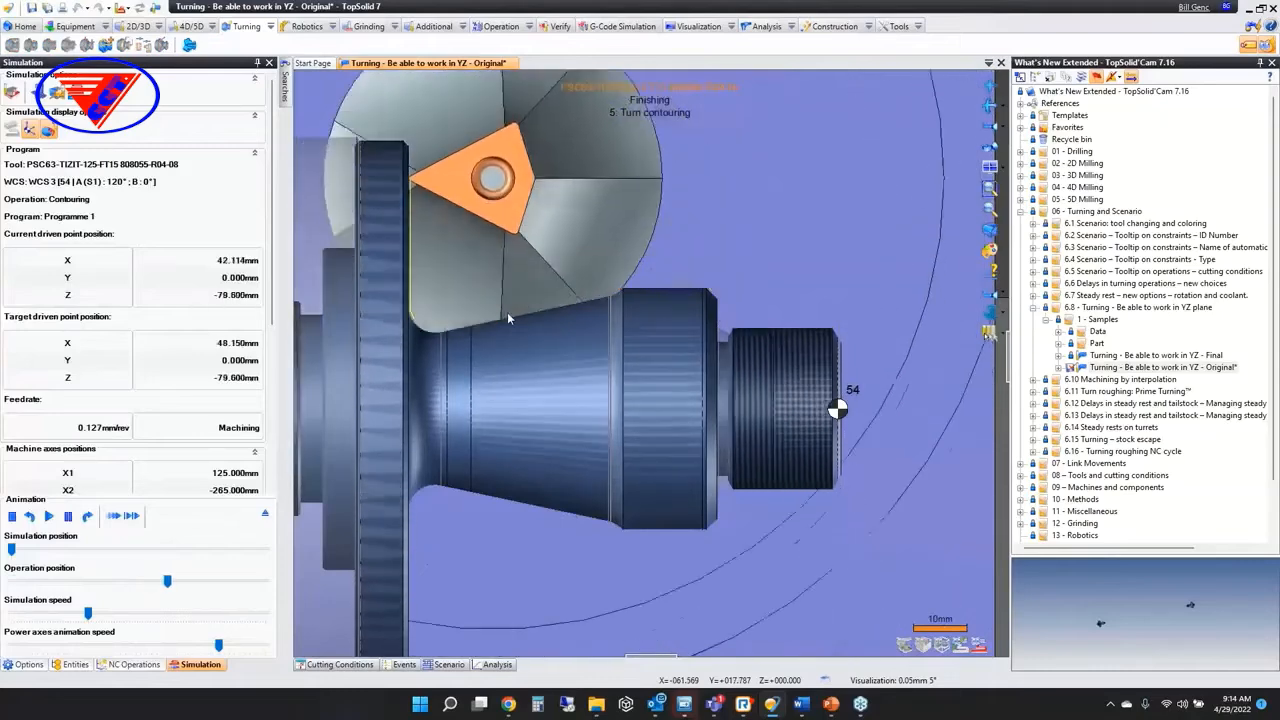
{"action": "key", "text": "Escape"}
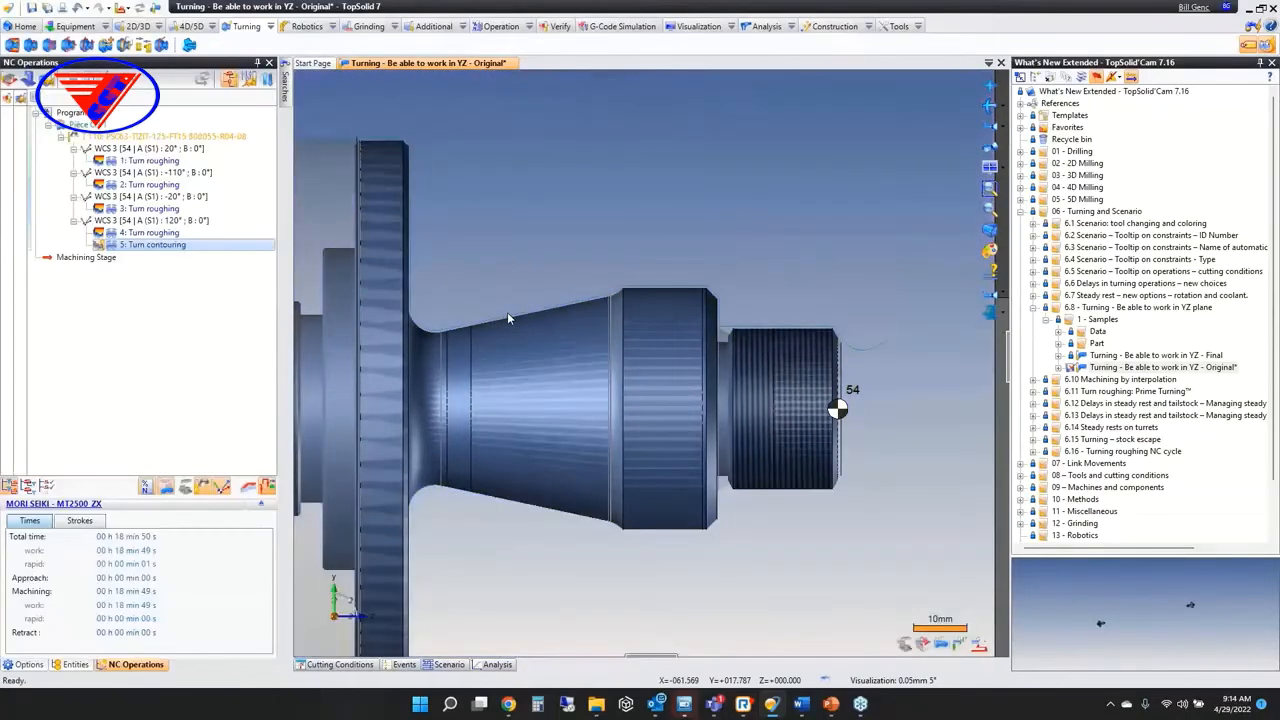
Open the normal editing for the Turn contouring operation and enable normals modification
{"action": "right_click", "coordinate": [163, 247]}
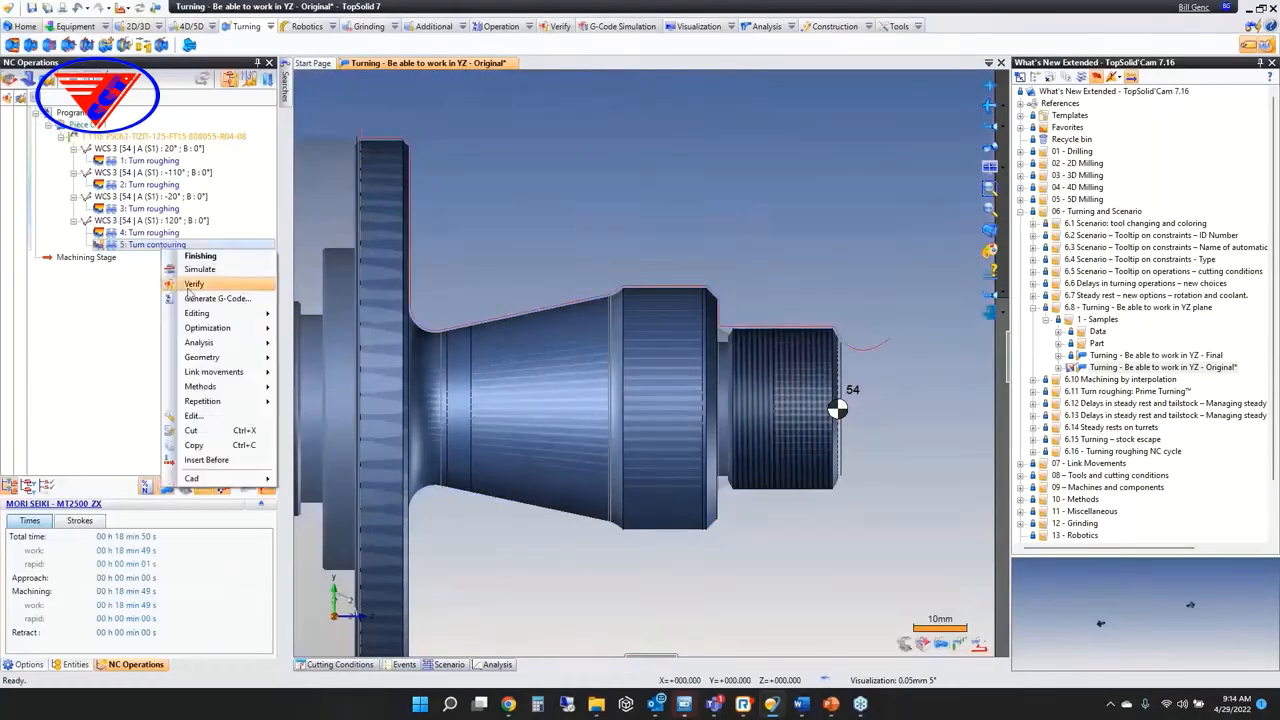
{"action": "mouse_move", "coordinate": [220, 328]}
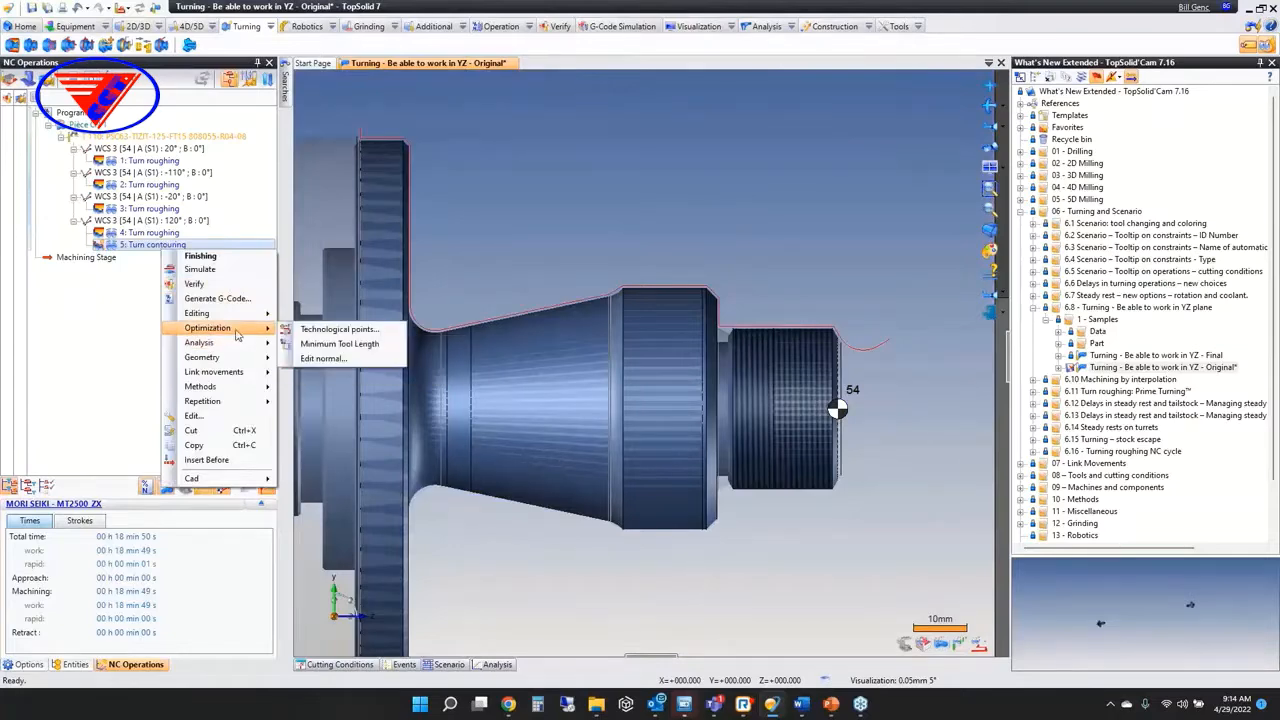
{"action": "left_click", "coordinate": [330, 356]}
{"action": "left_click", "coordinate": [305, 95]}
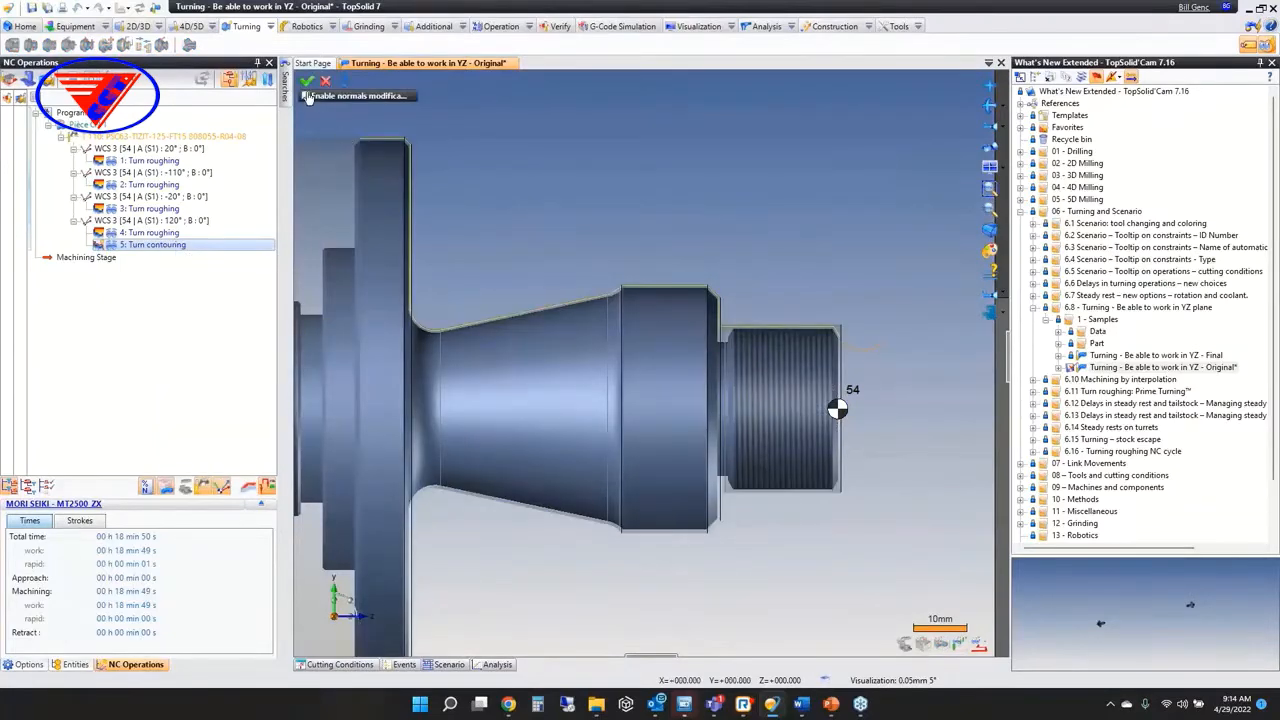
Delete the 90° normal at the thread's front chamfer and one of the two normals at the undercut corner
{"action": "middle_click_drag", "start_coordinate": [826, 315], "coordinate": [710, 282]}
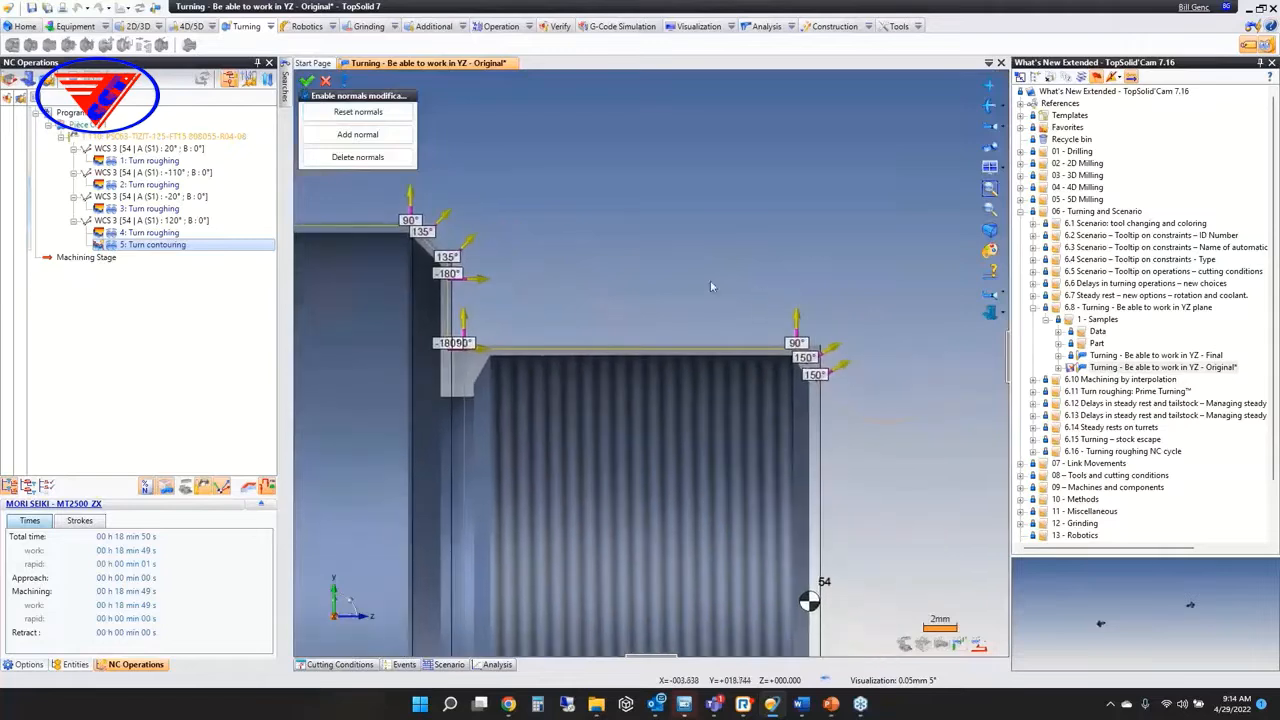
{"action": "left_click", "coordinate": [357, 157]}
{"action": "left_click", "coordinate": [796, 318]}
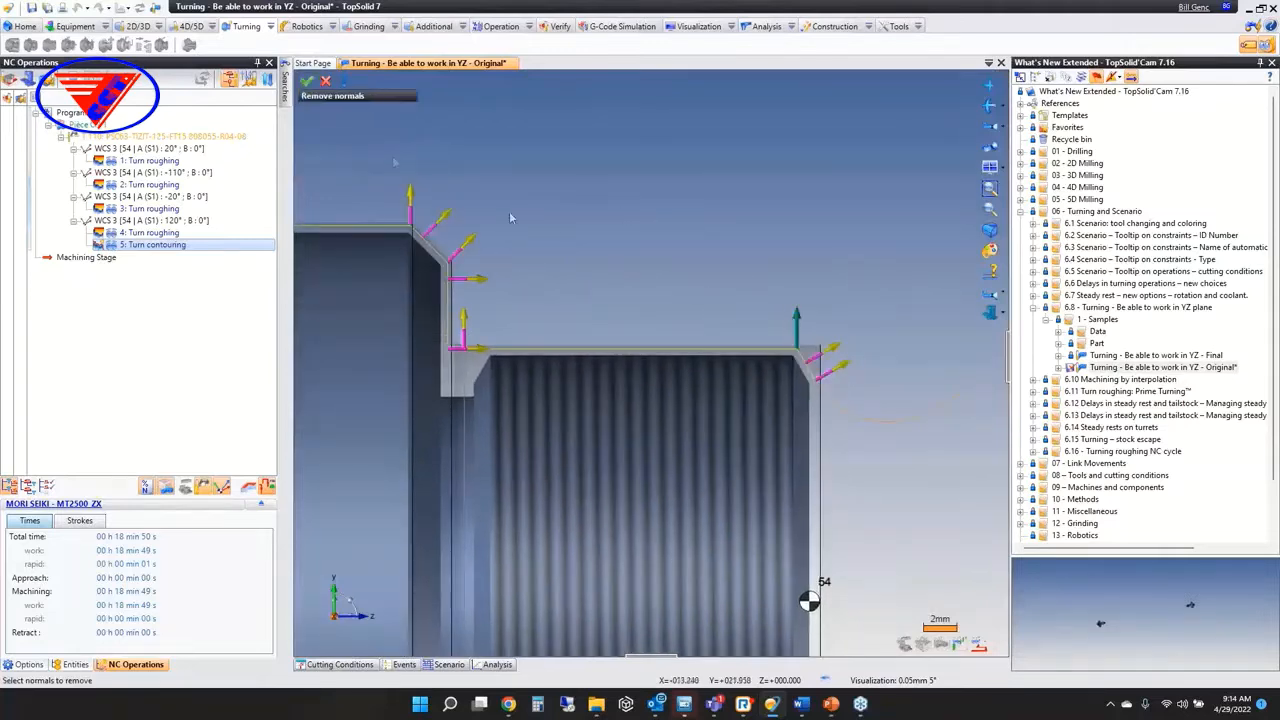
{"action": "left_click", "coordinate": [306, 86]}
{"action": "left_click", "coordinate": [340, 157]}
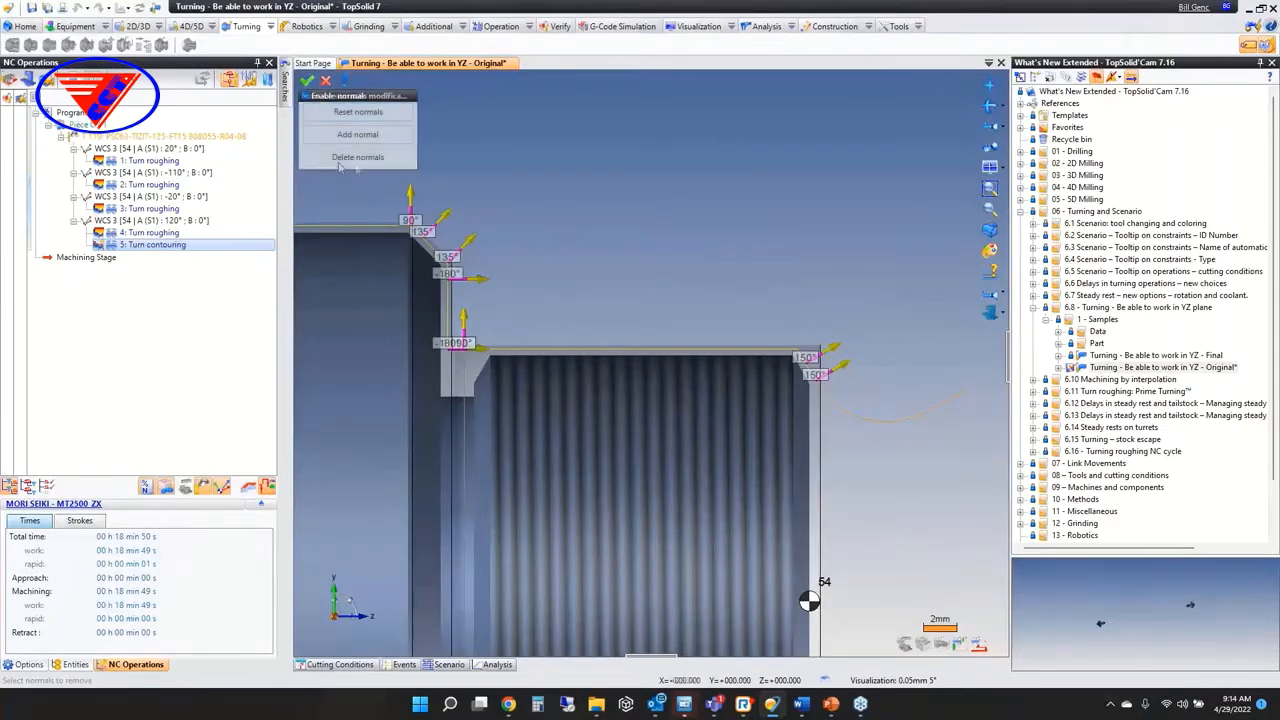
{"action": "left_click", "coordinate": [306, 80]}
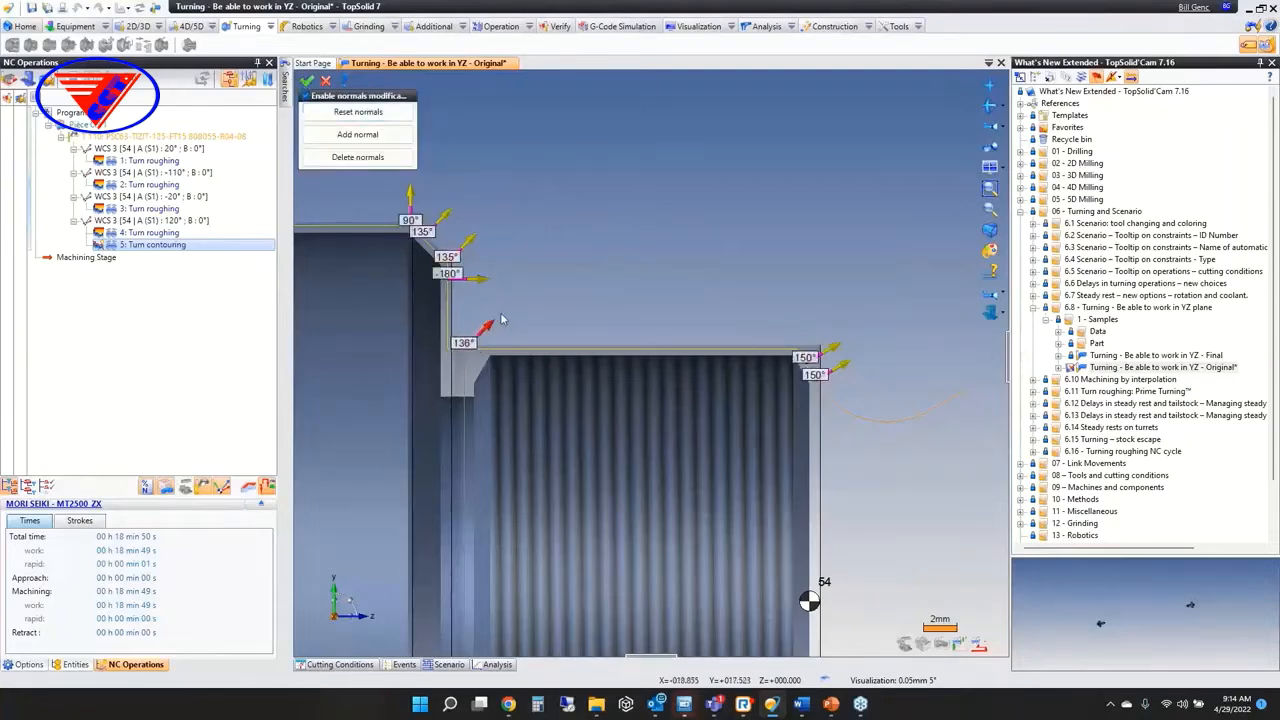
Rotate the undercut-corner normal to about 140° and the flange-fillet normals to about 116°, 122° and 142°, and validate the edited normals
{"action": "left_click_drag", "start_coordinate": [502, 319], "coordinate": [483, 274]}
{"action": "middle_click_drag", "start_coordinate": [498, 219], "coordinate": [629, 207]}
{"action": "scroll", "coordinate": [560, 295], "scroll_direction": "down", "scroll_amount": 5}
{"action": "scroll", "coordinate": [495, 313], "scroll_direction": "up", "scroll_amount": 6}
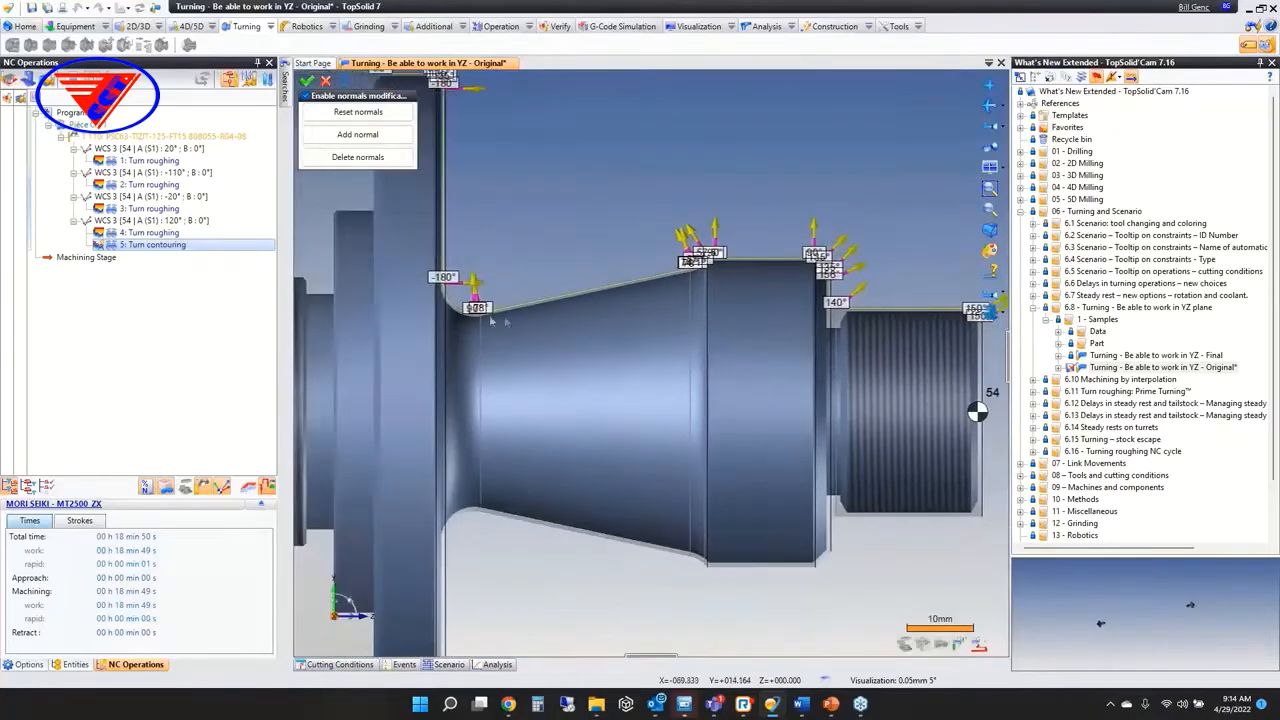
{"action": "mouse_move", "coordinate": [520, 333]}
{"action": "left_mouse_down"}
{"action": "mouse_move", "coordinate": [557, 325]}
{"action": "mouse_move", "coordinate": [550, 316]}
{"action": "mouse_move", "coordinate": [514, 337]}
{"action": "left_mouse_up"}
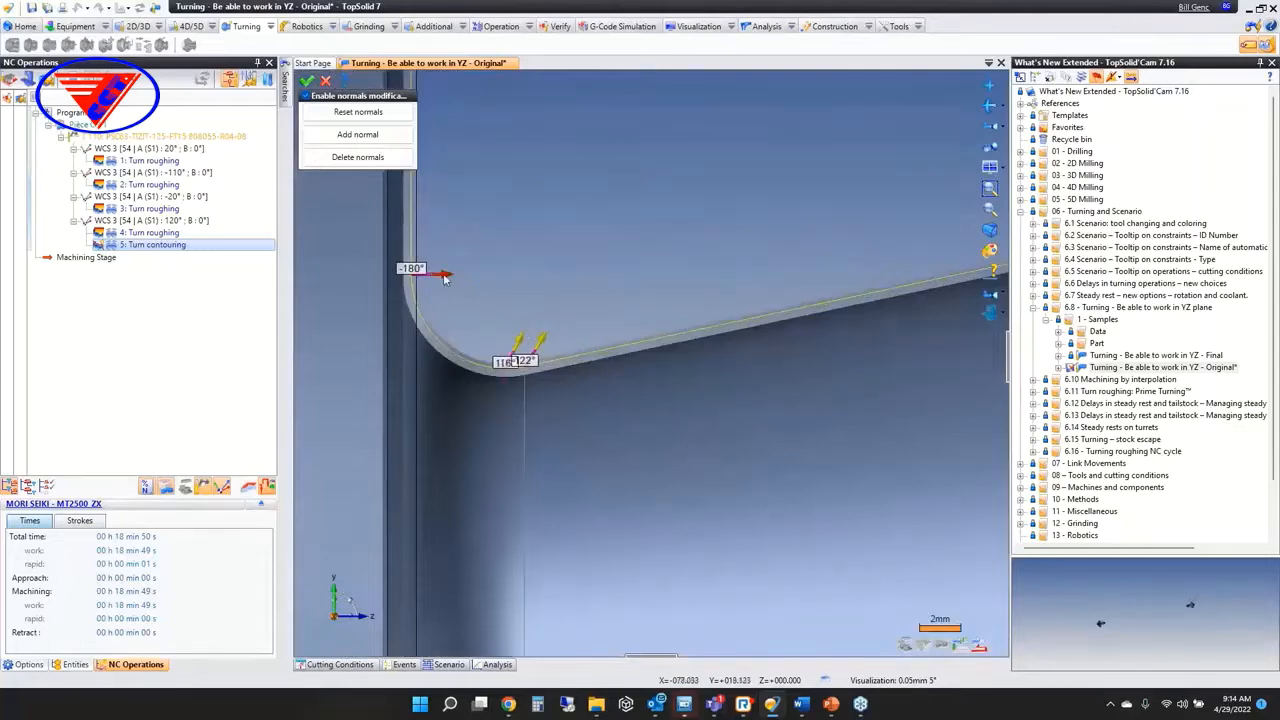
{"action": "left_click_drag", "start_coordinate": [446, 279], "coordinate": [444, 256]}
{"action": "scroll", "coordinate": [513, 304], "scroll_direction": "down", "scroll_amount": 5}
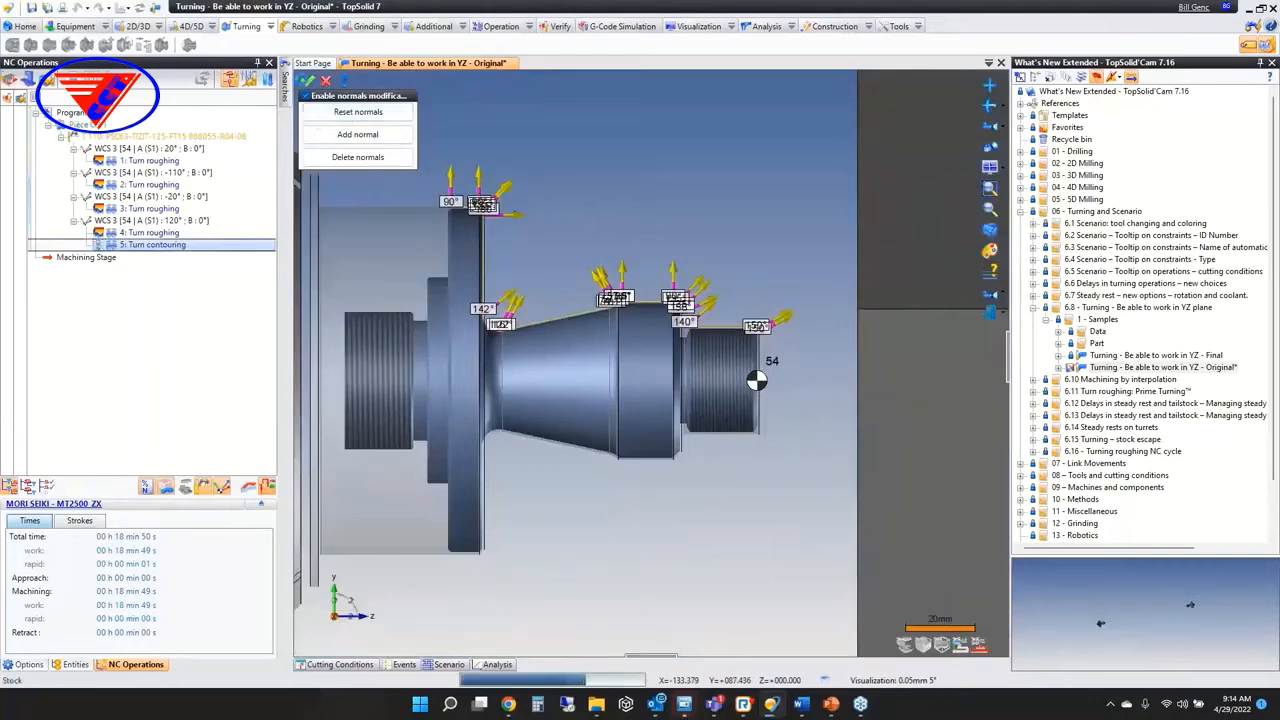
{"action": "left_click", "coordinate": [307, 80]}
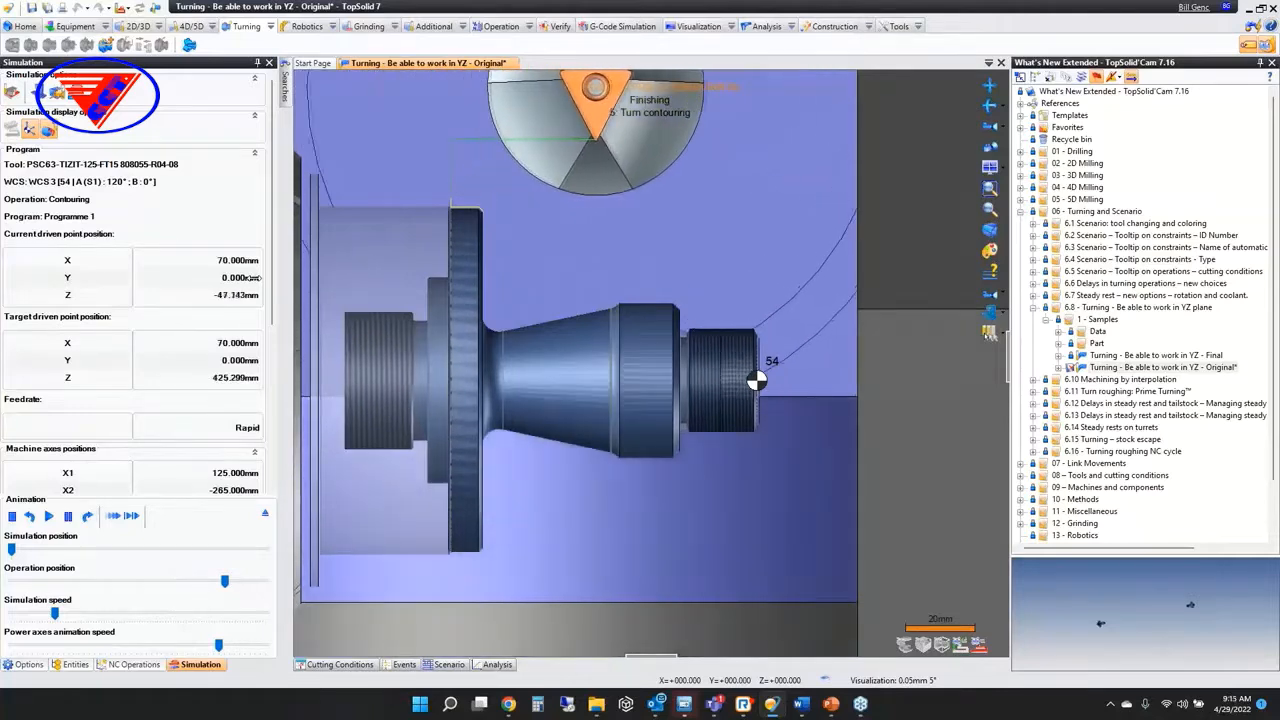
End the contouring simulation and close the Turning - Be able to work in YZ - Original document without saving
{"action": "key", "text": "Escape"}
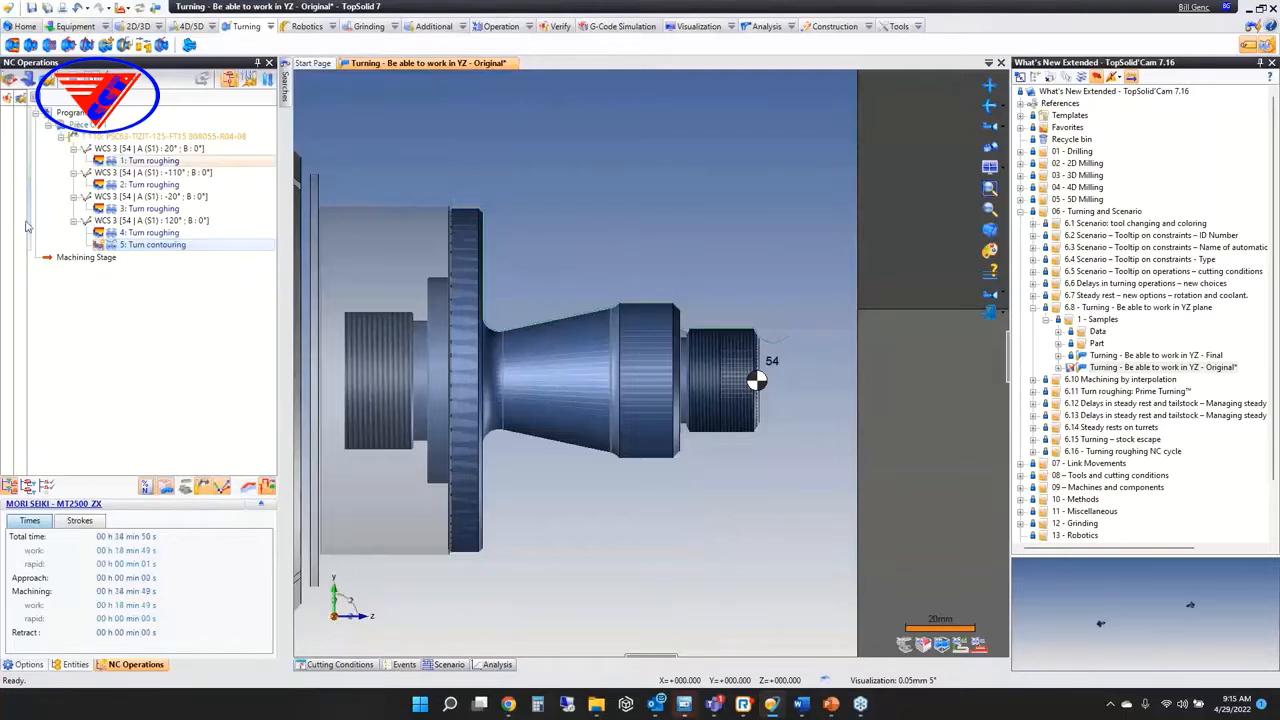
{"action": "middle_click", "coordinate": [414, 64]}
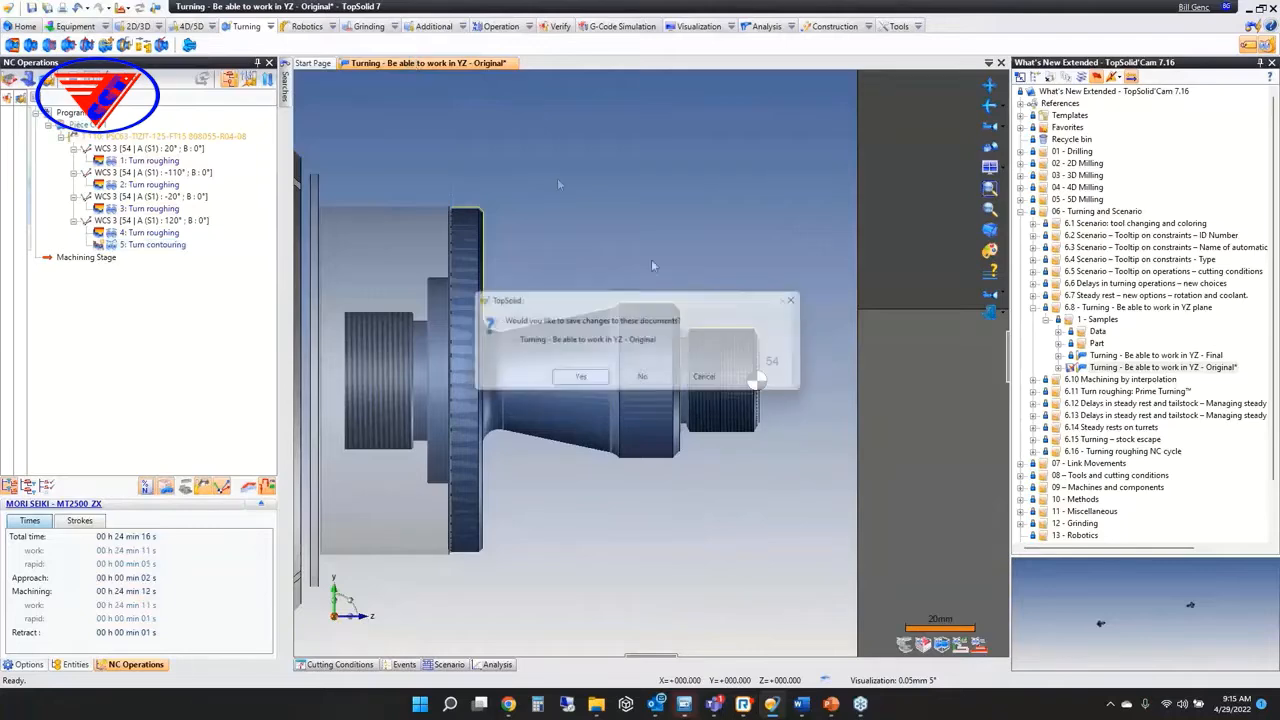
{"action": "left_click", "coordinate": [662, 380]}
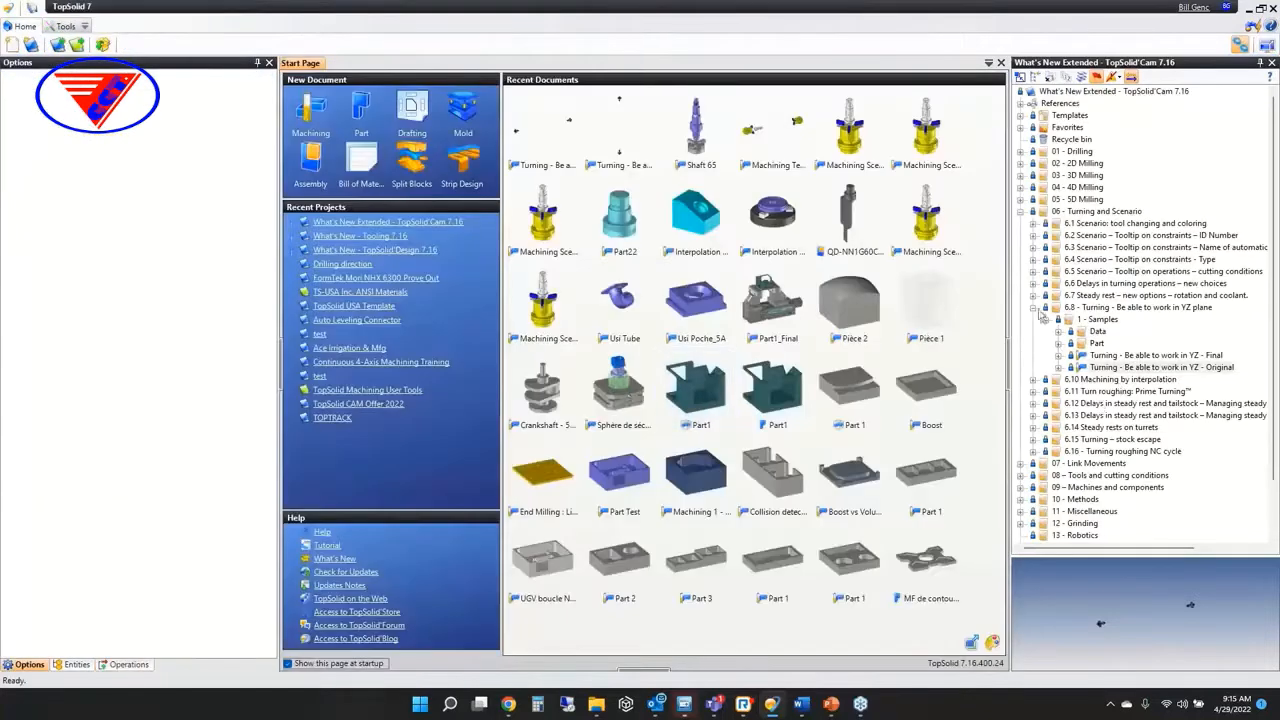
Open the Interpolation Turning 1 machining document from the 6.10 Machining by interpolation samples and refresh it
{"action": "left_click", "coordinate": [1034, 309]}
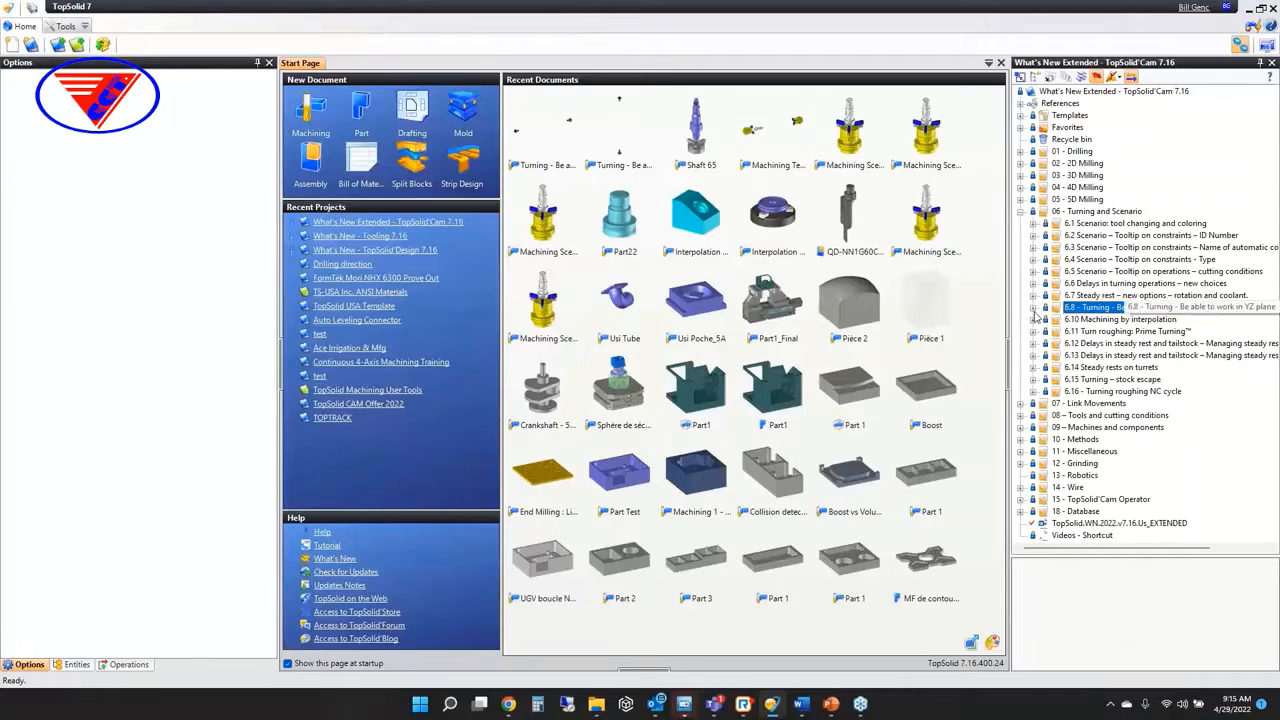
{"action": "left_click", "coordinate": [1034, 320]}
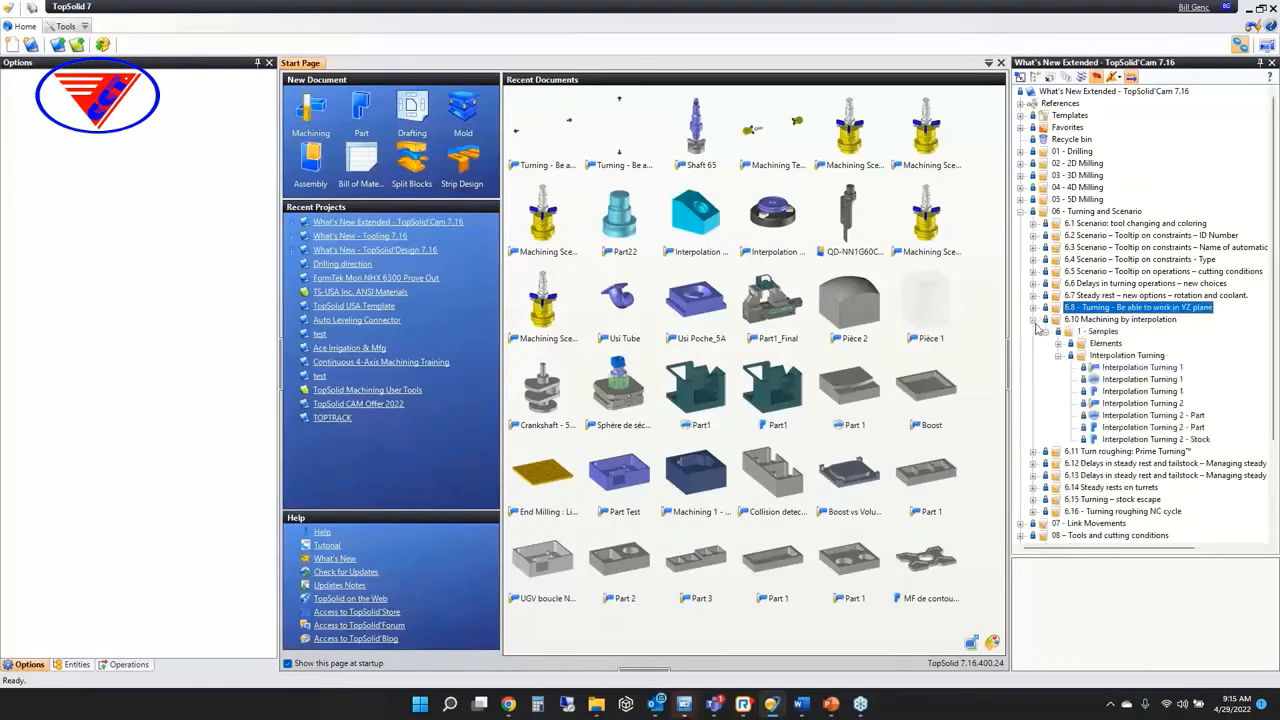
{"action": "double_click", "coordinate": [1141, 367]}
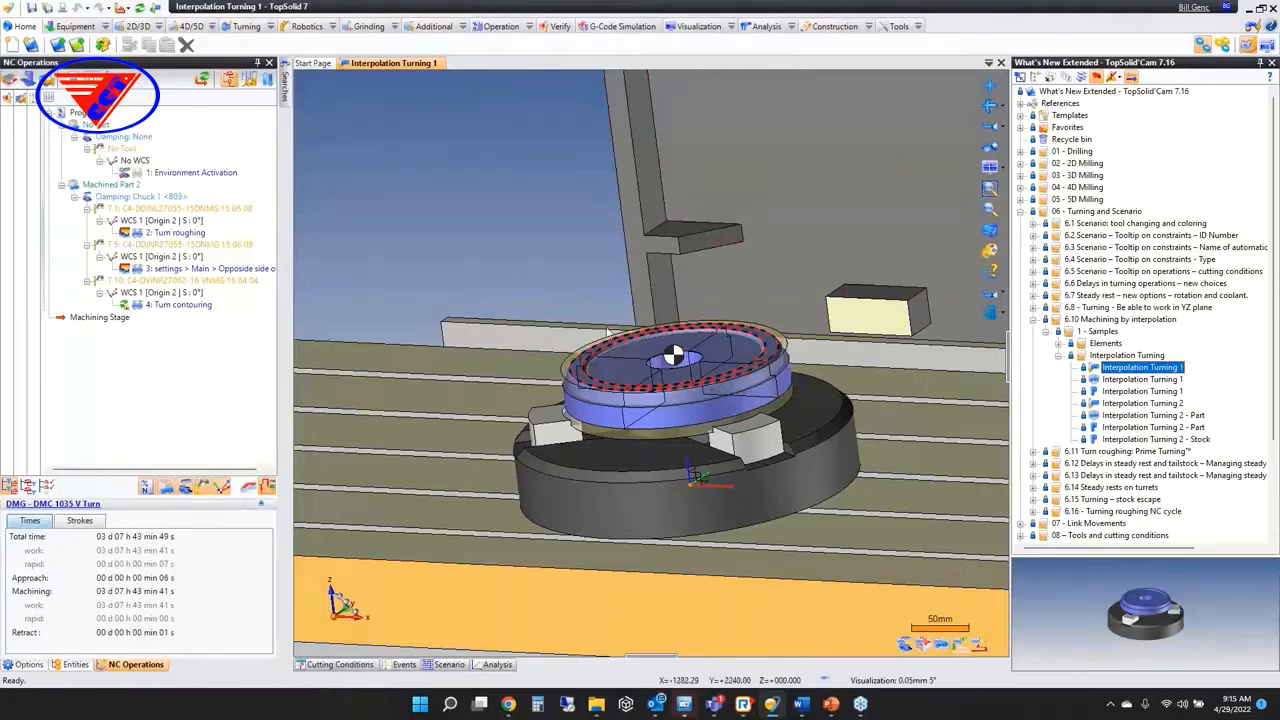
{"action": "left_click", "coordinate": [150, 8]}
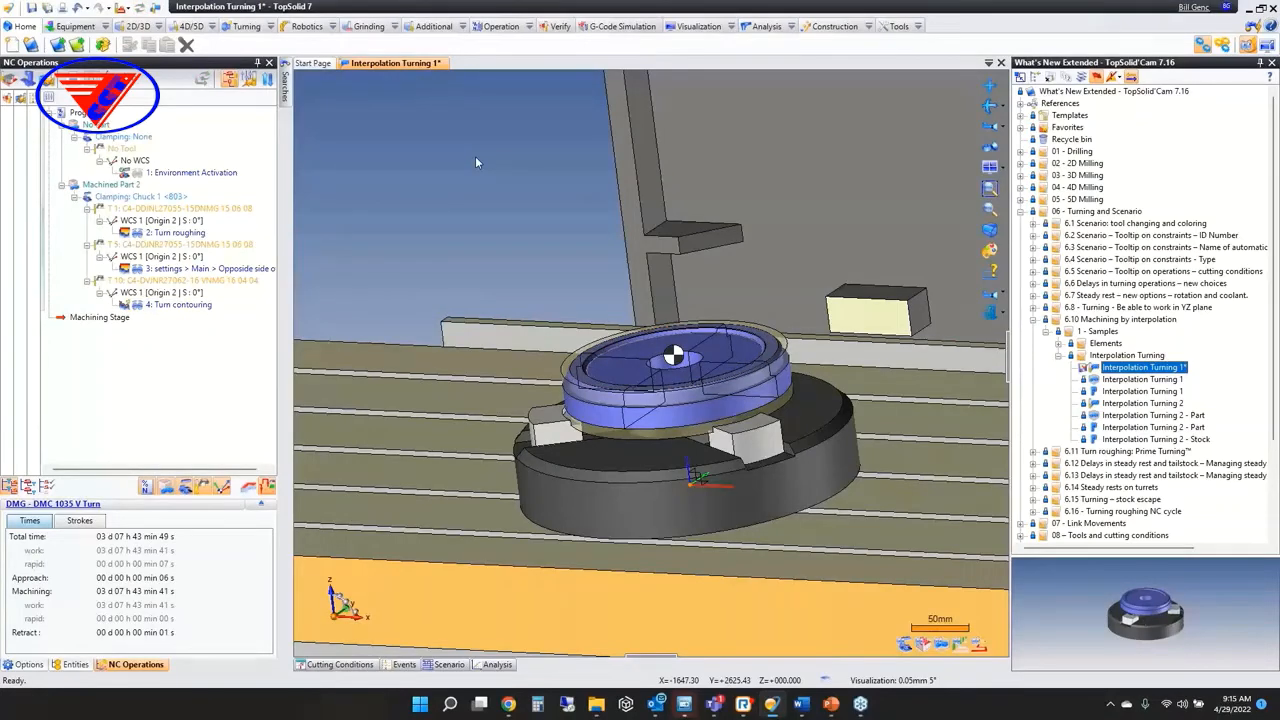
Simulate the Turn roughing operation of Interpolation Turning 1 with the whole machine in view
{"action": "scroll", "coordinate": [537, 403], "scroll_direction": "down", "scroll_amount": 5}
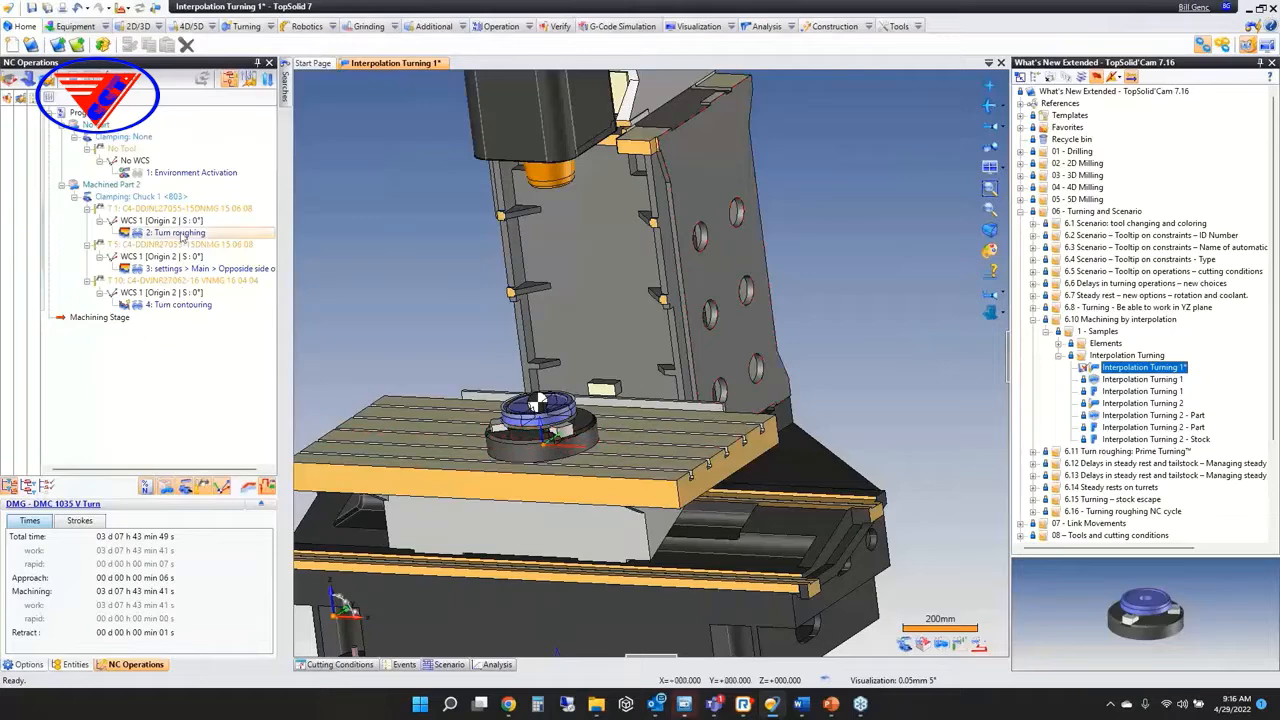
{"action": "double_click", "coordinate": [124, 232]}
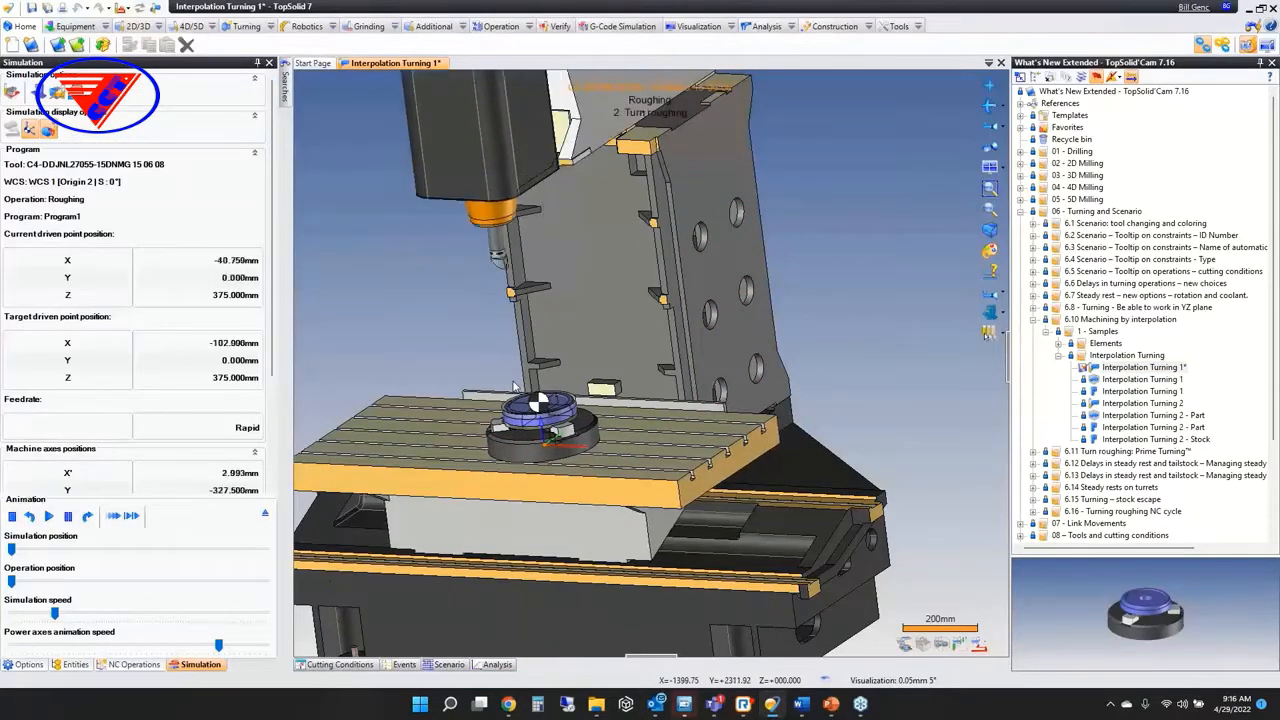
Move the machining stage back to just after Environment Activation and start a turning Roughing operation on the round part, reviewing the tool choice
{"action": "scroll", "coordinate": [592, 418], "scroll_direction": "up", "scroll_amount": 5}
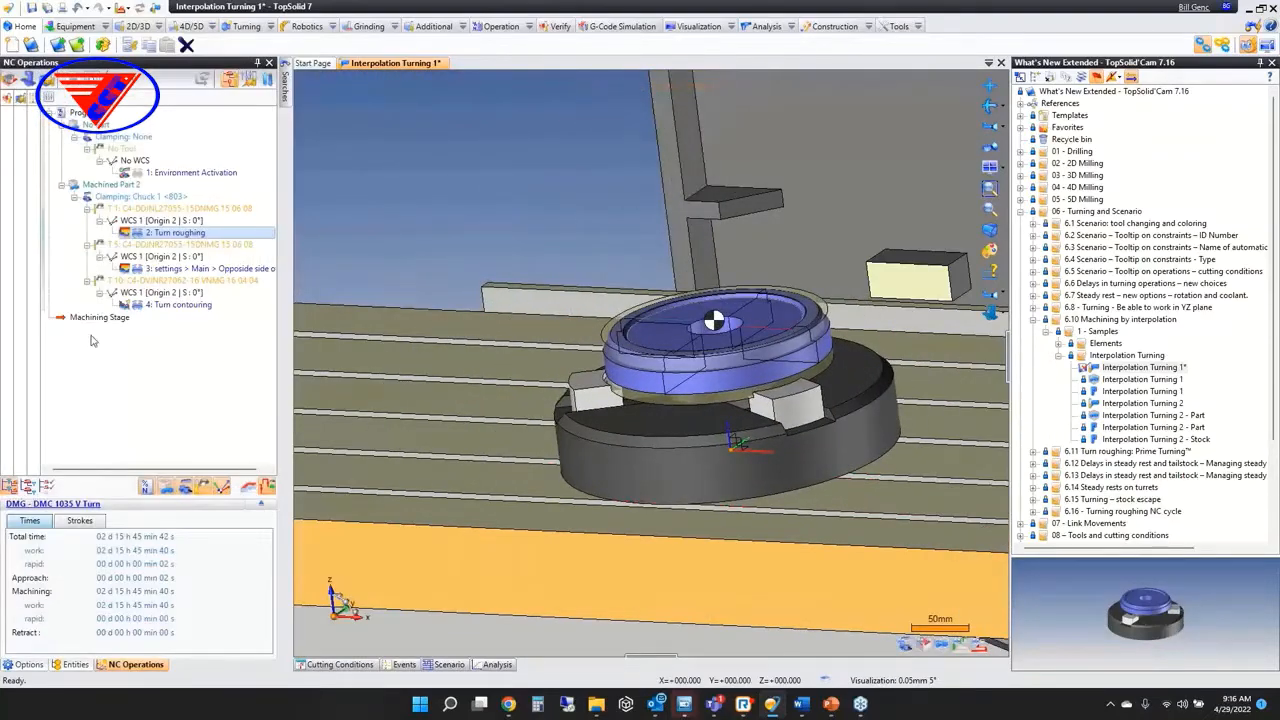
{"action": "left_click", "coordinate": [99, 317]}
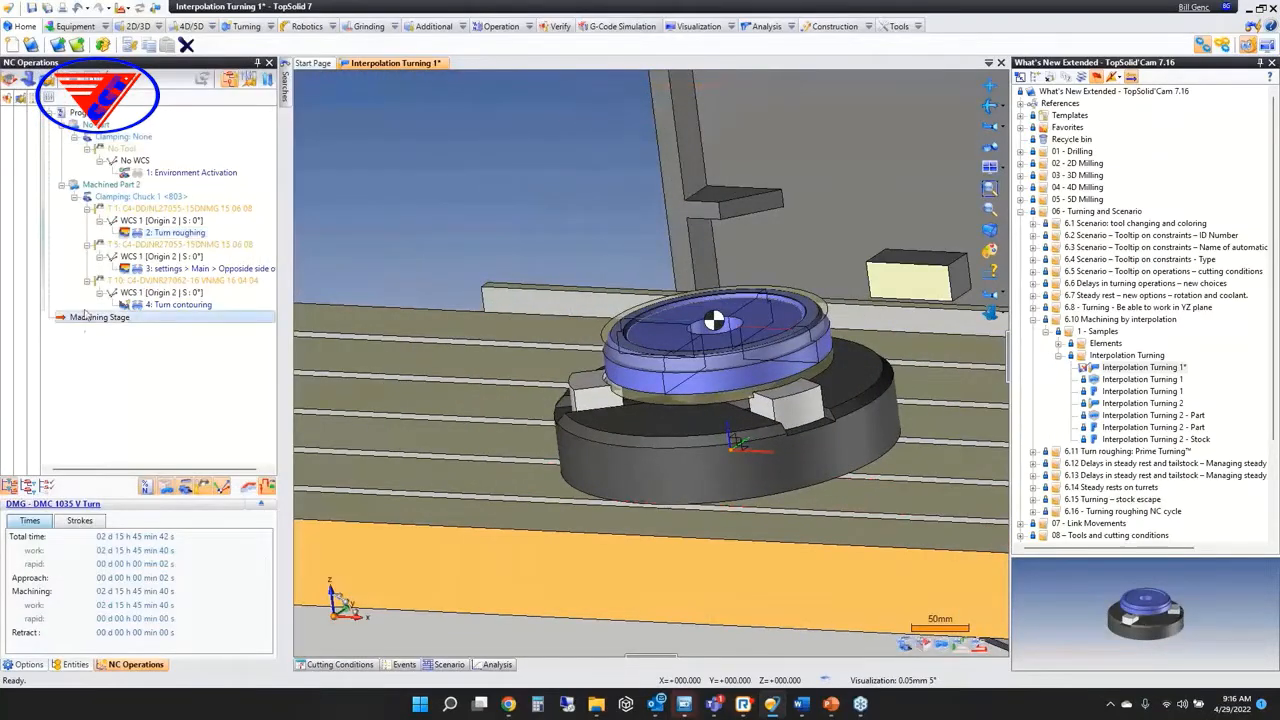
{"action": "right_click", "coordinate": [802, 325]}
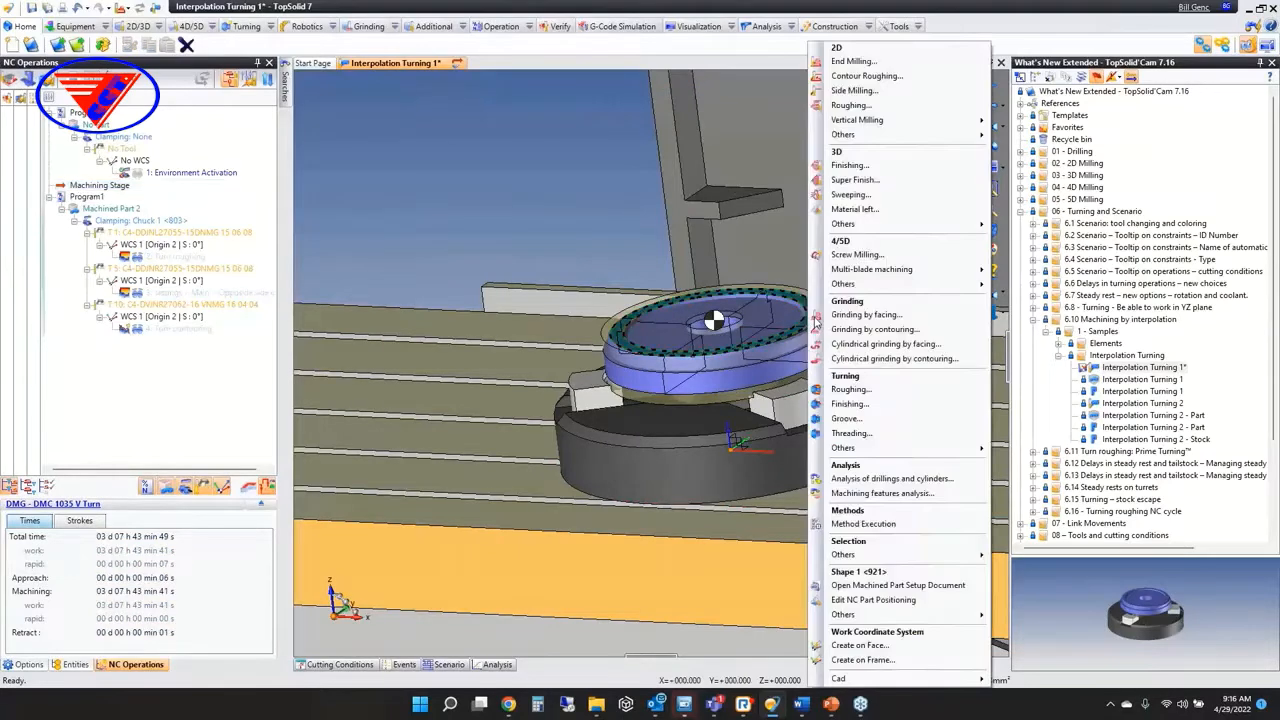
{"action": "left_click", "coordinate": [889, 391]}
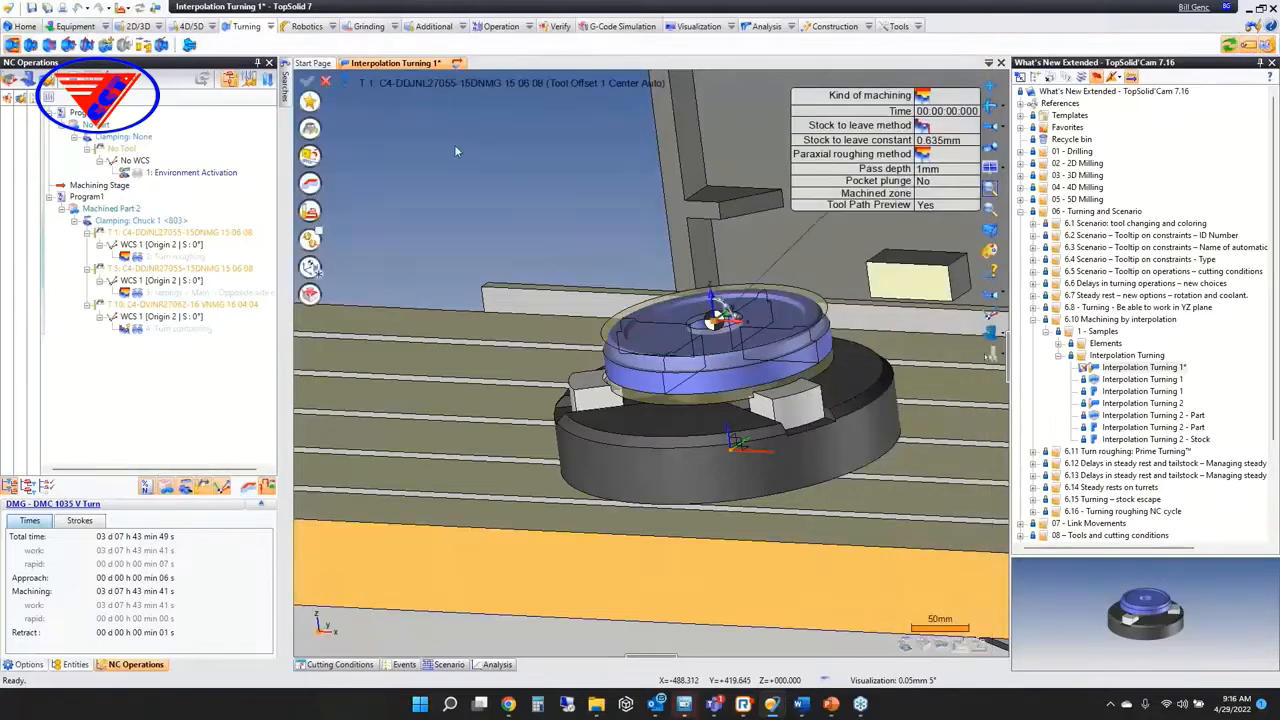
{"action": "left_click", "coordinate": [311, 129]}
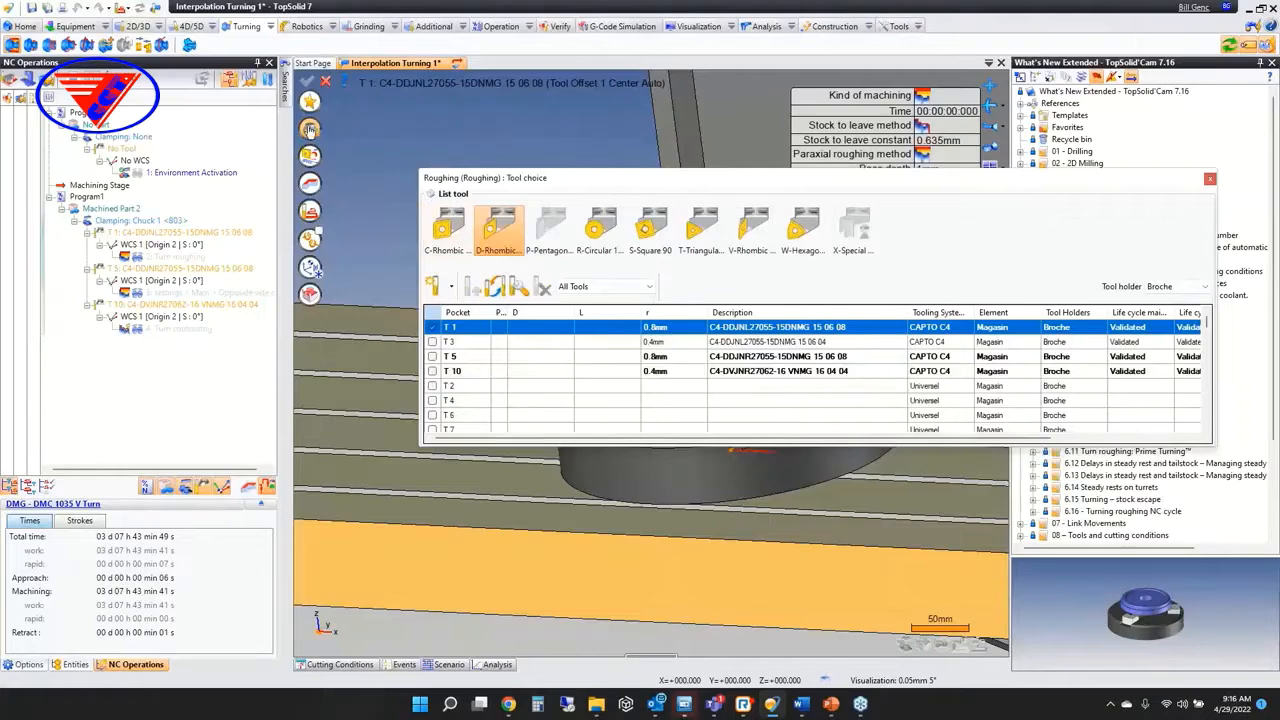
{"action": "left_click", "coordinate": [311, 129]}
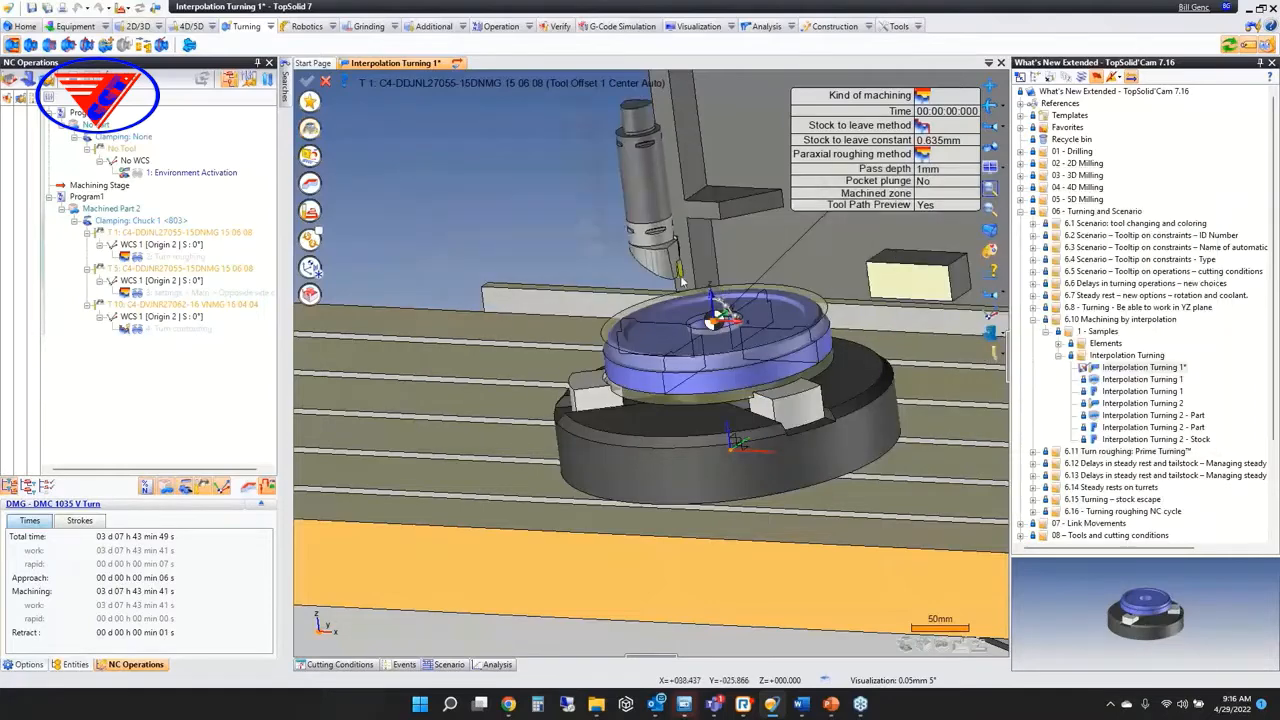
Set the roughing's multi-axis type to Interpolation turning with the only axis offered, and validate the operation
{"action": "left_click", "coordinate": [311, 240]}
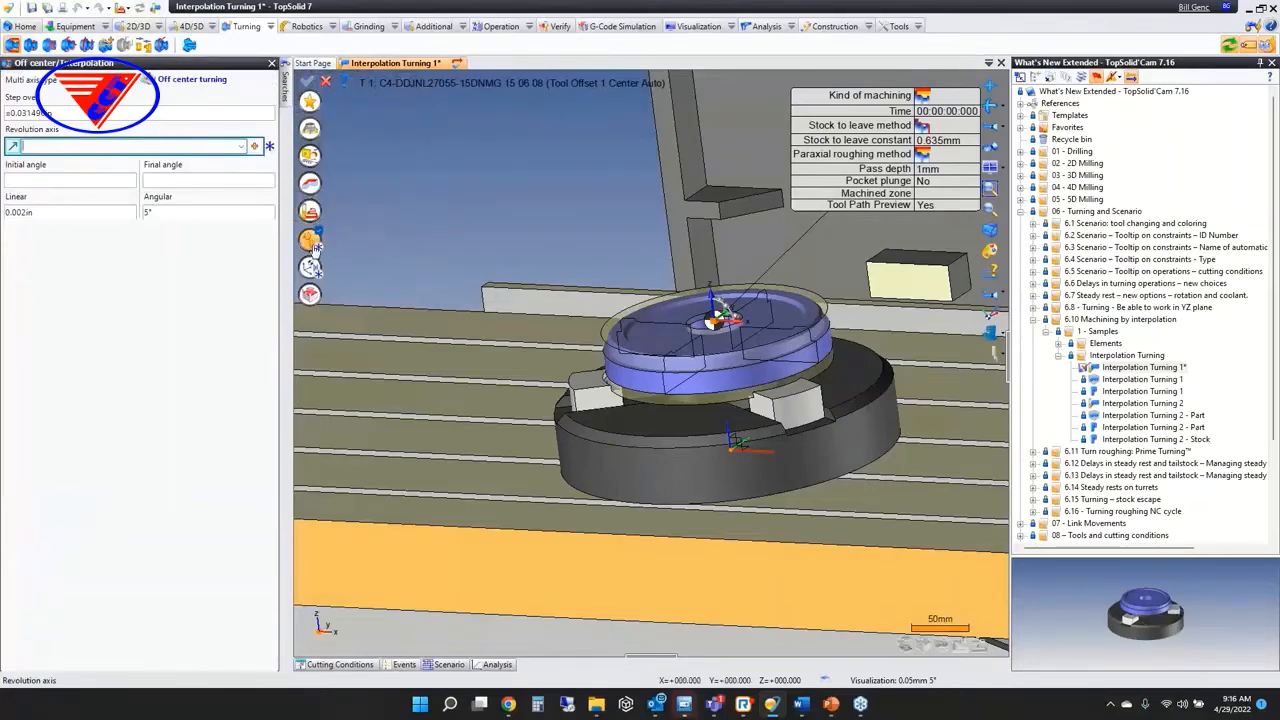
{"action": "left_click", "coordinate": [203, 89]}
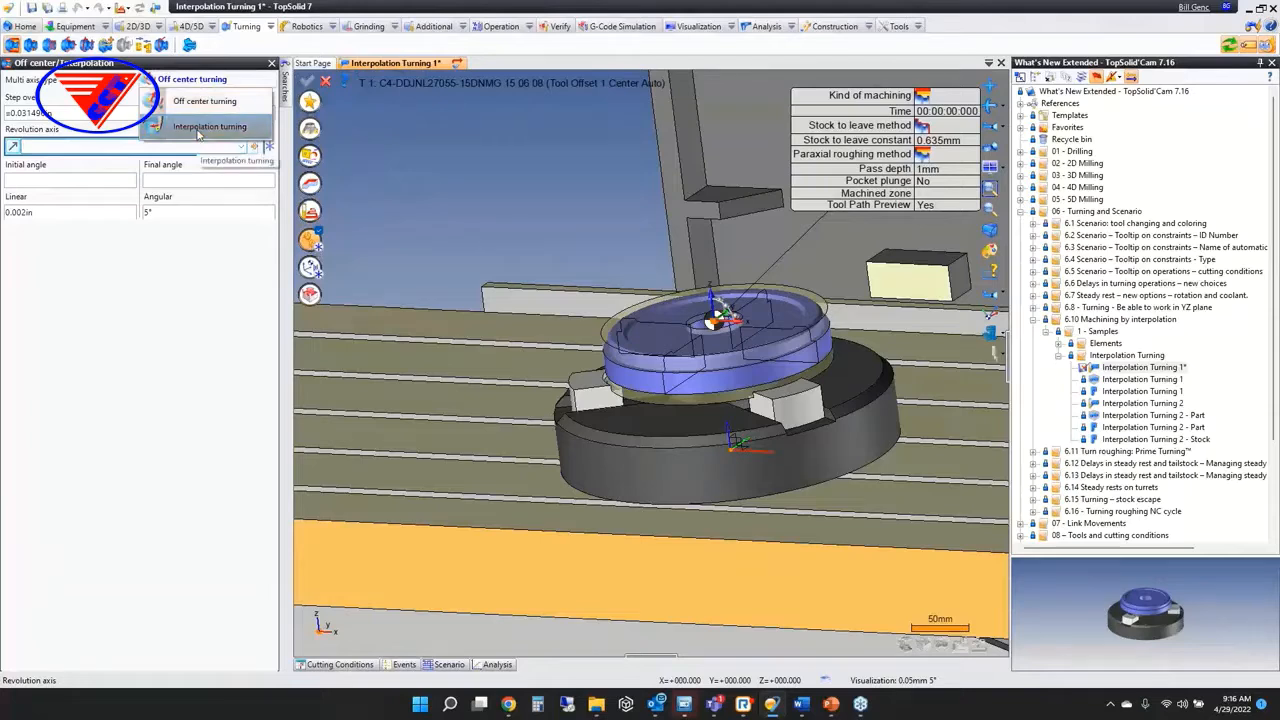
{"action": "left_click", "coordinate": [198, 130]}
{"action": "left_click", "coordinate": [241, 146]}
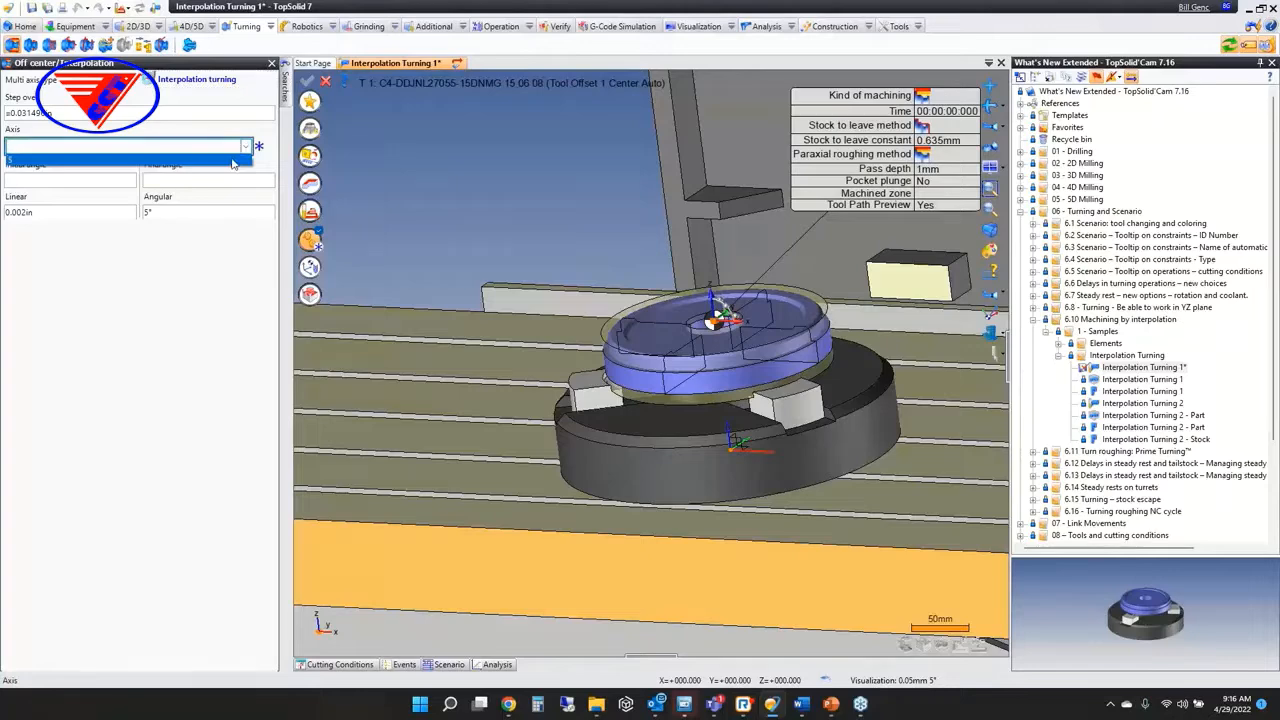
{"action": "left_click", "coordinate": [232, 160]}
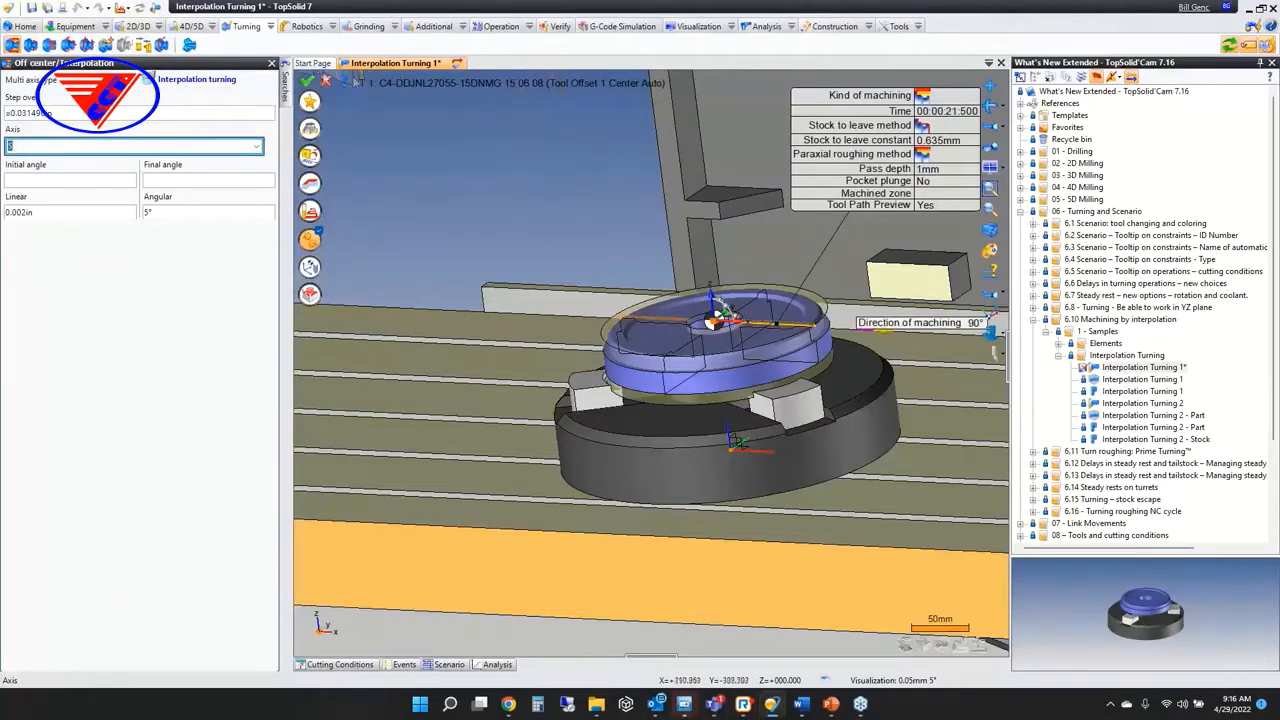
{"action": "left_click", "coordinate": [307, 80]}
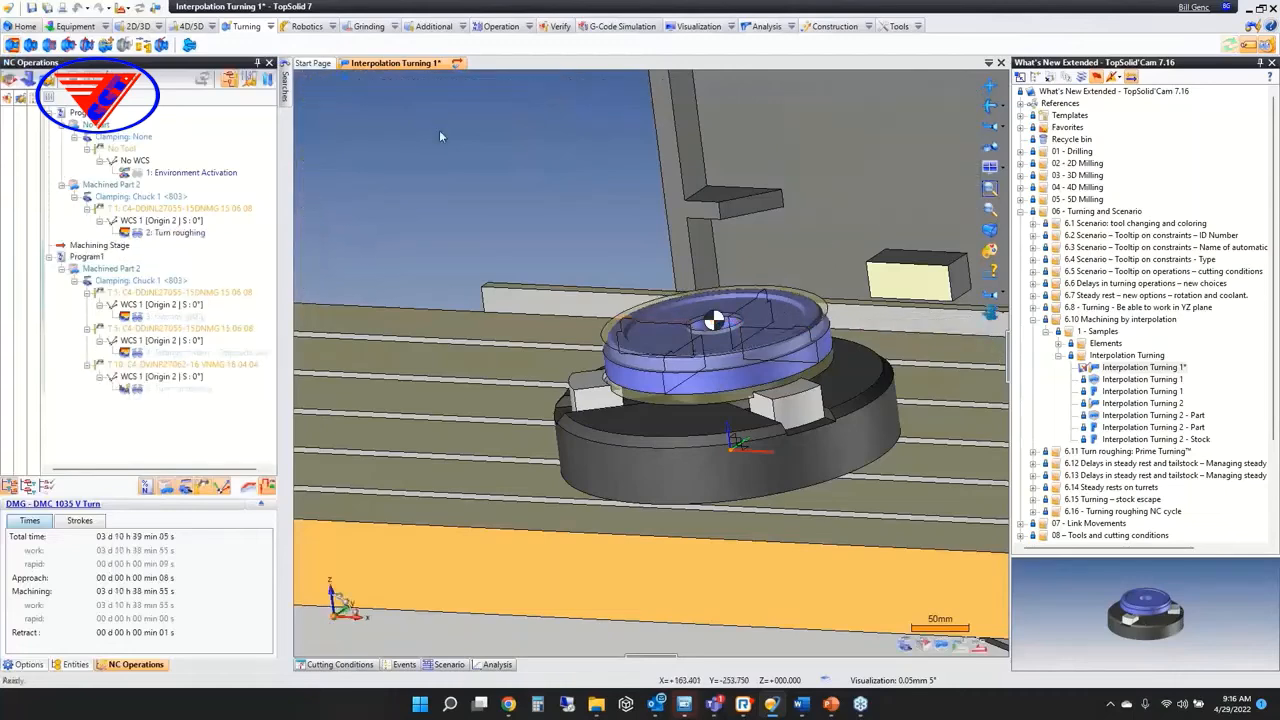
Set the new Turn roughing's direction of machining to -90°, simulating the operation before and after the change
{"action": "left_click", "coordinate": [124, 248]}
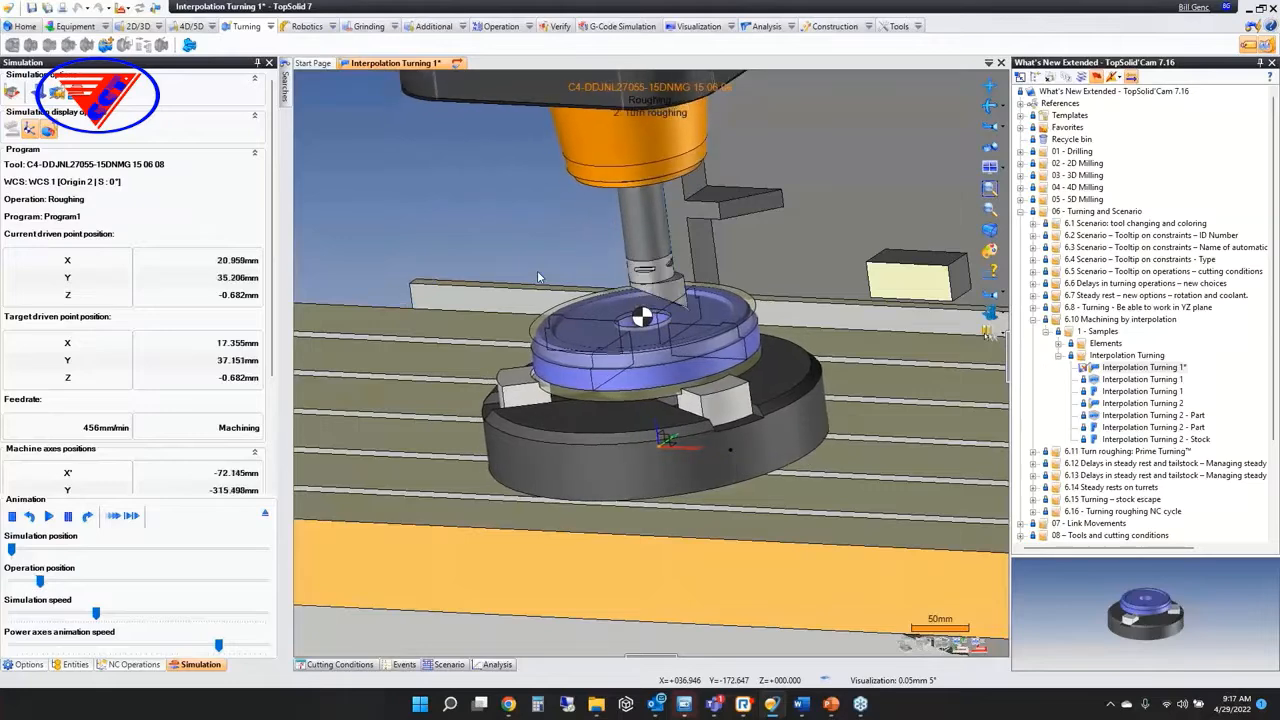
{"action": "double_click", "coordinate": [172, 233]}
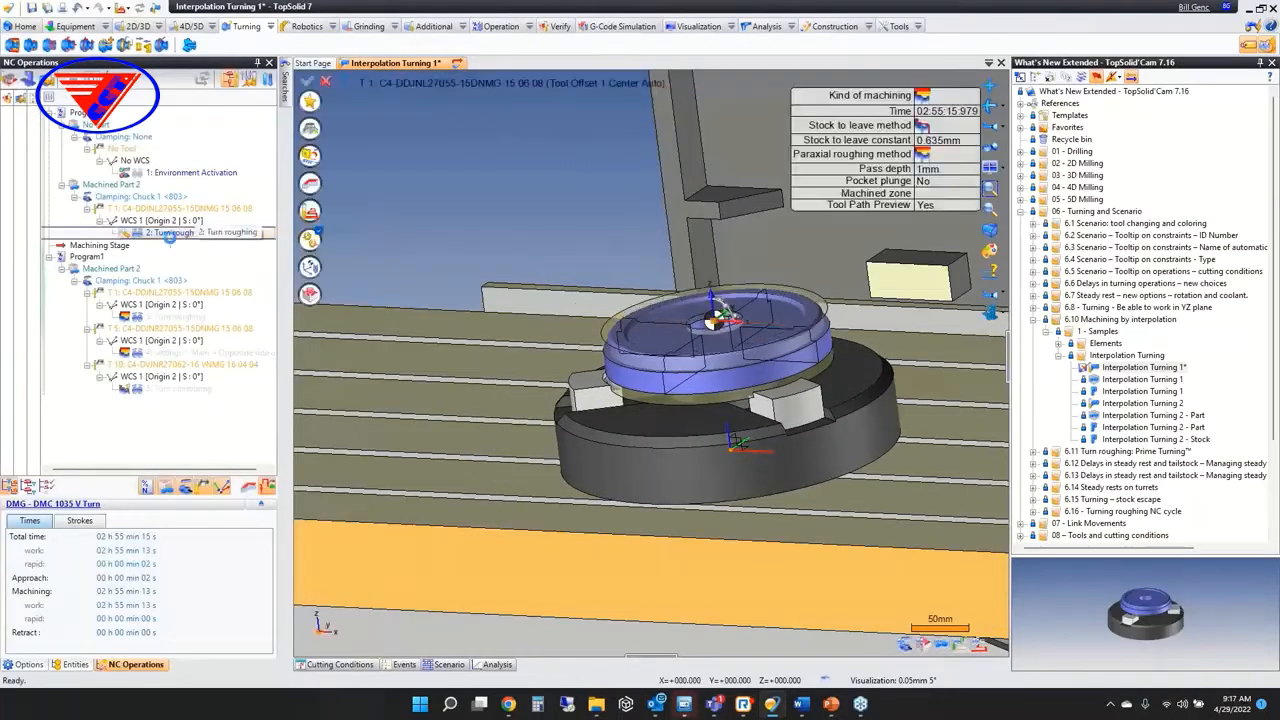
{"action": "left_click", "coordinate": [879, 345]}
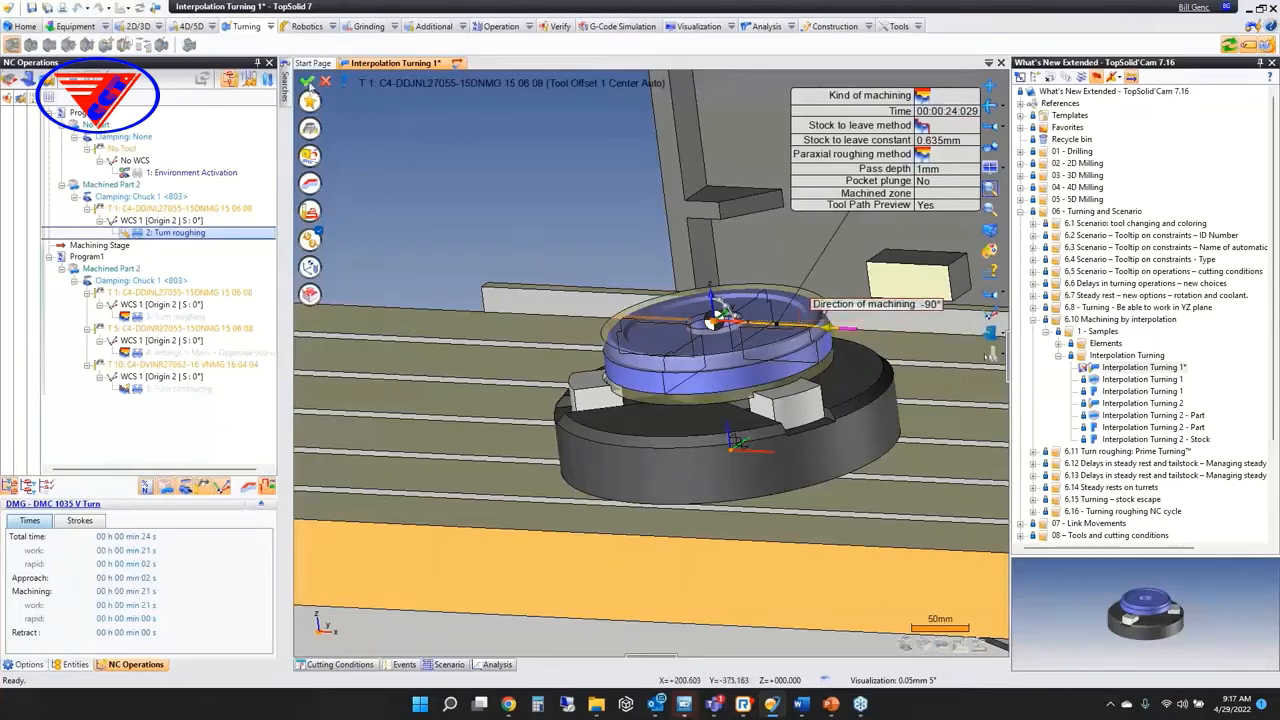
{"action": "left_click", "coordinate": [307, 80]}
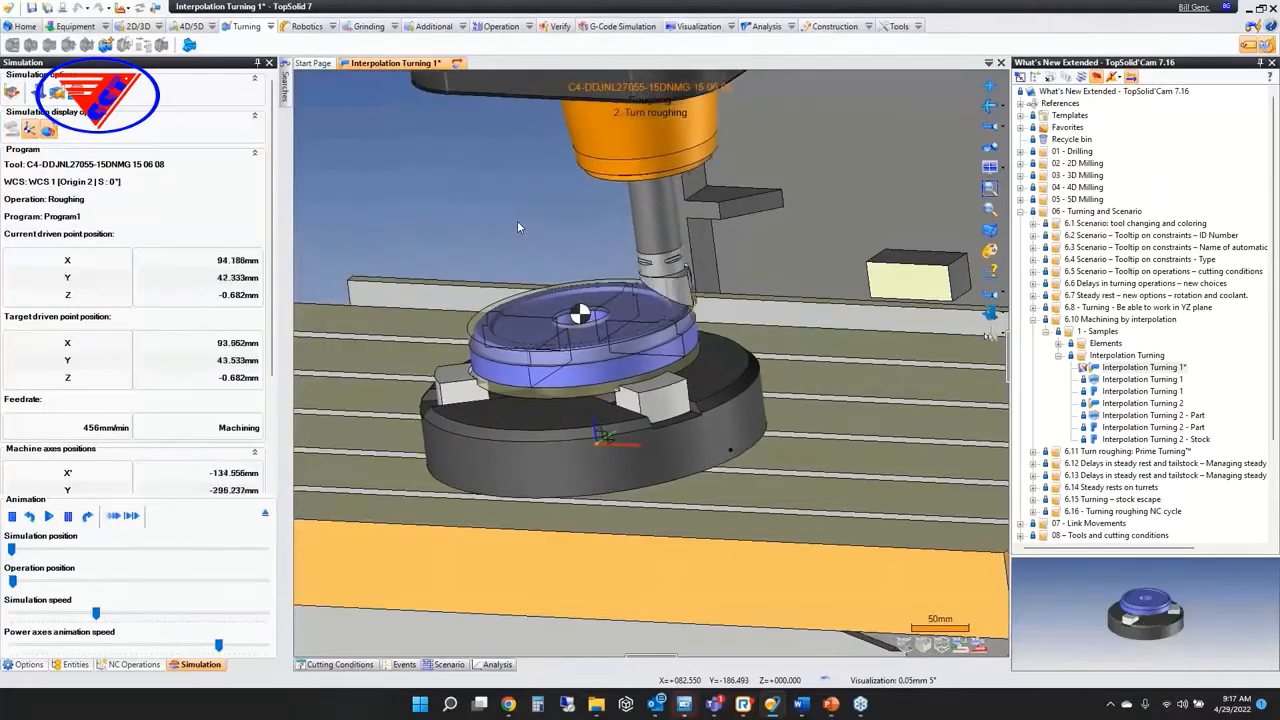
{"action": "key", "text": "Escape"}
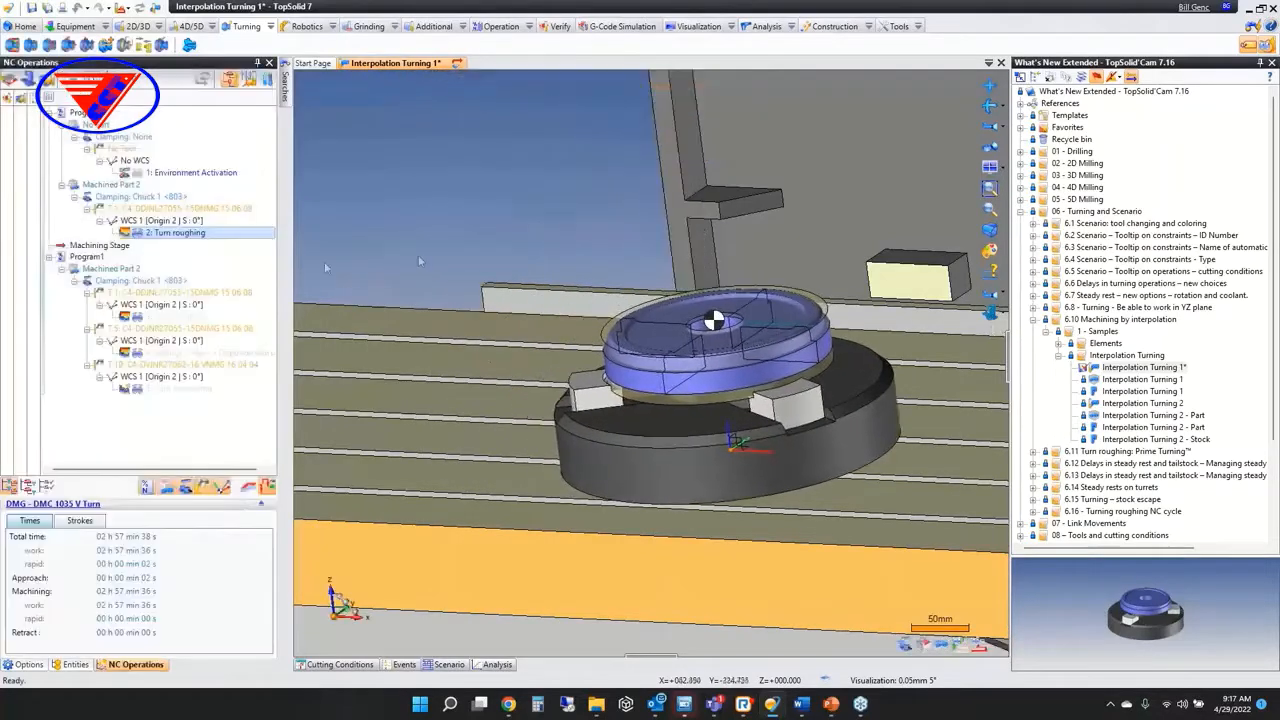
Enable Opposite side axis work in the Turn roughing settings, validate the operation and simulate it
{"action": "double_click", "coordinate": [175, 232]}
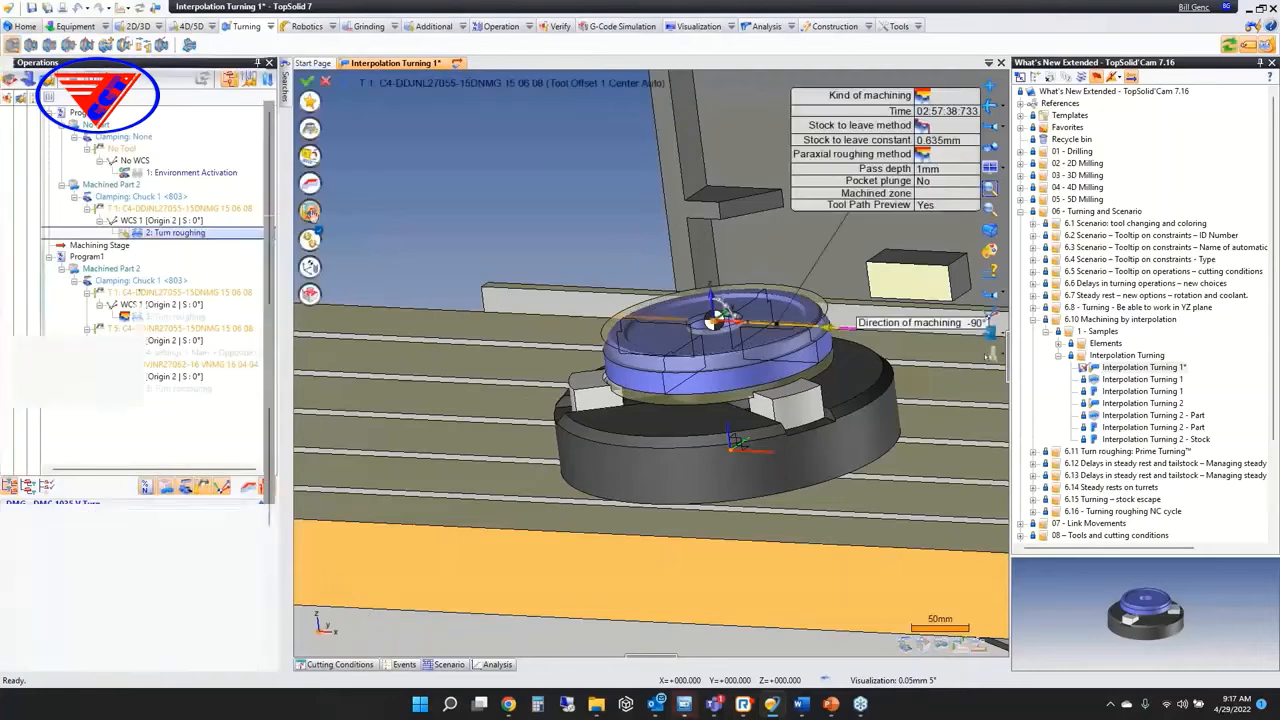
{"action": "left_click", "coordinate": [309, 211]}
{"action": "left_click", "coordinate": [48, 190]}
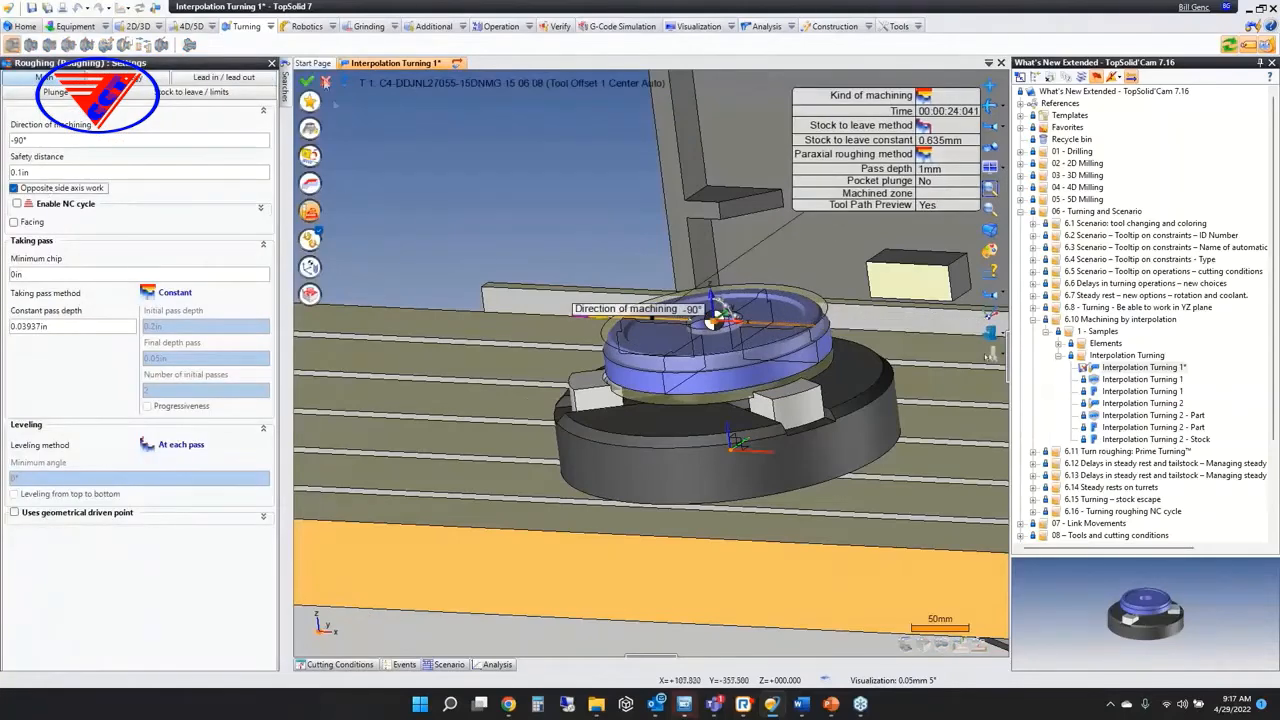
{"action": "left_click", "coordinate": [308, 80]}
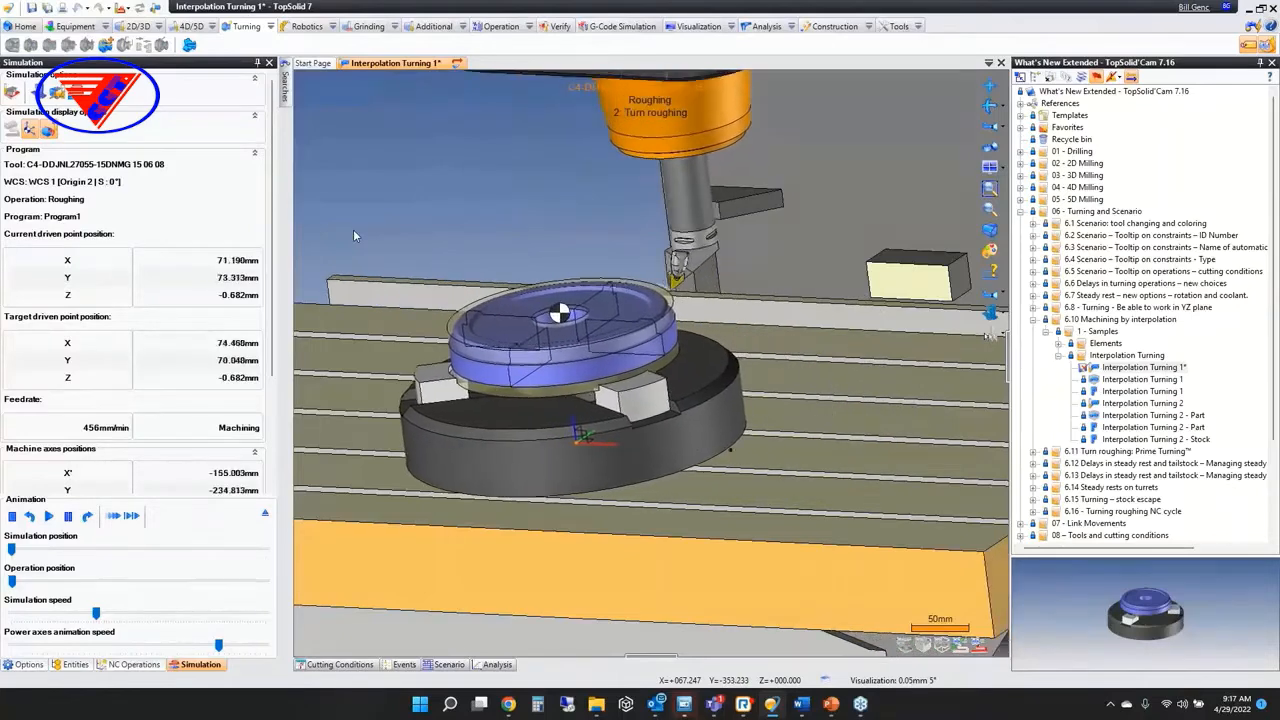
{"action": "key", "text": "Escape"}
Close Interpolation Turning 1 without saving and open the Interpolation Turning 2 machining document
{"action": "middle_click", "coordinate": [380, 63]}
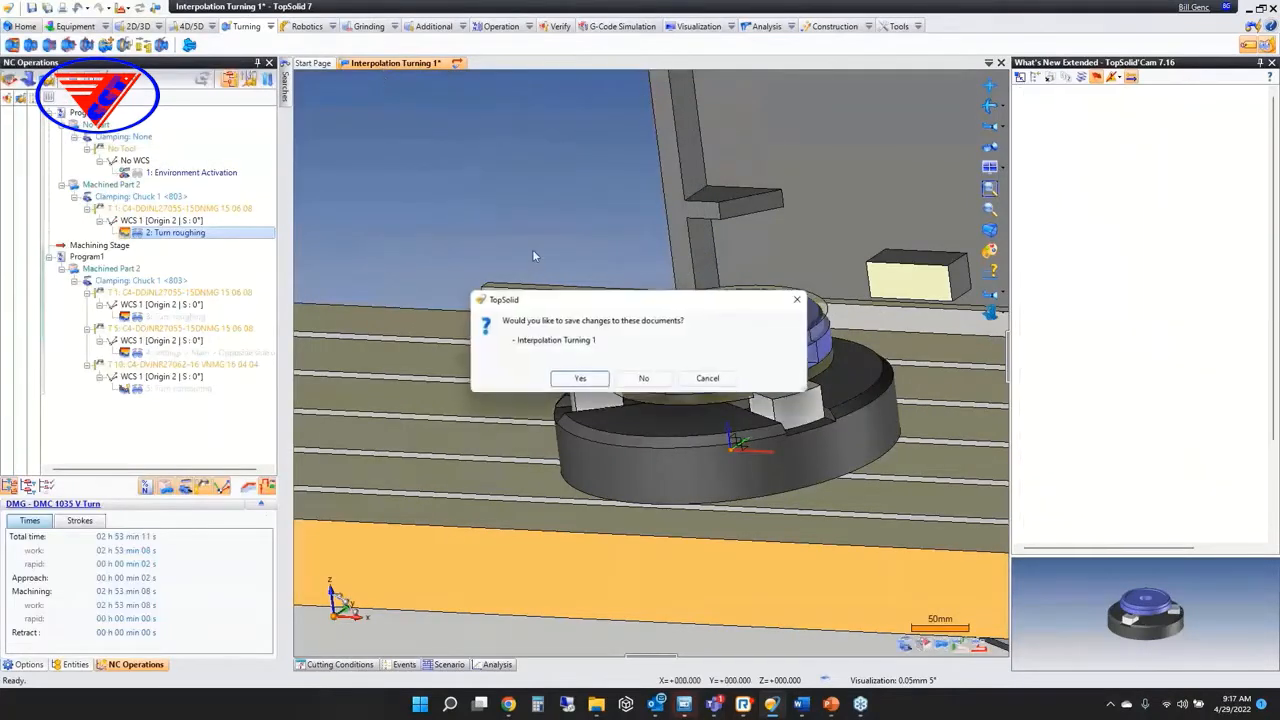
{"action": "left_click", "coordinate": [643, 378]}
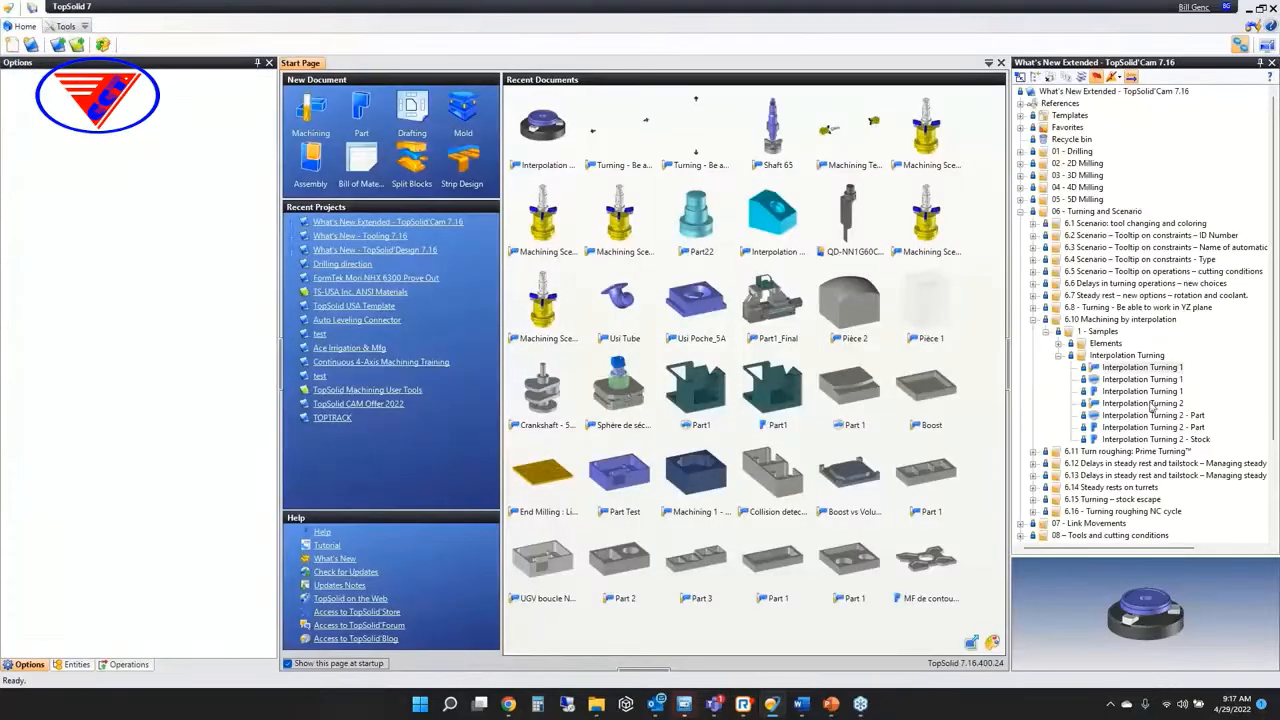
{"action": "double_click", "coordinate": [1145, 404]}
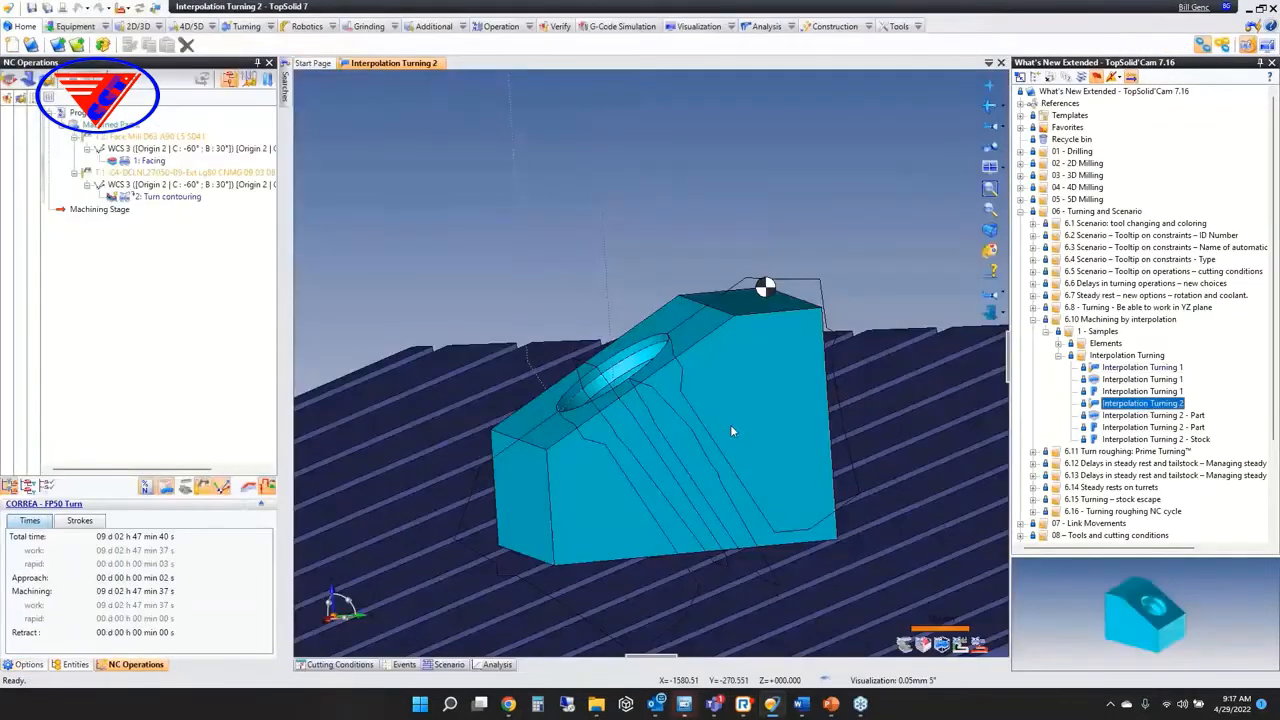
Simulate the Turn contouring operation in the inclined hole, watching the whole machine and the tool up close
{"action": "scroll", "coordinate": [713, 438], "scroll_direction": "down", "scroll_amount": 6}
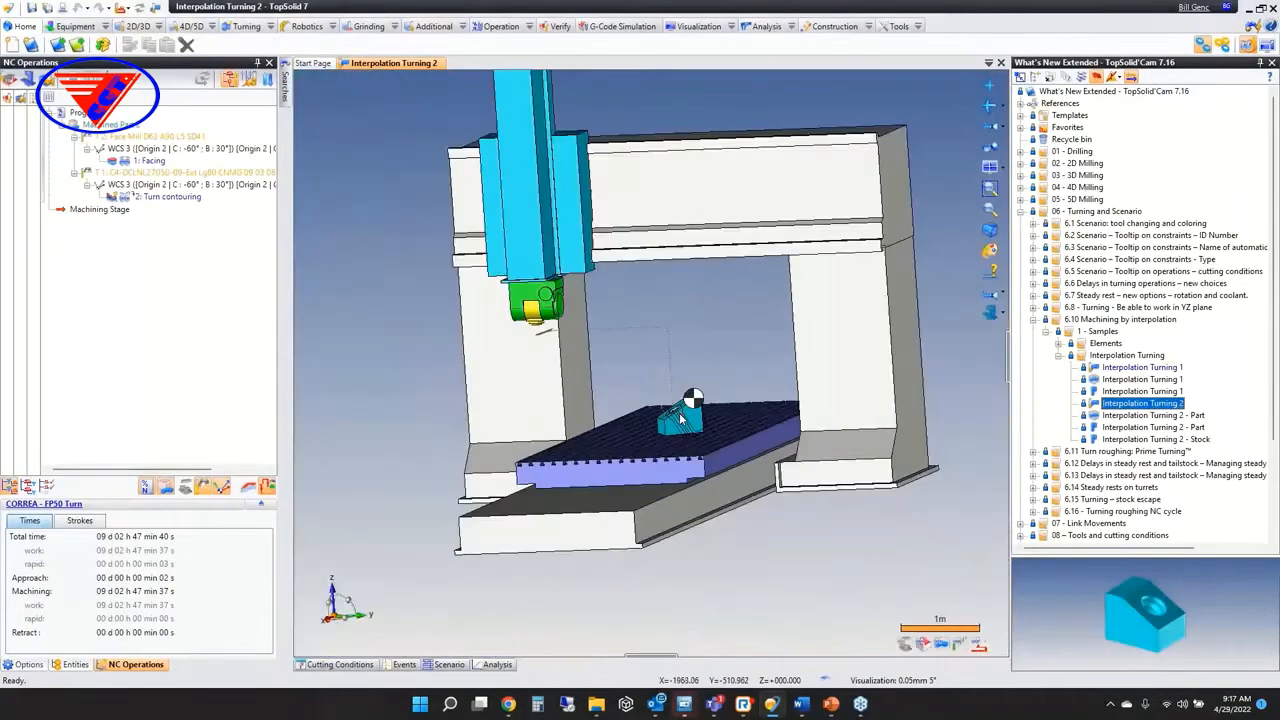
{"action": "double_click", "coordinate": [113, 197]}
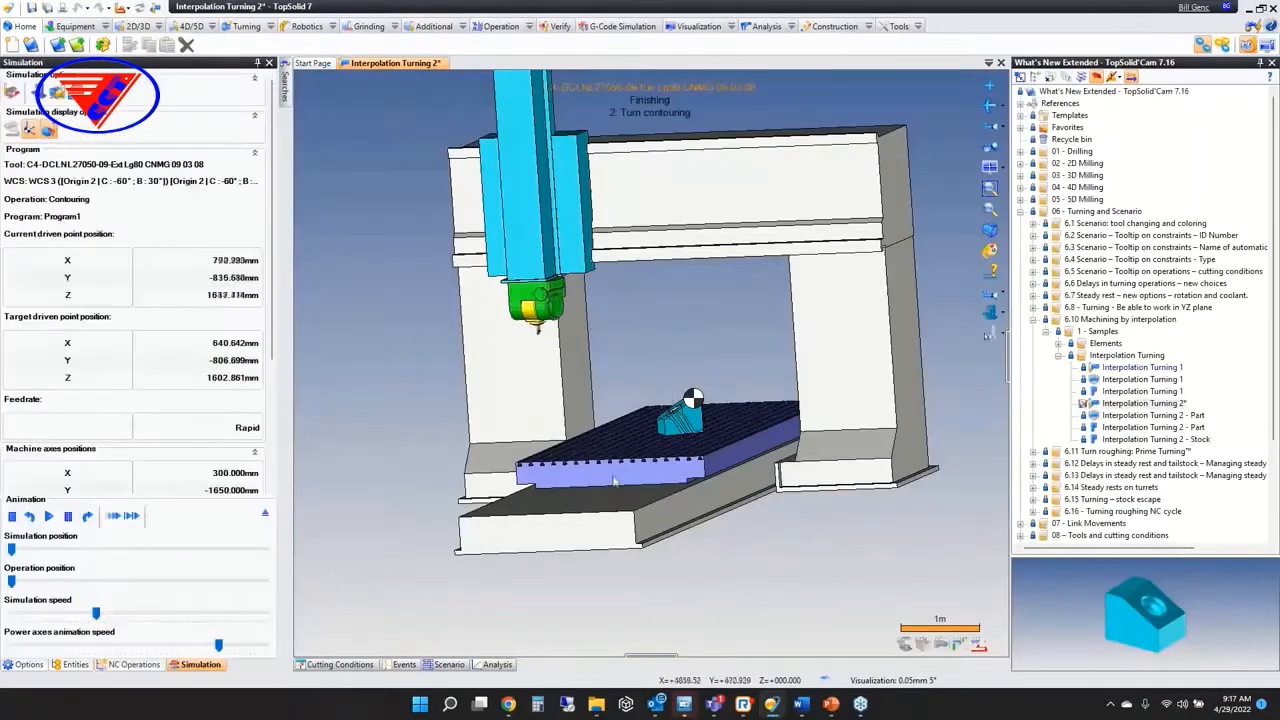
{"action": "scroll", "coordinate": [553, 333], "scroll_direction": "up", "scroll_amount": 4}
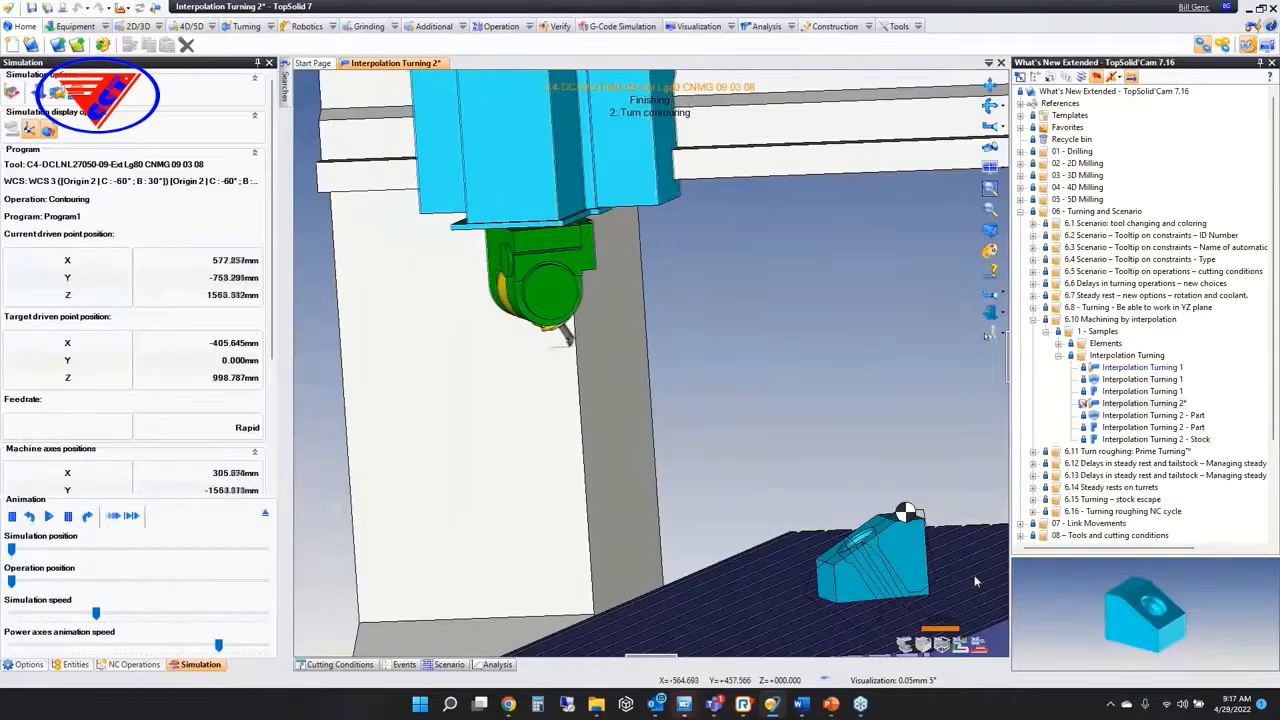
{"action": "scroll", "coordinate": [974, 575], "scroll_direction": "up", "scroll_amount": 5}
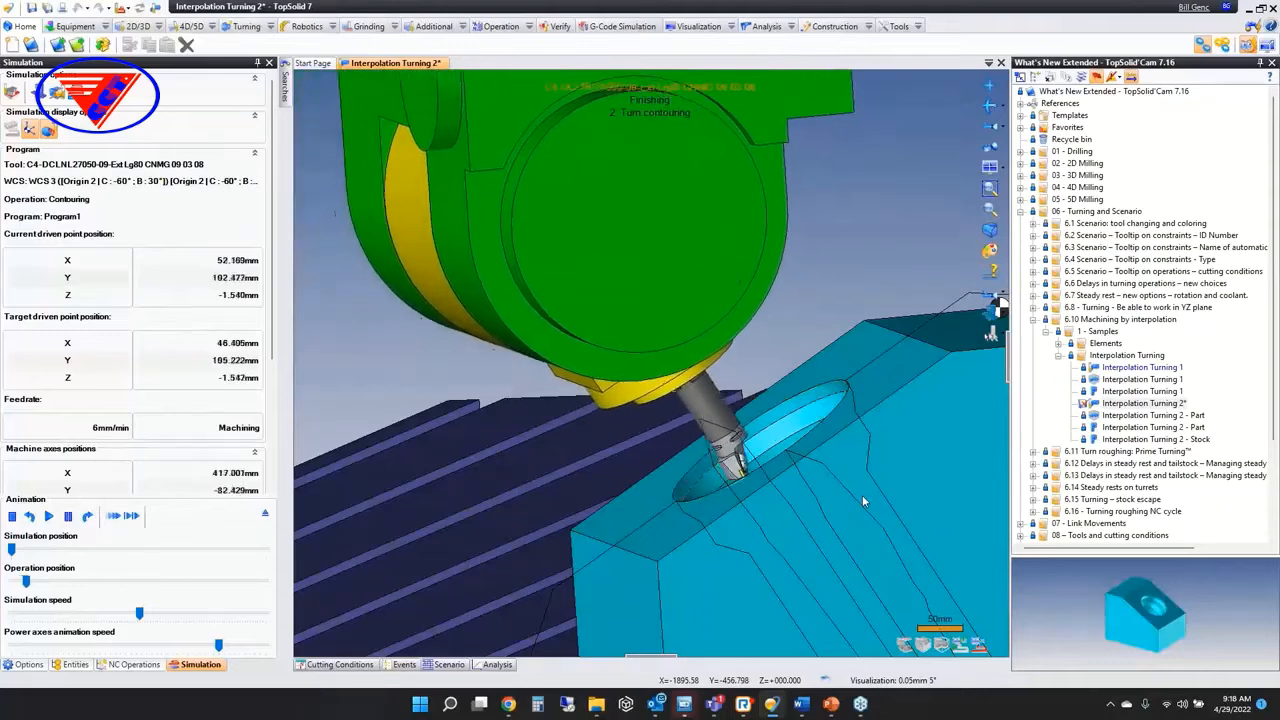
{"action": "key", "text": "Escape"}
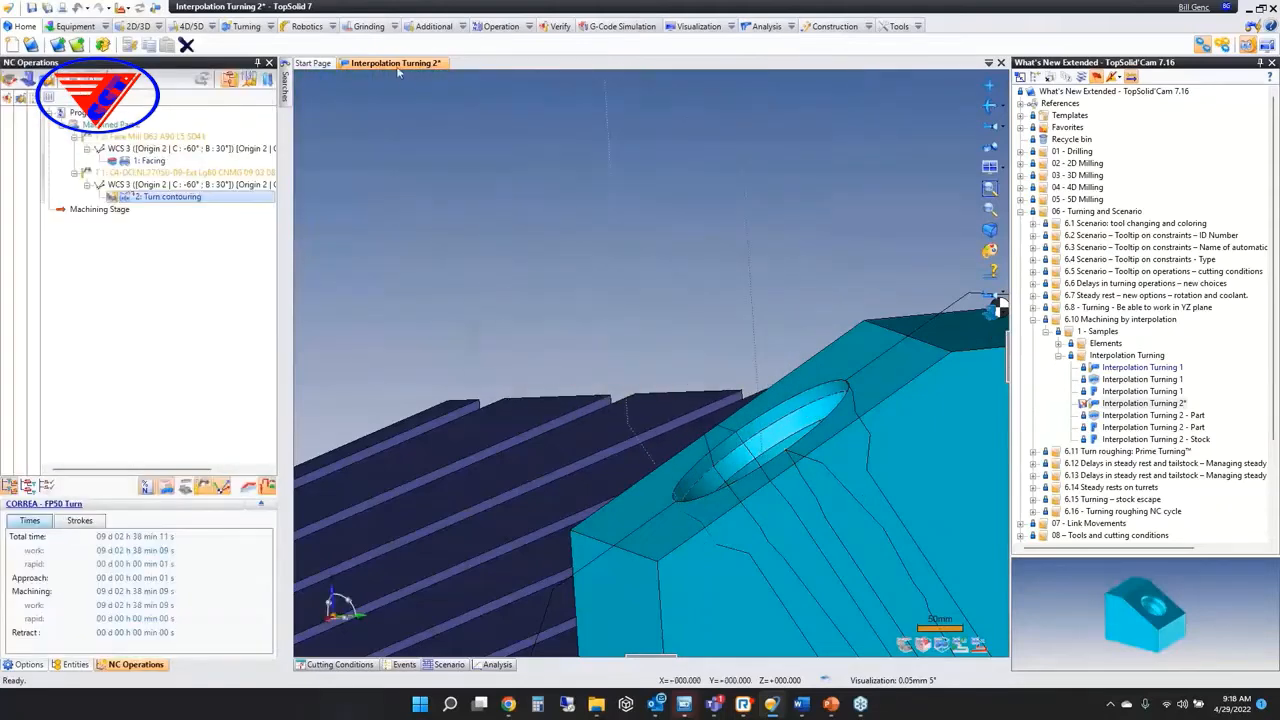
Close Interpolation Turning 2 without saving and open the Part22 machining document from the 6.11 Turn roughing: Prime Turning samples
{"action": "middle_click", "coordinate": [398, 64]}
{"action": "left_click", "coordinate": [665, 380]}
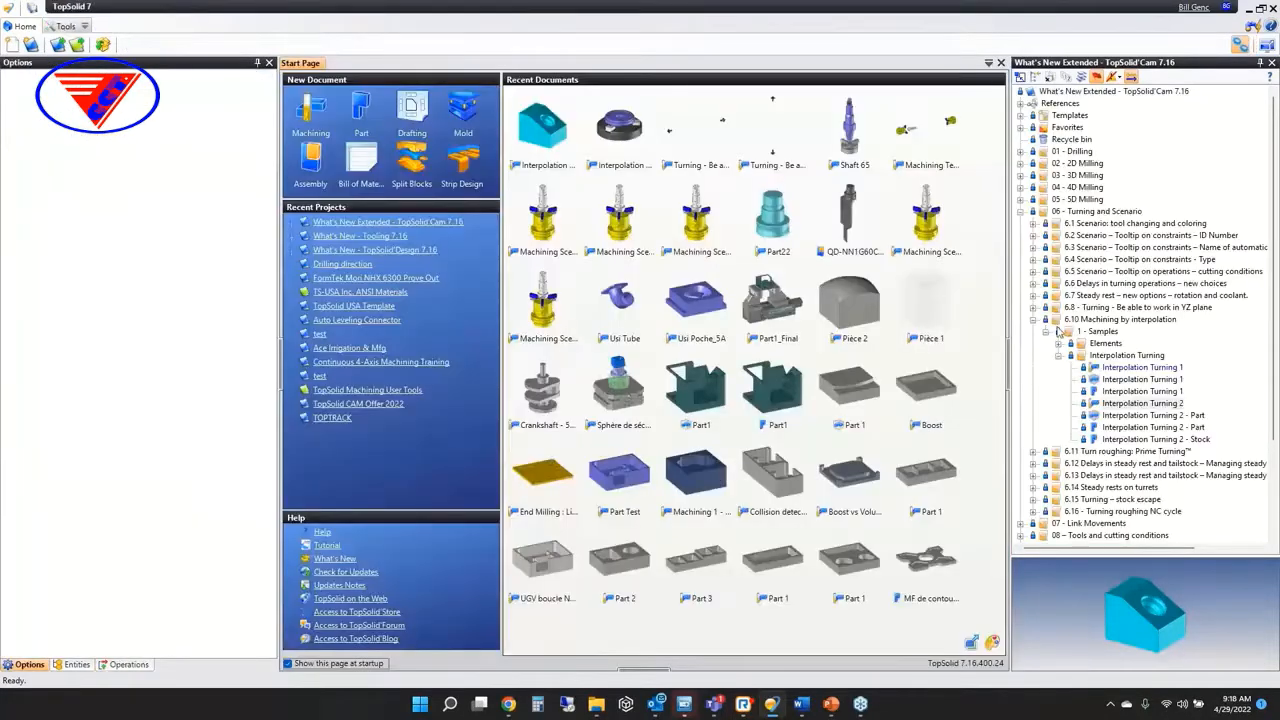
{"action": "left_click", "coordinate": [1034, 320]}
{"action": "left_click", "coordinate": [1034, 332]}
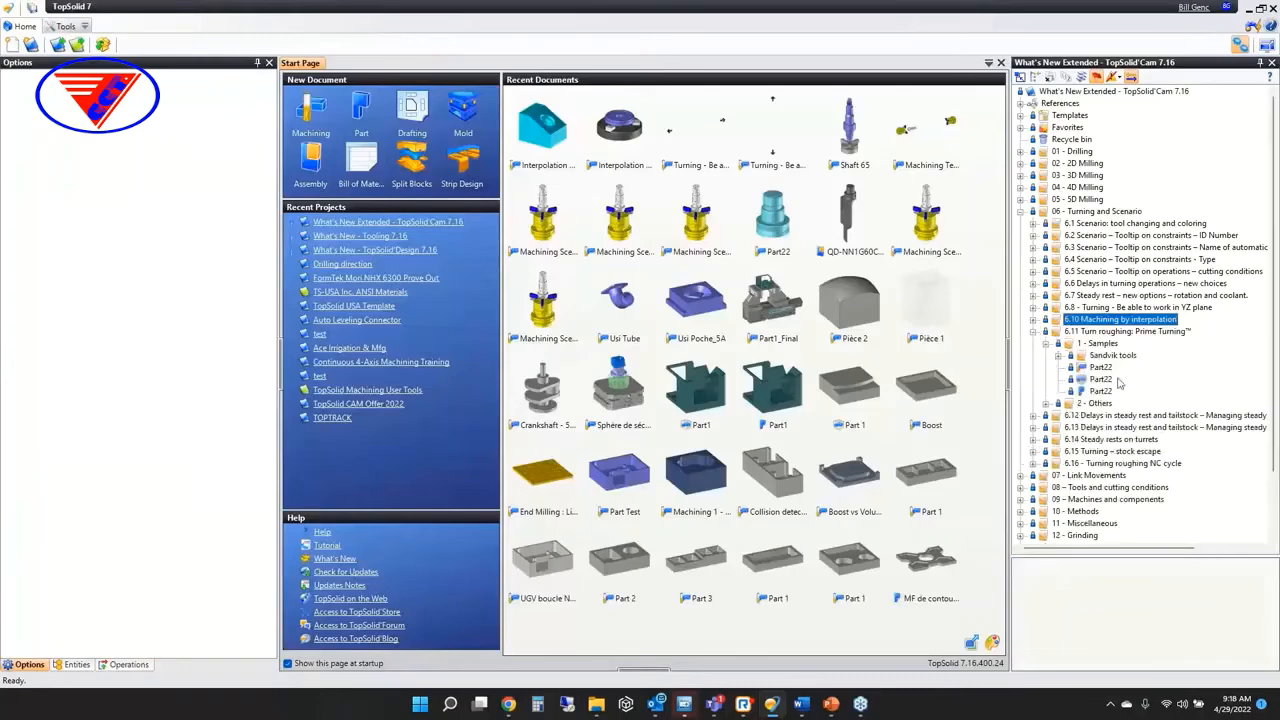
{"action": "double_click", "coordinate": [1100, 367]}
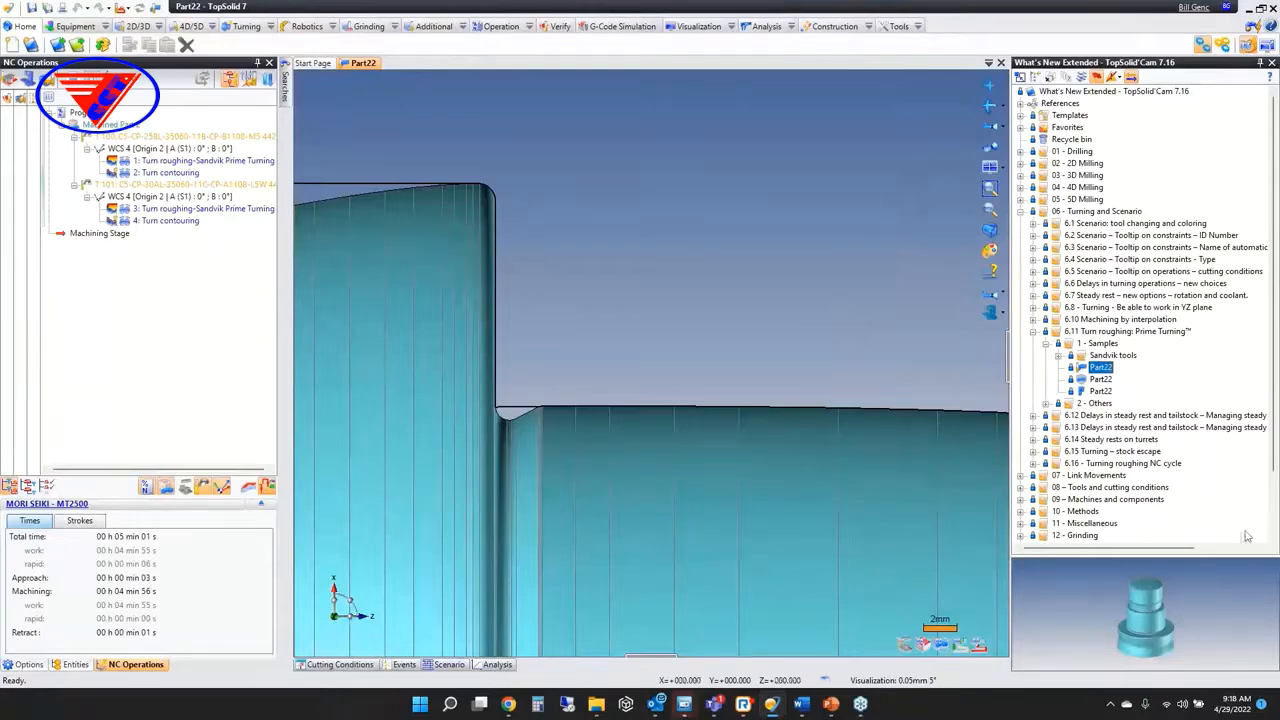
Edit Part22's first Turn roughing-Sandvik Prime Turning operation, display its tool, and select PrimeTurning™ as the paraxial roughing method
{"action": "scroll", "coordinate": [588, 385], "scroll_direction": "down", "scroll_amount": 3}
{"action": "scroll", "coordinate": [588, 385], "scroll_direction": "down", "scroll_amount": 4}
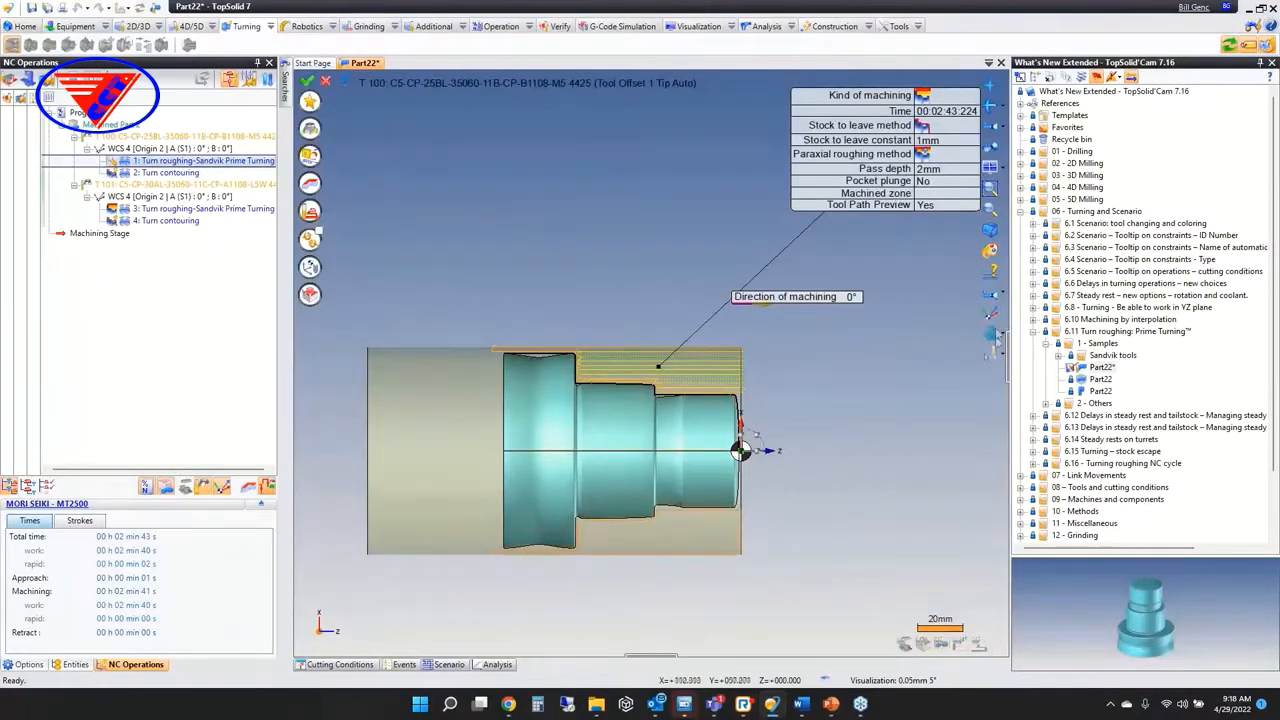
{"action": "left_click", "coordinate": [990, 355]}
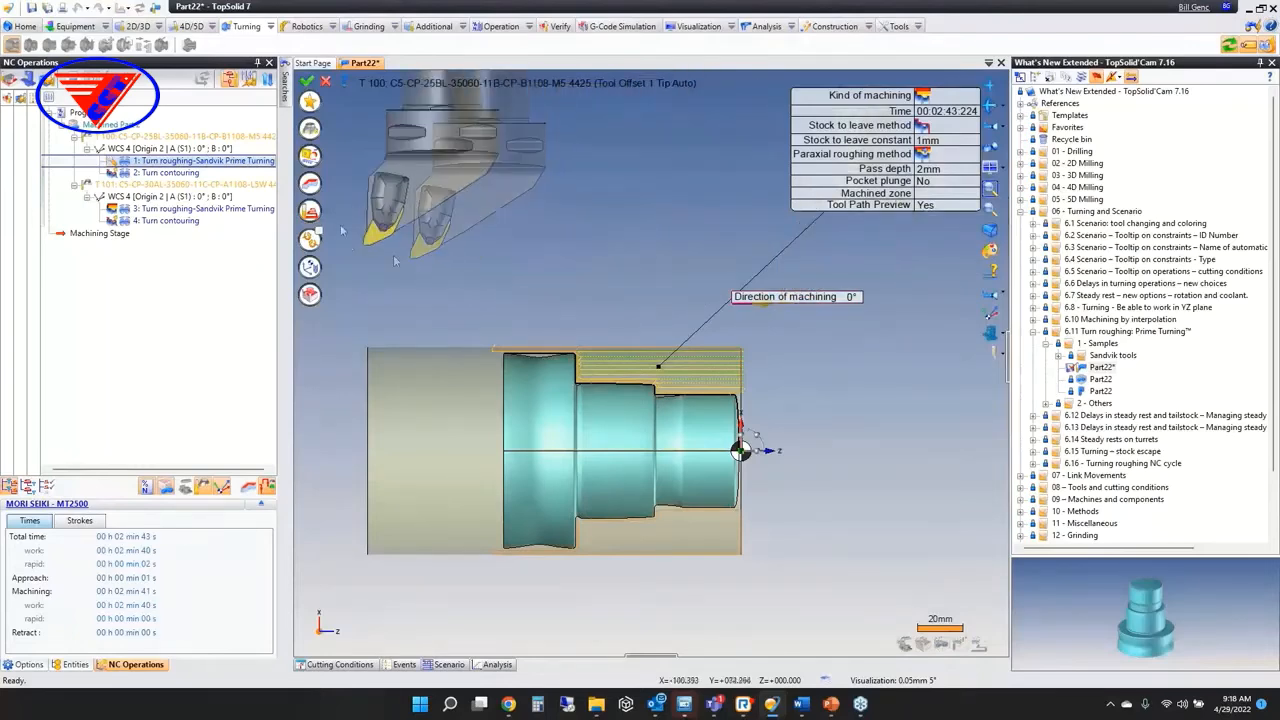
{"action": "left_click", "coordinate": [310, 212]}
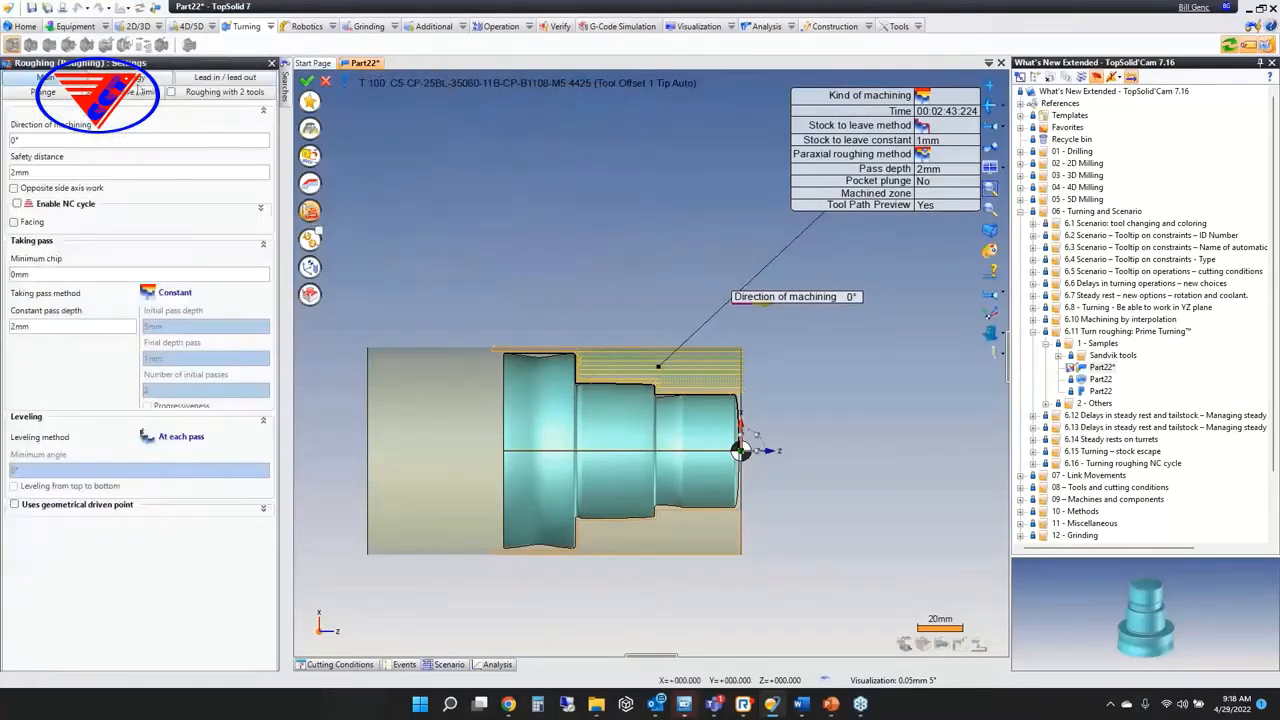
{"action": "left_click", "coordinate": [140, 88]}
{"action": "left_click", "coordinate": [176, 112]}
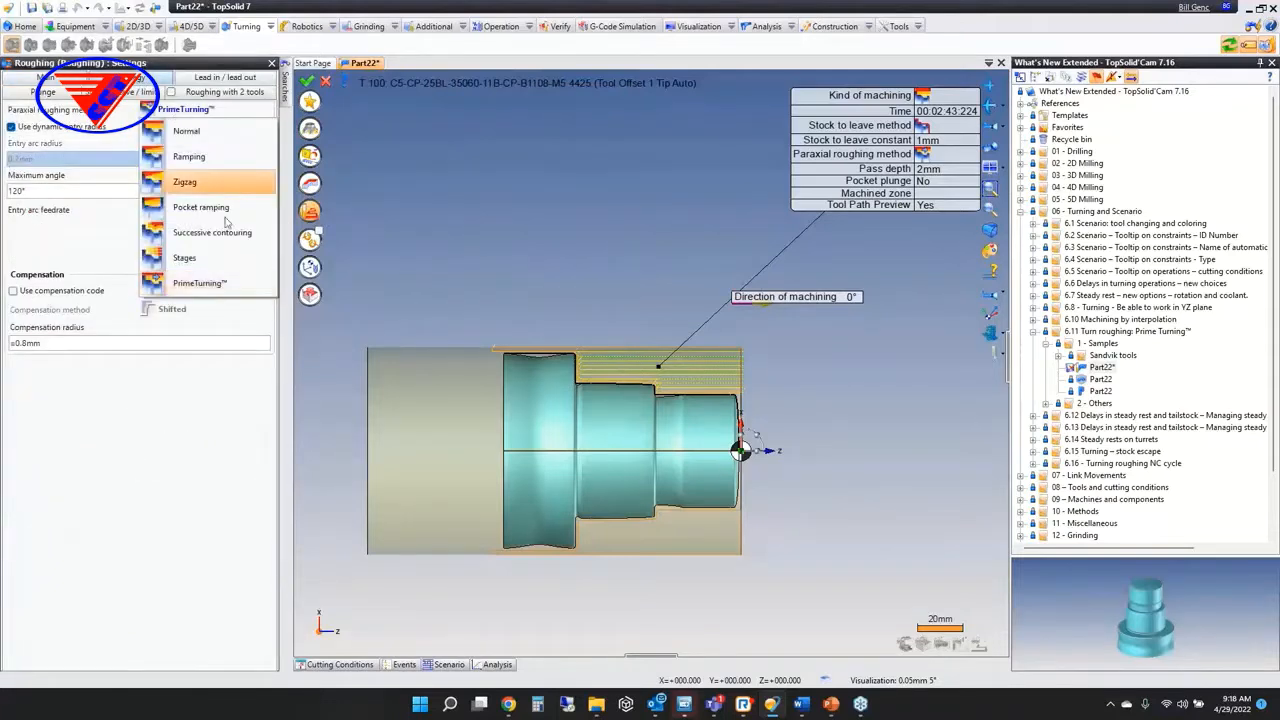
{"action": "left_click", "coordinate": [234, 286]}
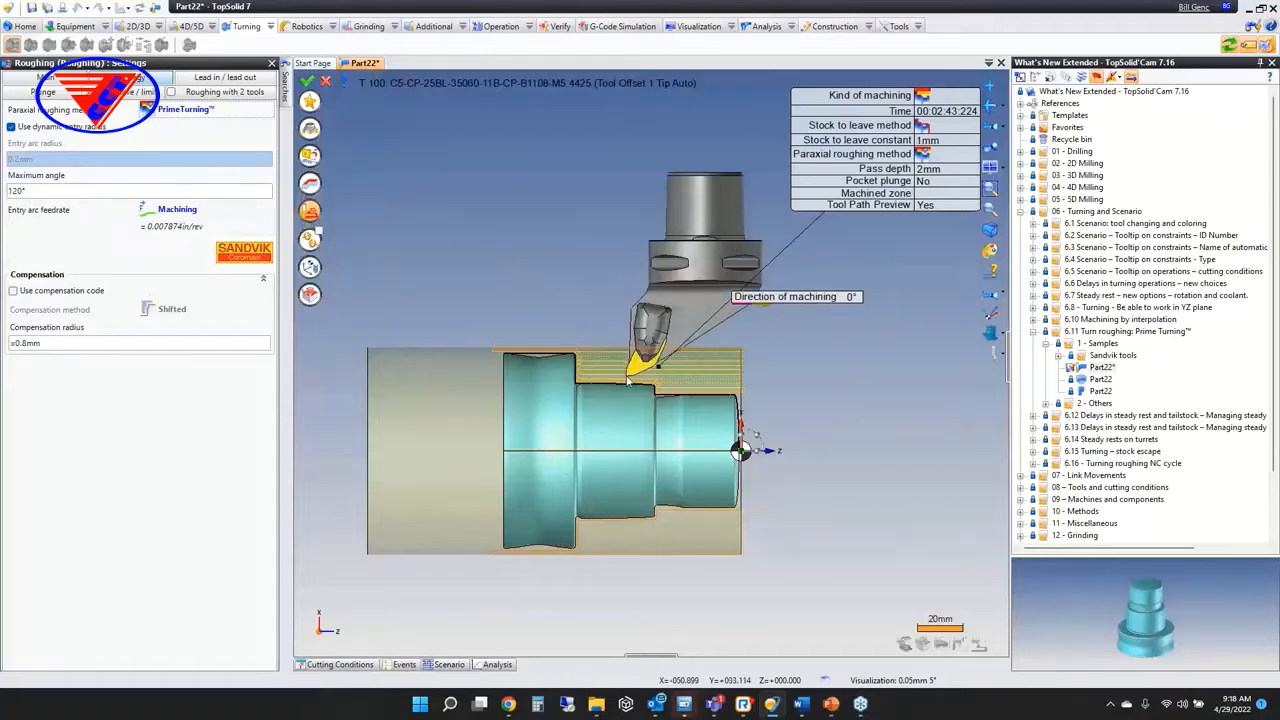
Accept the roughing settings and simulate Part22's first Turn roughing-Sandvik Prime Turning operation on the machine
{"action": "scroll", "coordinate": [746, 356], "scroll_direction": "up", "scroll_amount": 5}
{"action": "scroll", "coordinate": [768, 364], "scroll_direction": "down", "scroll_amount": 4}
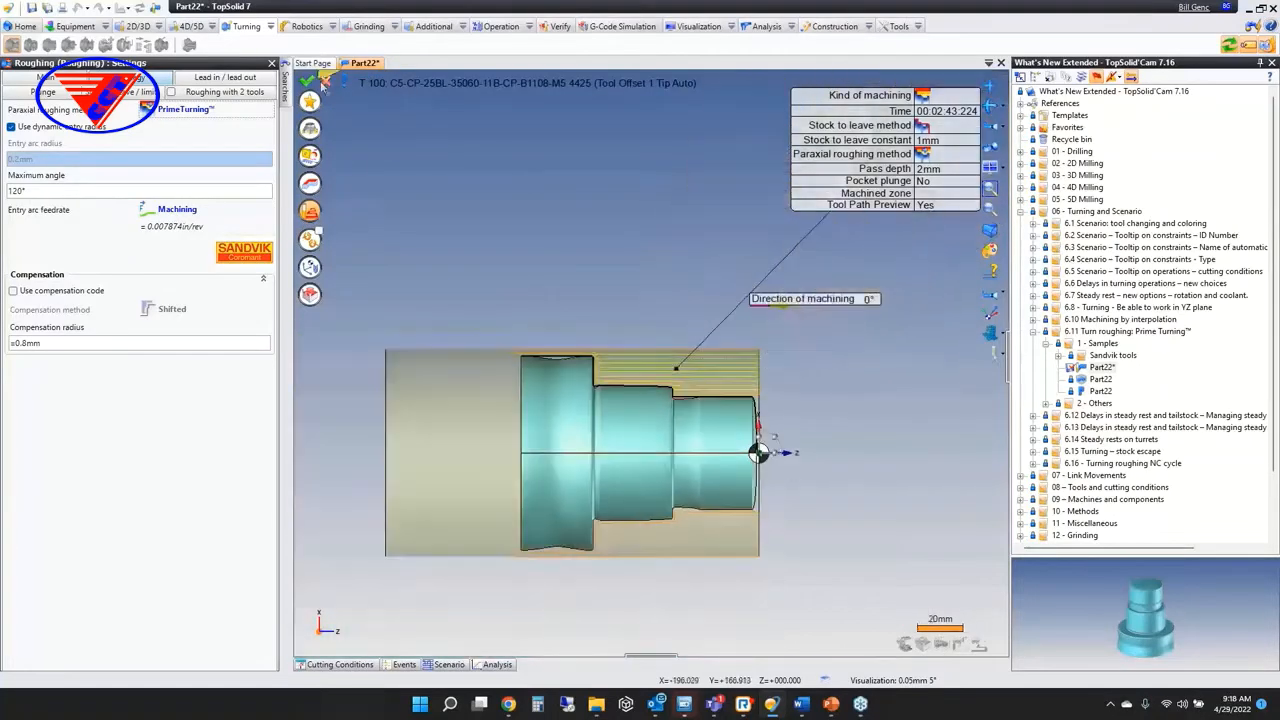
{"action": "left_click", "coordinate": [307, 81]}
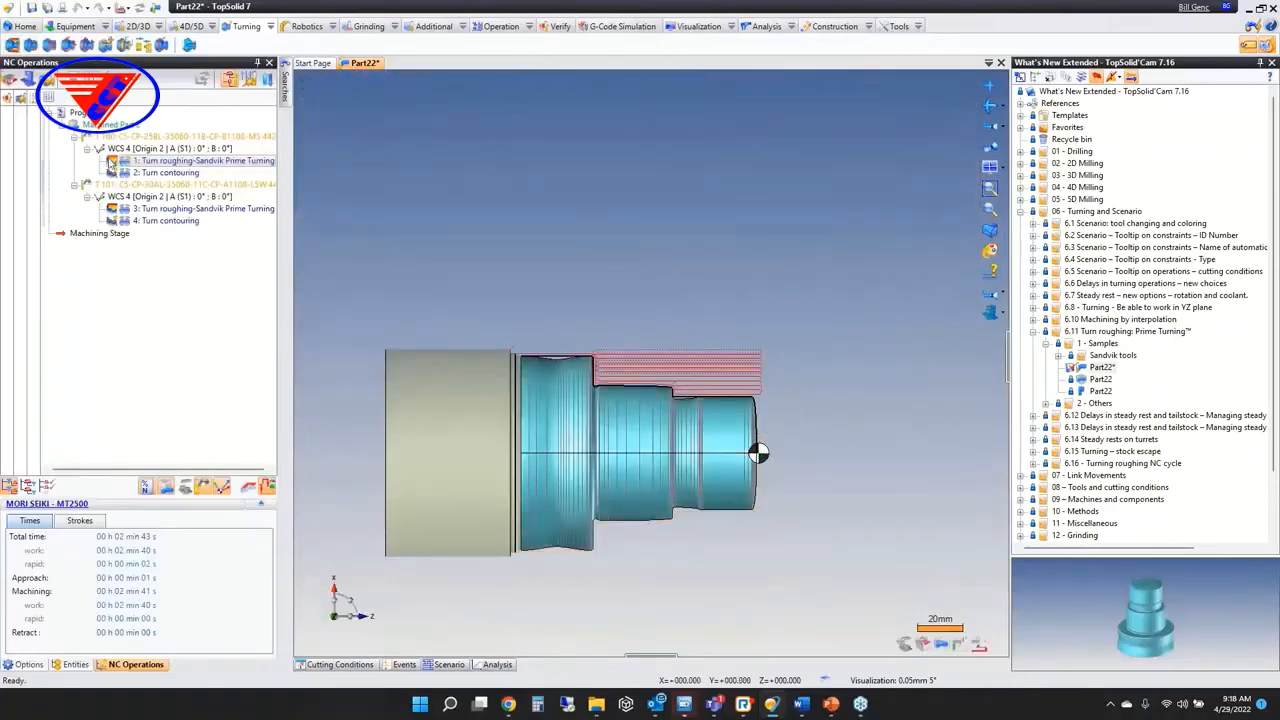
{"action": "left_click", "coordinate": [117, 161]}
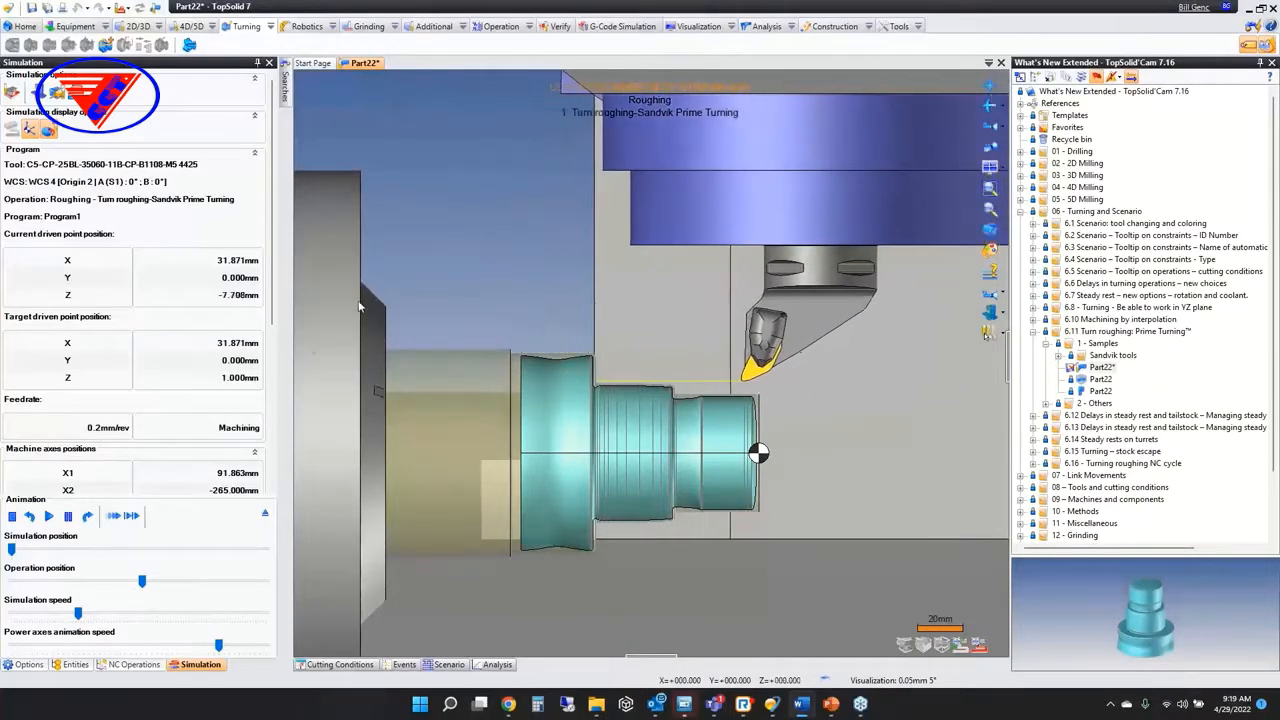
{"action": "key", "text": "Escape"}
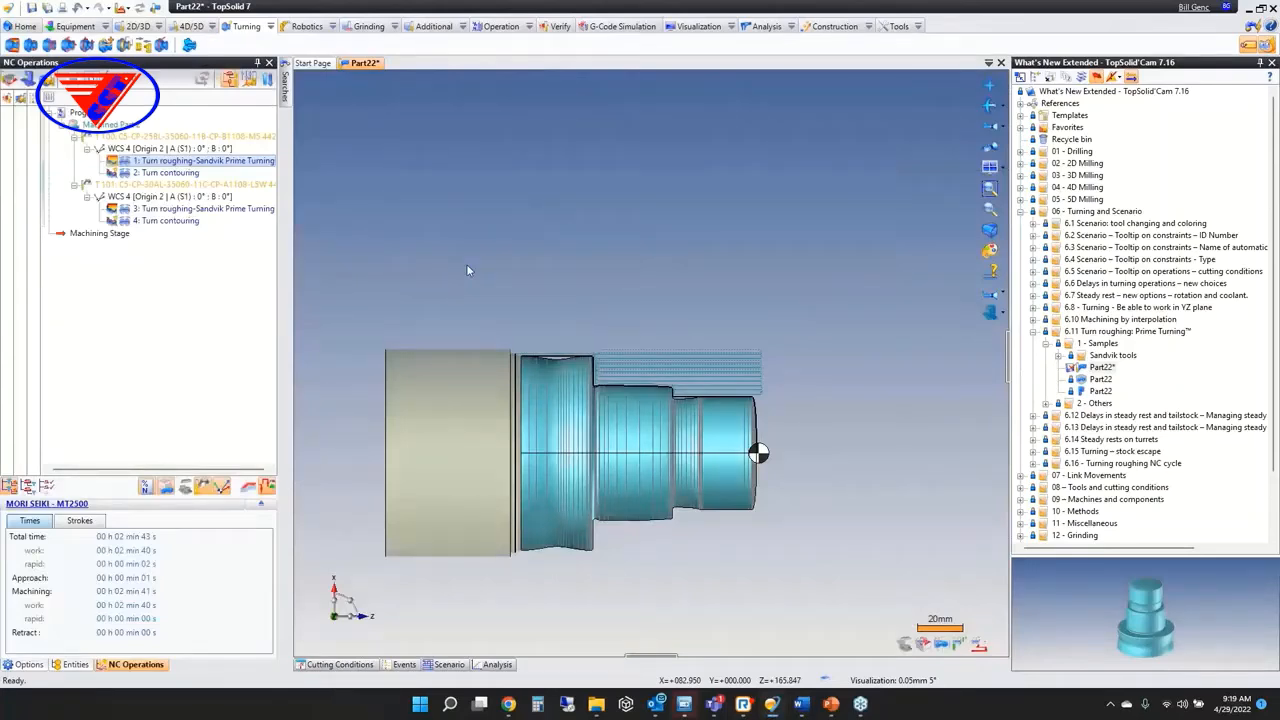
Reopen the first Prime Turning operation's strategy settings, compare the toolpath with dynamic entry radius off and on, and leave the operation
{"action": "double_click", "coordinate": [197, 161]}
{"action": "scroll", "coordinate": [598, 375], "scroll_direction": "up", "scroll_amount": 5}
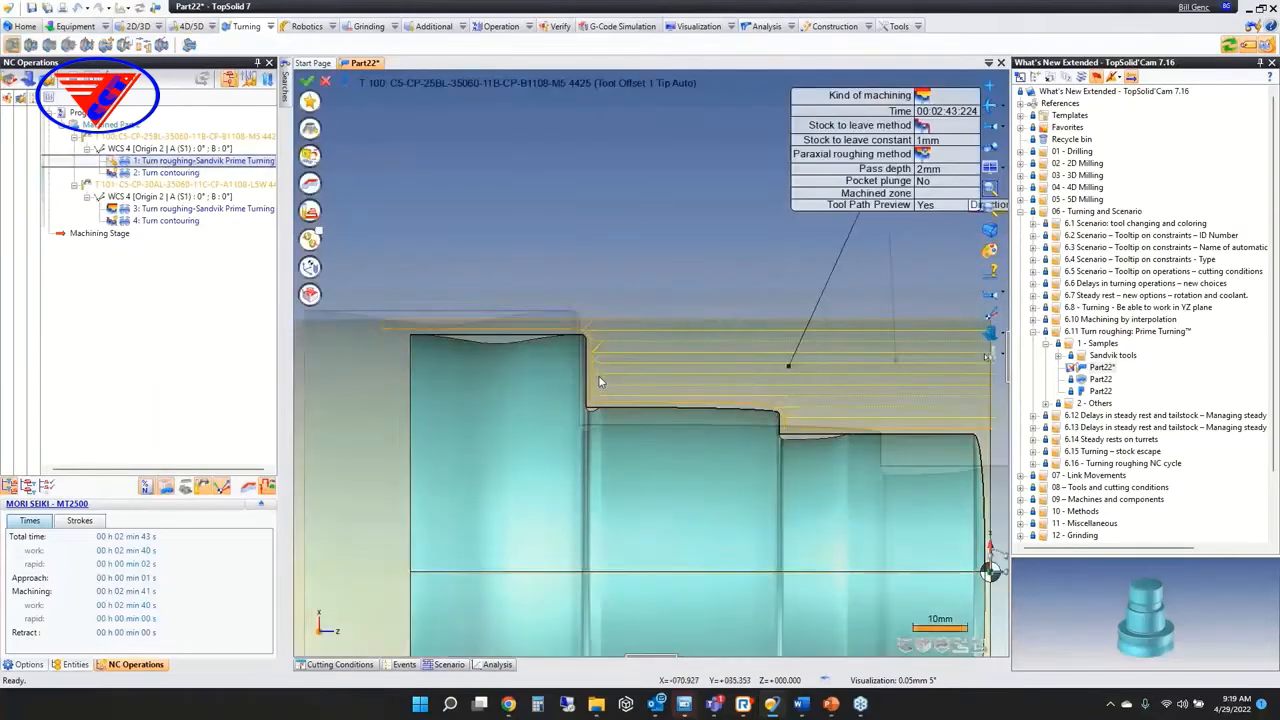
{"action": "left_click", "coordinate": [312, 209]}
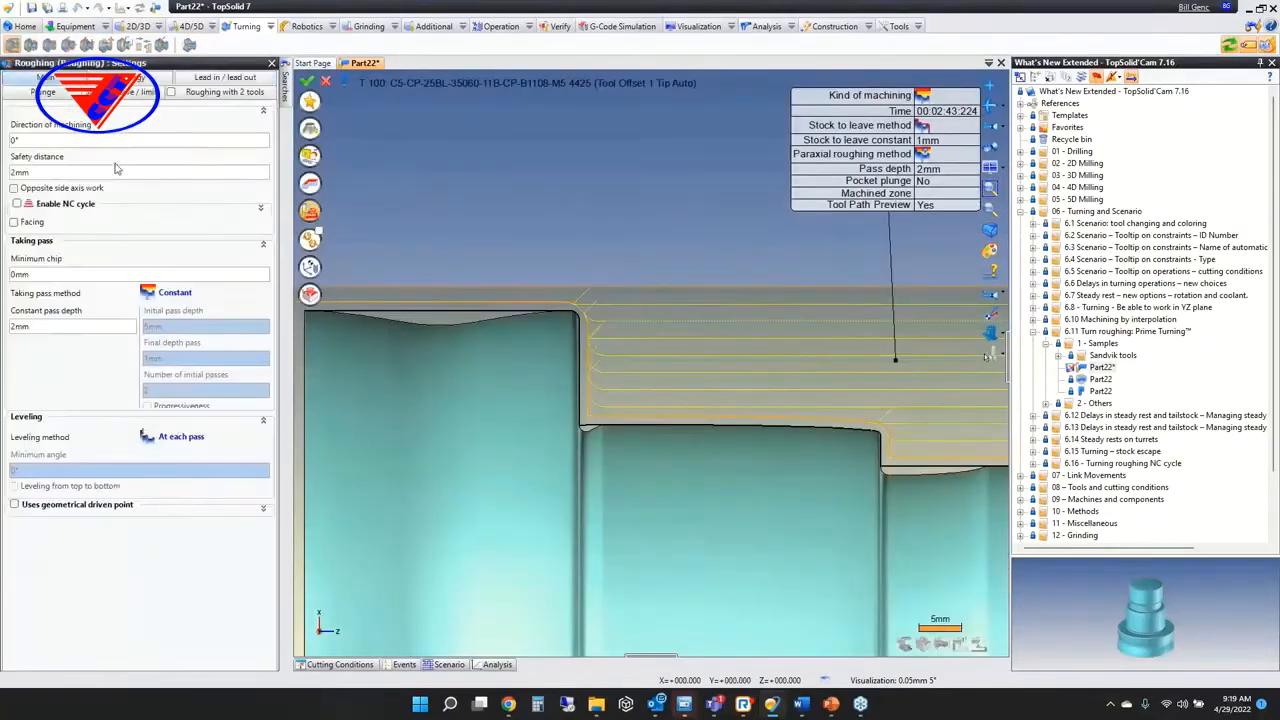
{"action": "left_click", "coordinate": [136, 89]}
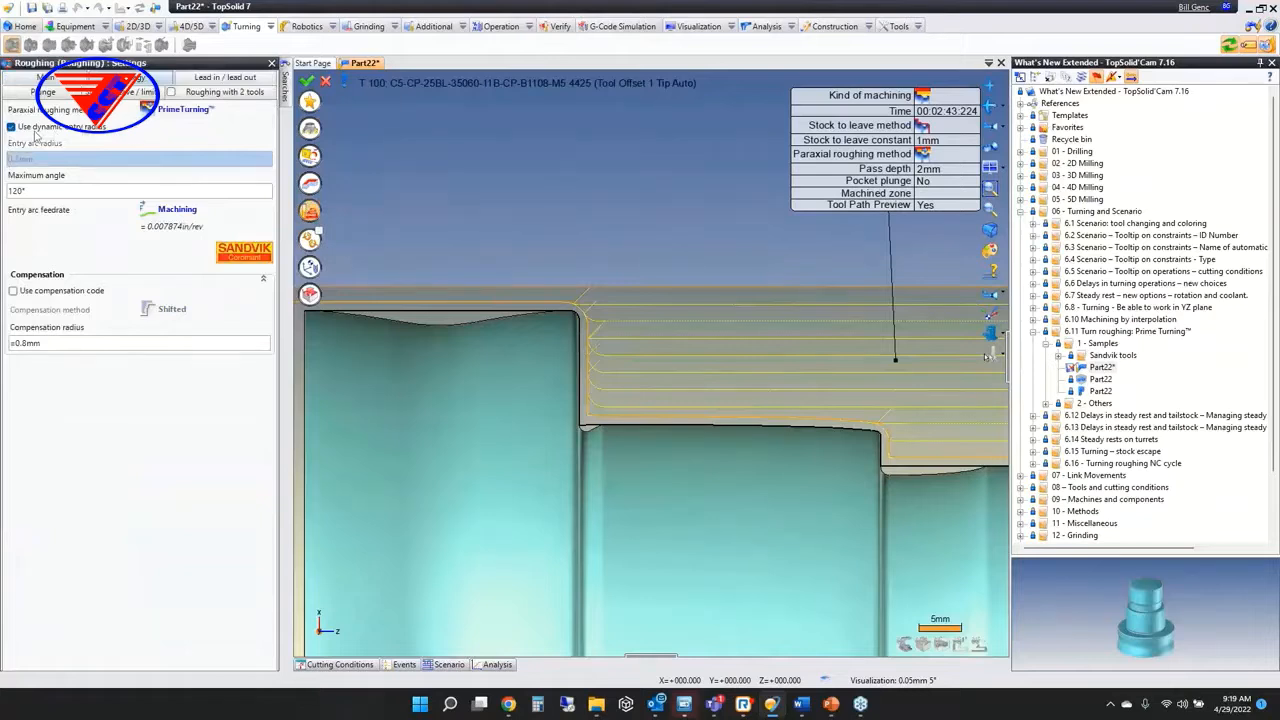
{"action": "left_click", "coordinate": [73, 131]}
{"action": "left_click", "coordinate": [73, 131]}
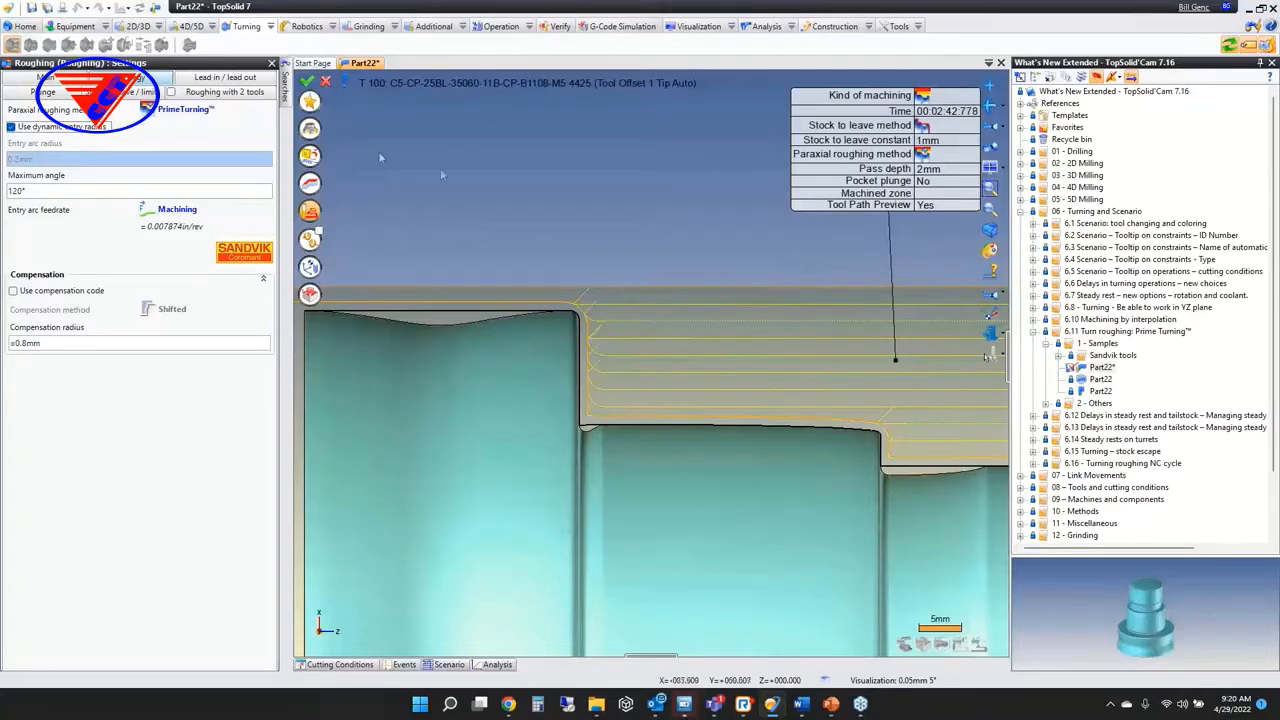
{"action": "left_click", "coordinate": [325, 82]}
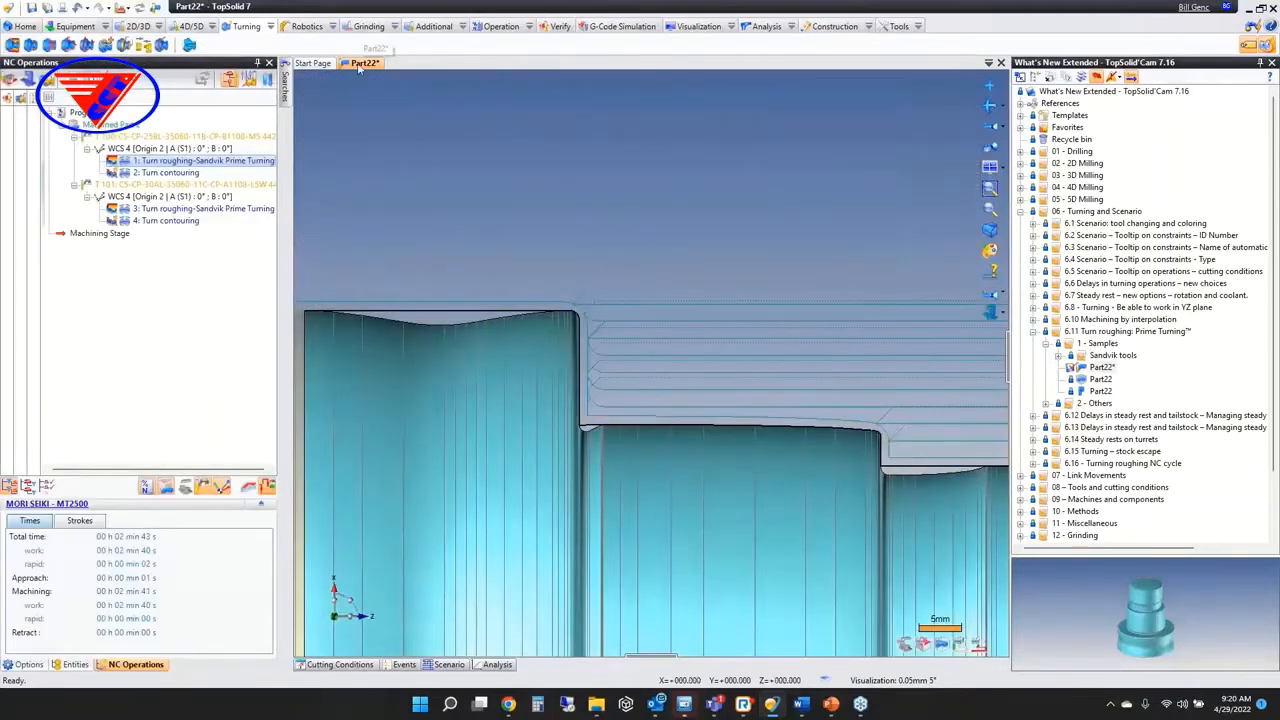
Close Part22 without saving and open the Shaft 65 document from the 6.12 steady rest and tailstock delays folder
{"action": "middle_click", "coordinate": [362, 66]}
{"action": "left_click", "coordinate": [645, 378]}
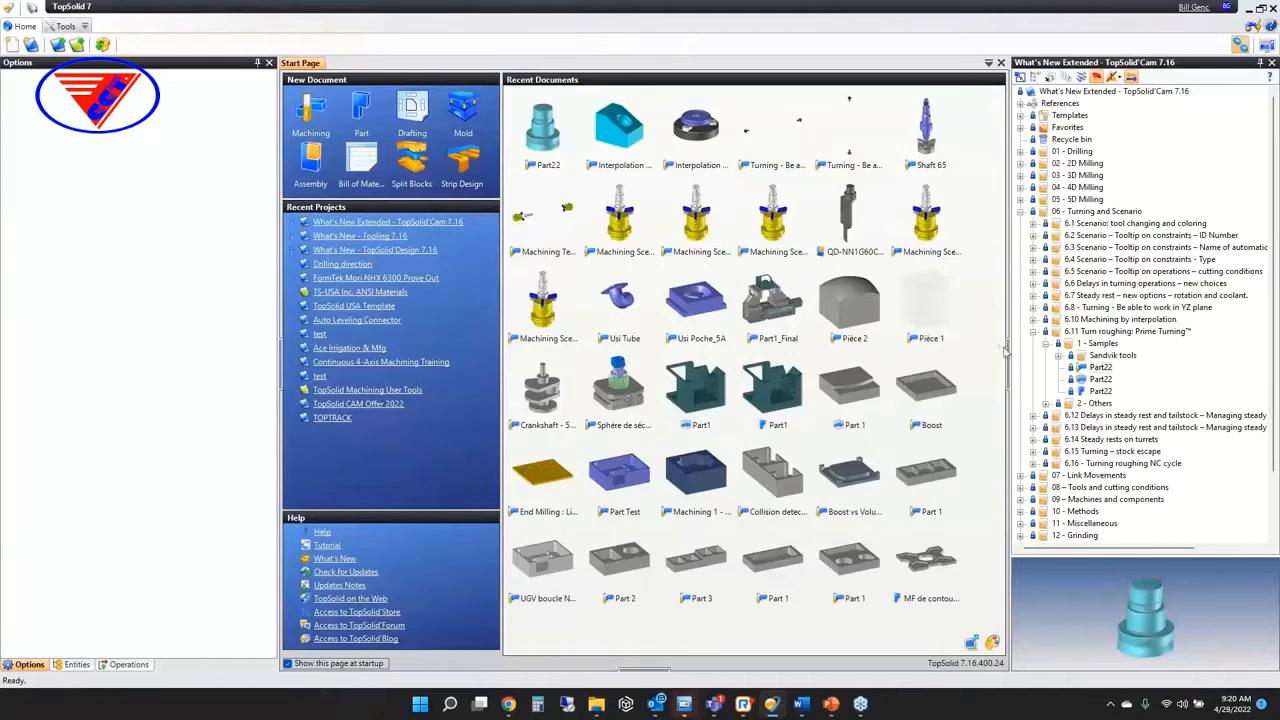
{"action": "left_click", "coordinate": [1033, 331]}
{"action": "left_click", "coordinate": [1041, 343]}
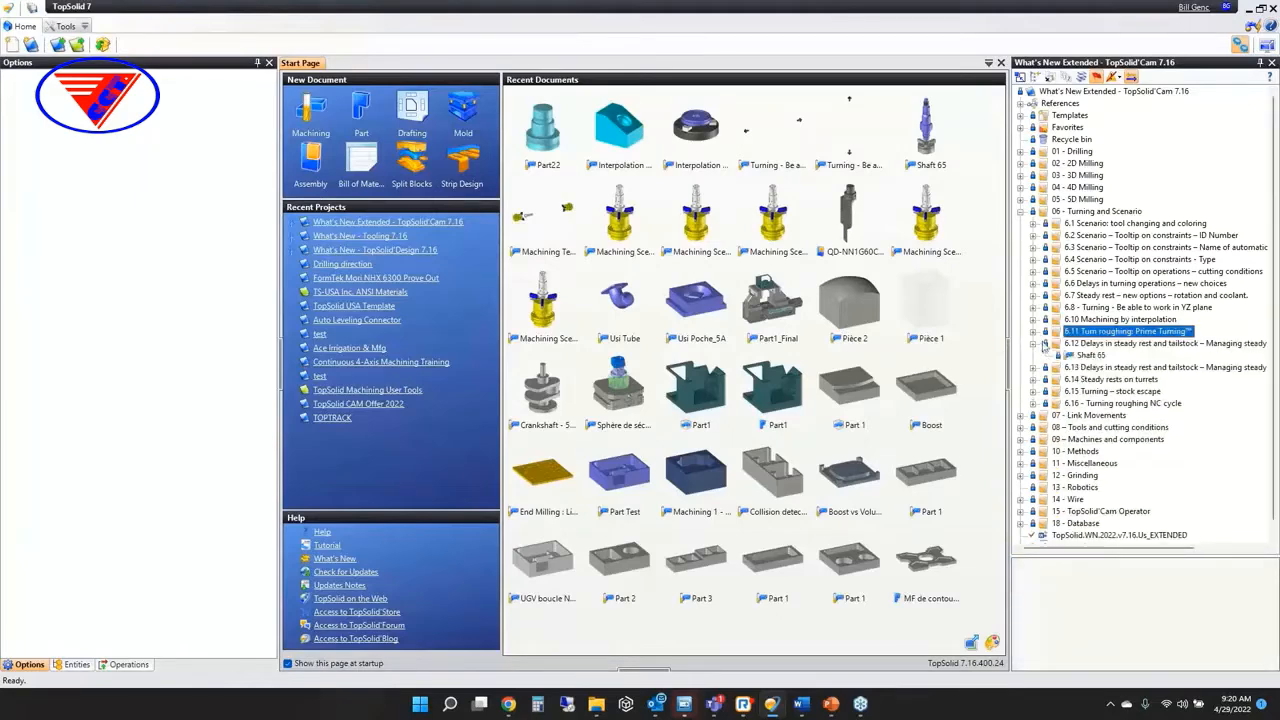
{"action": "double_click", "coordinate": [1091, 355]}
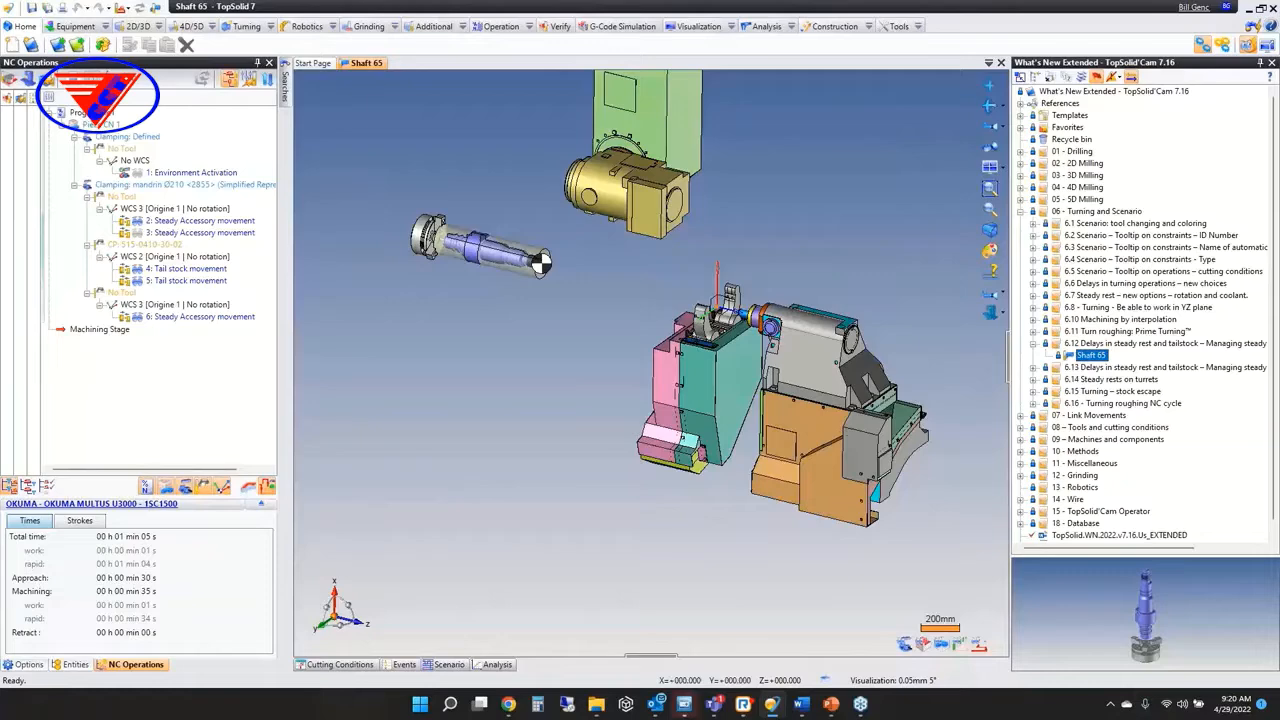
Edit Shaft 65's first Steady Accessory movement, choose Time as the opening delay type, and accept the operation
{"action": "double_click", "coordinate": [190, 224]}
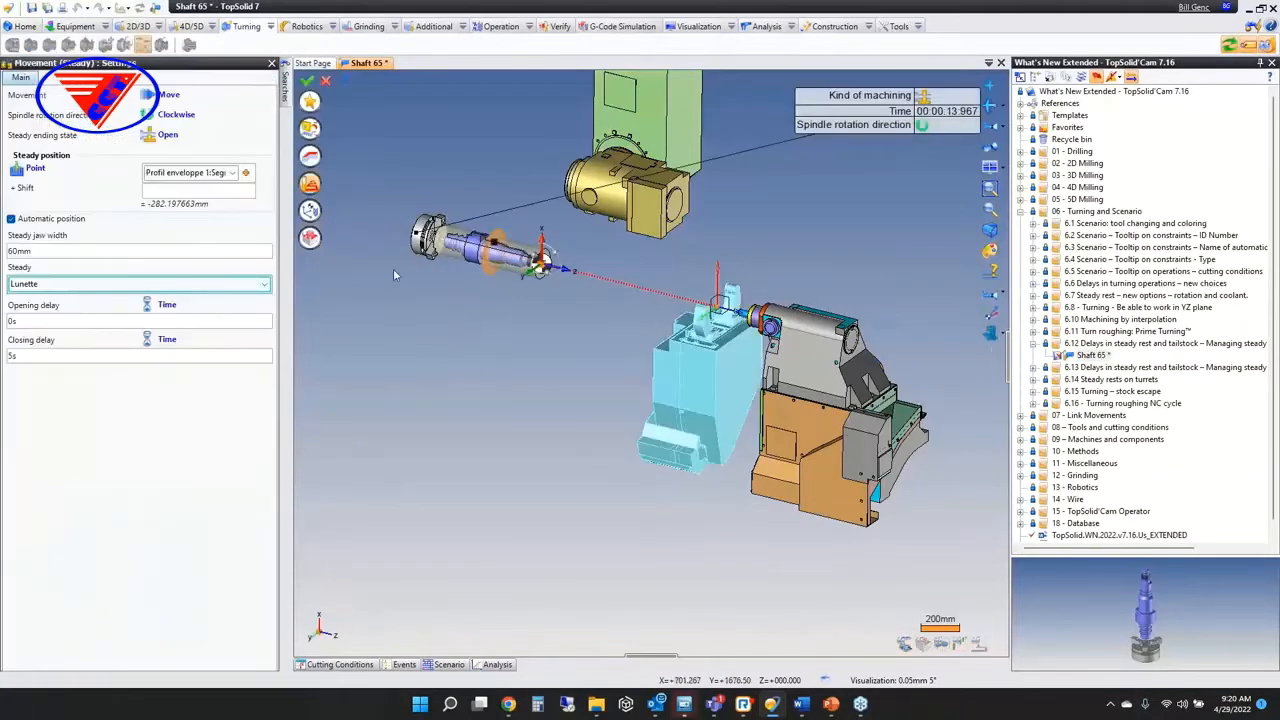
{"action": "left_click", "coordinate": [167, 305]}
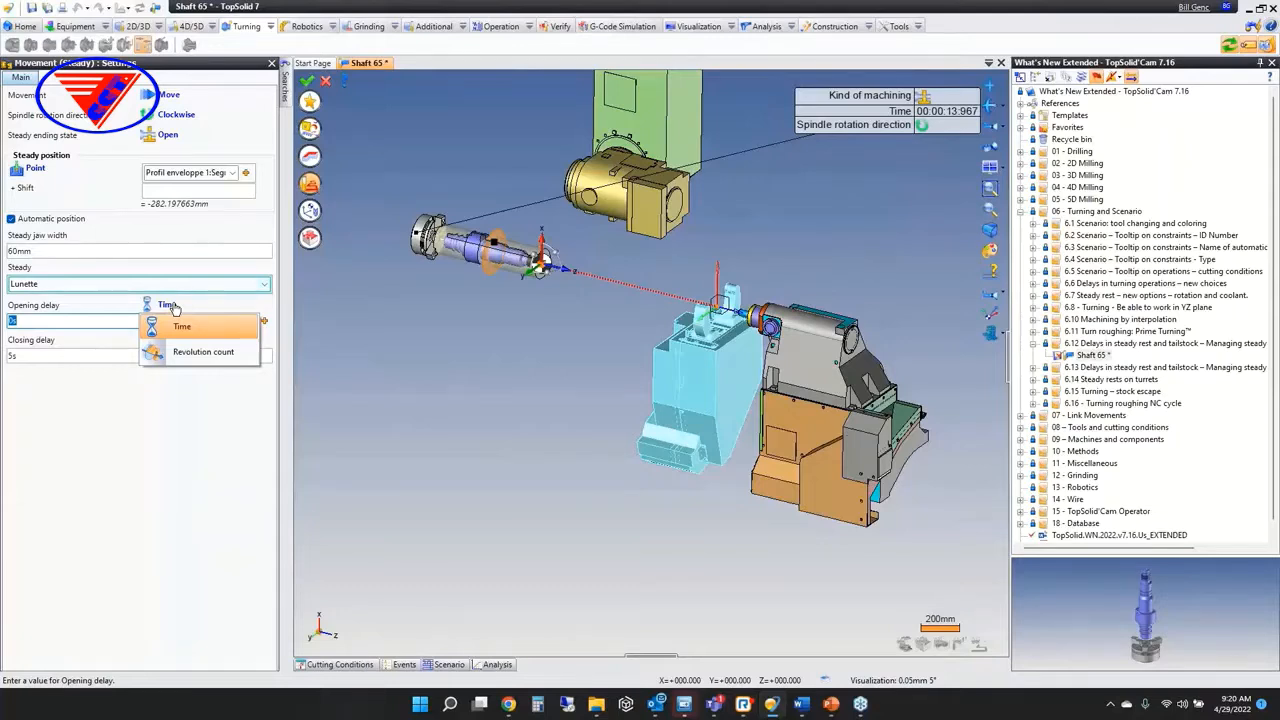
{"action": "left_click", "coordinate": [181, 326]}
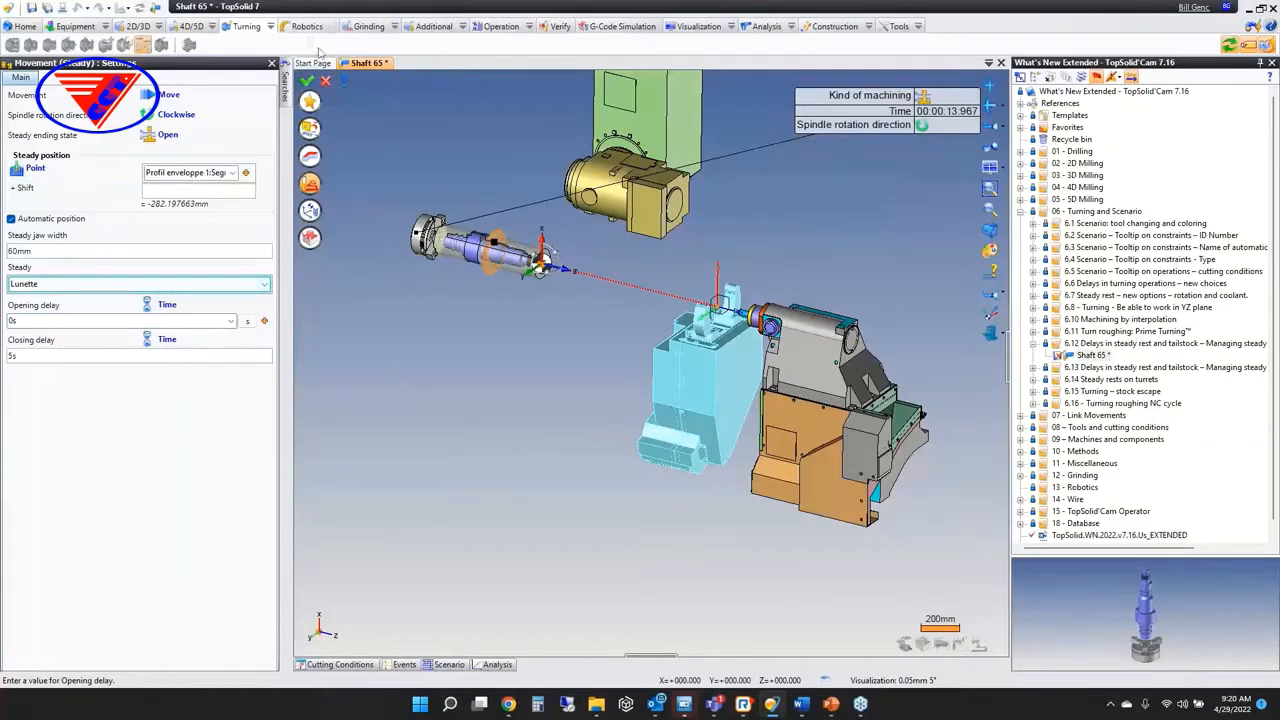
{"action": "left_click", "coordinate": [307, 80]}
Close Shaft 65 without saving and open the Shaft 65 document from the 6.13 delays folder
{"action": "left_click", "coordinate": [645, 379]}
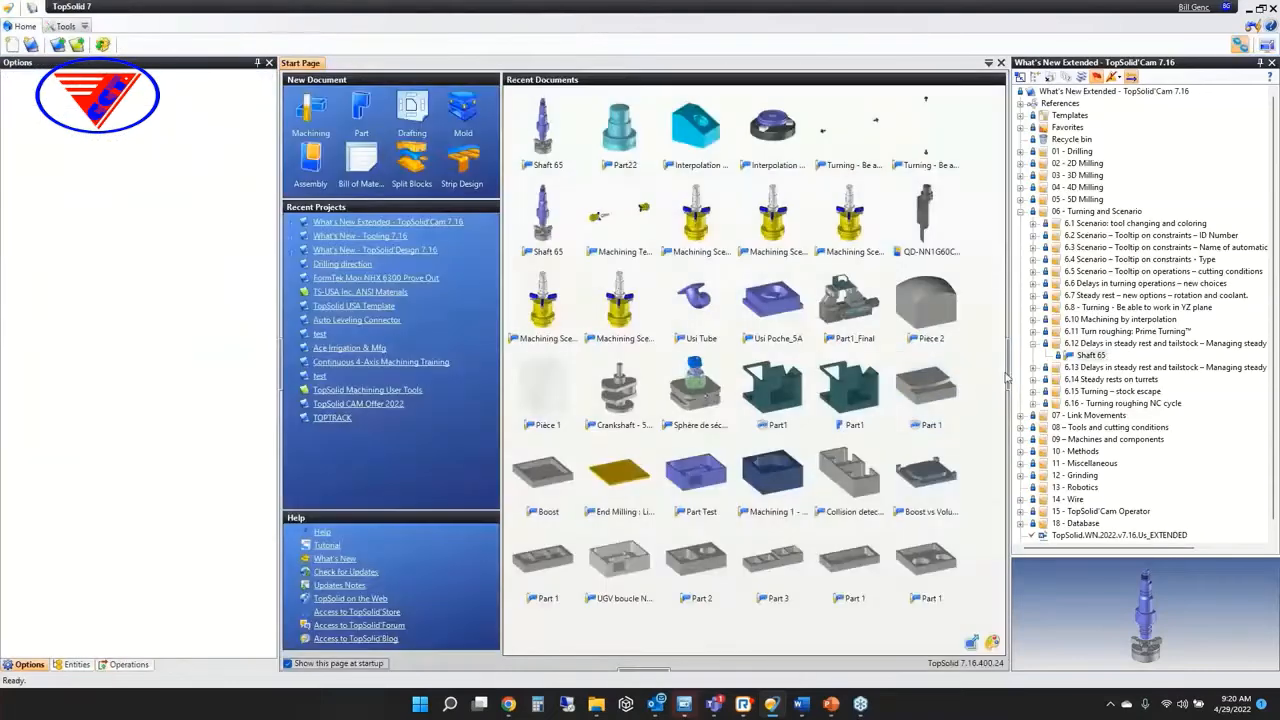
{"action": "left_click", "coordinate": [1033, 344]}
{"action": "left_click", "coordinate": [1033, 355]}
{"action": "double_click", "coordinate": [1090, 367]}
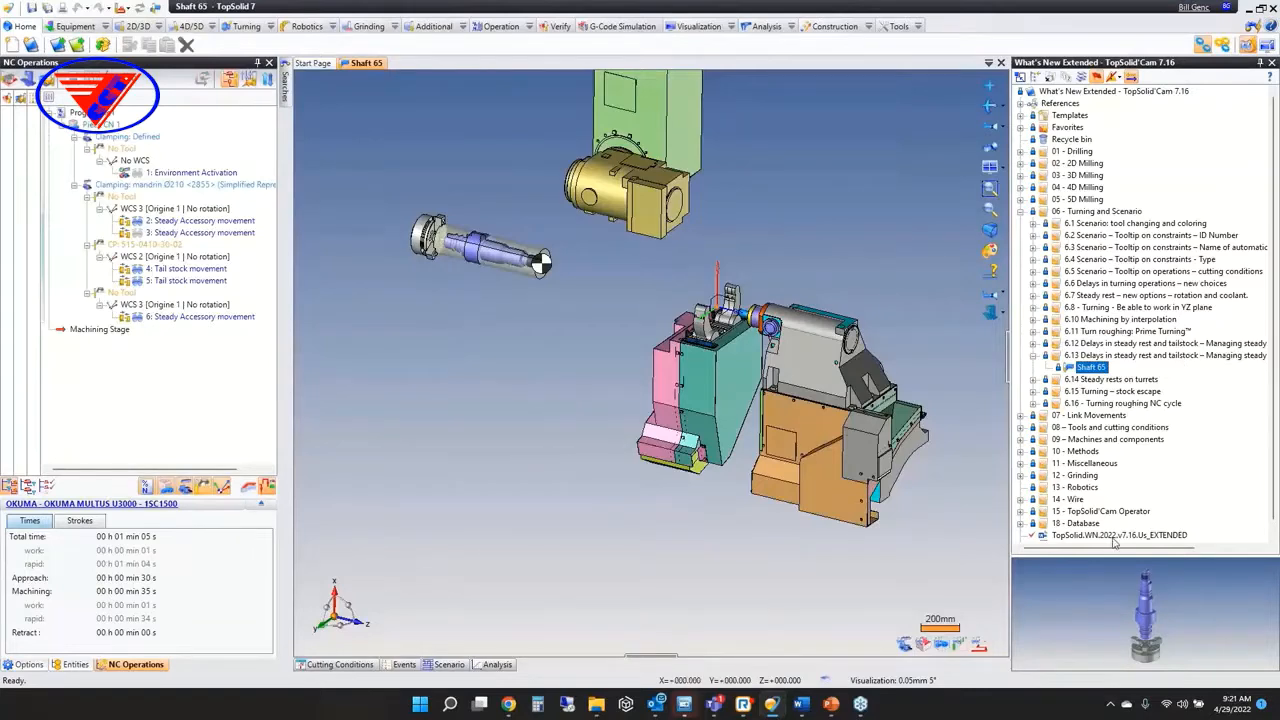
{"action": "mouse_move", "coordinate": [1116, 548]}
{"action": "left_mouse_down"}
{"action": "mouse_move", "coordinate": [1210, 556]}
{"action": "mouse_move", "coordinate": [1111, 563]}
{"action": "left_mouse_up"}
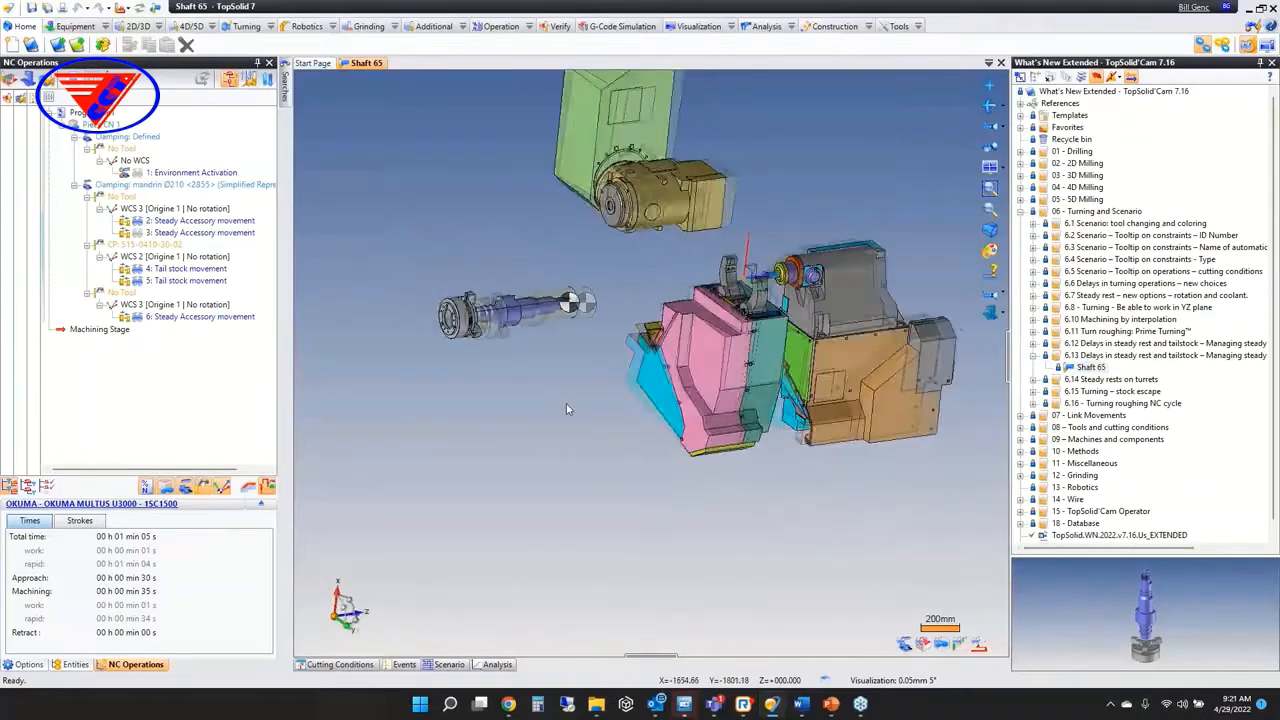
Open the Lunette & CP - 716 document from 6.14 Steady rests on turrets and display the whole machine
{"action": "left_click", "coordinate": [1034, 380]}
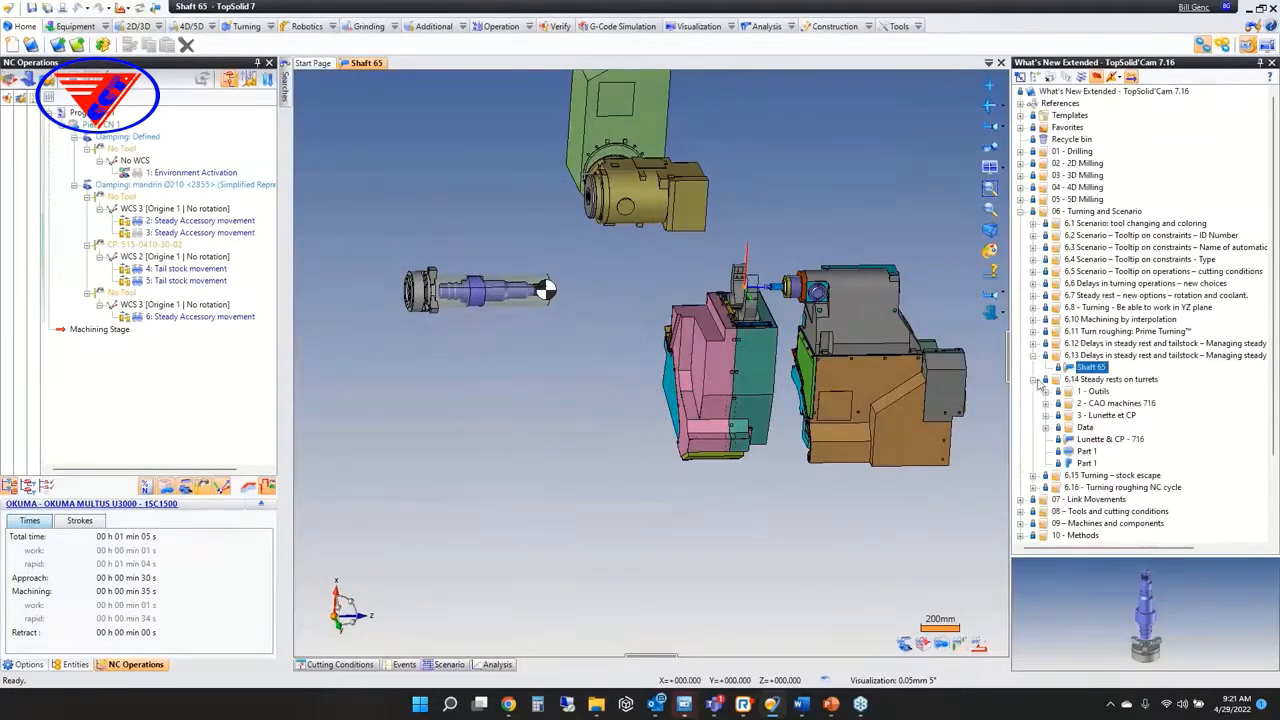
{"action": "left_click", "coordinate": [1100, 440]}
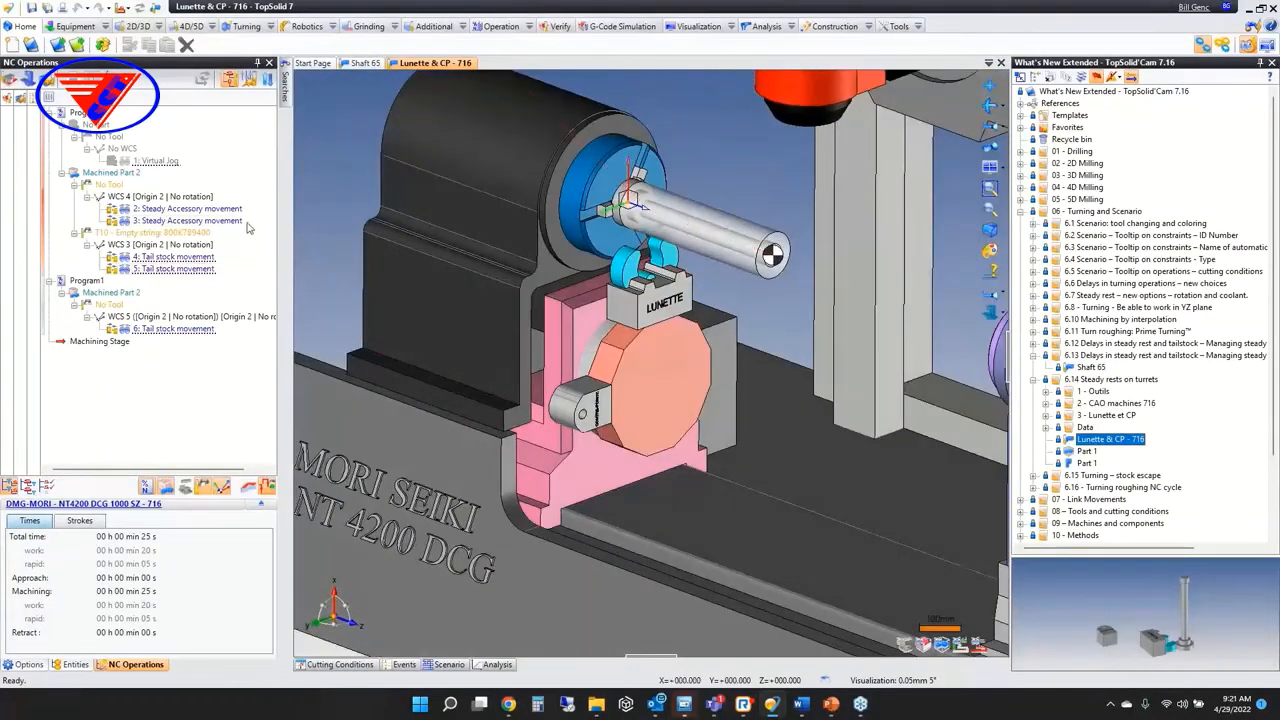
{"action": "middle_click_drag", "start_coordinate": [880, 226], "coordinate": [802, 318]}
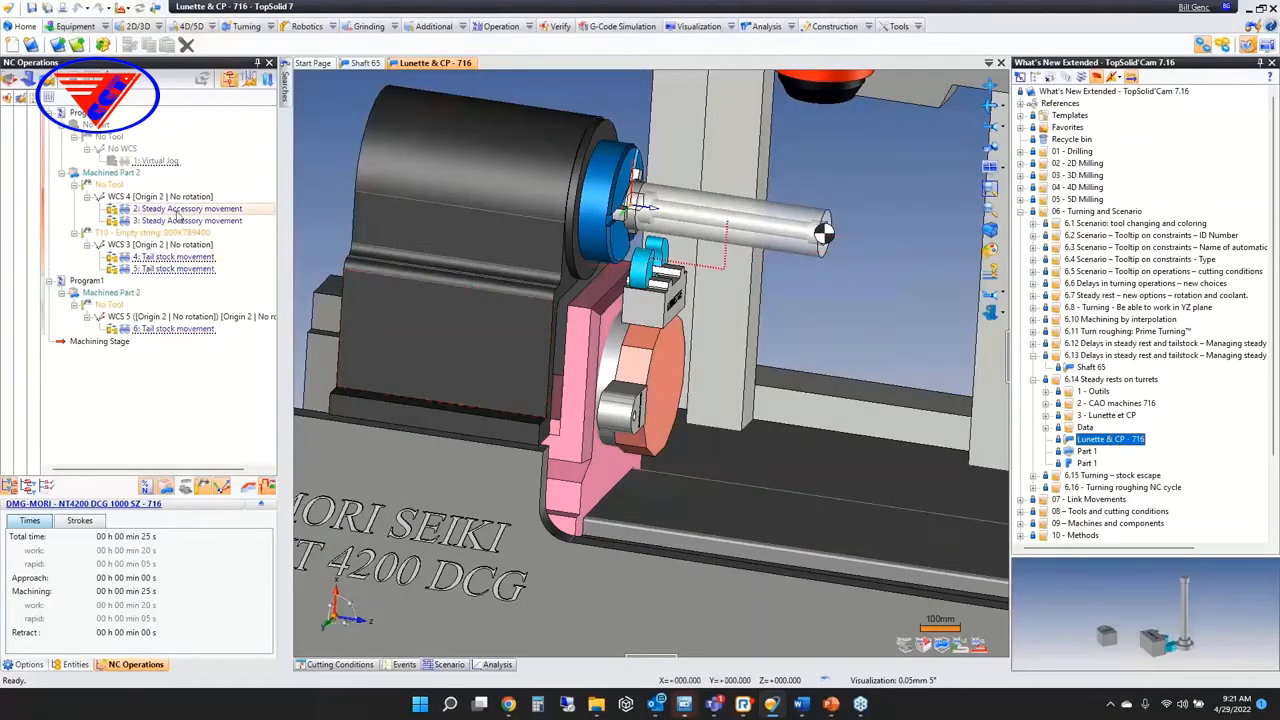
{"action": "mouse_move", "coordinate": [177, 213]}
{"action": "scroll", "coordinate": [188, 264], "scroll_direction": "down", "scroll_amount": 4}
{"action": "mouse_move", "coordinate": [188, 264]}
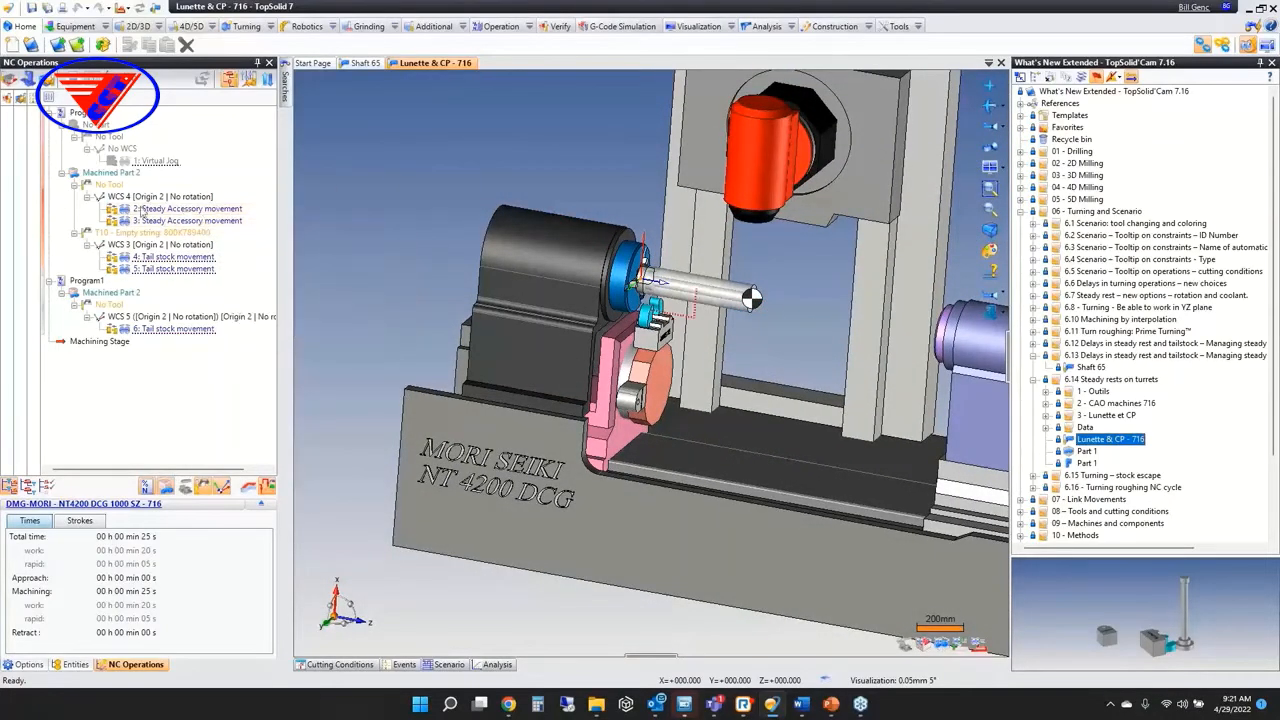
Simulate operation 2, the first steady rest movement, and review its editing view without making changes
{"action": "double_click", "coordinate": [155, 210]}
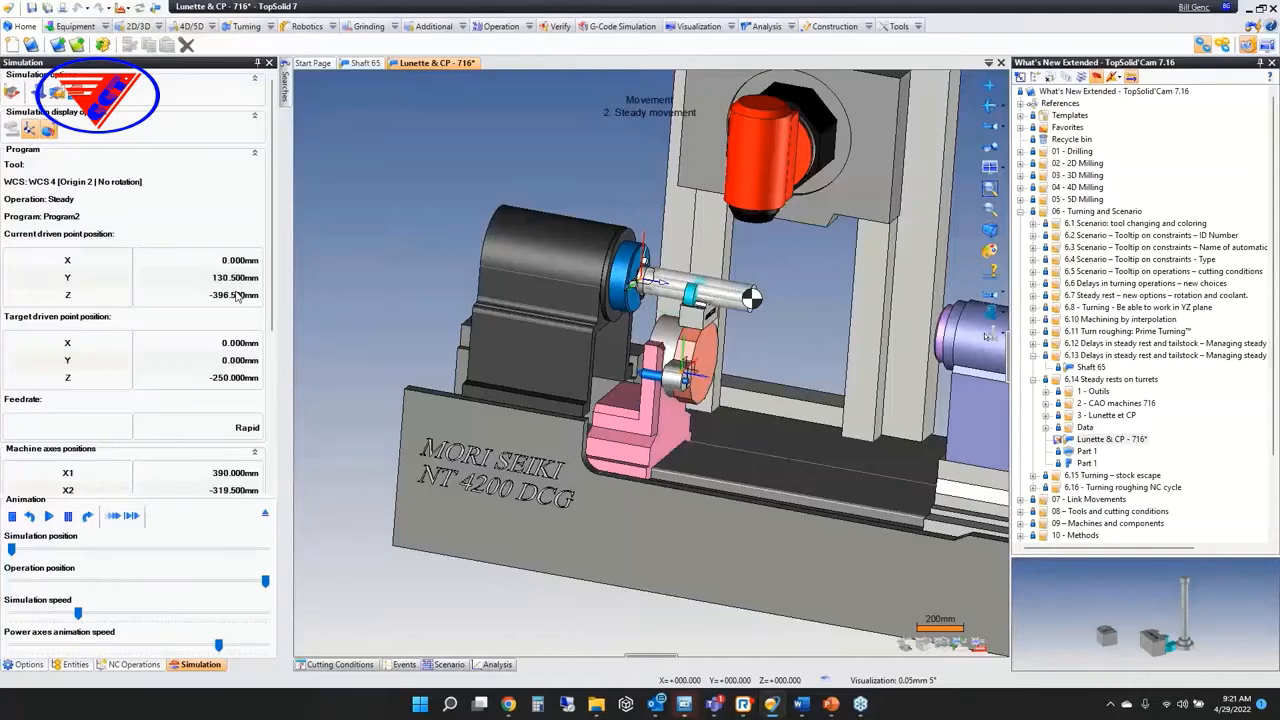
{"action": "left_click", "coordinate": [186, 44]}
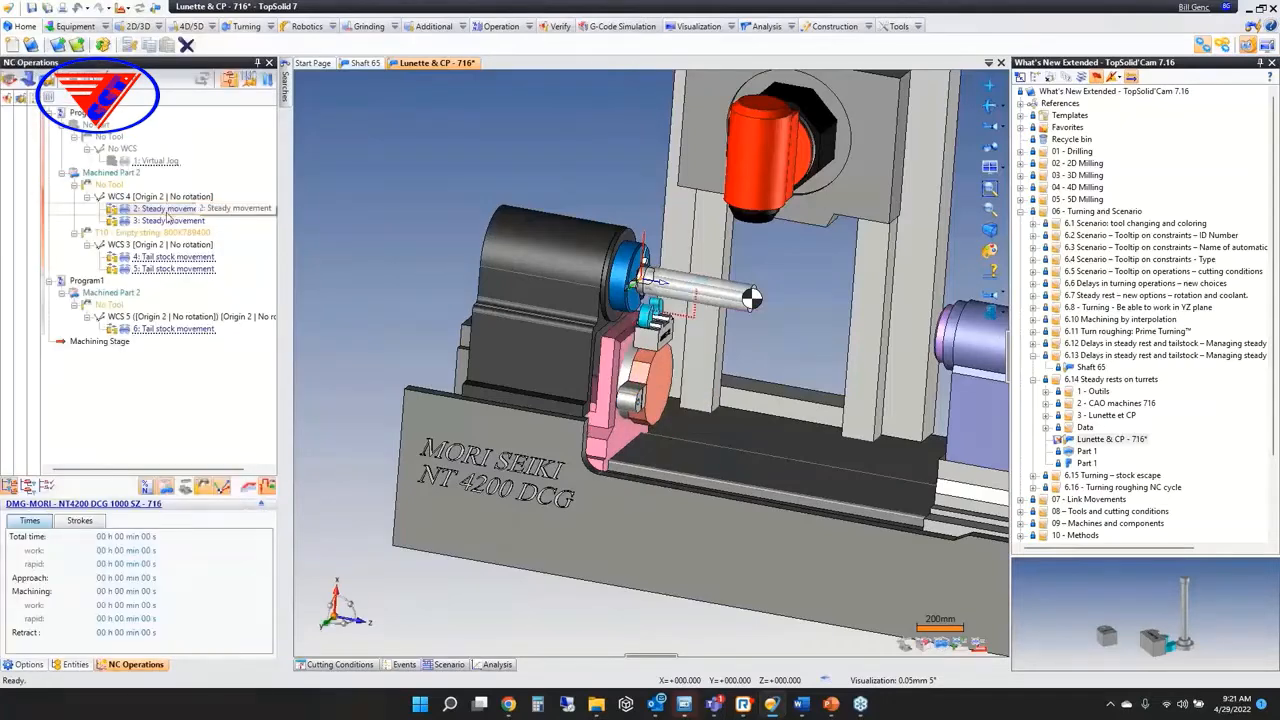
{"action": "double_click", "coordinate": [165, 209]}
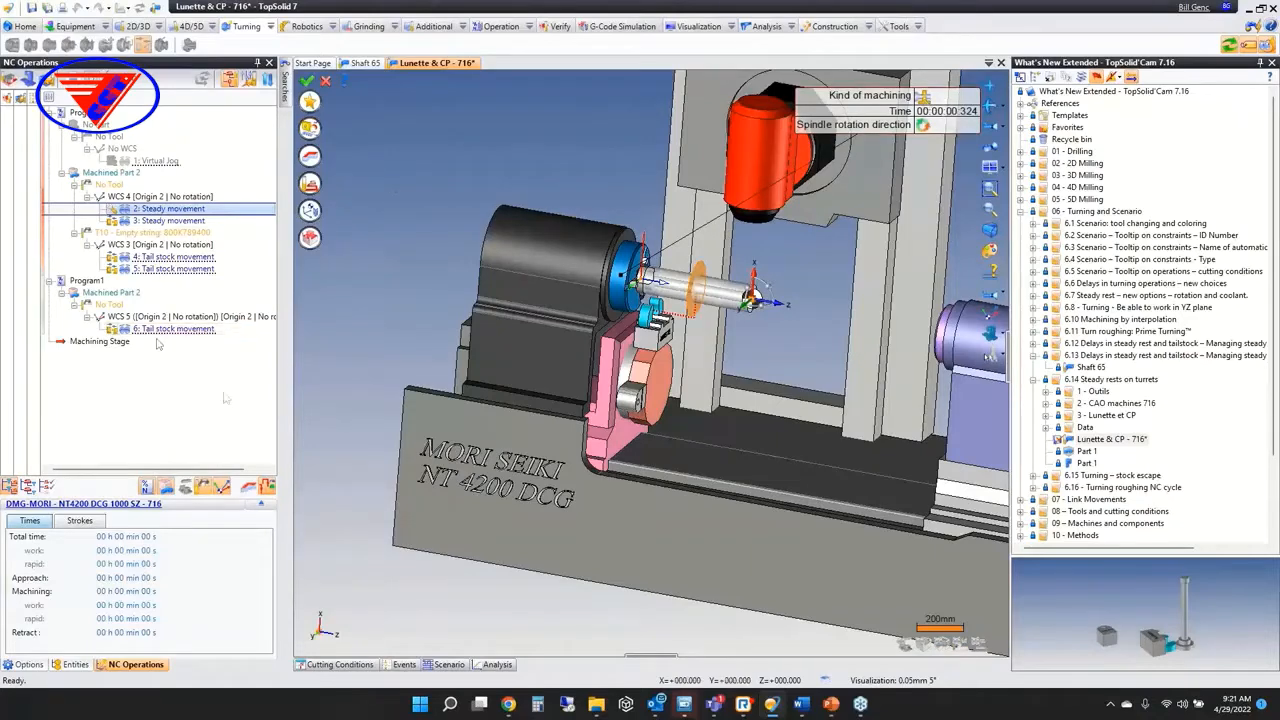
{"action": "key", "text": "Escape"}
Simulate Tail stock movement operation 4 and examine the turret-mounted tailstock centre against the part up close
{"action": "left_click", "coordinate": [113, 258]}
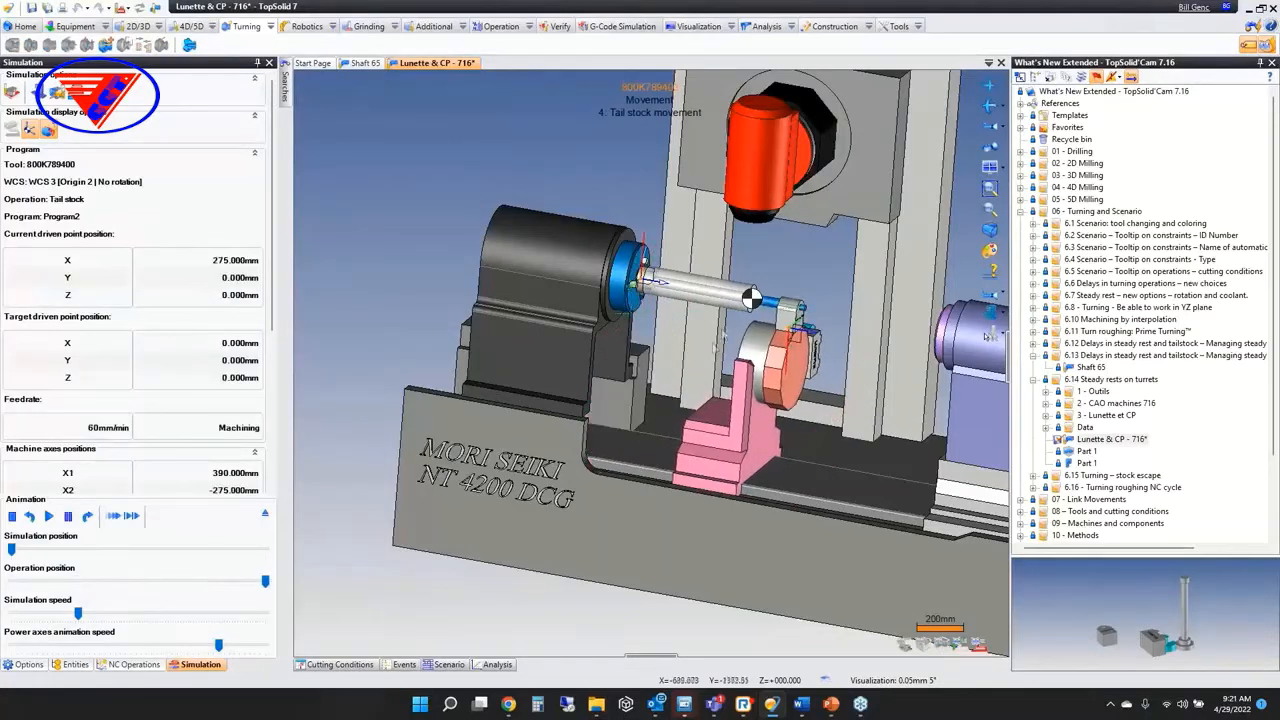
{"action": "scroll", "coordinate": [832, 294], "scroll_direction": "up", "scroll_amount": 5}
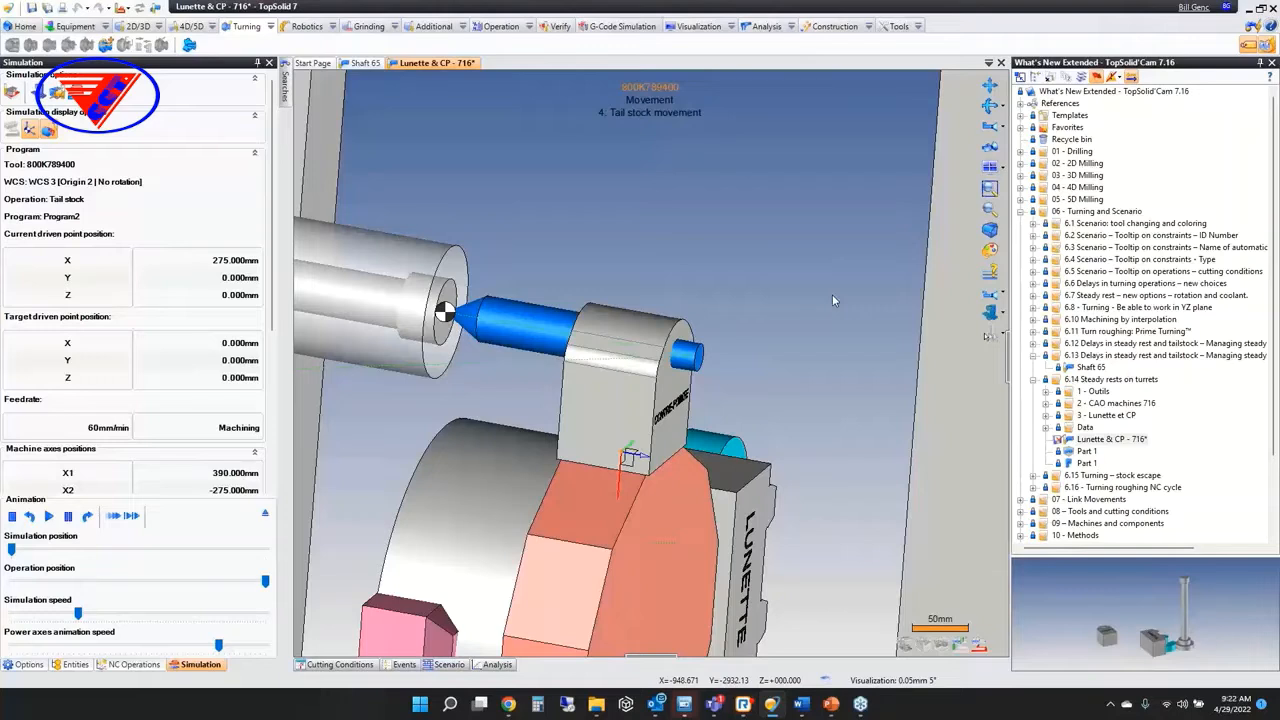
{"action": "key", "text": "Escape"}
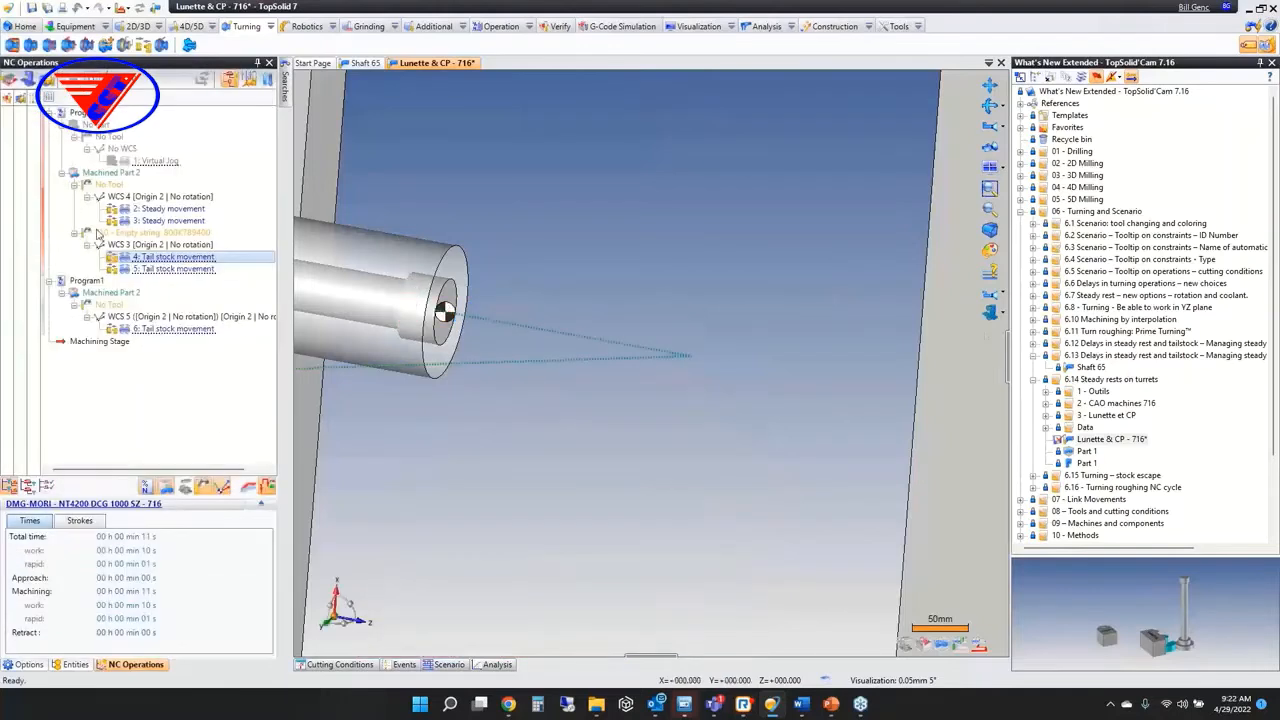
Close Lunette & CP - 716 without saving, close Shaft 65, and open Machining 1 from 6.15 Turning – stock escape
{"action": "key", "text": "ctrl+w"}
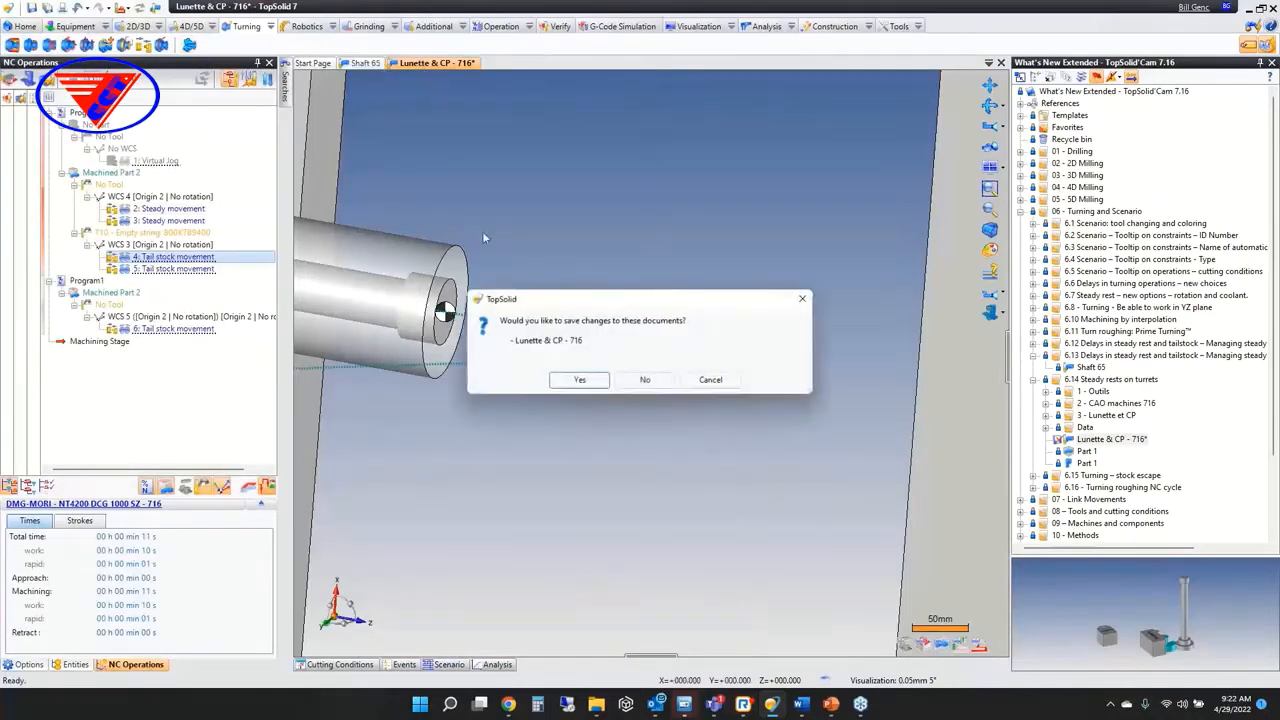
{"action": "left_click", "coordinate": [665, 385]}
{"action": "key", "text": "ctrl+w"}
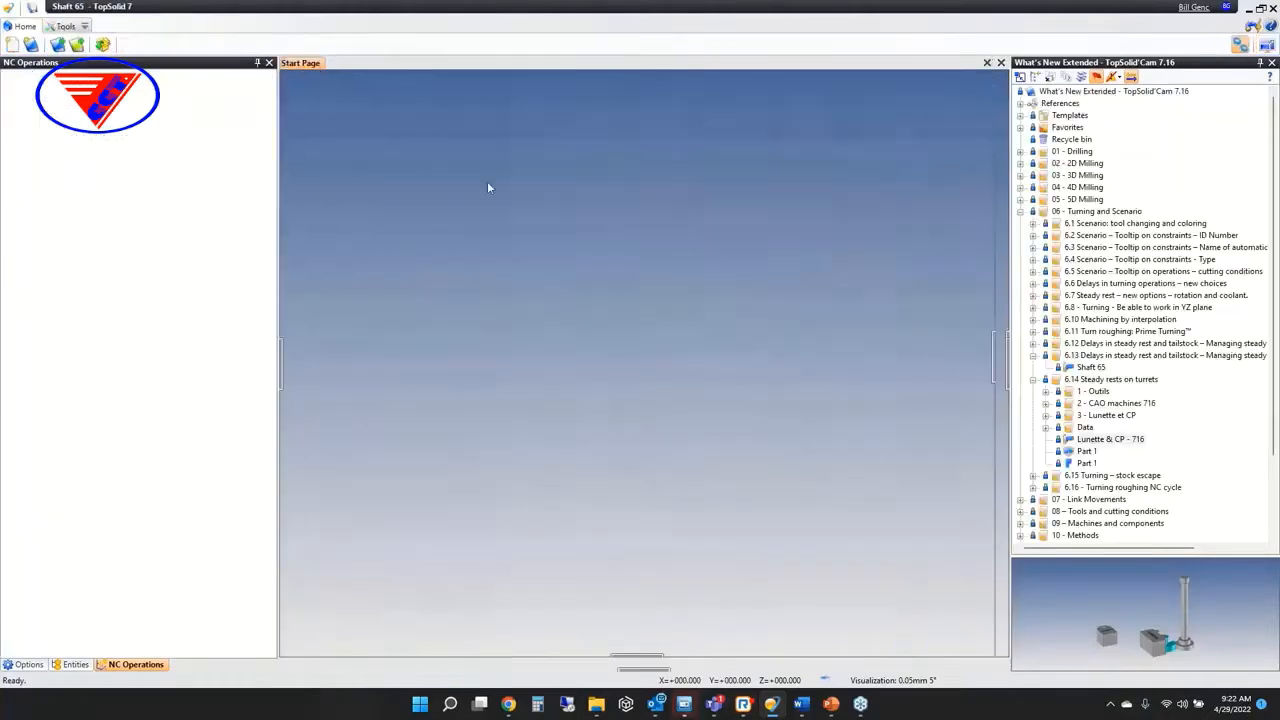
{"action": "left_click", "coordinate": [1033, 380]}
{"action": "left_click", "coordinate": [1033, 392]}
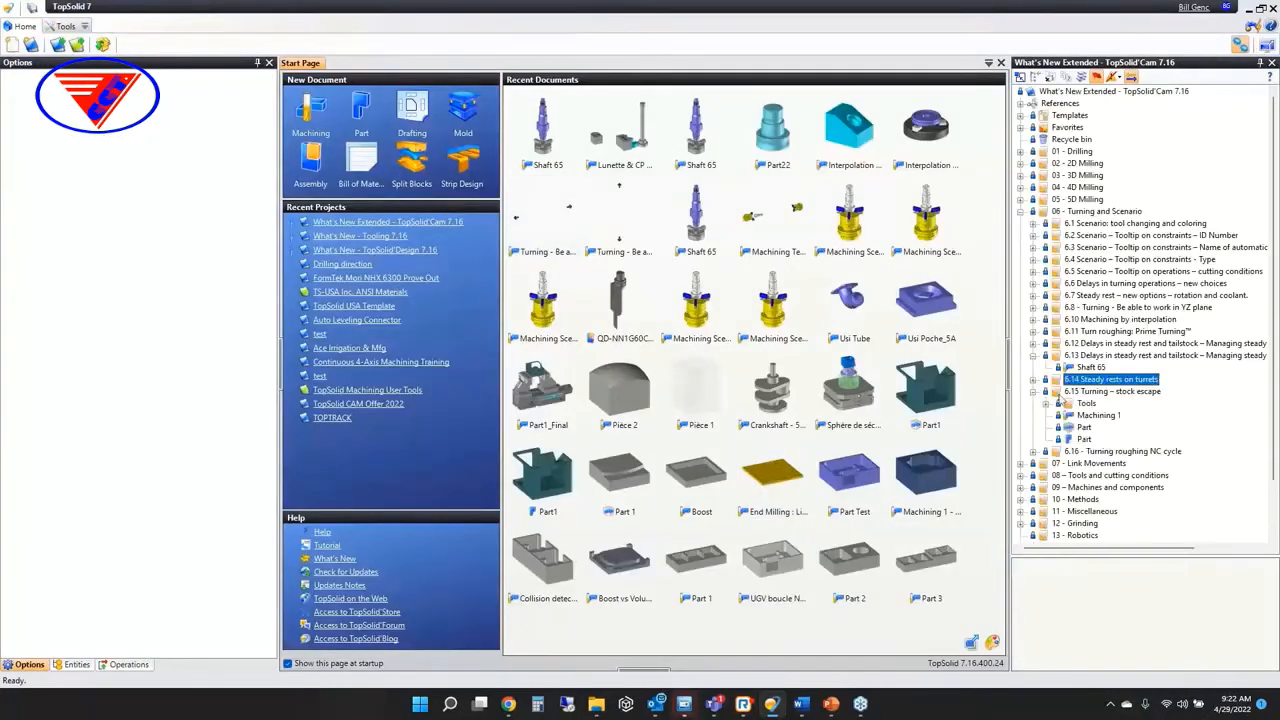
{"action": "double_click", "coordinate": [1072, 416]}
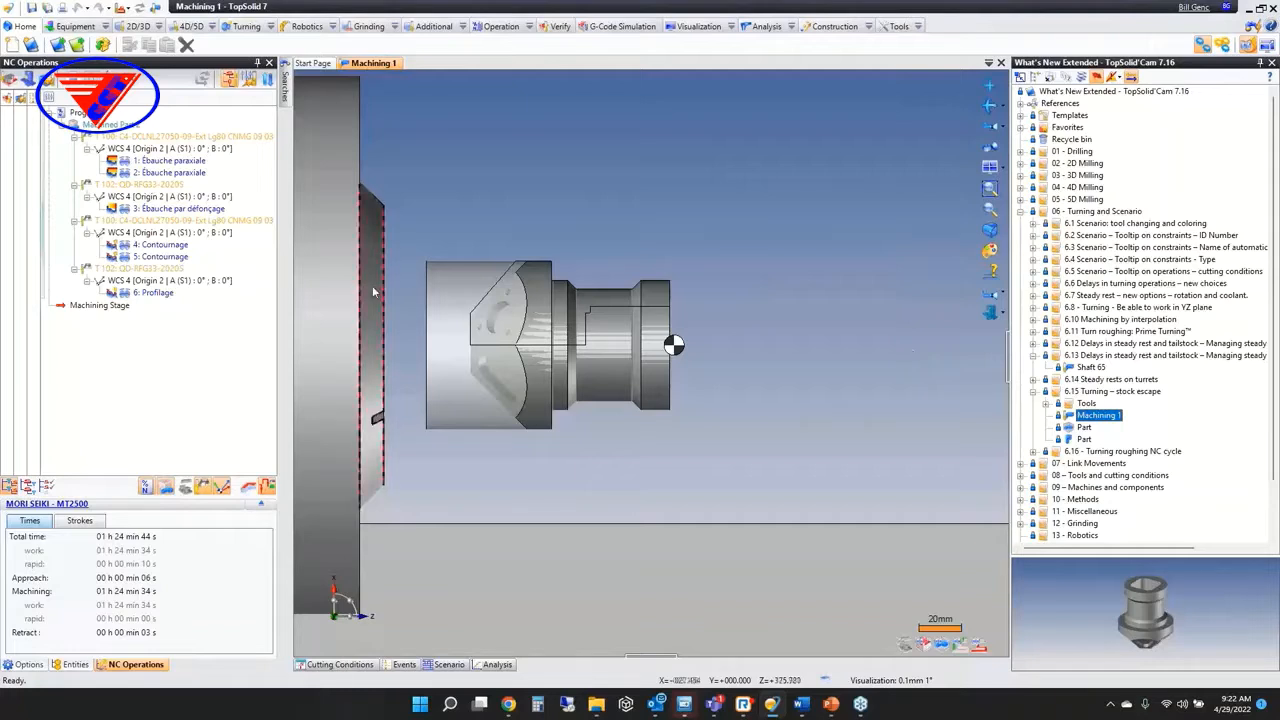
Look into turn contouring operation 4, and inspect the Stock escape option in the lead-in settings of turn profiling operation 6
{"action": "double_click", "coordinate": [166, 245]}
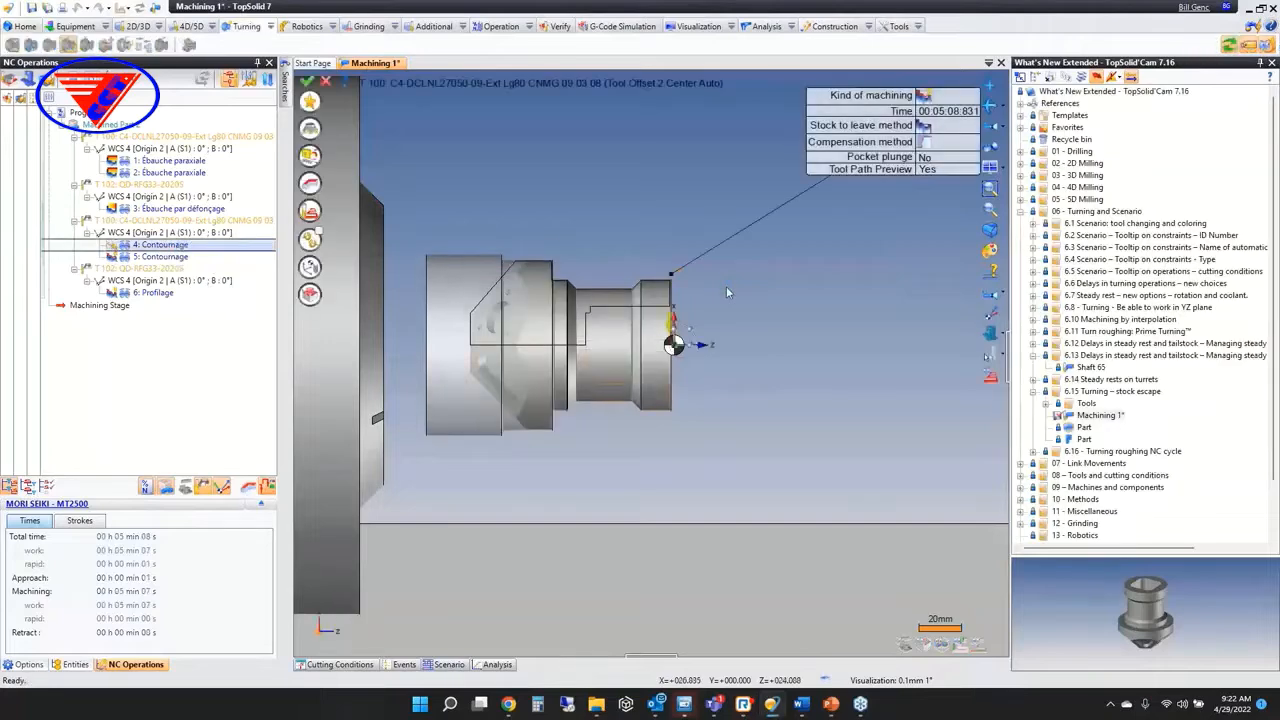
{"action": "left_click", "coordinate": [326, 82]}
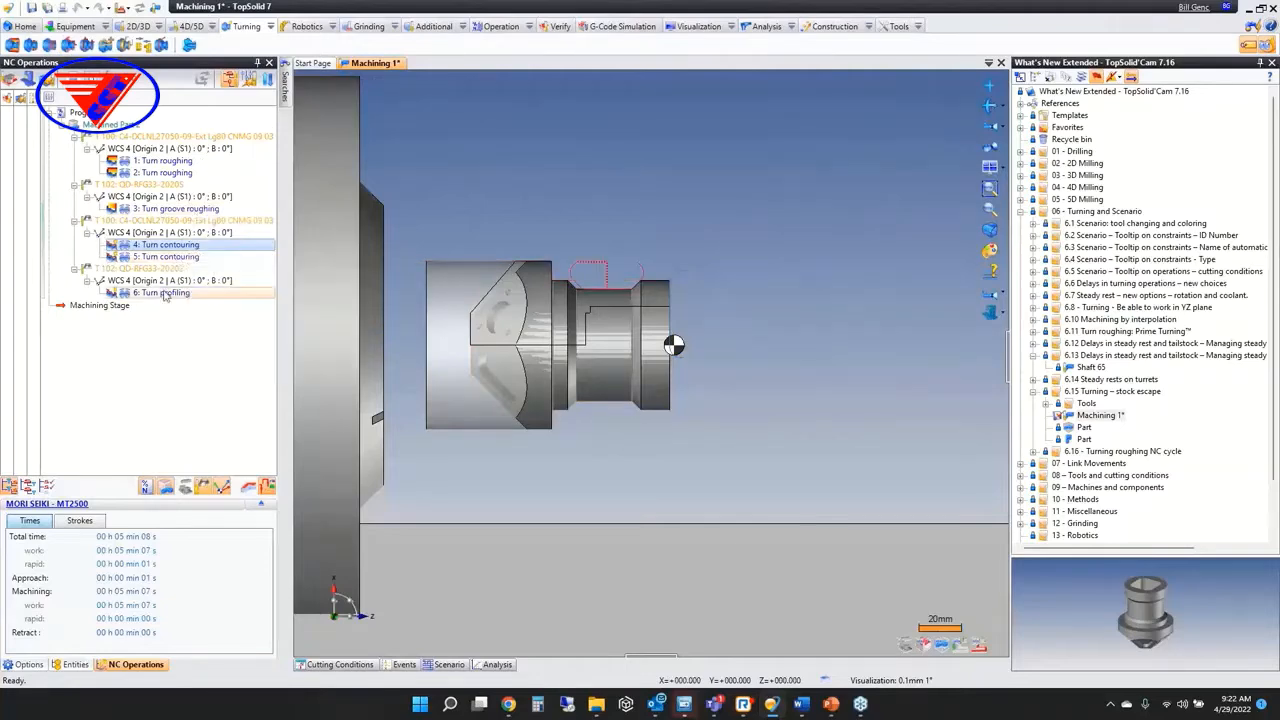
{"action": "double_click", "coordinate": [160, 293]}
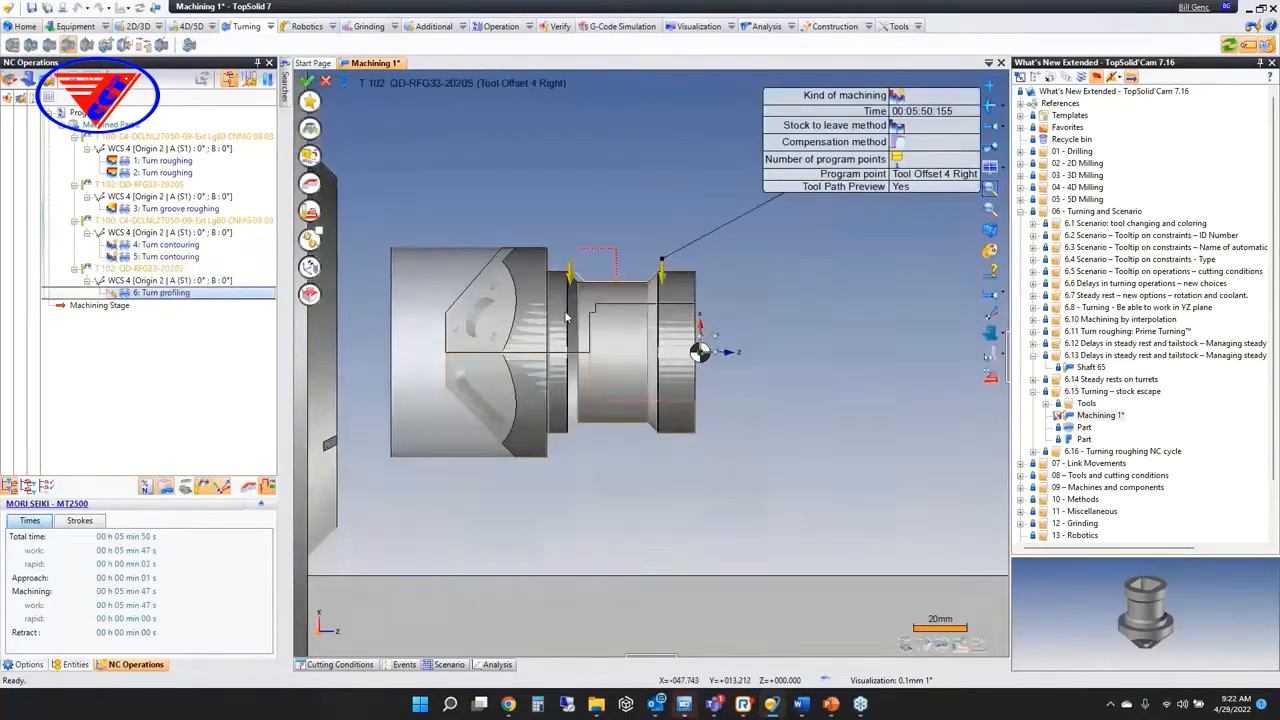
{"action": "left_click", "coordinate": [309, 211]}
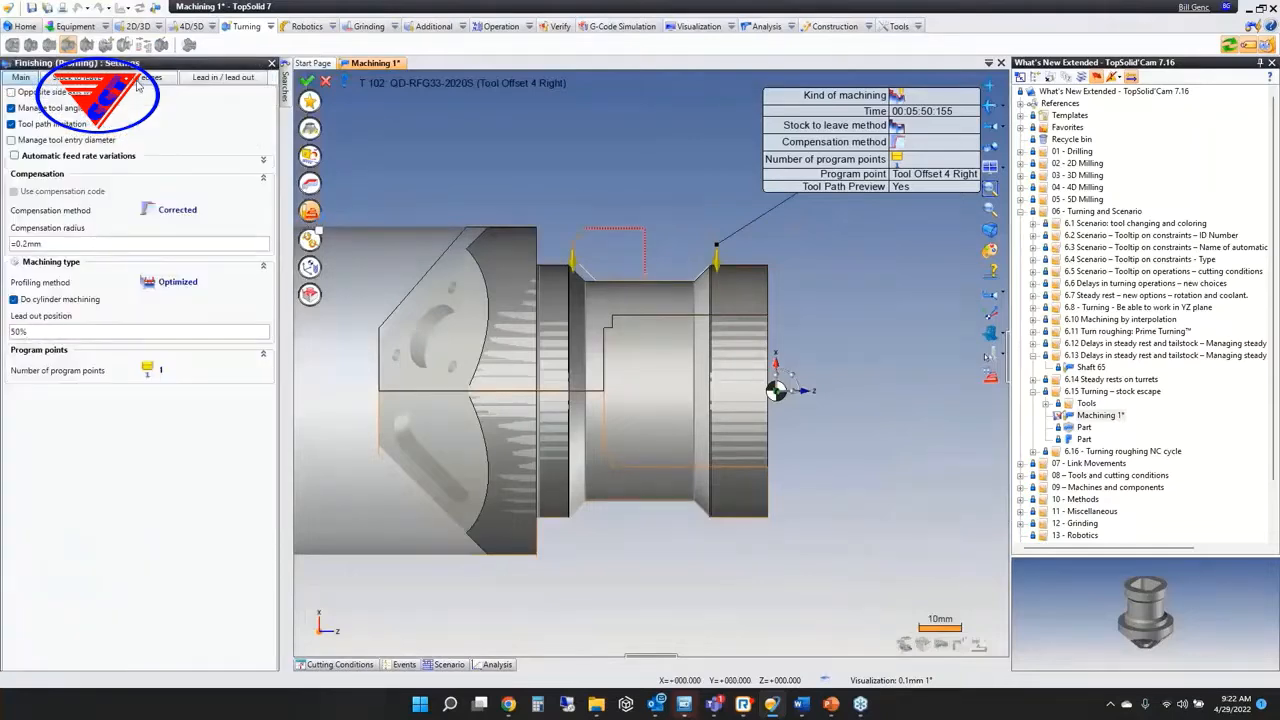
{"action": "left_click", "coordinate": [214, 80]}
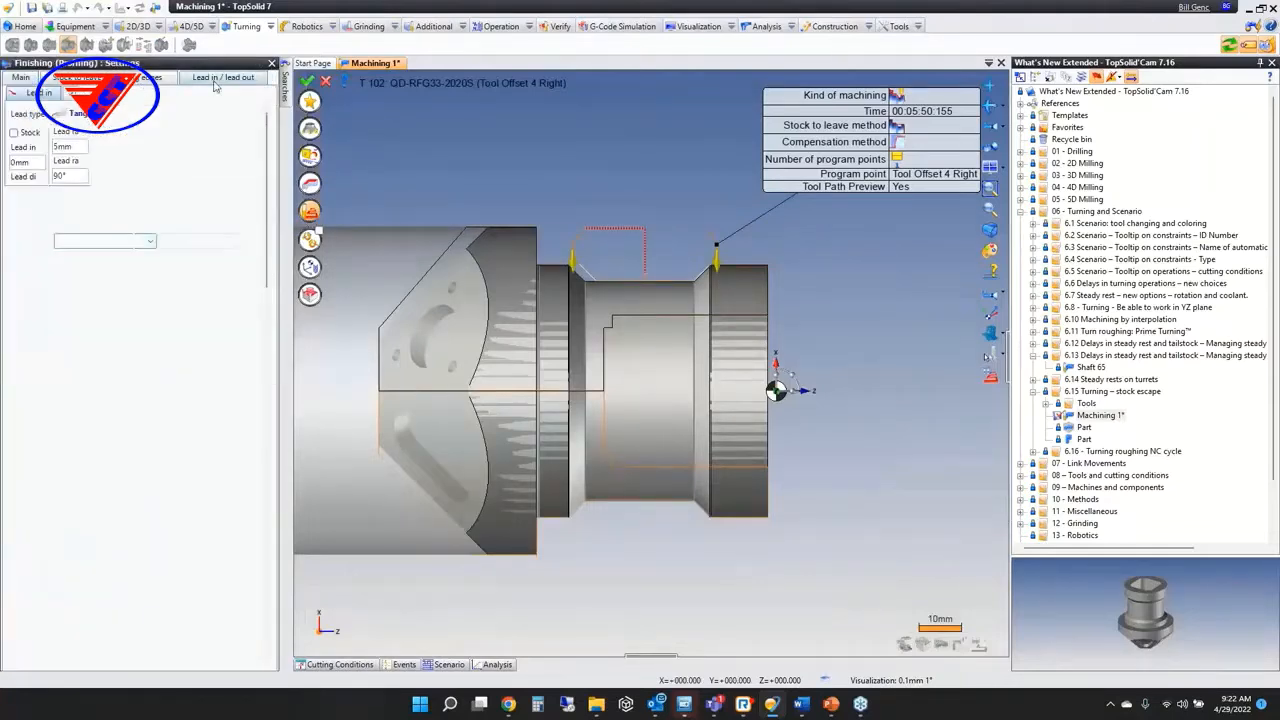
{"action": "left_click", "coordinate": [41, 133]}
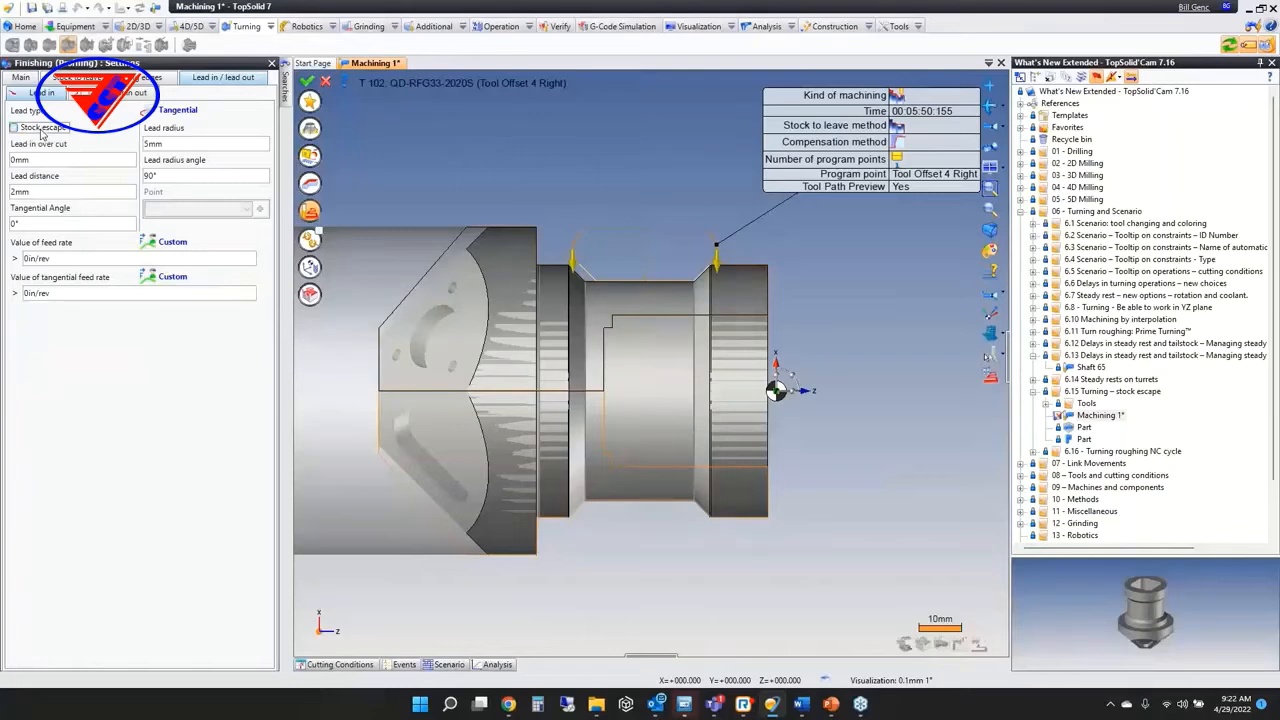
{"action": "left_click", "coordinate": [307, 81]}
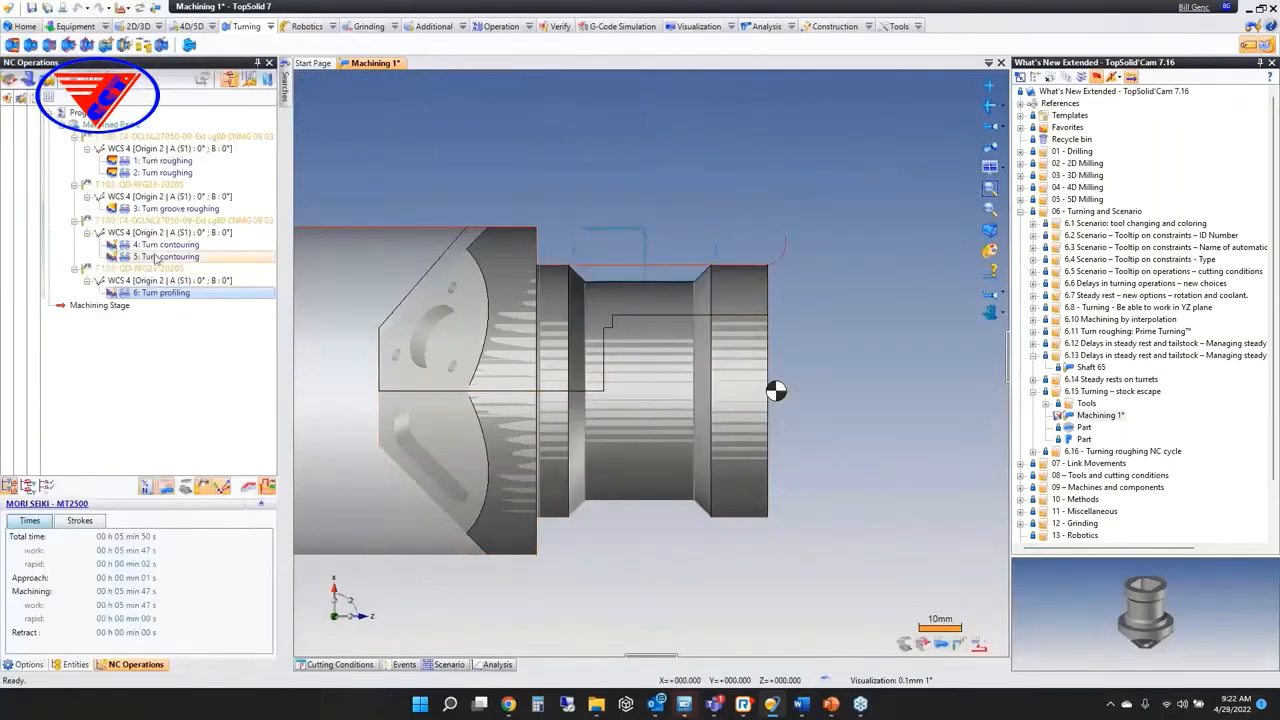
Move the Machining Stage back to just after turn roughing operation 1 and start a turn contouring operation on the part's front face
{"action": "left_click_drag", "start_coordinate": [84, 306], "coordinate": [115, 200]}
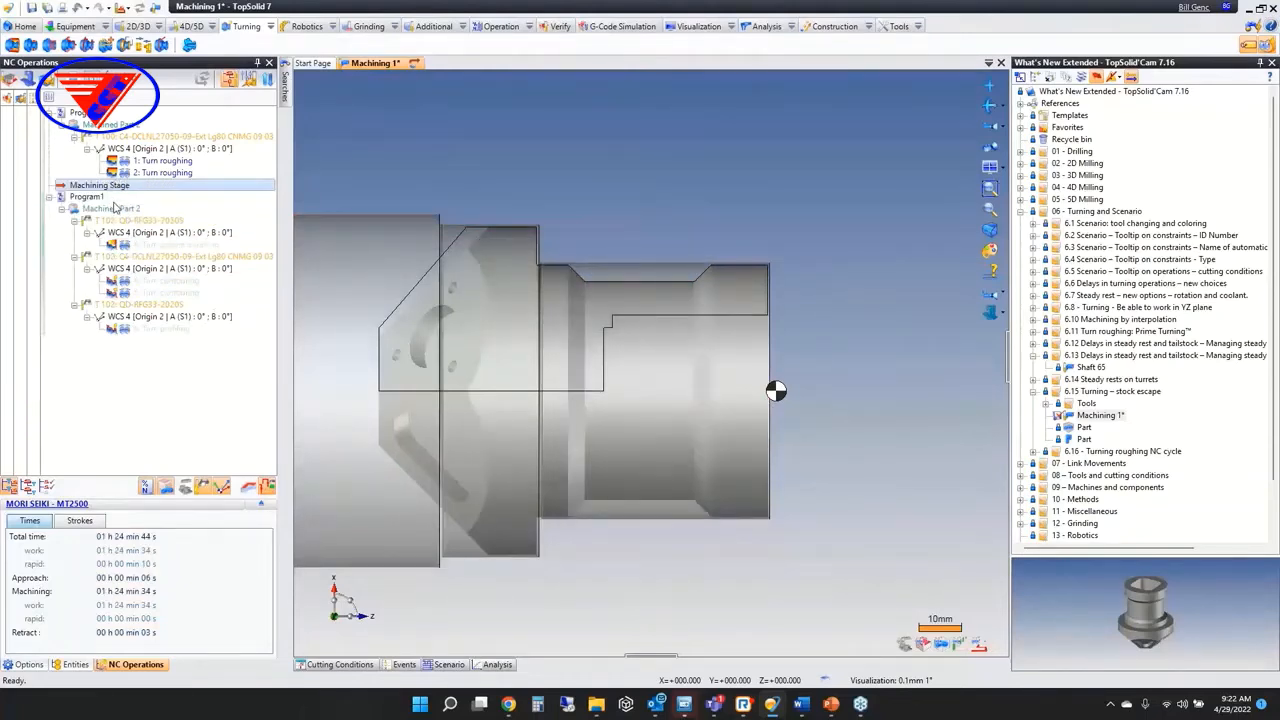
{"action": "mouse_move", "coordinate": [108, 188]}
{"action": "left_mouse_down"}
{"action": "mouse_move", "coordinate": [110, 160]}
{"action": "mouse_move", "coordinate": [101, 186]}
{"action": "left_mouse_up"}
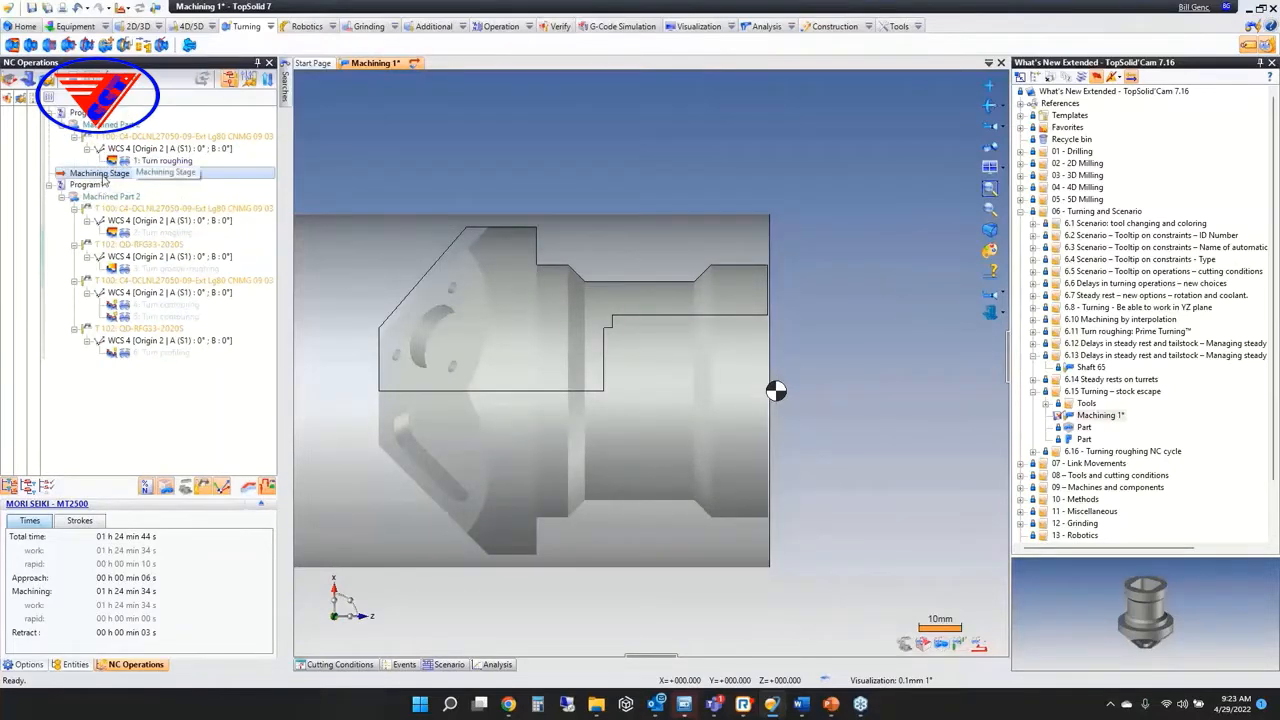
{"action": "middle_click_drag", "start_coordinate": [735, 404], "coordinate": [711, 409]}
{"action": "right_click", "coordinate": [823, 271]}
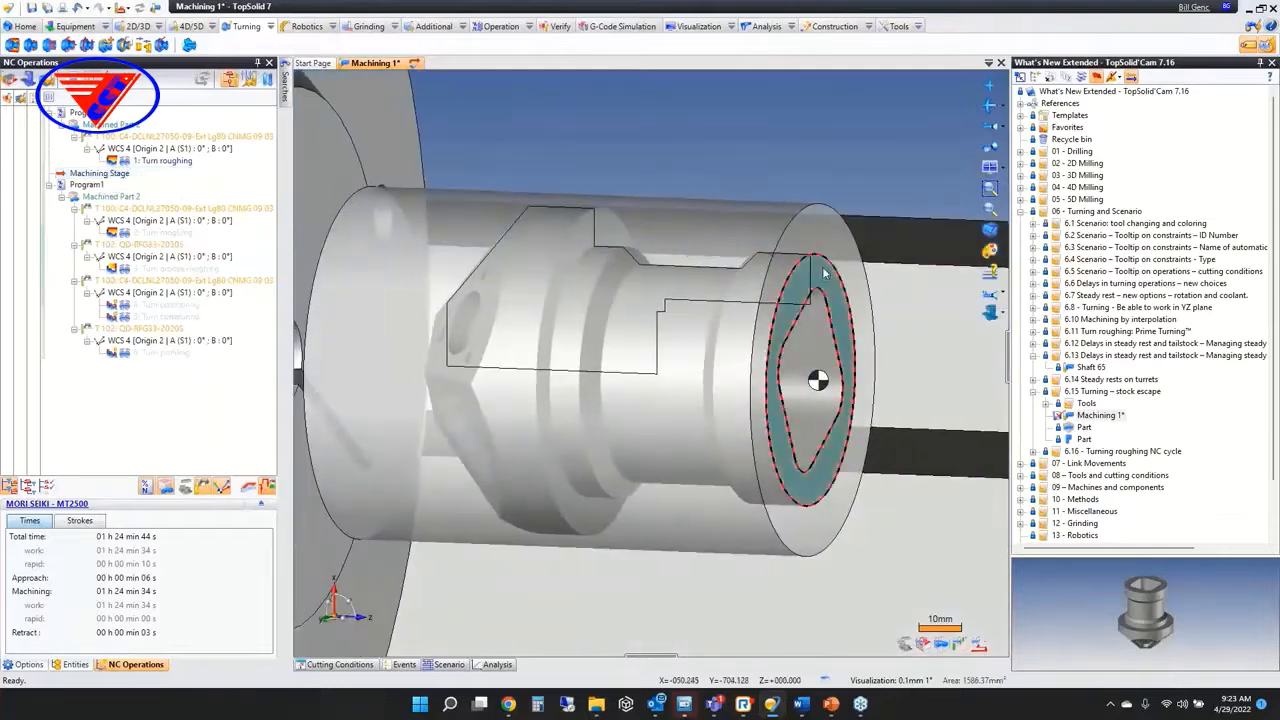
{"action": "left_click", "coordinate": [862, 411]}
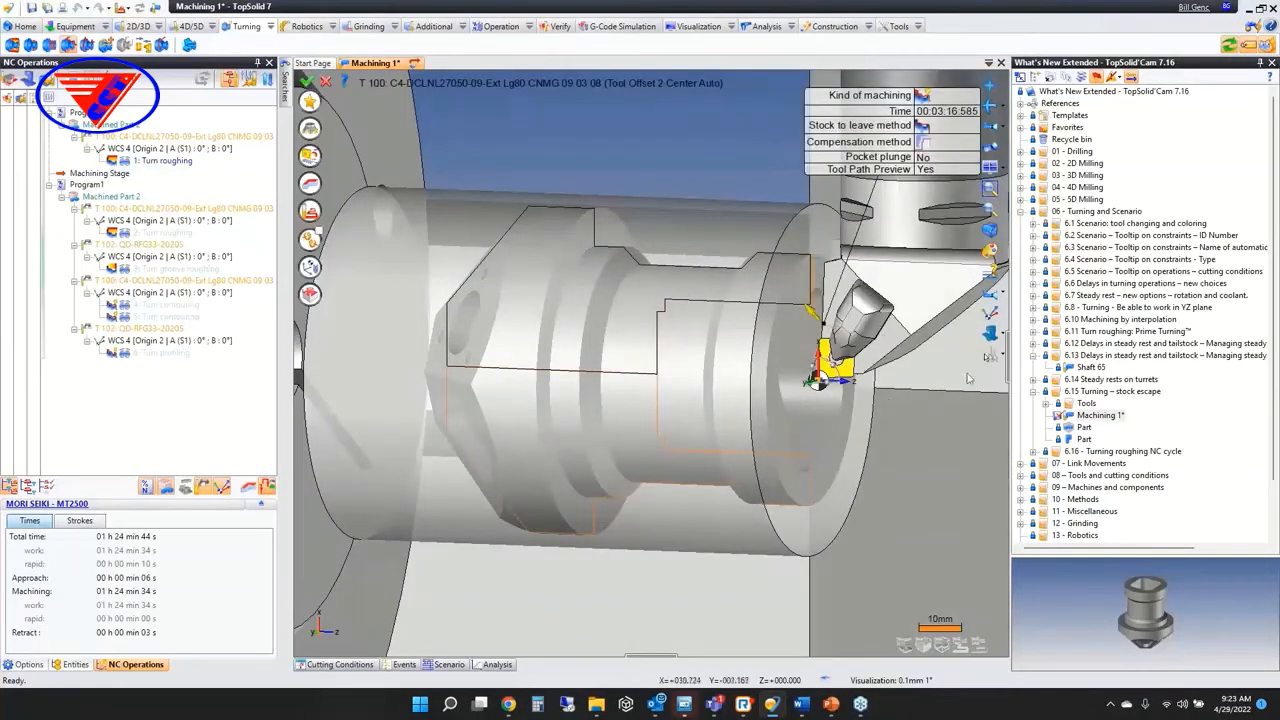
Enable Stock escape for the lead out of the new front-face contouring operation
{"action": "left_click", "coordinate": [994, 298]}
{"action": "middle_click_drag", "start_coordinate": [820, 271], "coordinate": [696, 302]}
{"action": "scroll", "coordinate": [696, 302], "scroll_direction": "up", "scroll_amount": 3}
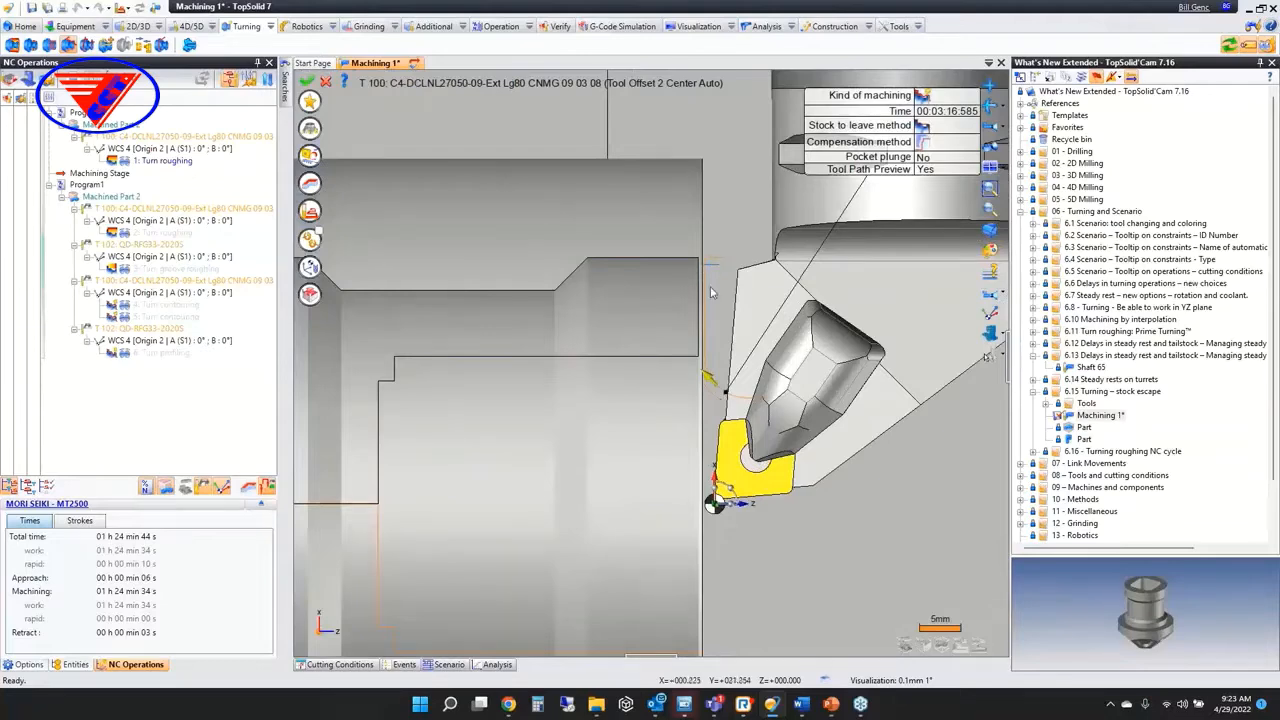
{"action": "left_click", "coordinate": [314, 237]}
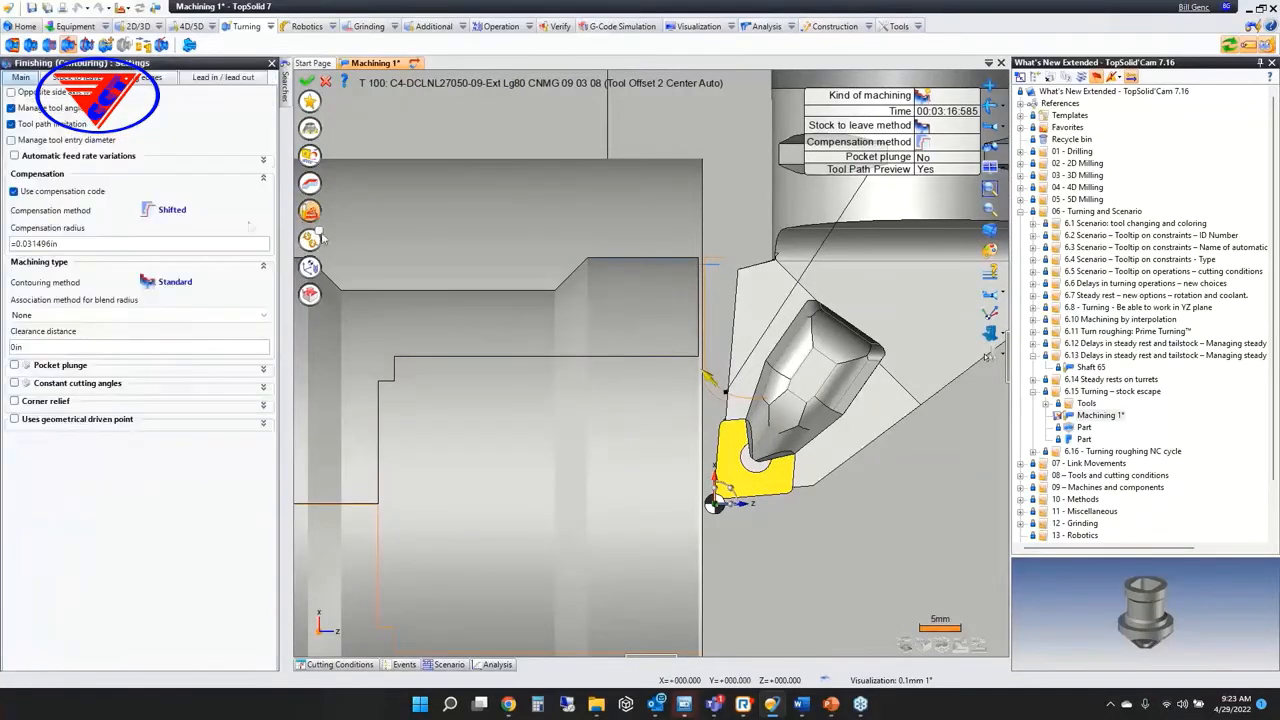
{"action": "left_click", "coordinate": [216, 80]}
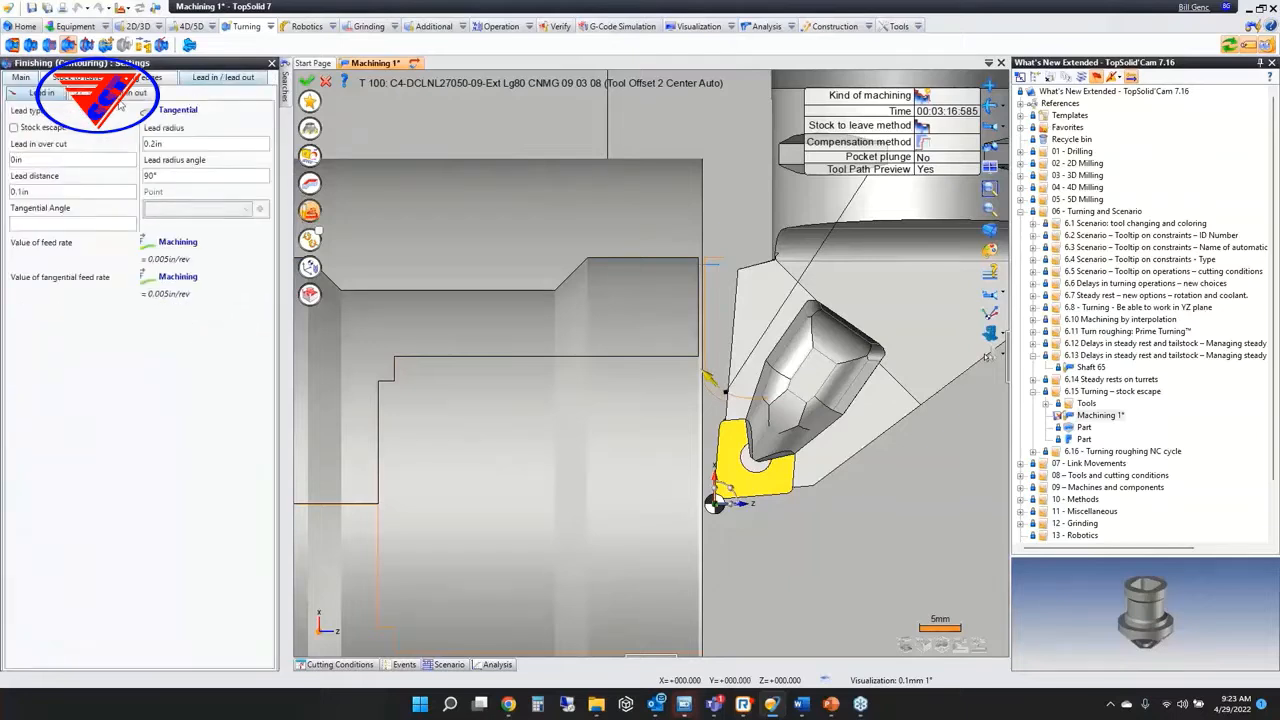
{"action": "left_click", "coordinate": [42, 128]}
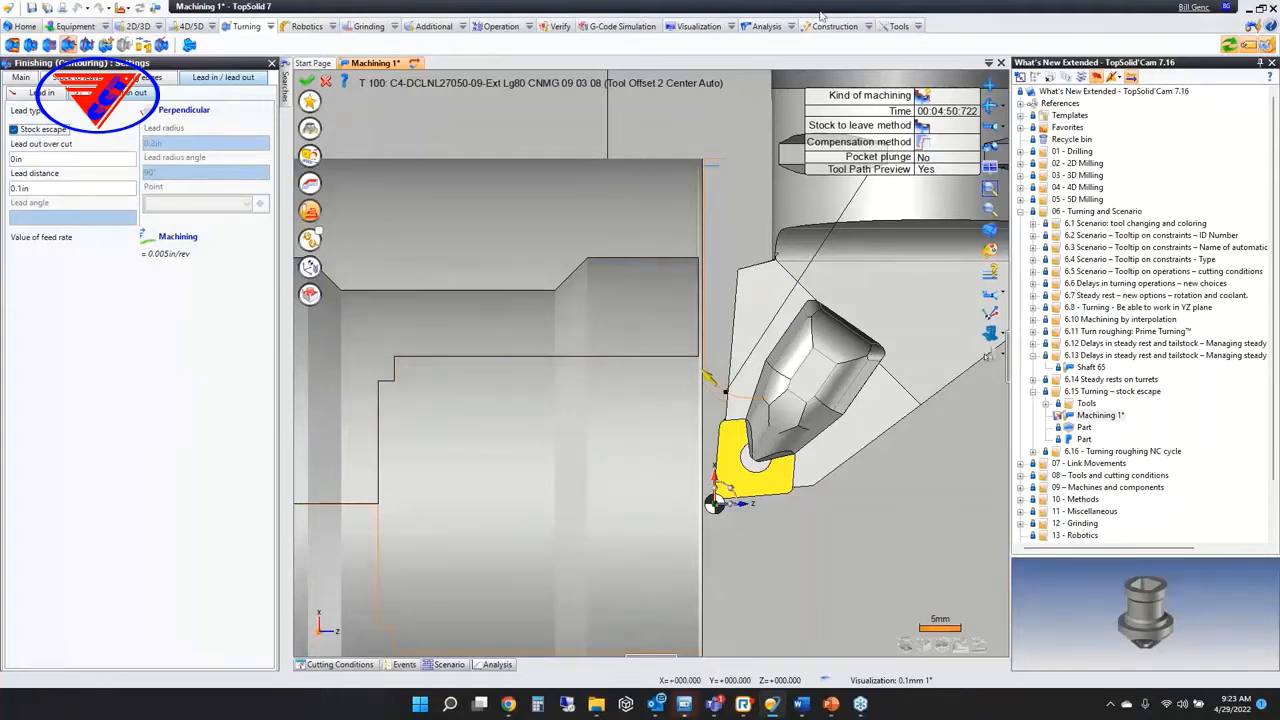
Close Machining 1 without saving and open Turning Cycle 7.15 from the samples of 6.16 - Turning roughing NC cycle
{"action": "left_click", "coordinate": [414, 63]}
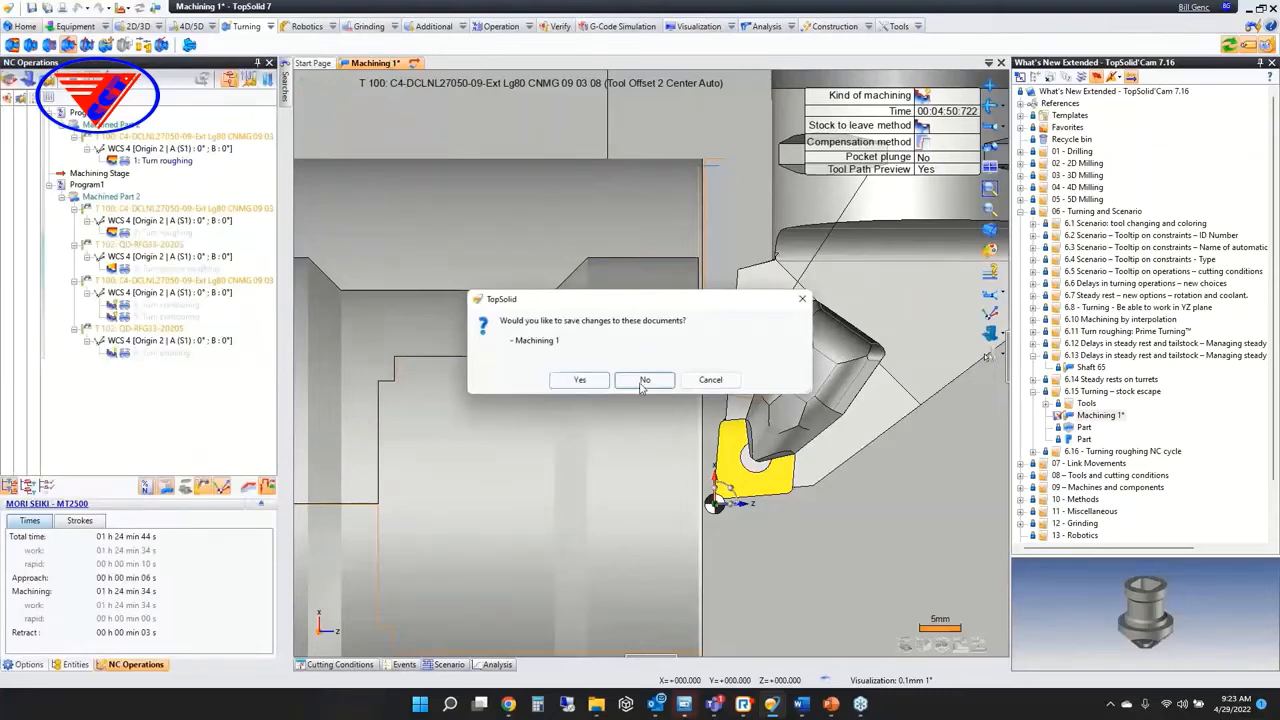
{"action": "left_click", "coordinate": [645, 379]}
{"action": "left_click", "coordinate": [1033, 355]}
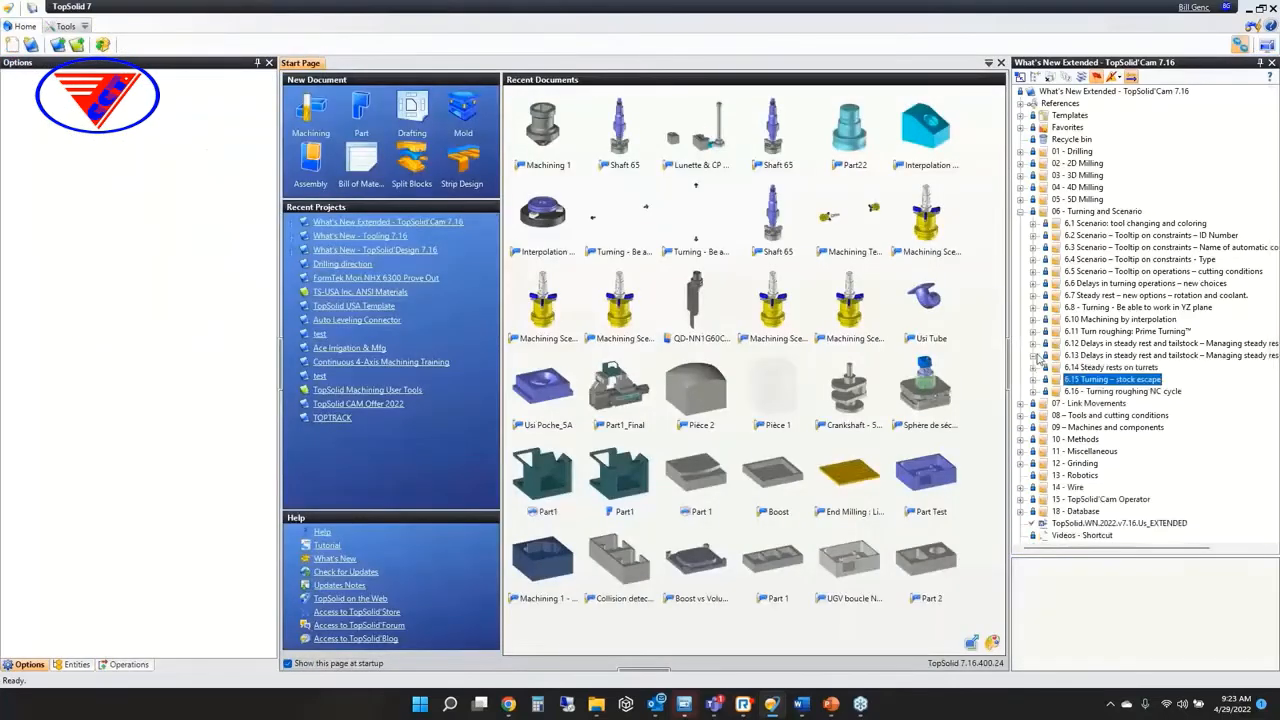
{"action": "left_click", "coordinate": [1033, 391]}
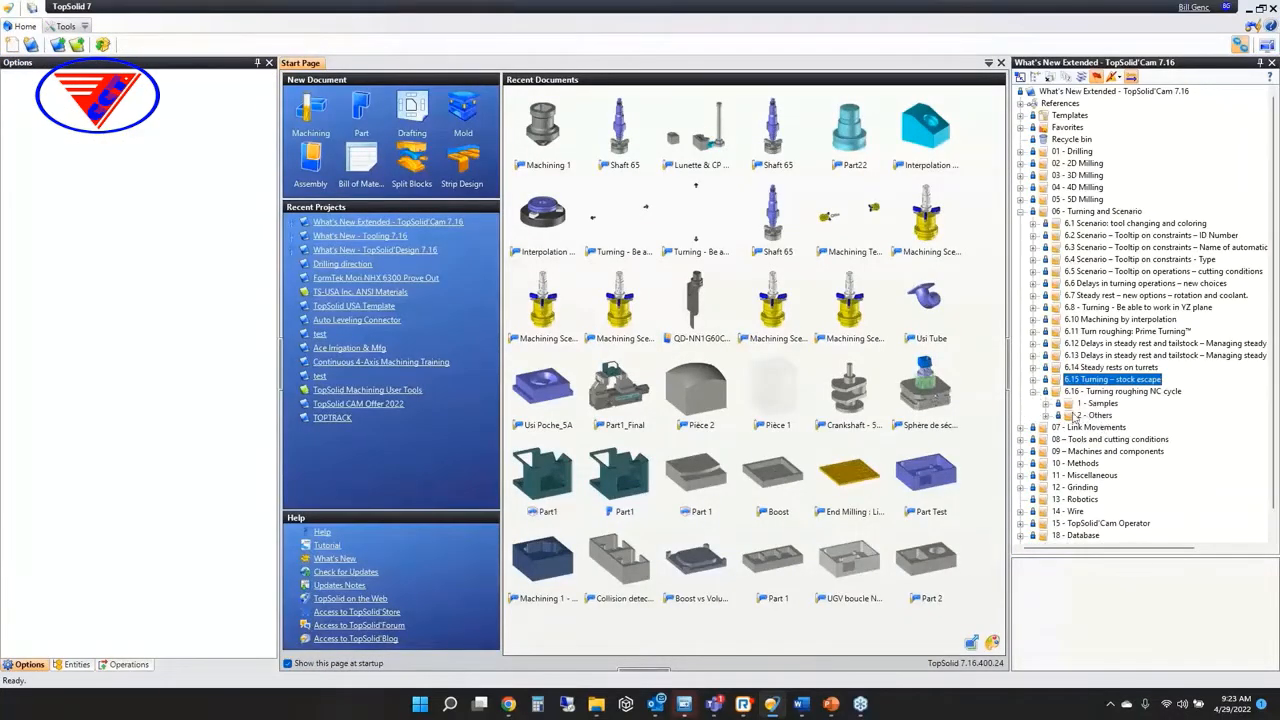
{"action": "left_click", "coordinate": [1046, 404]}
{"action": "double_click", "coordinate": [1121, 427]}
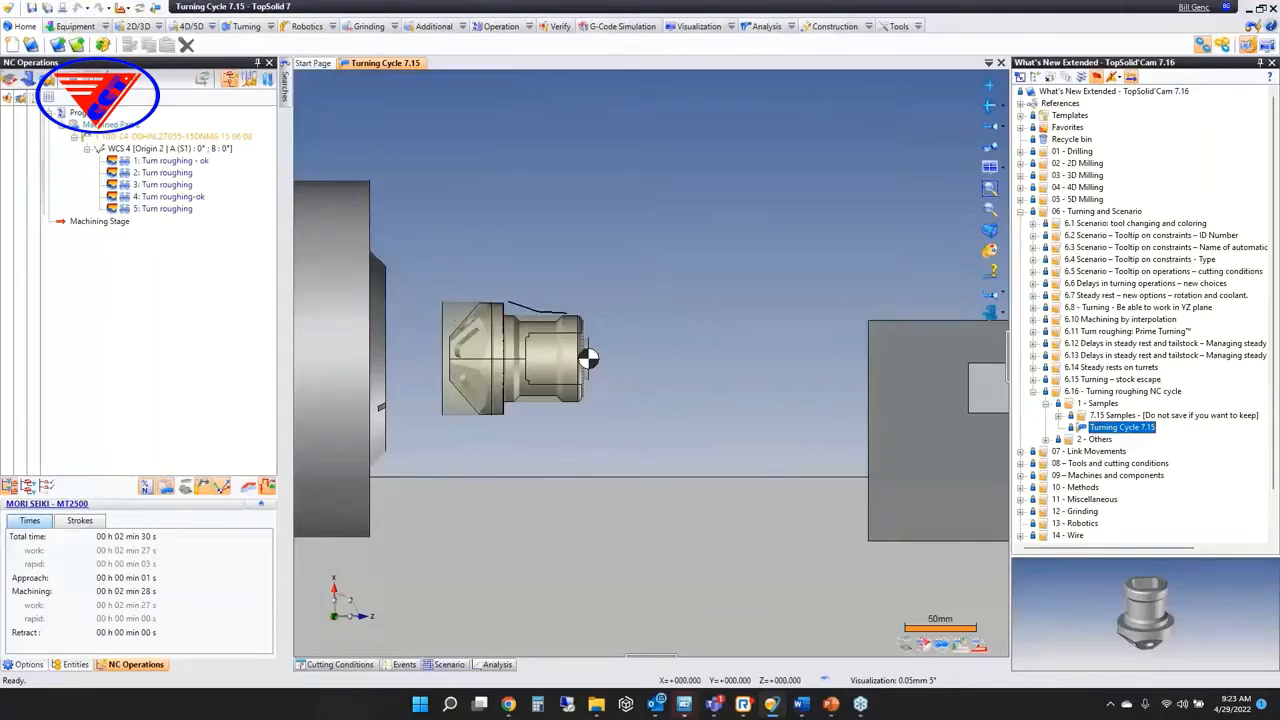
Switch to the Word release notes and read section 6.16 on stock profiles with offsets and the cylindrical stock option
{"action": "key", "text": "alt+Tab"}
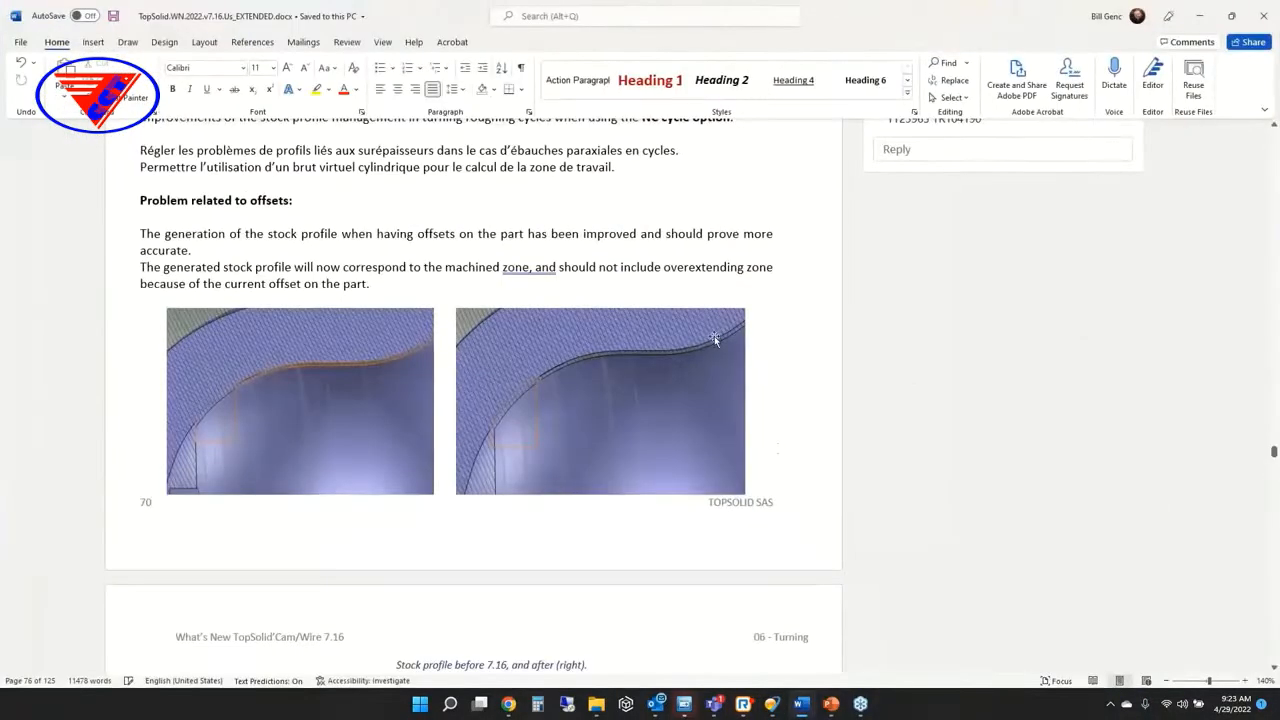
{"action": "scroll", "coordinate": [714, 336], "scroll_direction": "up", "scroll_amount": 3}
{"action": "scroll", "coordinate": [716, 327], "scroll_direction": "down", "scroll_amount": 3}
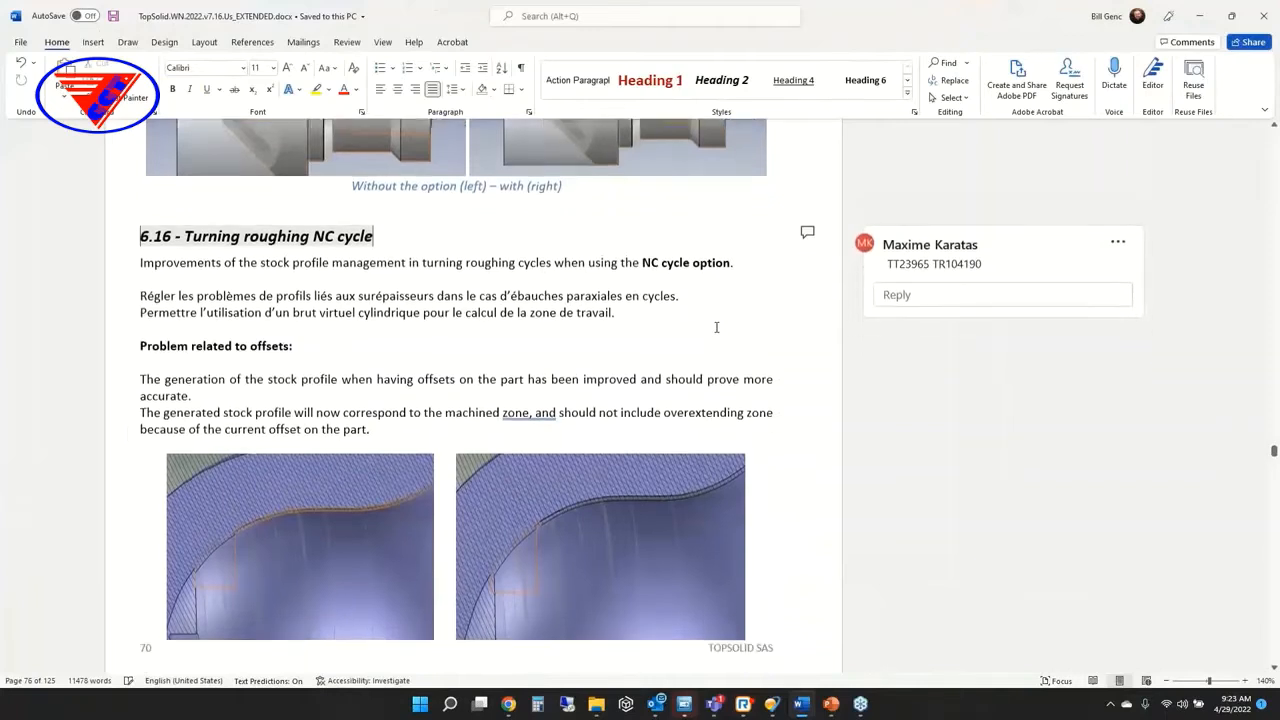
{"action": "scroll", "coordinate": [715, 326], "scroll_direction": "down", "scroll_amount": 1}
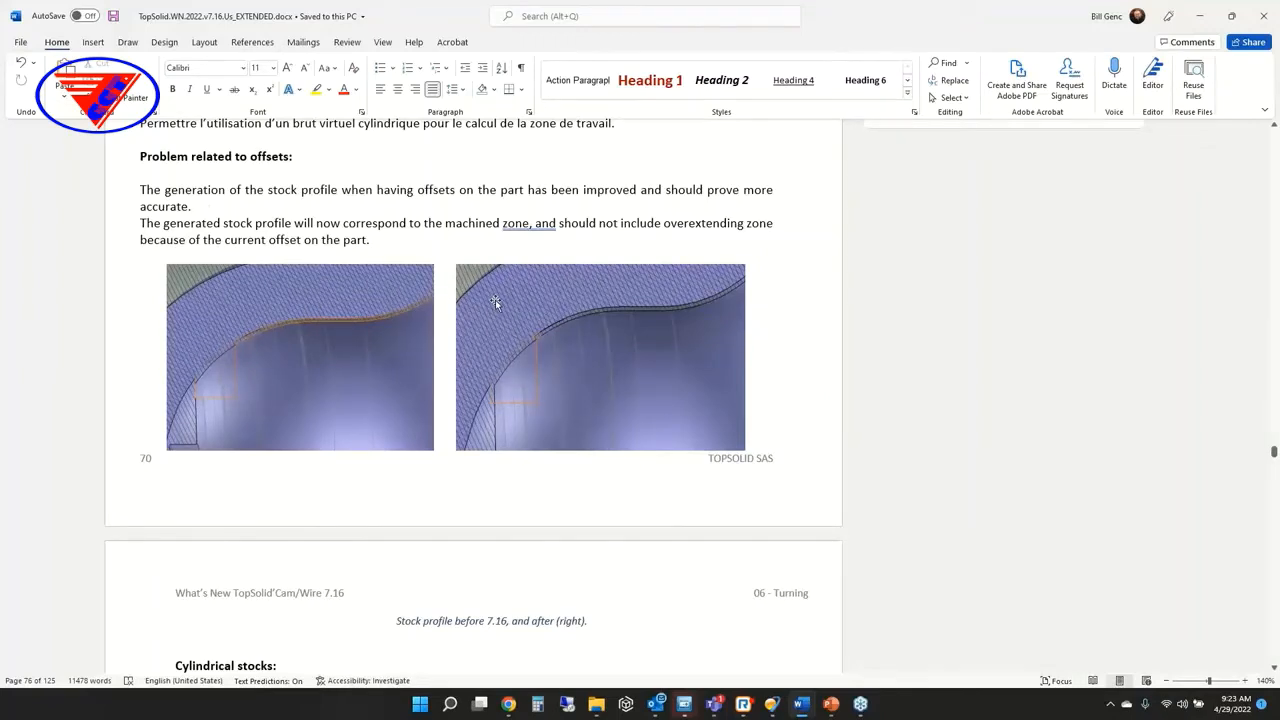
{"action": "scroll", "coordinate": [437, 328], "scroll_direction": "down", "scroll_amount": 5}
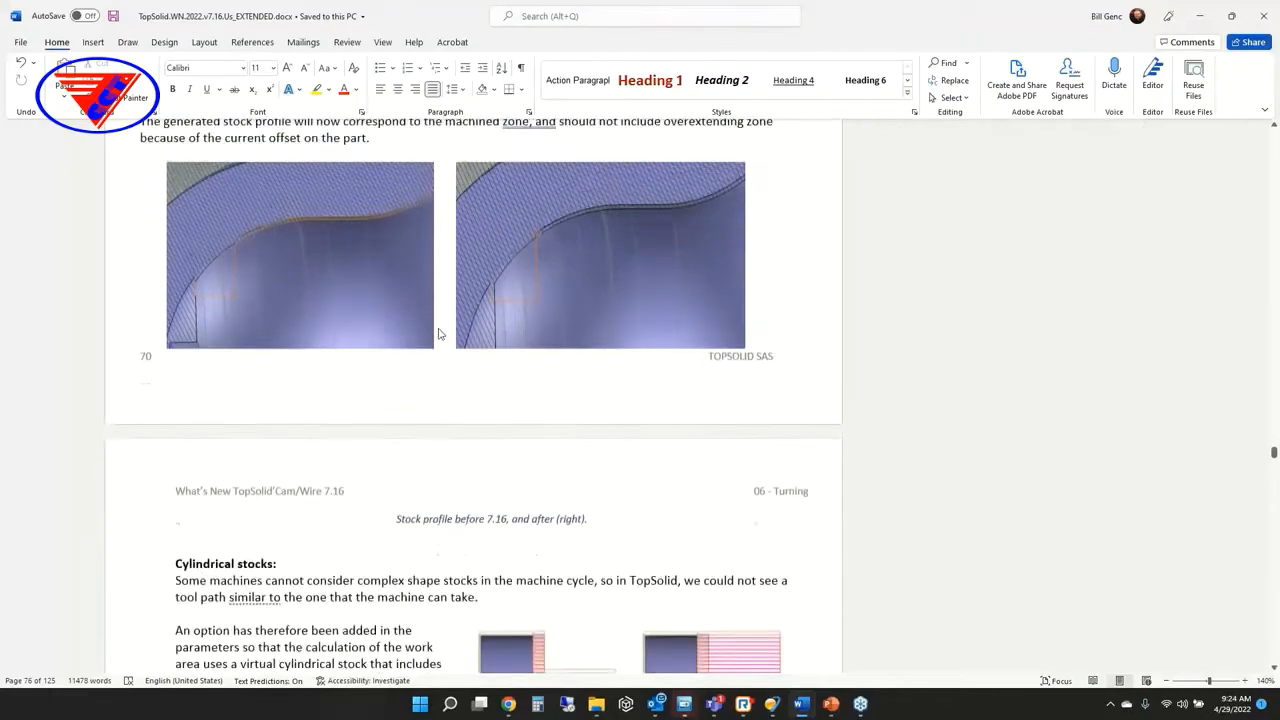
{"action": "scroll", "coordinate": [440, 333], "scroll_direction": "down", "scroll_amount": 2}
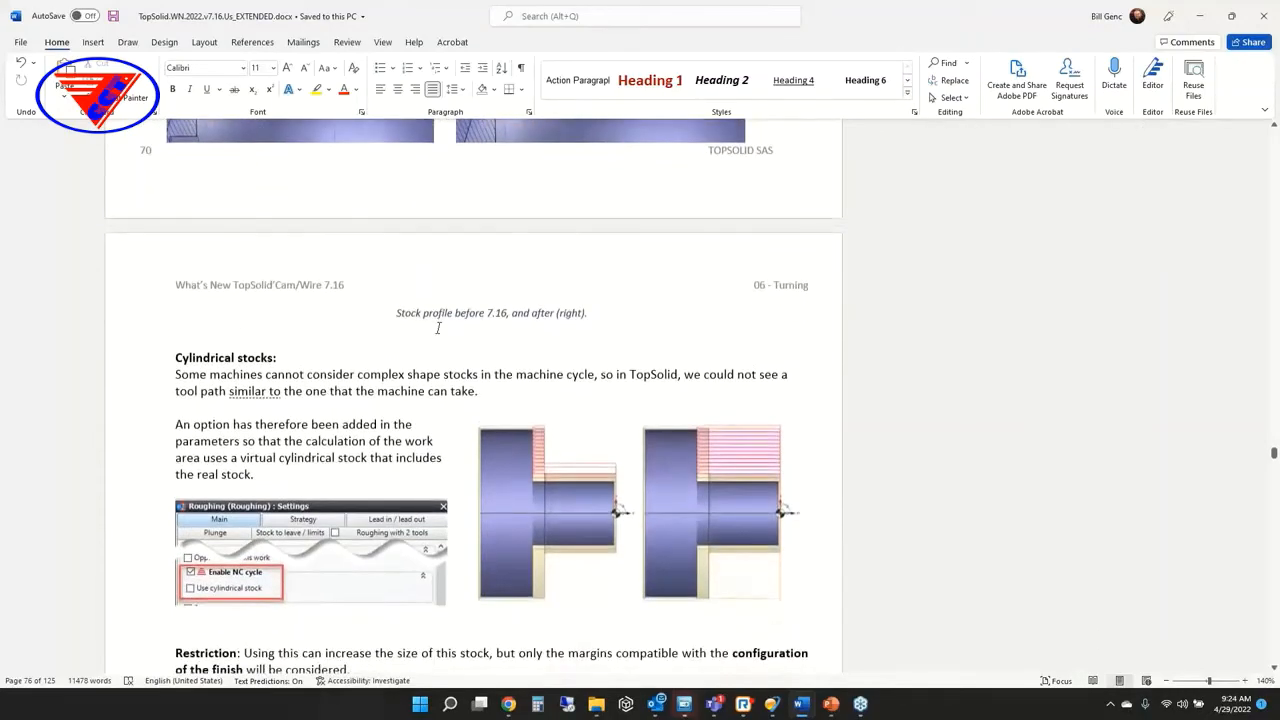
{"action": "scroll", "coordinate": [437, 327], "scroll_direction": "down", "scroll_amount": 4}
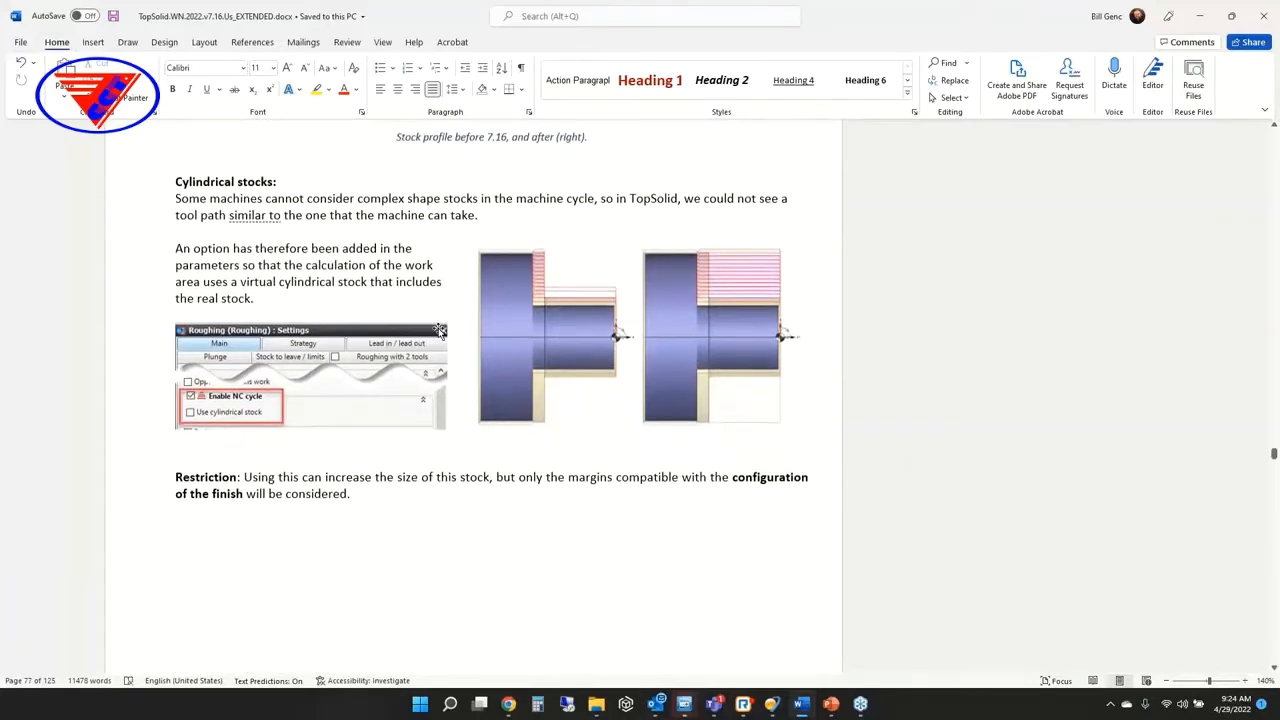
{"action": "left_click_drag", "start_coordinate": [170, 181], "coordinate": [288, 182]}
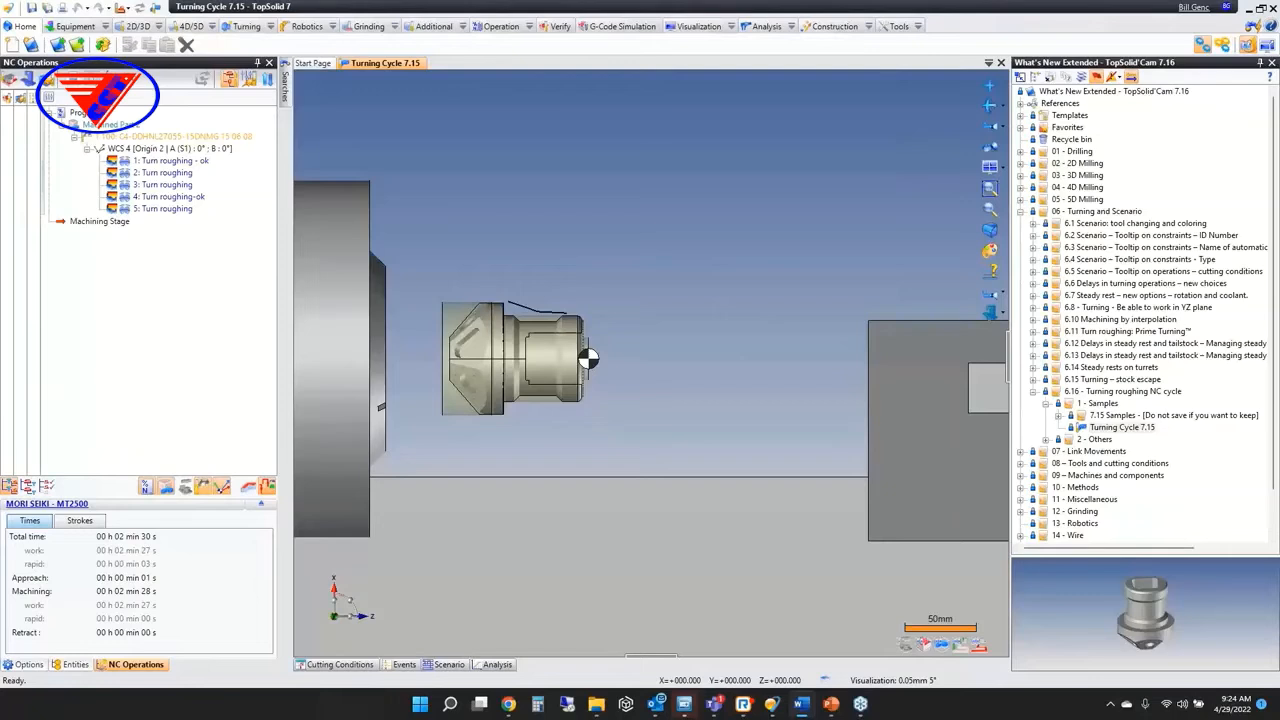
Switch to the PowerPoint slide show and reveal the text of the closing Thank You slide
{"action": "mouse_move", "coordinate": [756, 706]}
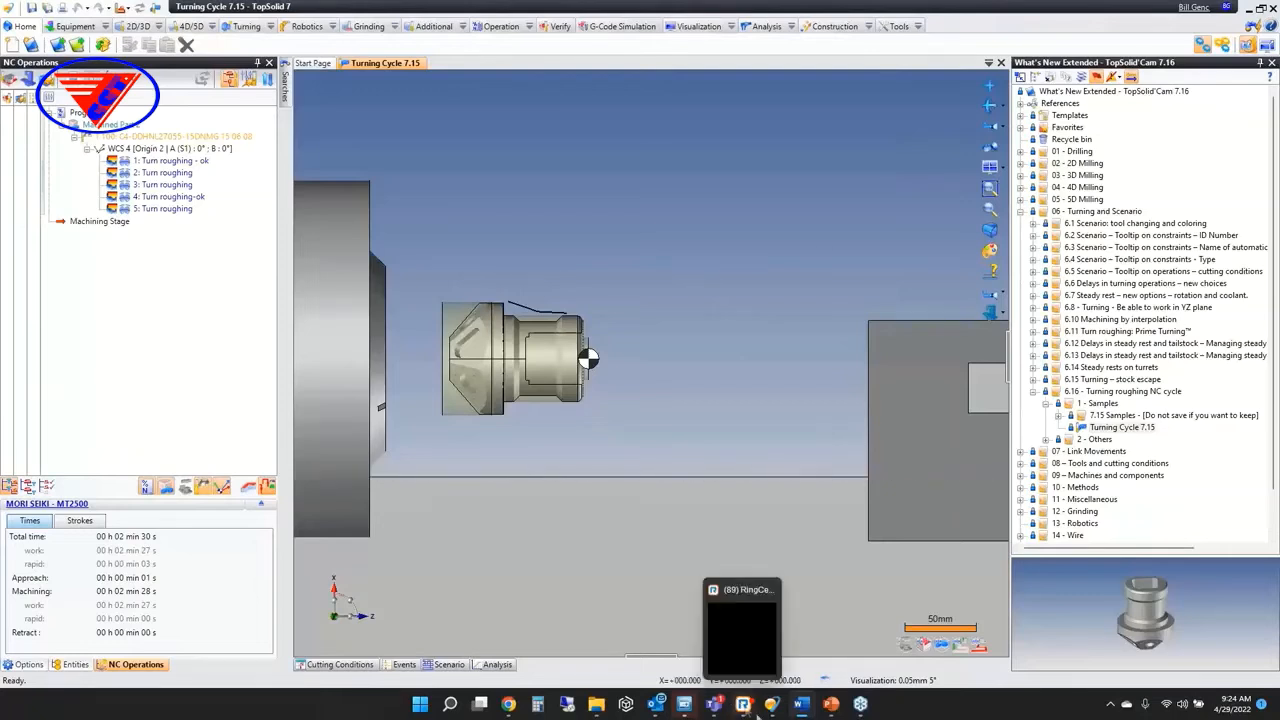
{"action": "mouse_move", "coordinate": [833, 706]}
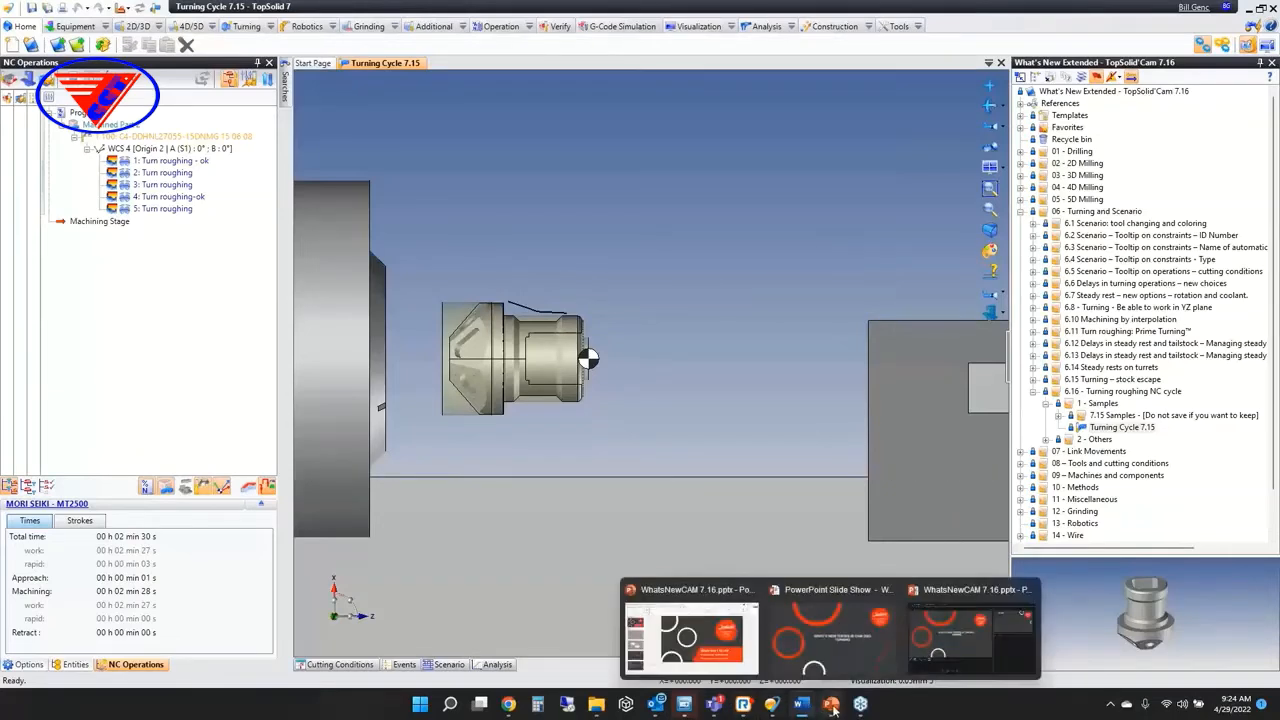
{"action": "left_click", "coordinate": [830, 630]}
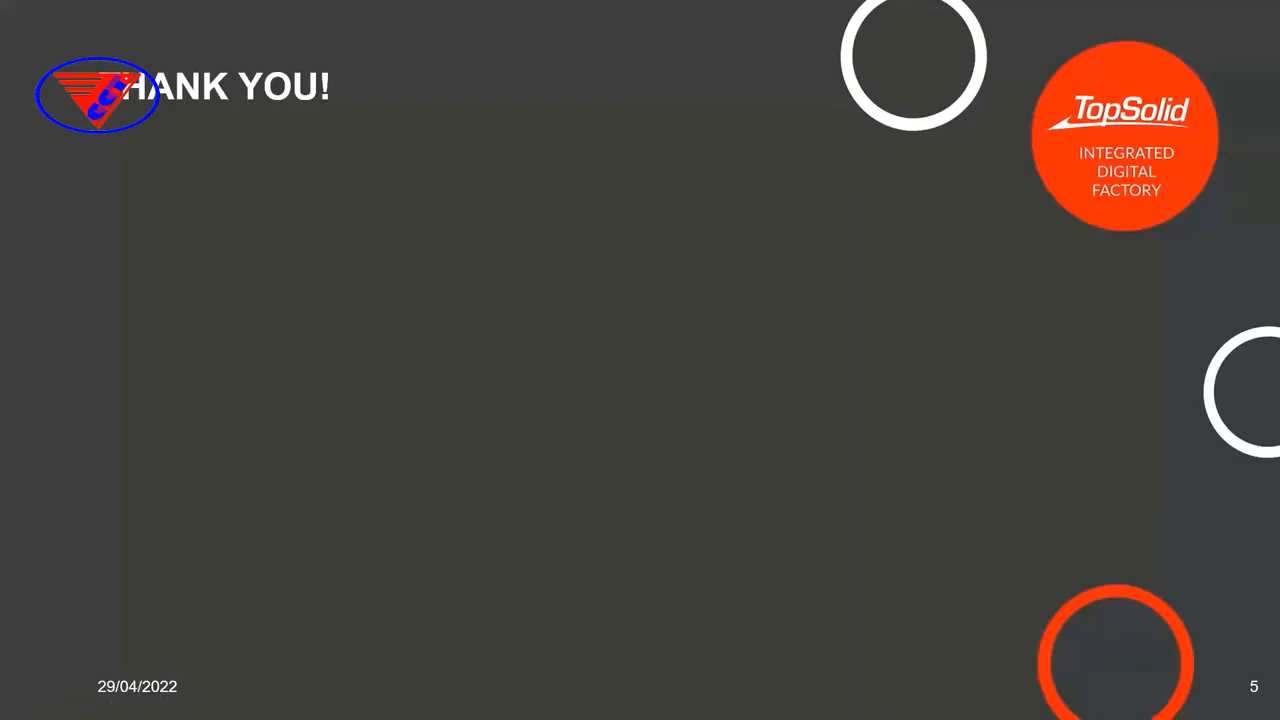
{"action": "key", "text": "Right"}
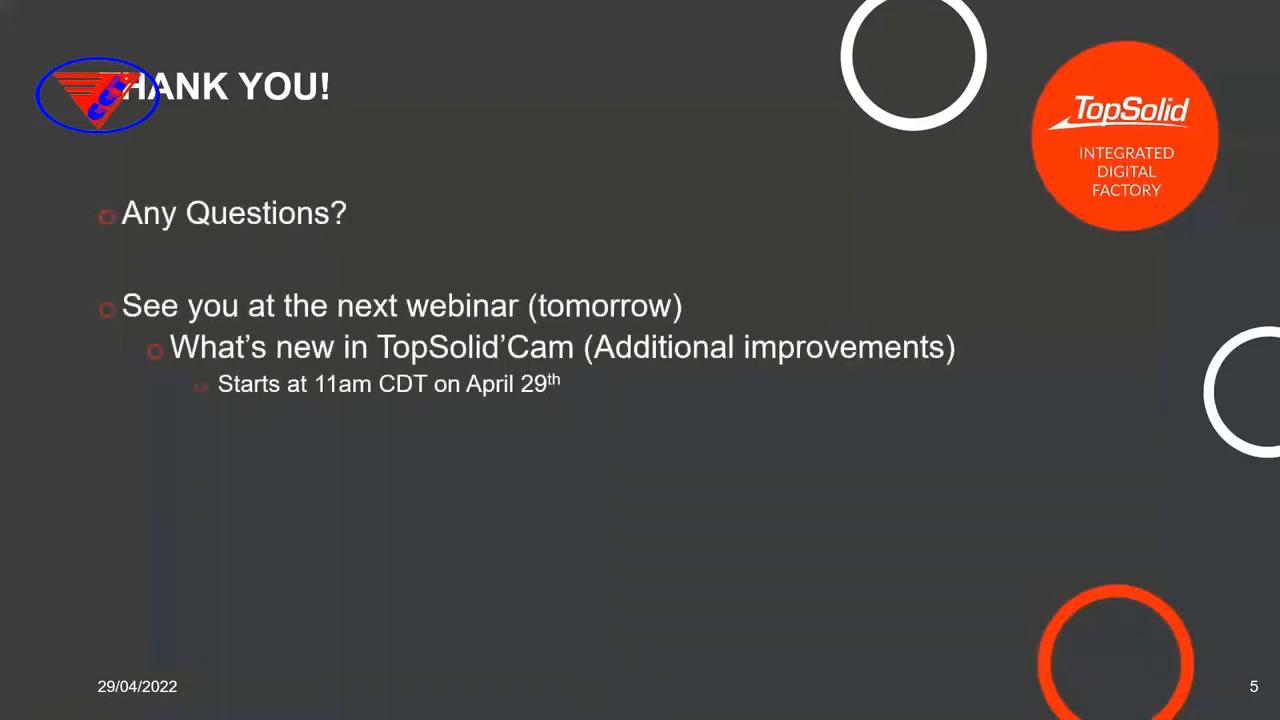